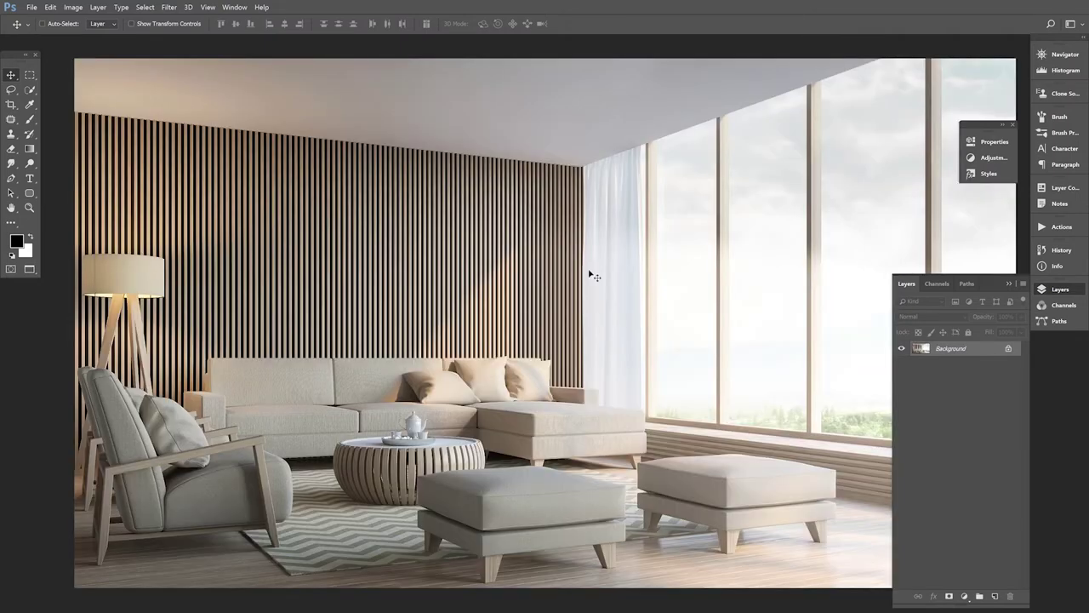
Paste the sea turtle photo as Layer 1 and stretch it with Free Transform to cover the canvas
{"action": "key", "text": "ctrl+v"}
{"action": "key", "text": "ctrl+minus"}
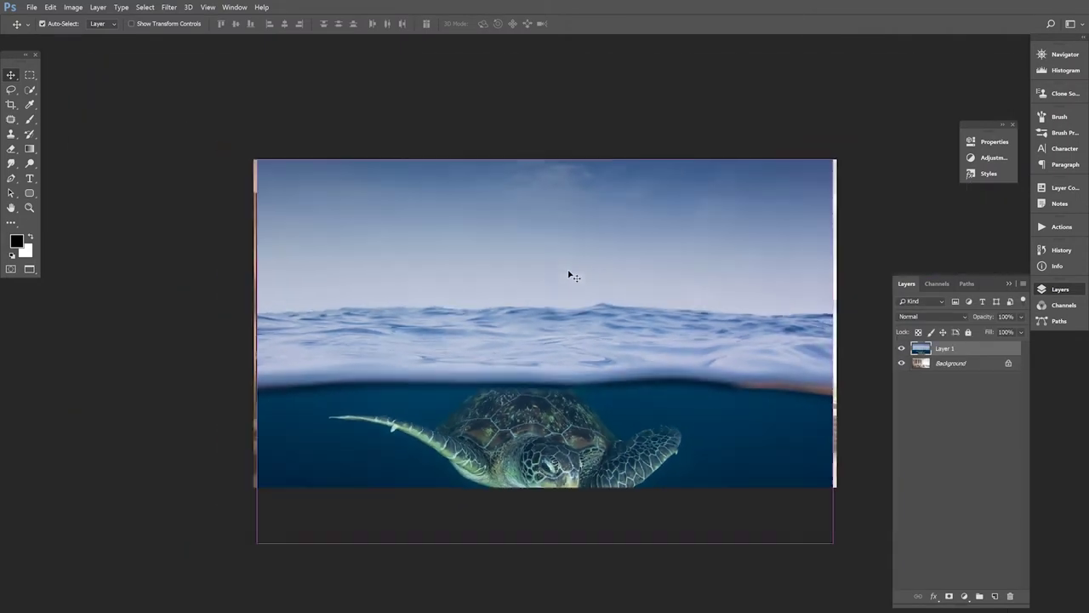
{"action": "left_click", "coordinate": [51, 7]}
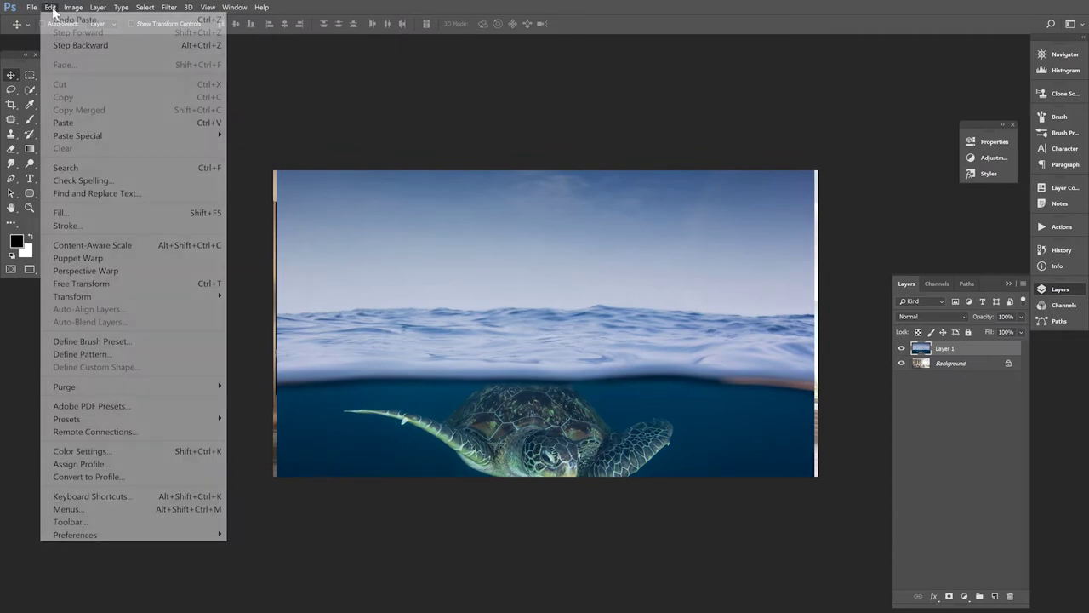
{"action": "left_click", "coordinate": [80, 284]}
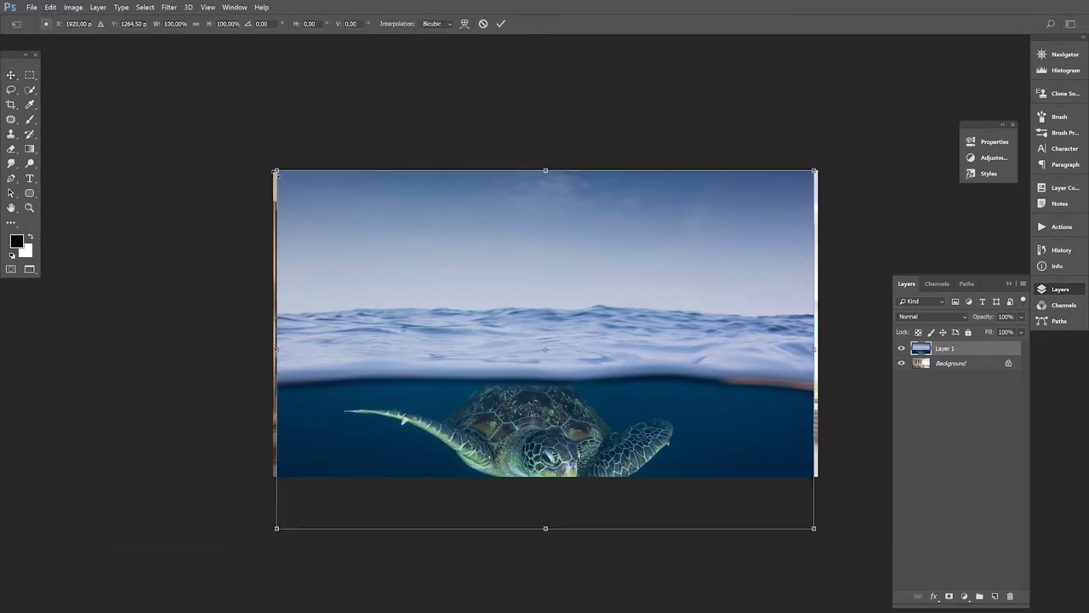
{"action": "left_click_drag", "start_coordinate": [276, 171], "coordinate": [272, 169]}
{"action": "key", "text": "Return"}
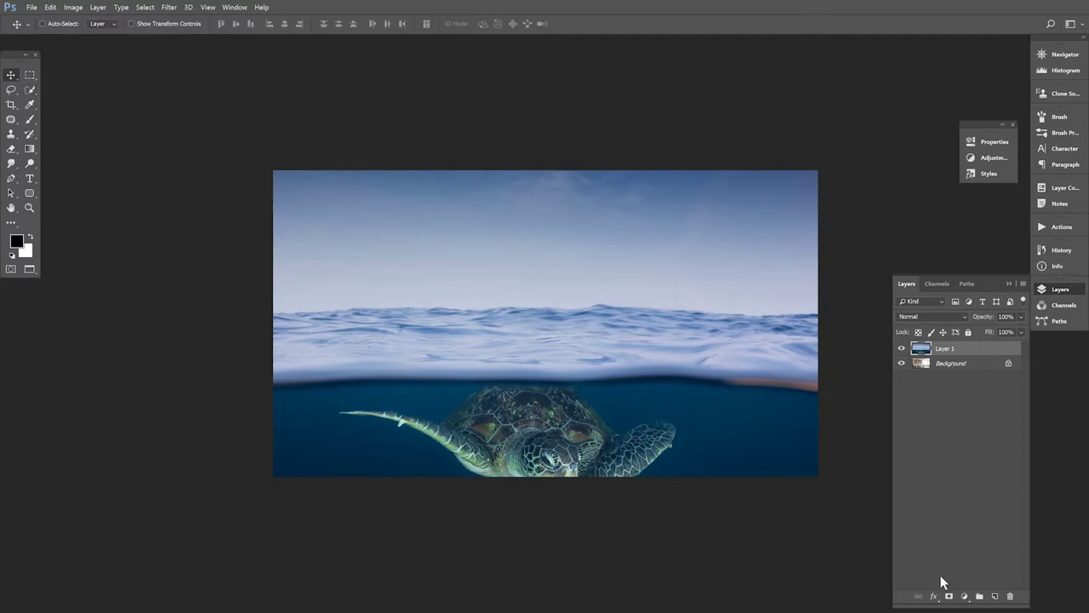
Trace a closed Pen path around the wave band, from the waterline up along the wave tops
{"action": "left_click", "coordinate": [12, 180]}
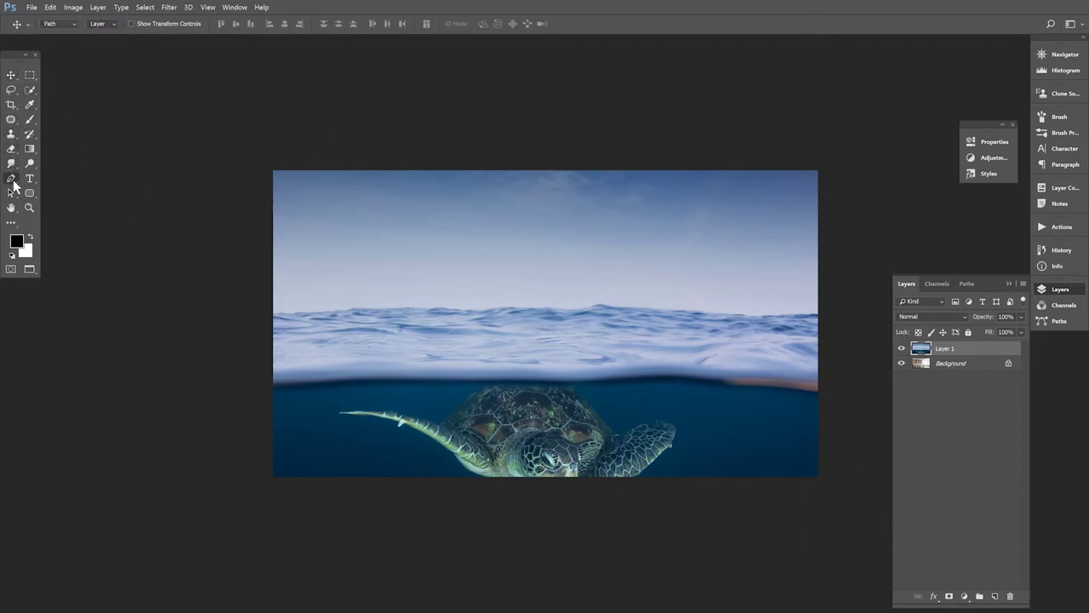
{"action": "left_click", "coordinate": [272, 384]}
{"action": "left_click", "coordinate": [386, 379]}
{"action": "left_click", "coordinate": [515, 381]}
{"action": "left_click", "coordinate": [607, 379]}
{"action": "left_click", "coordinate": [698, 377]}
{"action": "left_click", "coordinate": [762, 379]}
{"action": "left_click", "coordinate": [824, 379]}
{"action": "left_click", "coordinate": [795, 316]}
{"action": "left_click", "coordinate": [760, 315]}
{"action": "left_click", "coordinate": [725, 315]}
{"action": "left_click", "coordinate": [672, 311]}
{"action": "left_click", "coordinate": [618, 307]}
{"action": "left_click", "coordinate": [595, 306]}
{"action": "left_click", "coordinate": [267, 315]}
{"action": "left_click", "coordinate": [273, 387]}
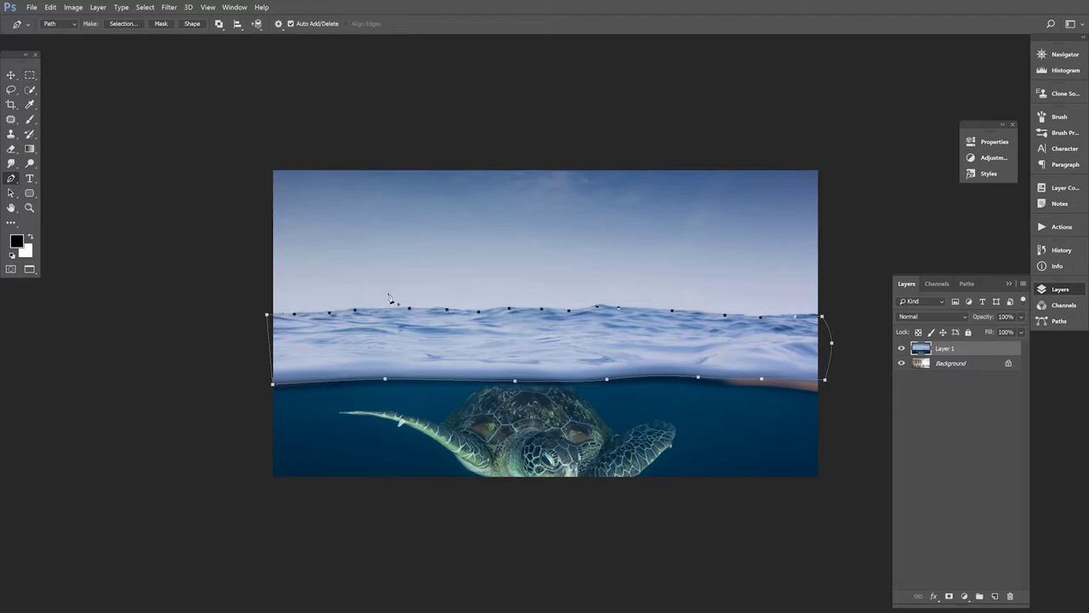
Turn the path into a 2 px feathered selection, mask Layer 1 with it, and nudge it up
{"action": "right_click", "coordinate": [400, 331]}
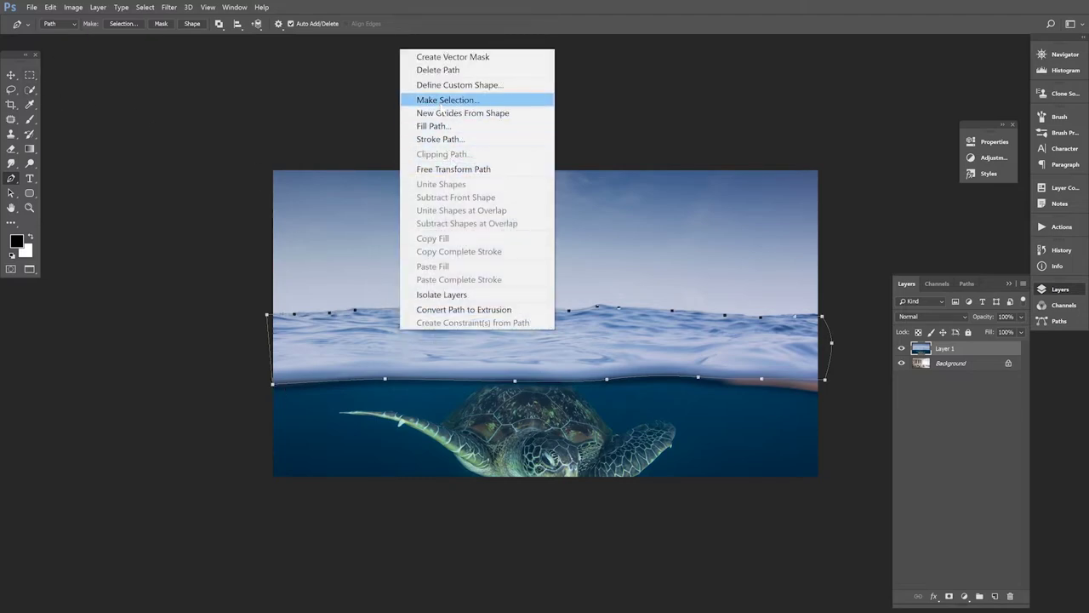
{"action": "left_click", "coordinate": [444, 100]}
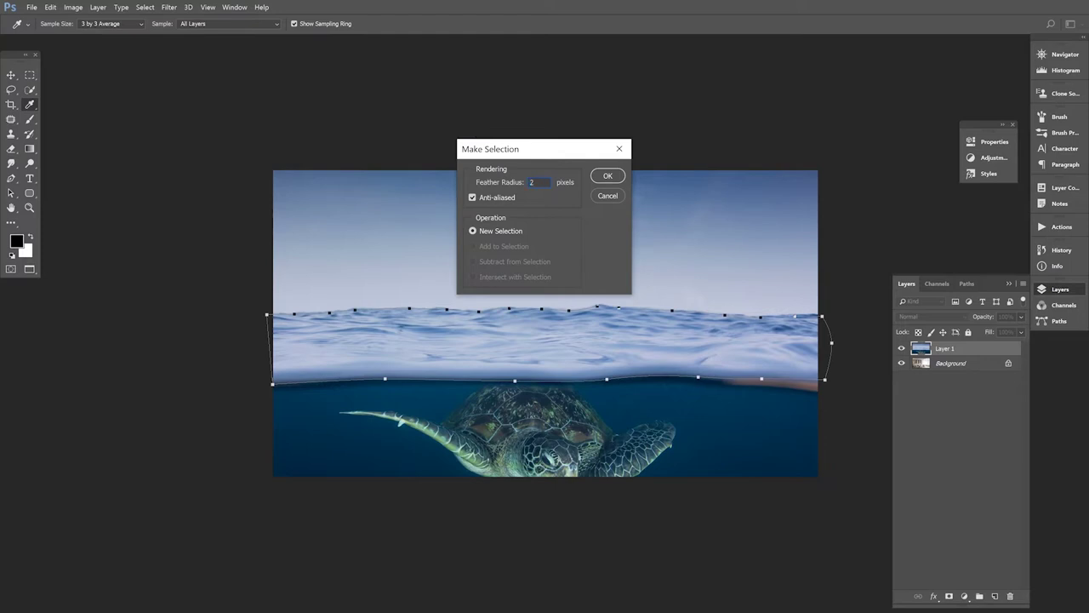
{"action": "key", "text": "Return"}
{"action": "left_click", "coordinate": [949, 596]}
{"action": "key", "text": "v"}
{"action": "left_click_drag", "start_coordinate": [426, 341], "coordinate": [432, 316]}
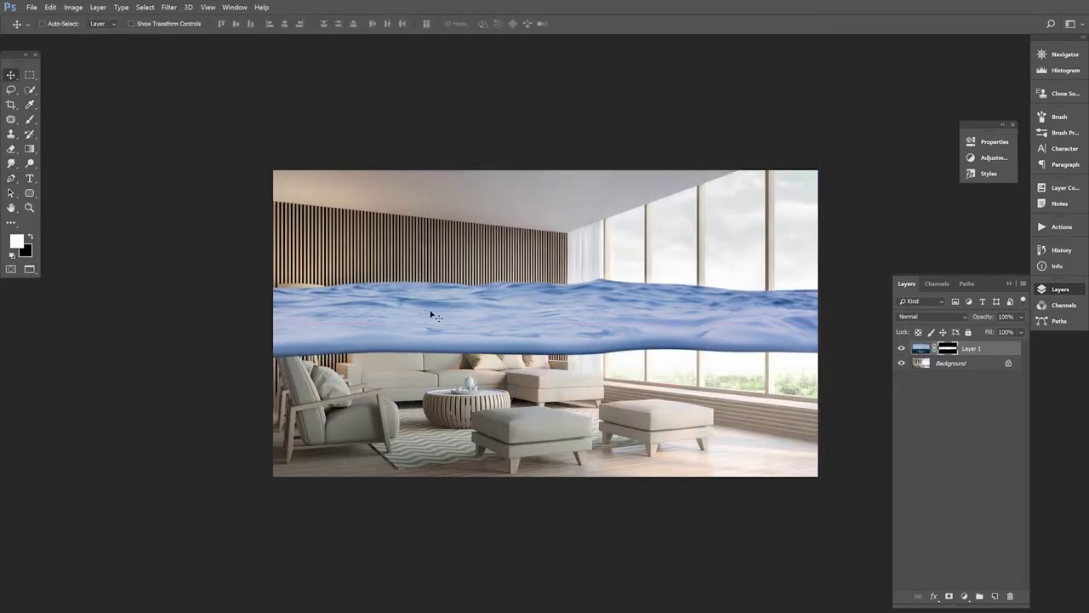
Squash the water band vertically into a thinner strip with Free Transform
{"action": "left_click", "coordinate": [51, 7]}
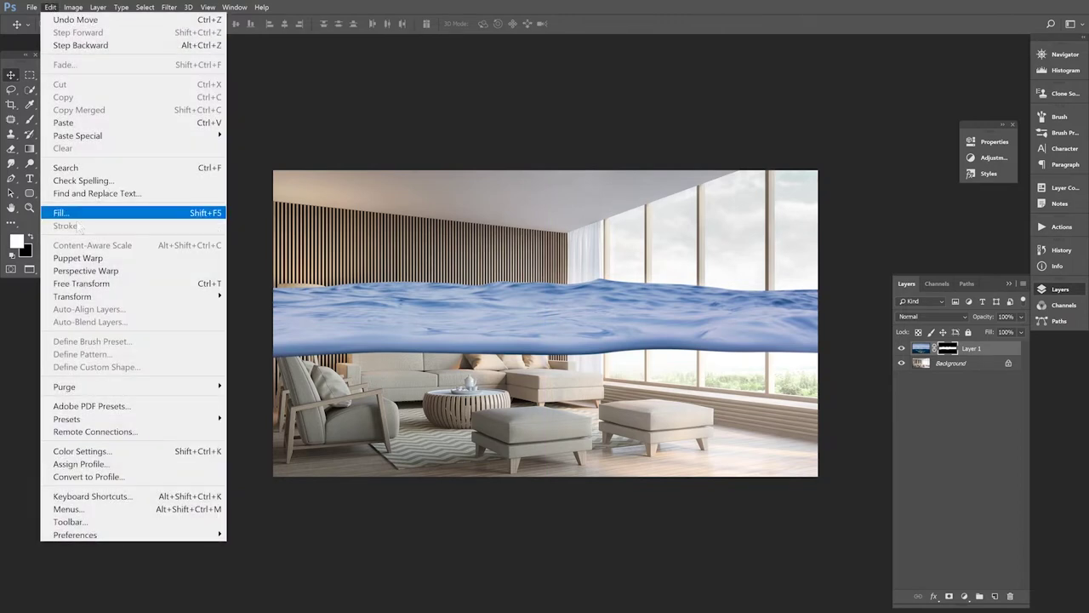
{"action": "left_click", "coordinate": [80, 283]}
{"action": "left_click_drag", "start_coordinate": [546, 141], "coordinate": [549, 217]}
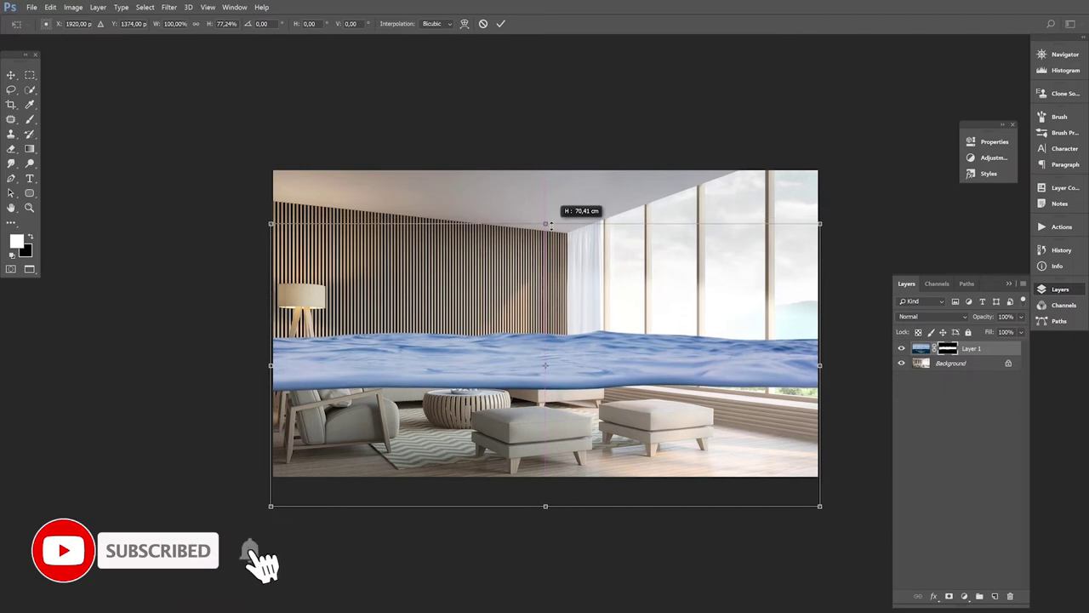
{"action": "left_click", "coordinate": [500, 23]}
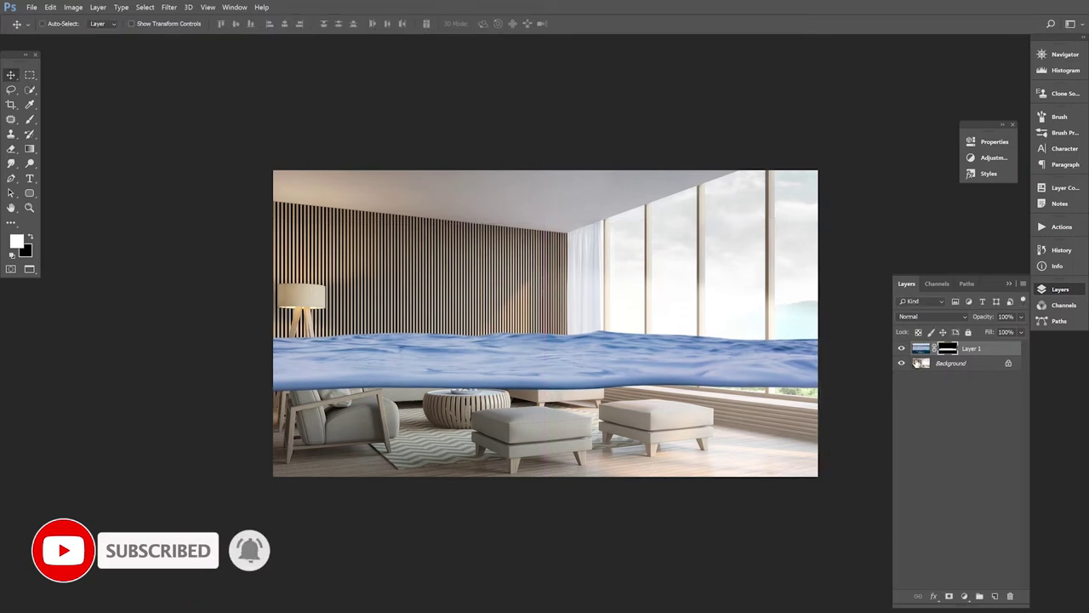
Apply Layer 1's mask permanently and move the water band higher up the wall
{"action": "right_click", "coordinate": [948, 348]}
{"action": "left_click", "coordinate": [916, 390]}
{"action": "left_click_drag", "start_coordinate": [366, 358], "coordinate": [368, 296]}
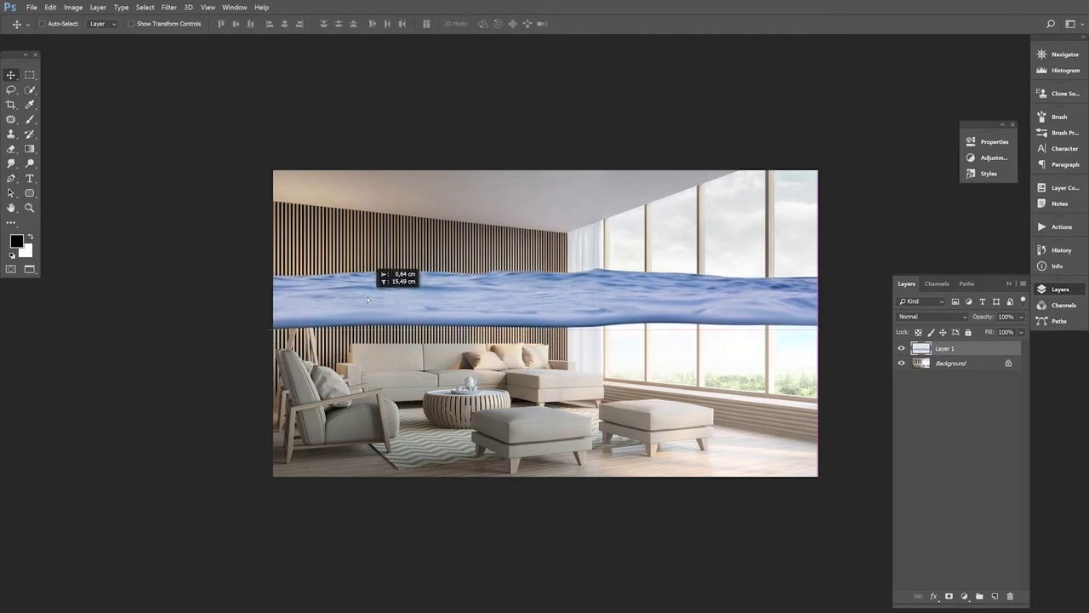
{"action": "left_click", "coordinate": [50, 7]}
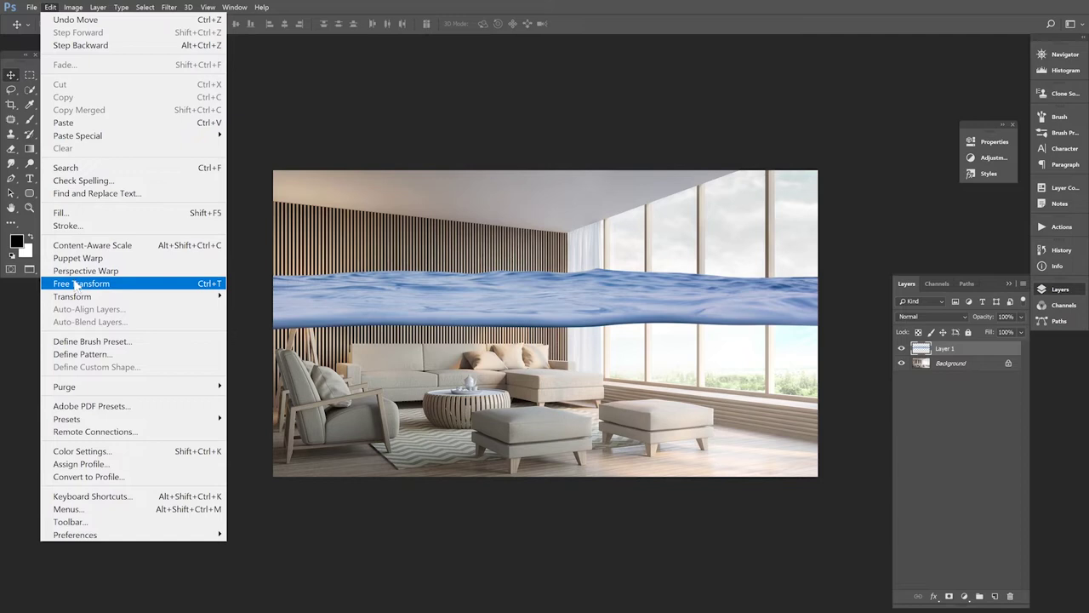
Warp the water band into a rolling S-shaped wave dipping over the sofa
{"action": "left_click", "coordinate": [76, 284]}
{"action": "right_click", "coordinate": [416, 312]}
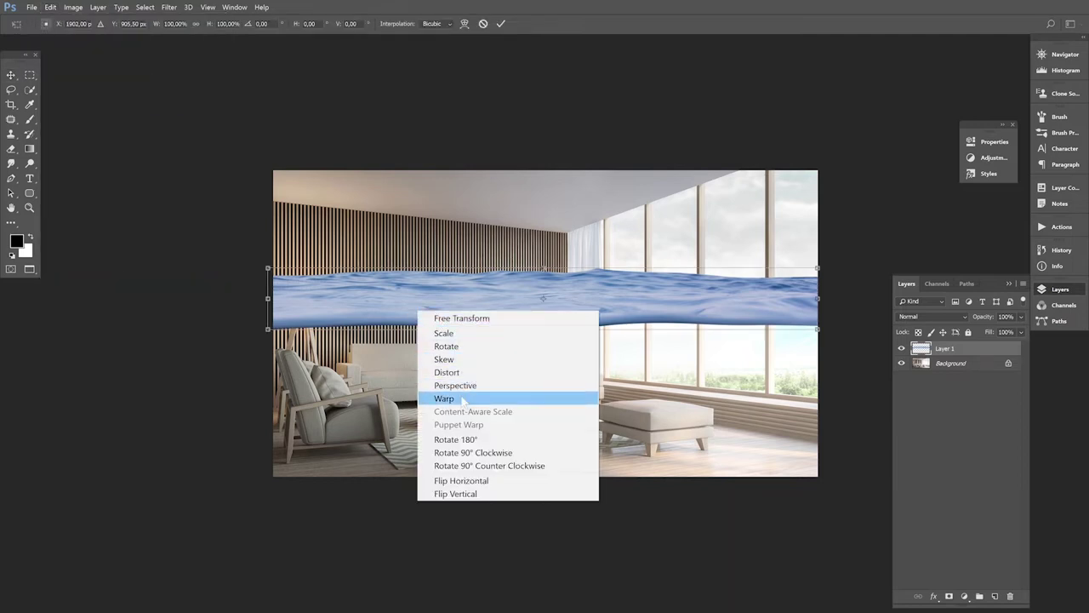
{"action": "left_click", "coordinate": [434, 396]}
{"action": "mouse_move", "coordinate": [452, 332]}
{"action": "left_mouse_down"}
{"action": "mouse_move", "coordinate": [462, 340]}
{"action": "mouse_move", "coordinate": [449, 336]}
{"action": "mouse_move", "coordinate": [459, 314]}
{"action": "left_mouse_up"}
{"action": "left_click_drag", "start_coordinate": [452, 273], "coordinate": [451, 334]}
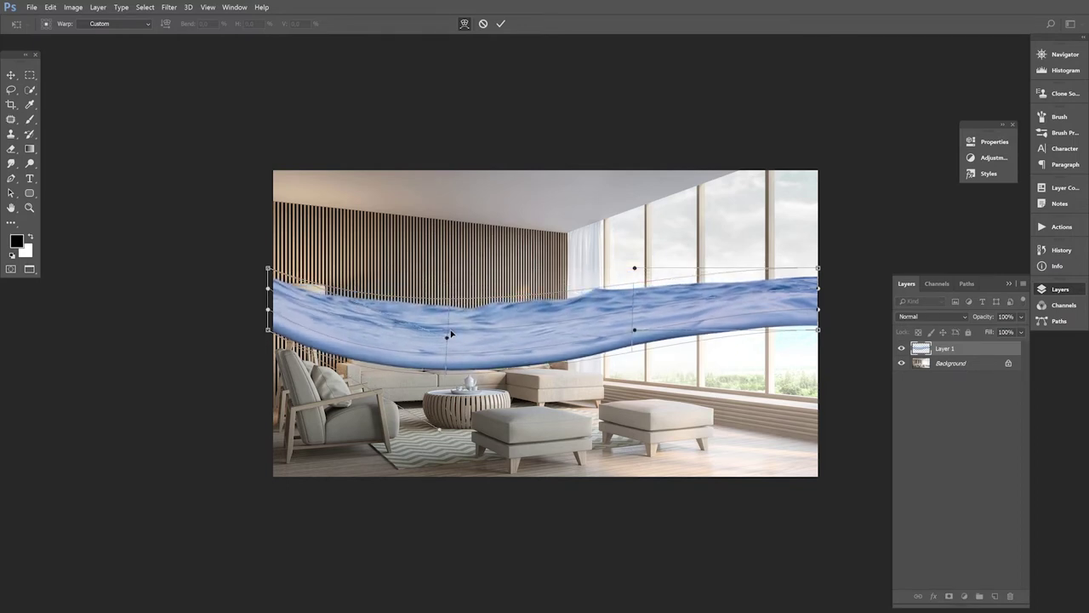
{"action": "mouse_move", "coordinate": [637, 271]}
{"action": "left_mouse_down"}
{"action": "mouse_move", "coordinate": [637, 346]}
{"action": "mouse_move", "coordinate": [633, 297]}
{"action": "left_mouse_up"}
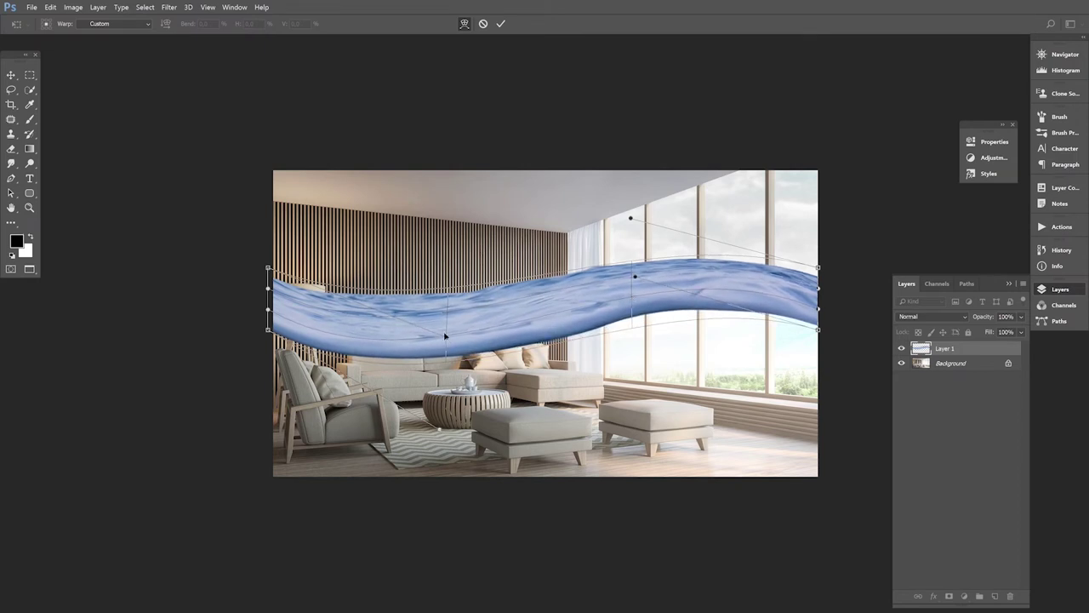
{"action": "left_click_drag", "start_coordinate": [454, 315], "coordinate": [453, 318]}
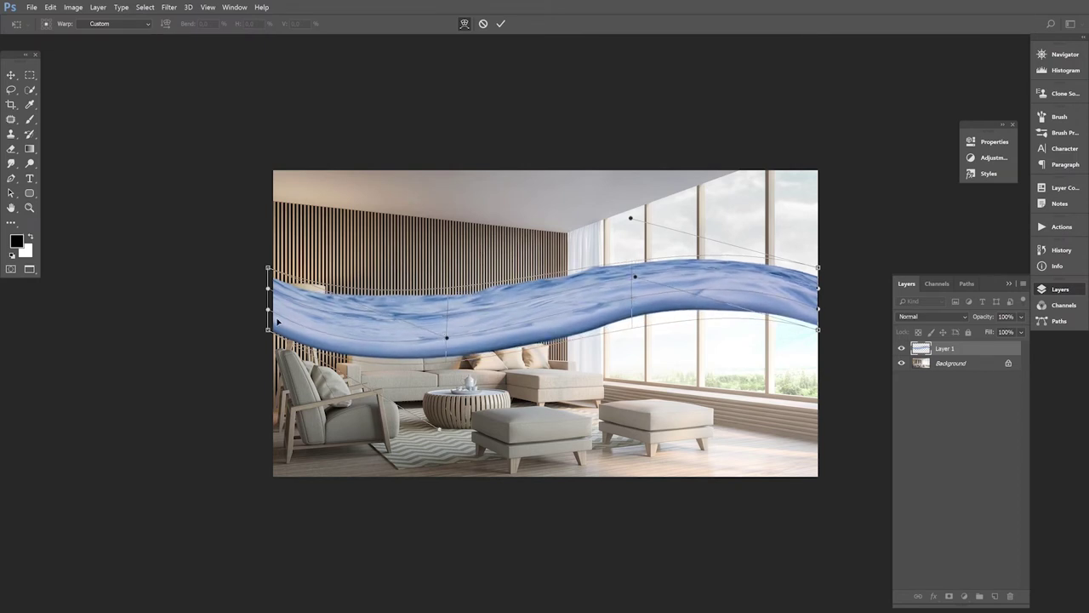
{"action": "mouse_move", "coordinate": [269, 290]}
{"action": "left_mouse_down"}
{"action": "mouse_move", "coordinate": [268, 310]}
{"action": "mouse_move", "coordinate": [269, 290]}
{"action": "left_mouse_up"}
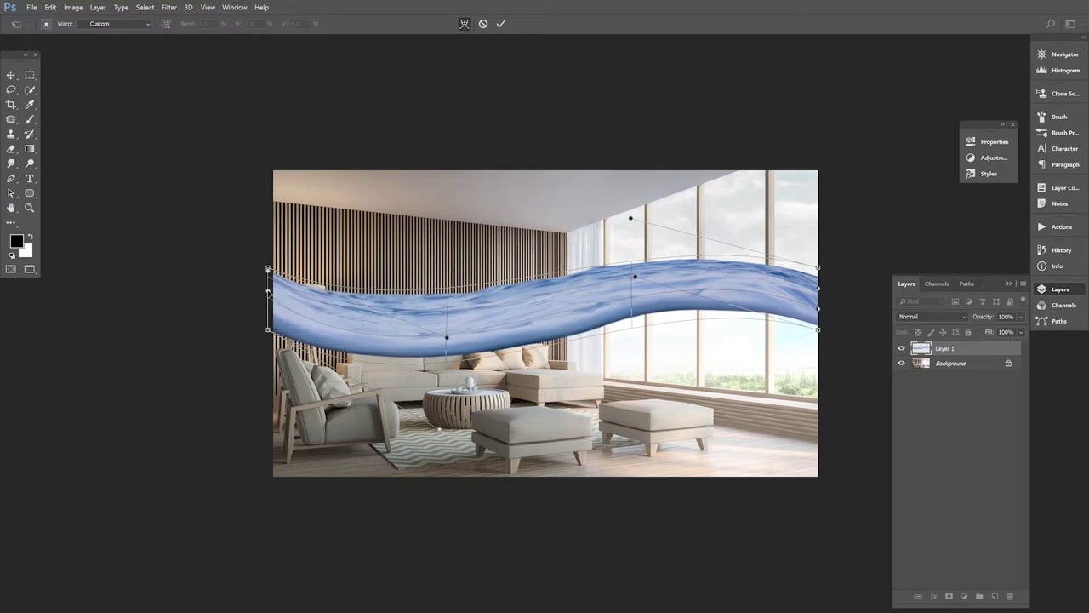
{"action": "left_click_drag", "start_coordinate": [268, 329], "coordinate": [268, 302]}
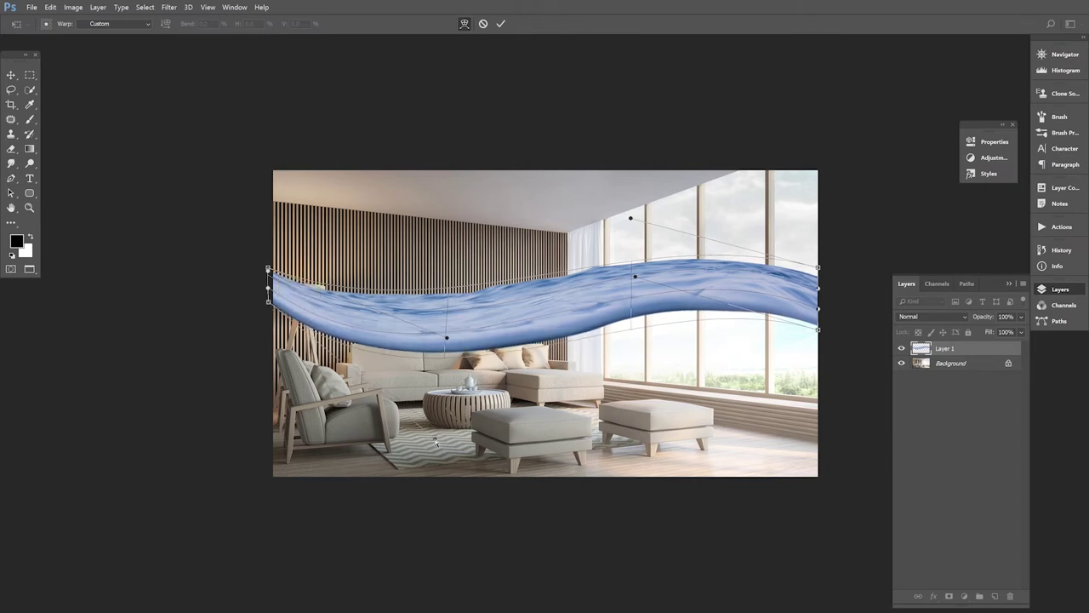
{"action": "left_click_drag", "start_coordinate": [325, 320], "coordinate": [320, 315]}
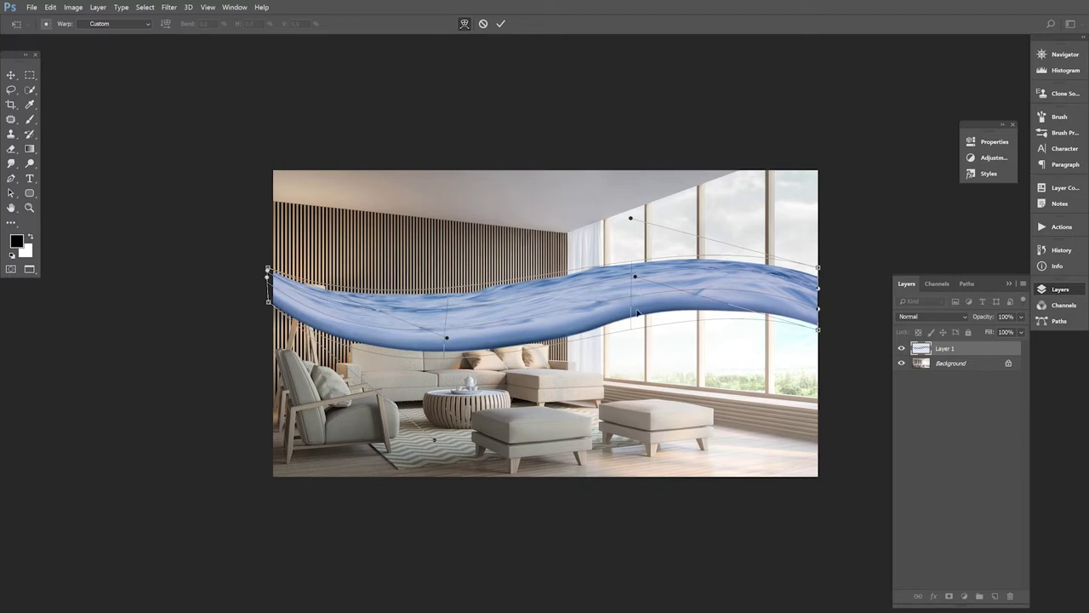
{"action": "left_click_drag", "start_coordinate": [624, 303], "coordinate": [624, 306]}
{"action": "left_click_drag", "start_coordinate": [632, 222], "coordinate": [628, 183]}
{"action": "left_click", "coordinate": [10, 88]}
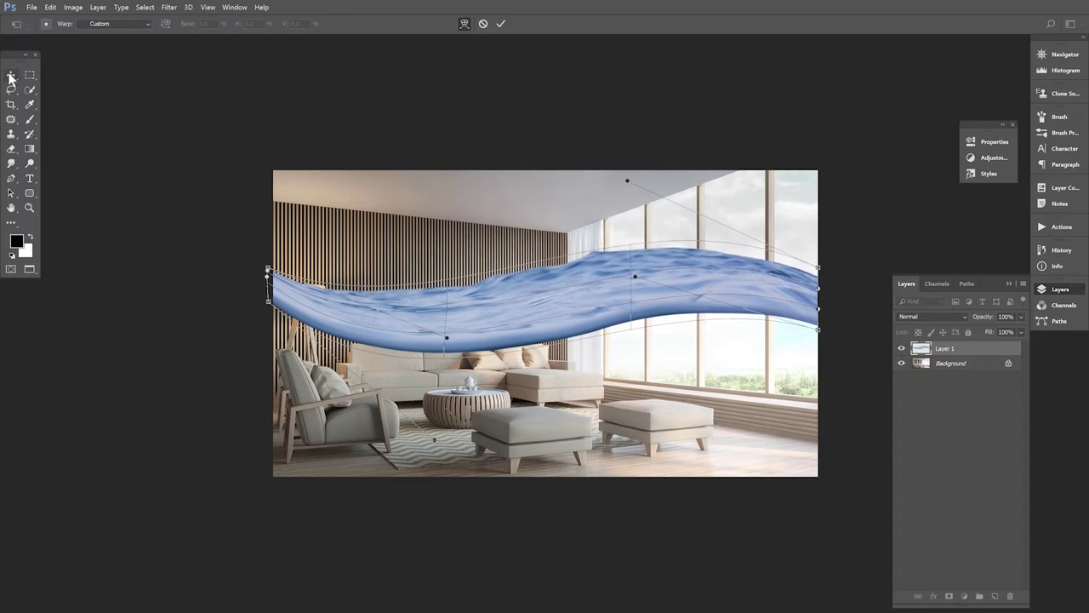
{"action": "left_click", "coordinate": [528, 222]}
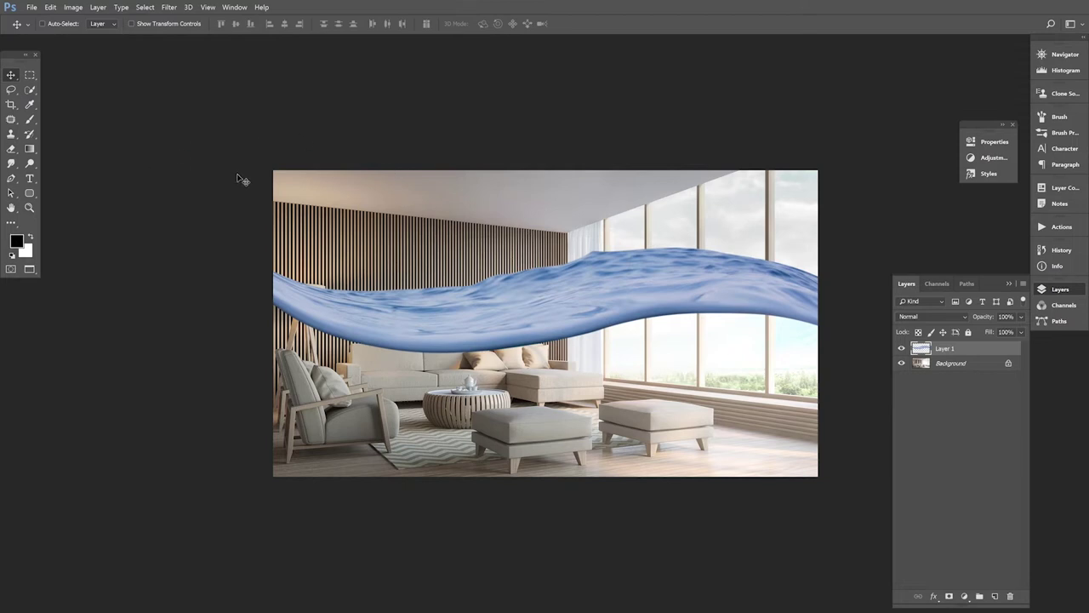
Tilt the wave about 8° clockwise, enlarge it slightly and lift it higher in the room
{"action": "left_click", "coordinate": [51, 6]}
{"action": "left_click", "coordinate": [81, 283]}
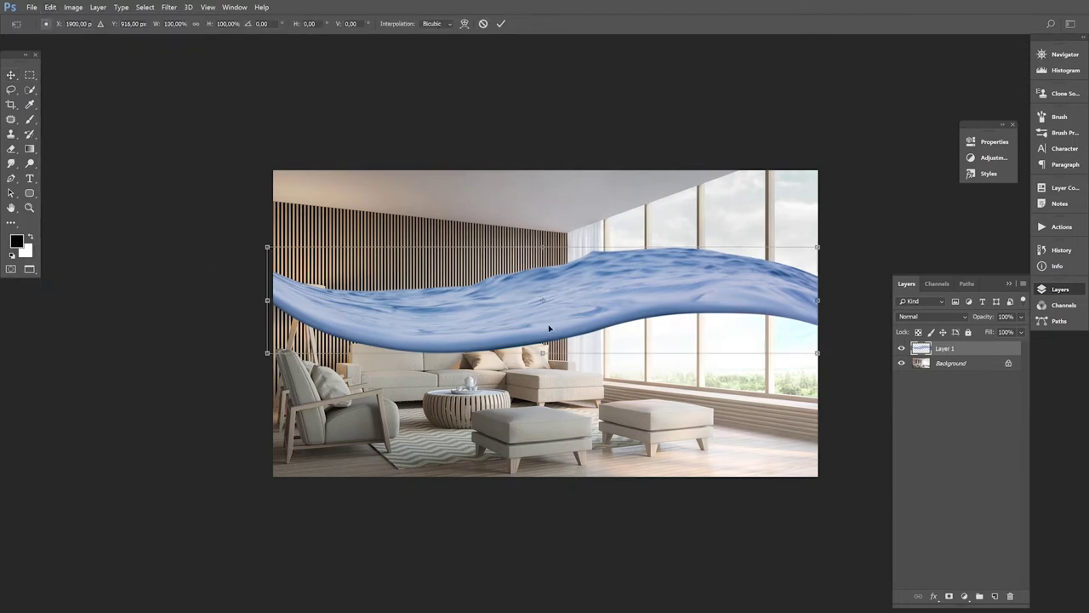
{"action": "left_click_drag", "start_coordinate": [835, 315], "coordinate": [843, 363]}
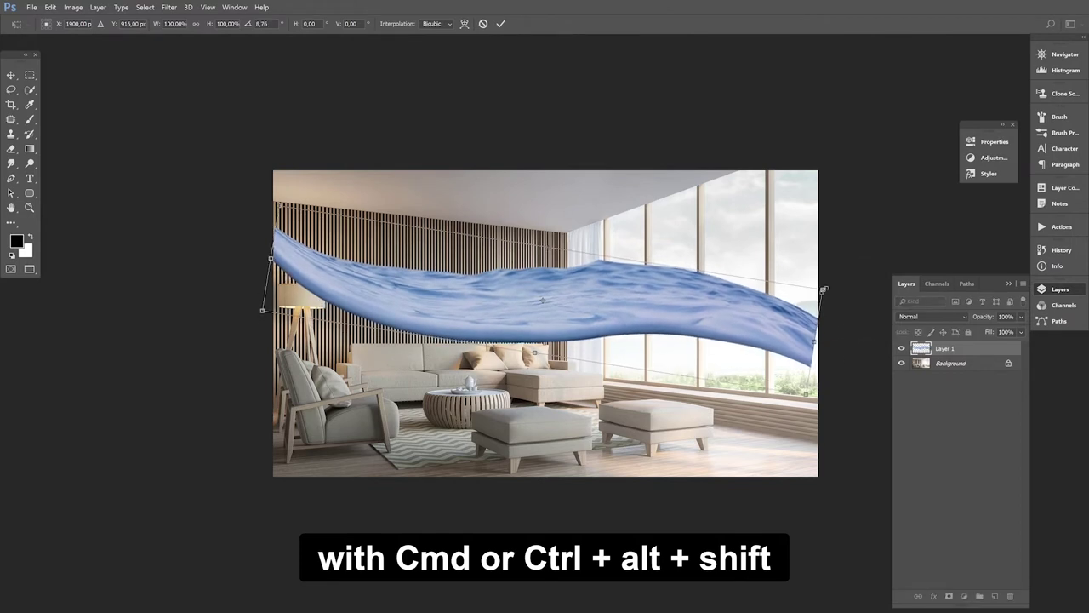
{"action": "left_click_drag", "start_coordinate": [824, 290], "coordinate": [834, 286]}
{"action": "left_click_drag", "start_coordinate": [724, 316], "coordinate": [726, 306]}
{"action": "key", "text": "Return"}
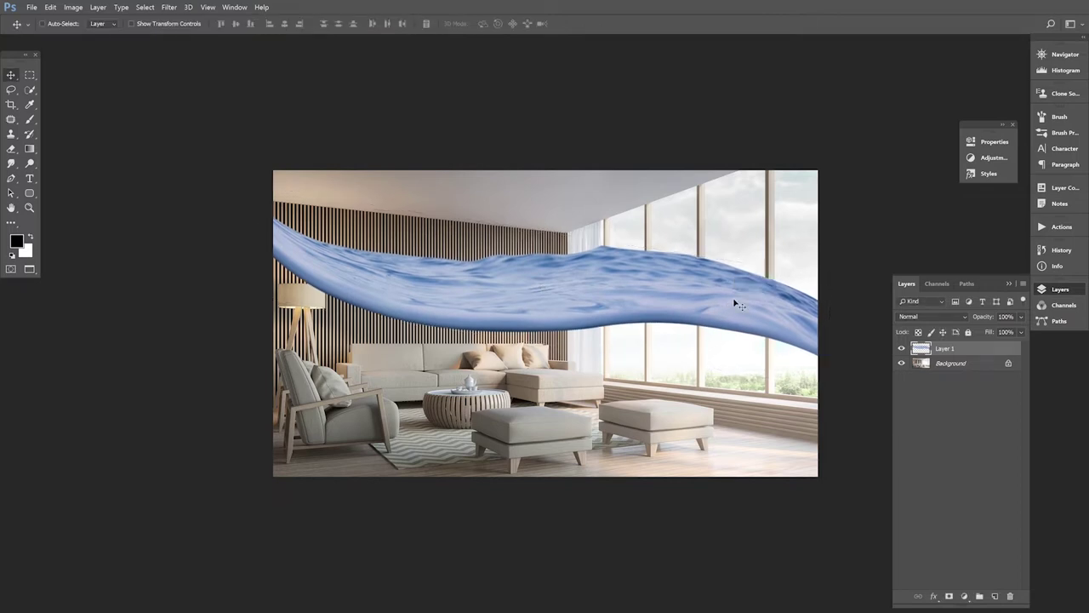
Add an empty layer above Background and set the foreground colour to a light sky blue
{"action": "left_click", "coordinate": [950, 366]}
{"action": "left_click", "coordinate": [996, 596]}
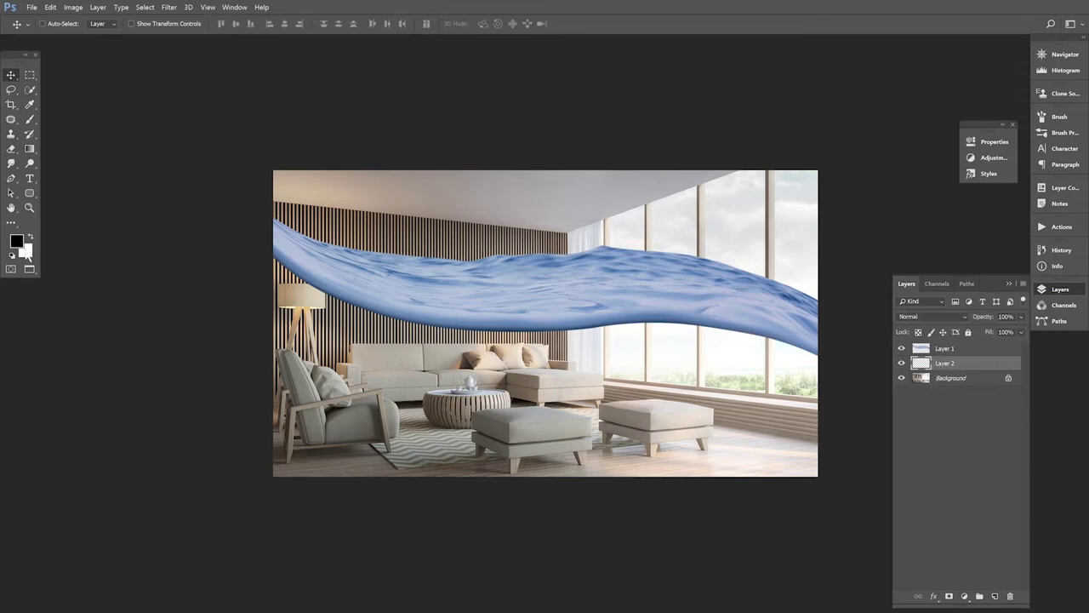
{"action": "left_click", "coordinate": [18, 244]}
{"action": "left_click_drag", "start_coordinate": [806, 364], "coordinate": [806, 344]}
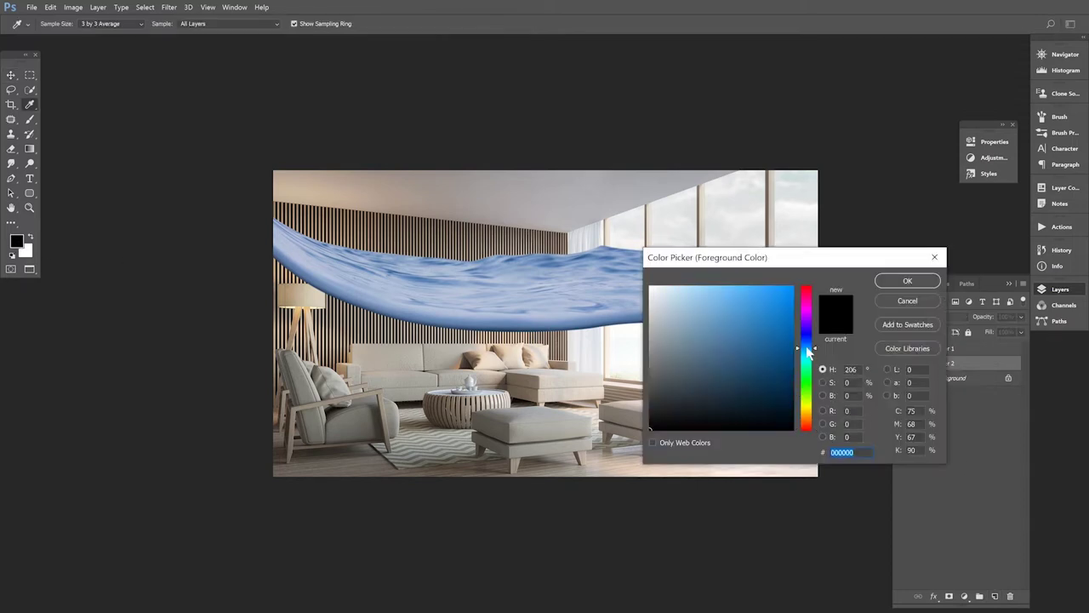
{"action": "left_click", "coordinate": [737, 287]}
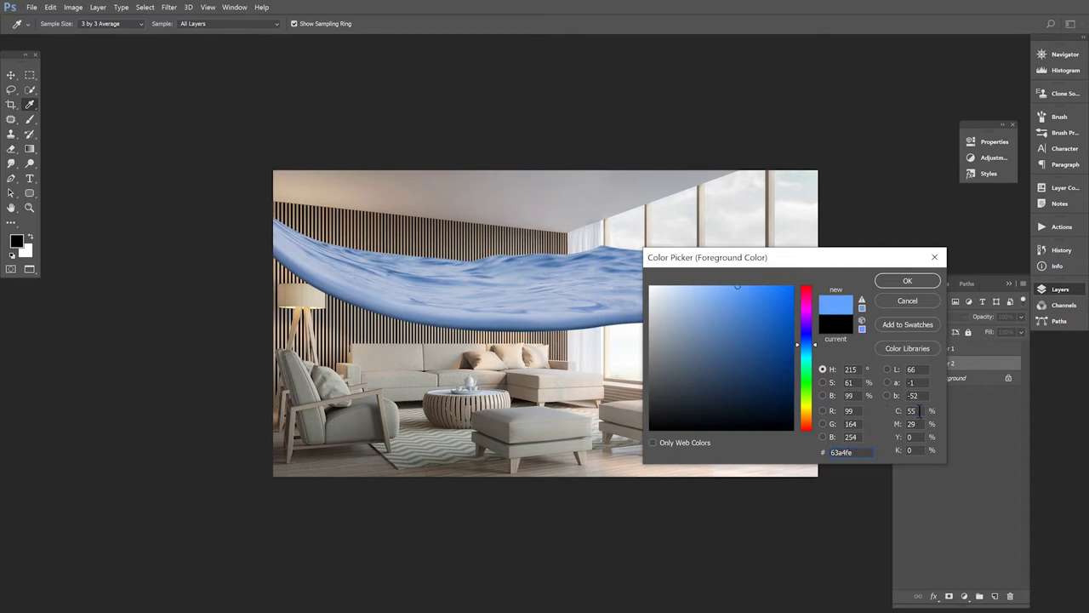
{"action": "left_click", "coordinate": [701, 310]}
{"action": "type", "text": "12"}
{"action": "left_click_drag", "start_coordinate": [715, 292], "coordinate": [729, 287]}
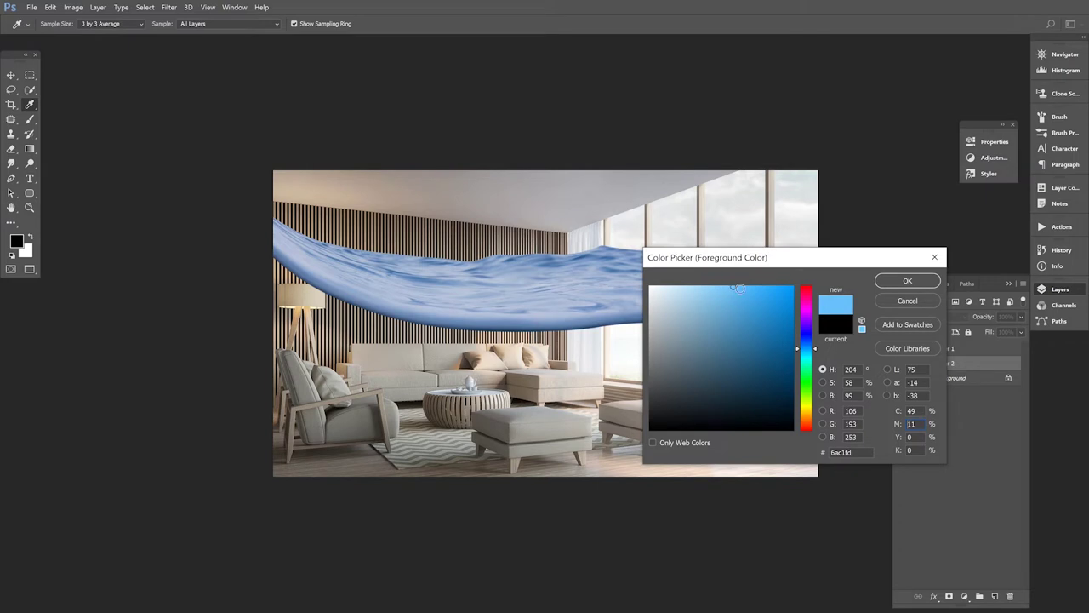
{"action": "left_click", "coordinate": [908, 280]}
Trace a closed path along the wave's lower edge and around the room beneath it
{"action": "left_click", "coordinate": [12, 178]}
{"action": "left_click", "coordinate": [264, 236]}
{"action": "left_click", "coordinate": [394, 281]}
{"action": "left_click", "coordinate": [599, 302]}
{"action": "left_click", "coordinate": [678, 300]}
{"action": "left_click", "coordinate": [745, 307]}
{"action": "left_click", "coordinate": [834, 339]}
{"action": "left_click", "coordinate": [853, 442]}
{"action": "left_click", "coordinate": [579, 507]}
{"action": "mouse_move", "coordinate": [318, 496]}
{"action": "left_mouse_down"}
{"action": "mouse_move", "coordinate": [213, 481]}
{"action": "mouse_move", "coordinate": [223, 394]}
{"action": "left_mouse_up"}
{"action": "left_click", "coordinate": [263, 236]}
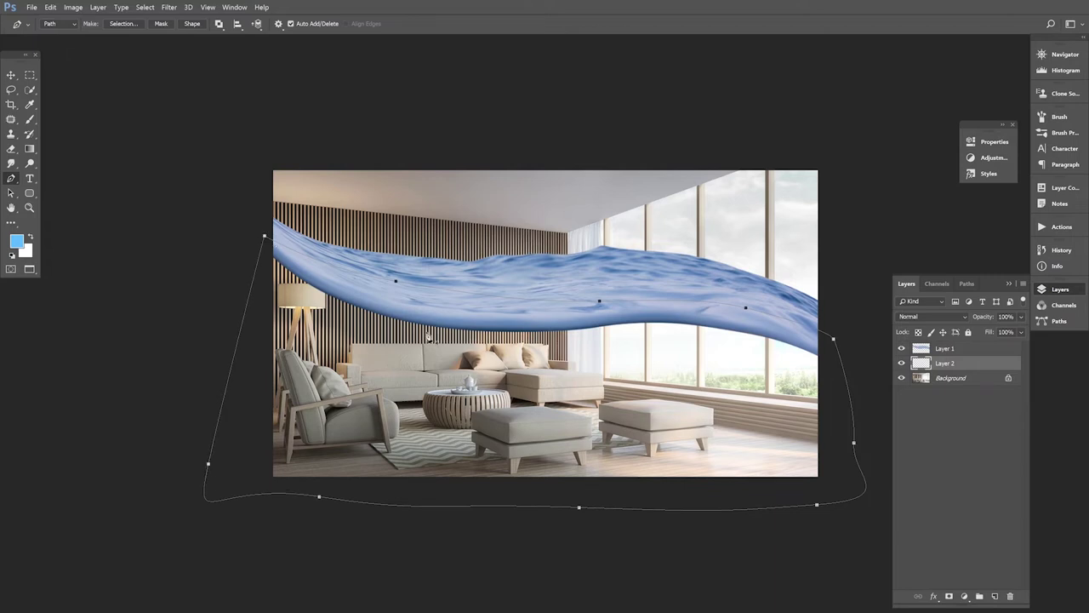
Fill a 2 px feathered selection of the path with the light blue on Layer 2, then deselect
{"action": "right_click", "coordinate": [437, 68]}
{"action": "left_click", "coordinate": [477, 114]}
{"action": "left_click", "coordinate": [606, 177]}
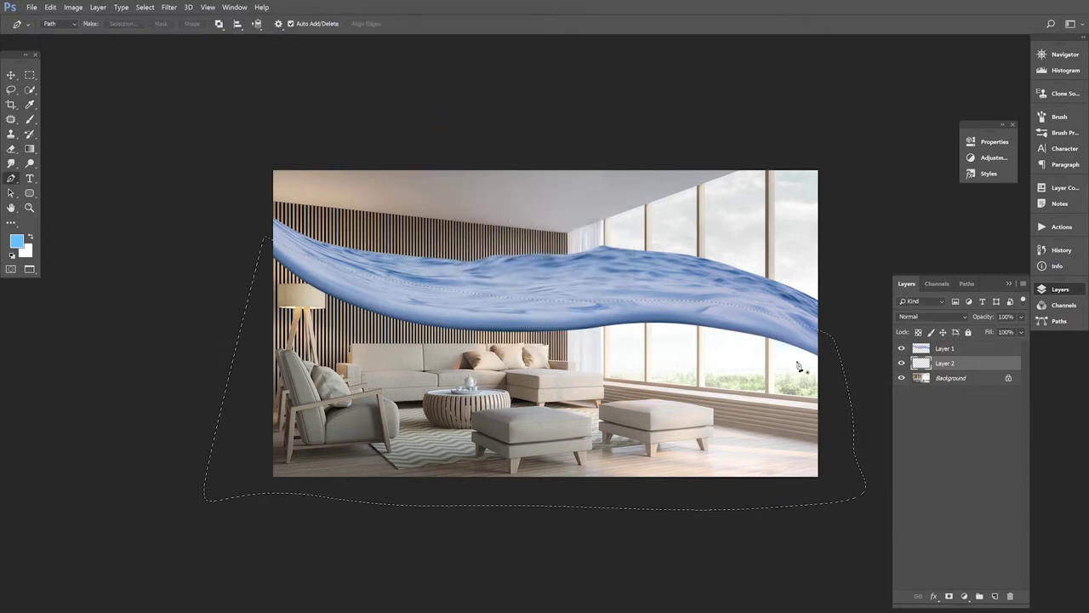
{"action": "left_click", "coordinate": [50, 7]}
{"action": "left_click", "coordinate": [78, 213]}
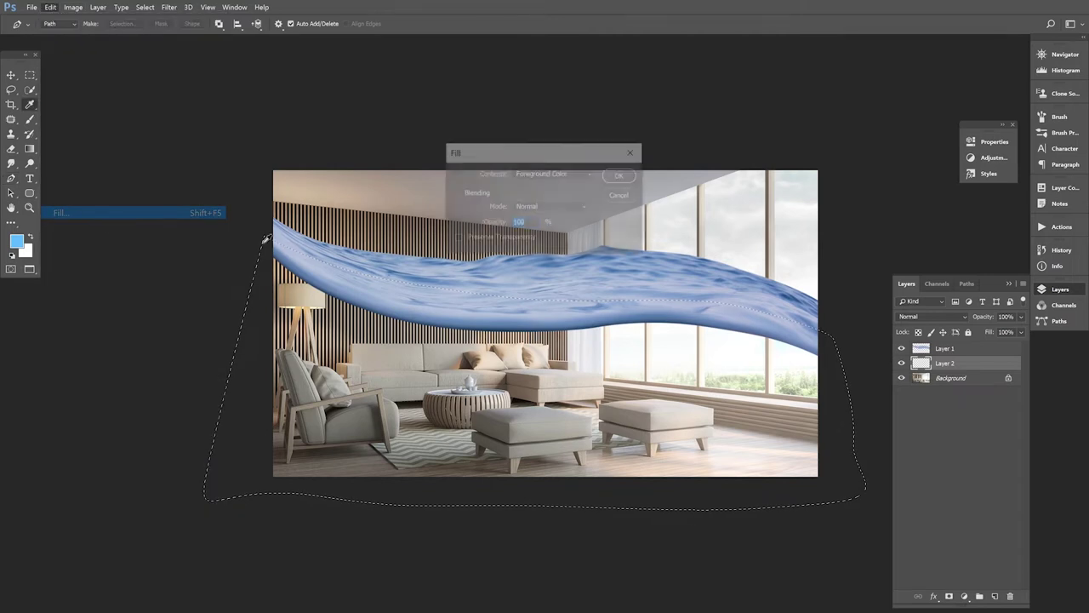
{"action": "left_click", "coordinate": [612, 176]}
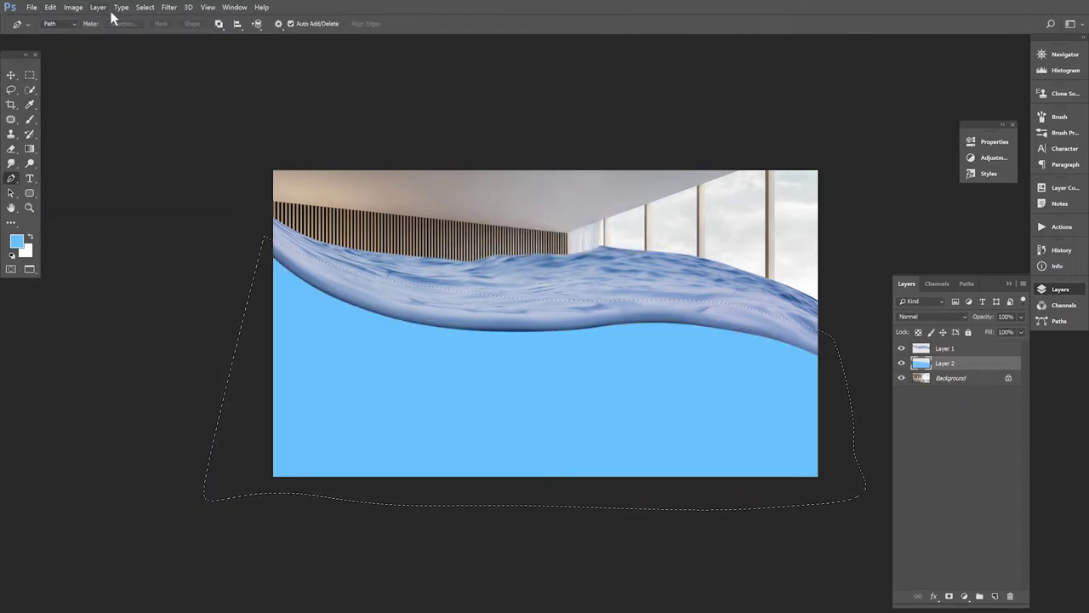
{"action": "left_click", "coordinate": [144, 7]}
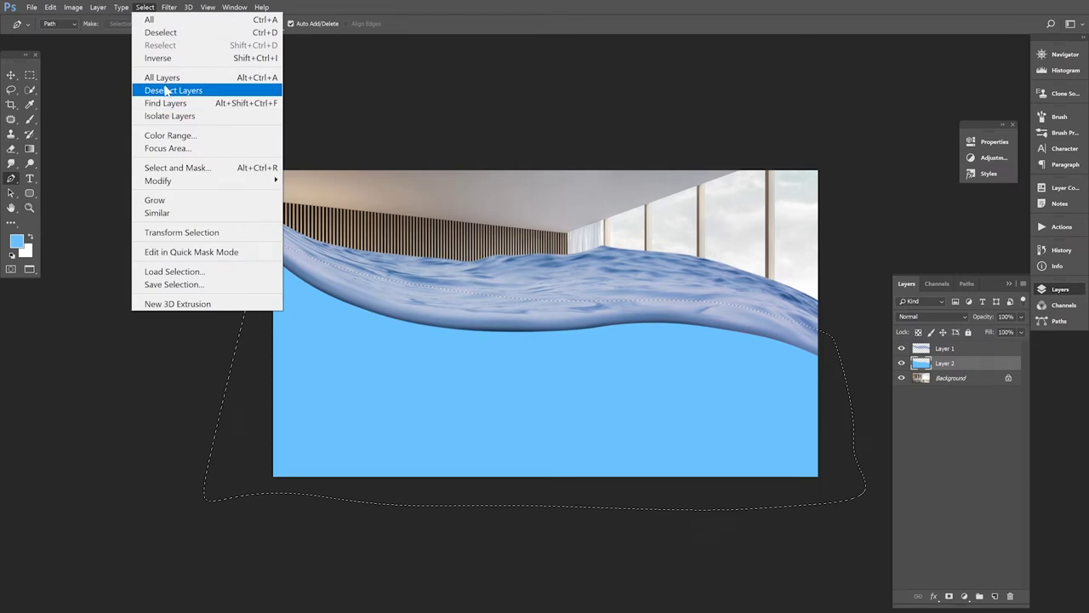
{"action": "left_click", "coordinate": [161, 32]}
{"action": "left_click", "coordinate": [12, 75]}
{"action": "left_click", "coordinate": [932, 317]}
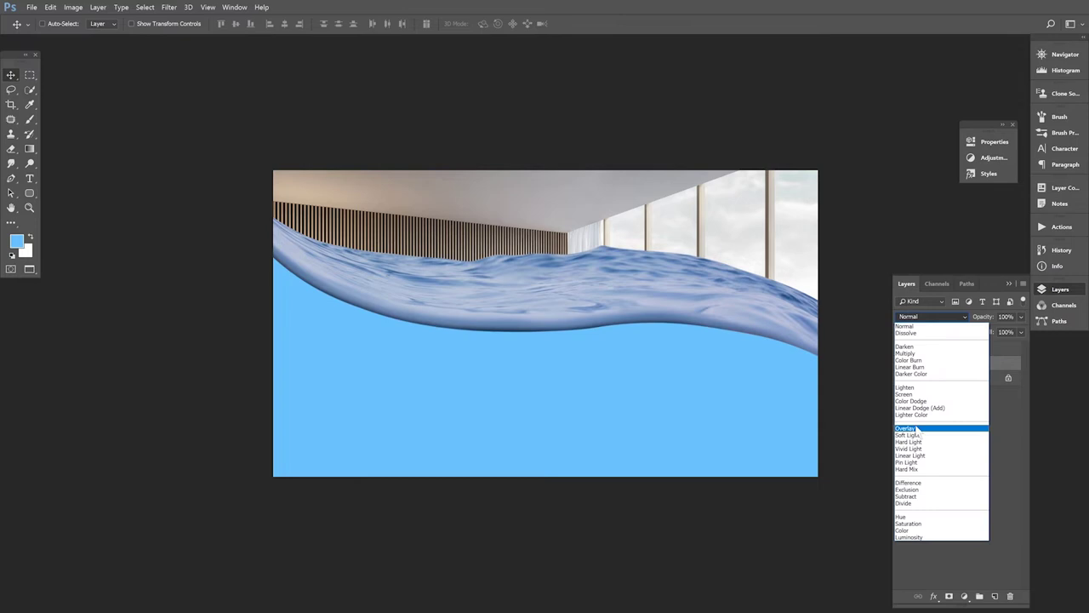
Set Layer 2 to Linear Burn at 60% opacity, then make the wave's Layer 1 active
{"action": "left_click", "coordinate": [910, 367]}
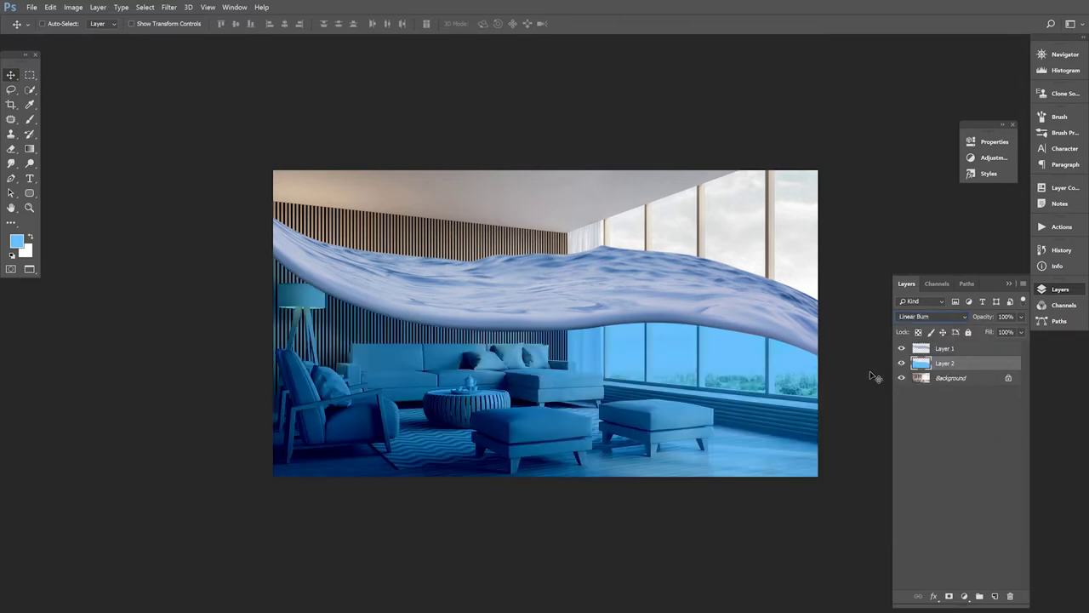
{"action": "left_click_drag", "start_coordinate": [1020, 334], "coordinate": [1007, 334]}
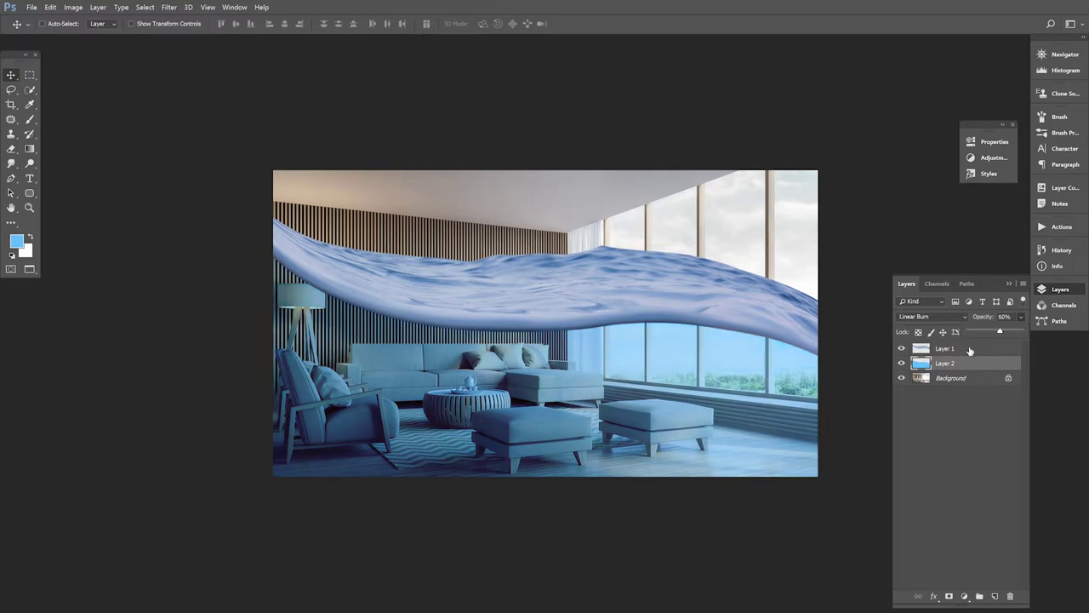
{"action": "left_click", "coordinate": [931, 349]}
{"action": "left_click", "coordinate": [73, 7]}
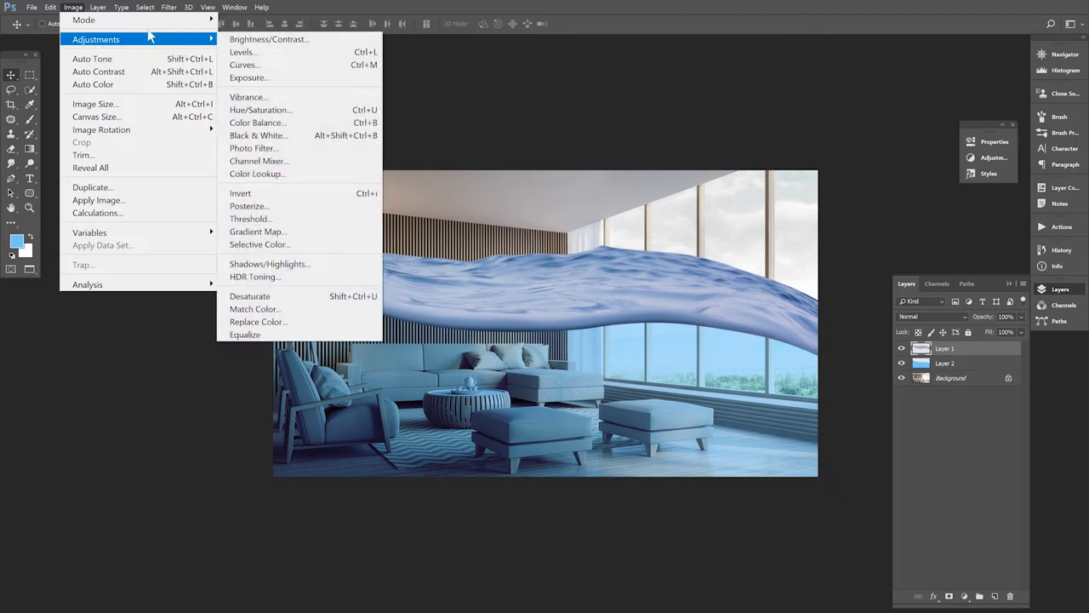
Apply Levels to the wave on Layer 1 with black input 12 and darker midtones
{"action": "mouse_move", "coordinate": [96, 39]}
{"action": "left_click", "coordinate": [234, 54]}
{"action": "left_click_drag", "start_coordinate": [172, 397], "coordinate": [175, 398]}
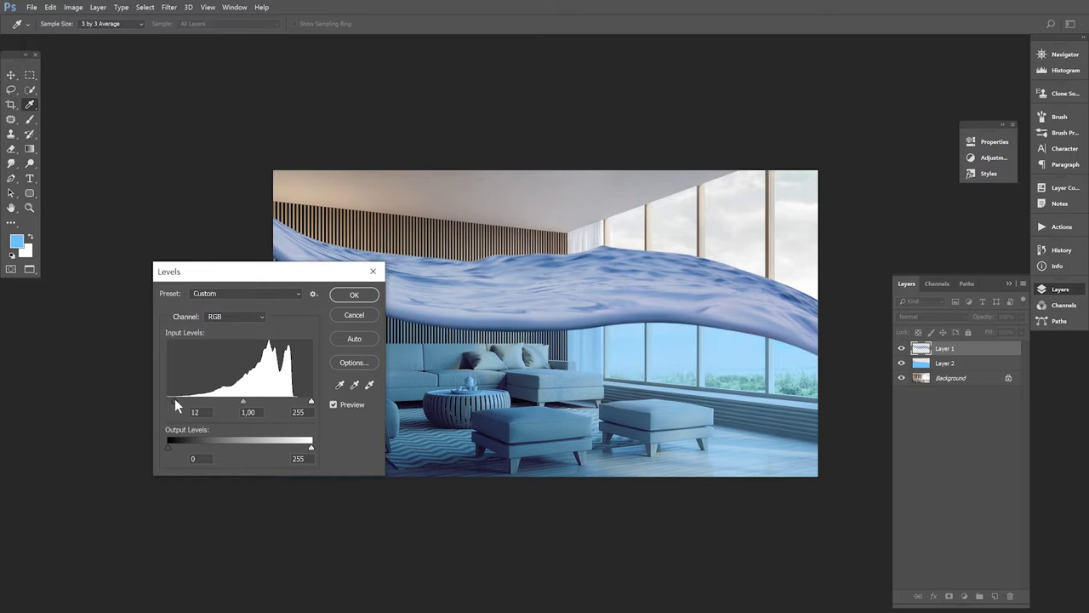
{"action": "left_click_drag", "start_coordinate": [241, 401], "coordinate": [251, 407]}
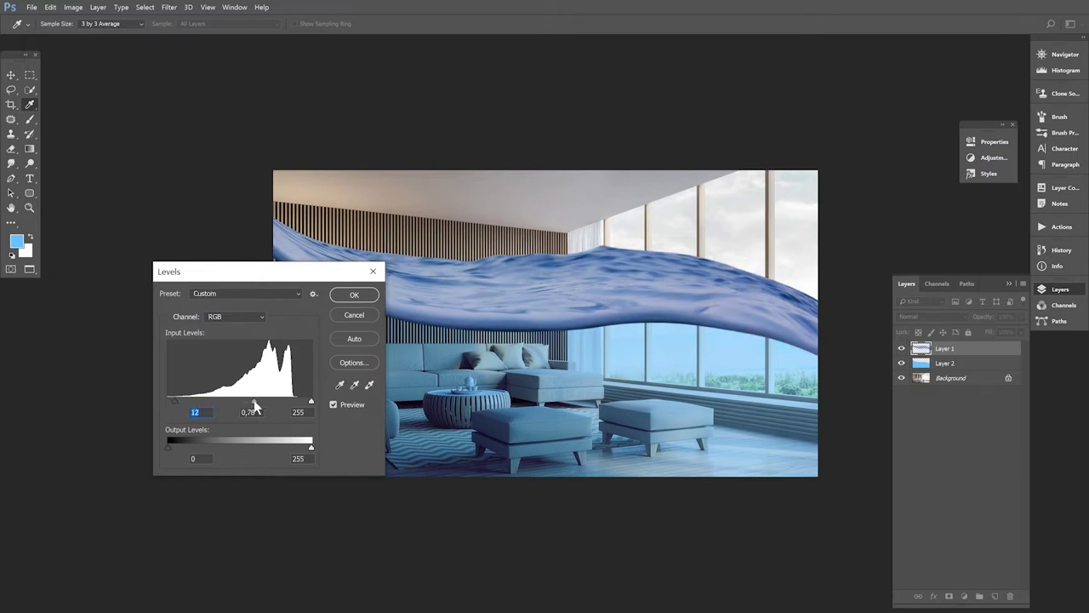
{"action": "left_click", "coordinate": [364, 298]}
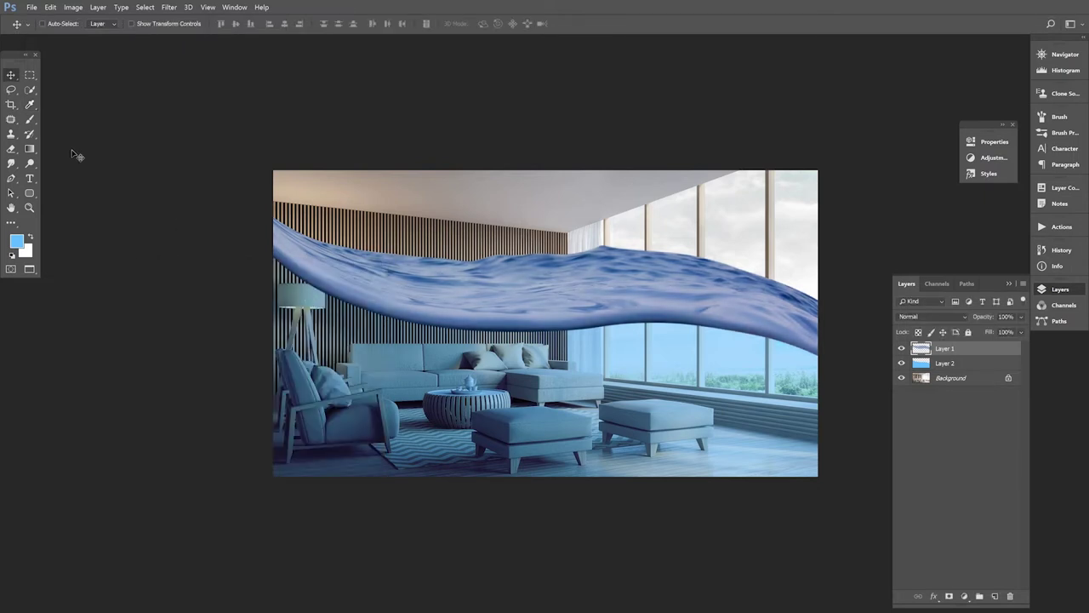
{"action": "left_click", "coordinate": [30, 149]}
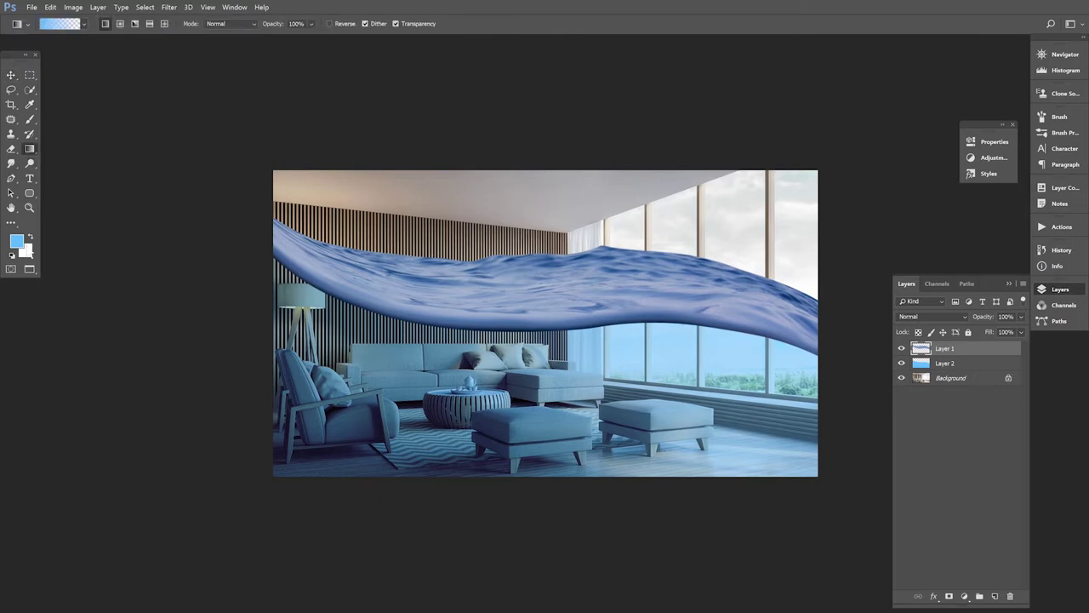
Build a left-to-right gradient selection over the wave in Quick Mask
{"action": "left_click", "coordinate": [11, 269]}
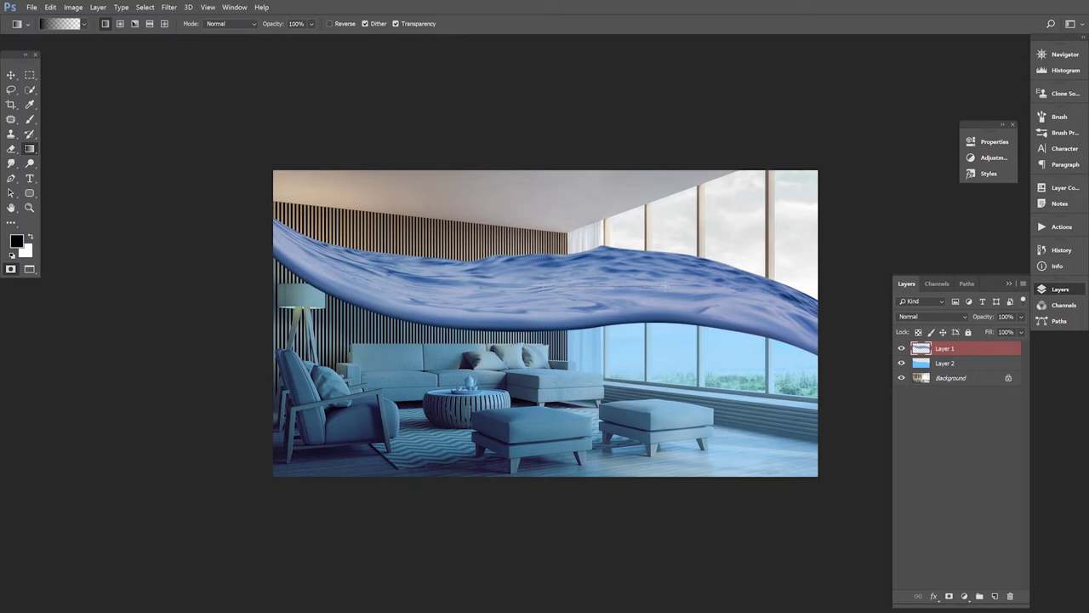
{"action": "left_click_drag", "start_coordinate": [511, 289], "coordinate": [686, 290]}
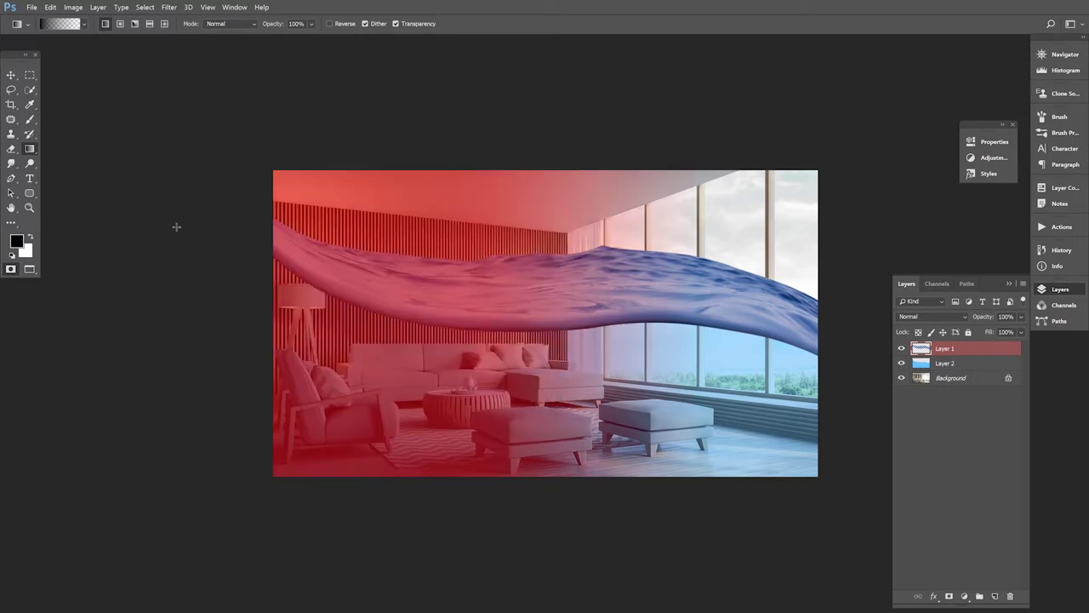
{"action": "left_click", "coordinate": [11, 269]}
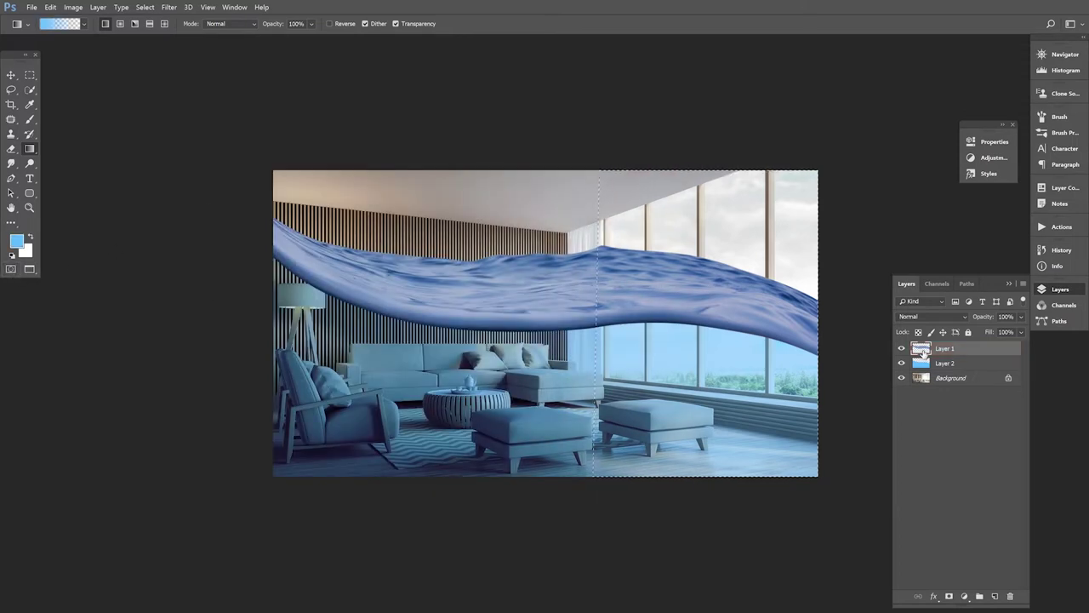
Brighten the selected right side with Levels, white input 218 and midtones 1.68
{"action": "left_click", "coordinate": [73, 6]}
{"action": "mouse_move", "coordinate": [96, 40]}
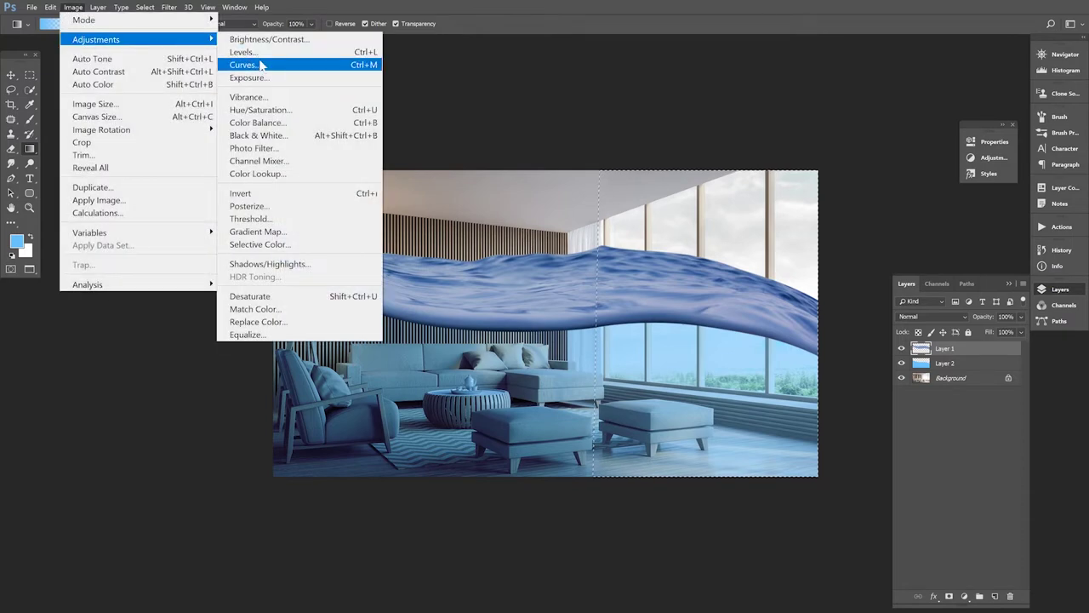
{"action": "left_click", "coordinate": [255, 51]}
{"action": "left_click_drag", "start_coordinate": [312, 400], "coordinate": [213, 406]}
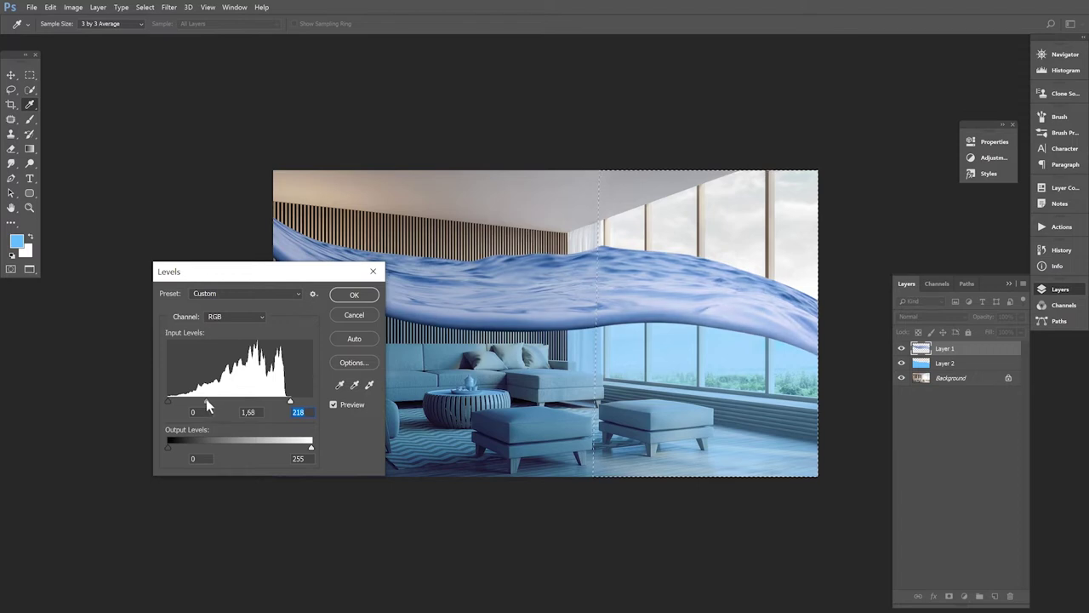
{"action": "left_click", "coordinate": [353, 294]}
Deselect and add an empty Layer 3 directly above the Background
{"action": "key", "text": "g"}
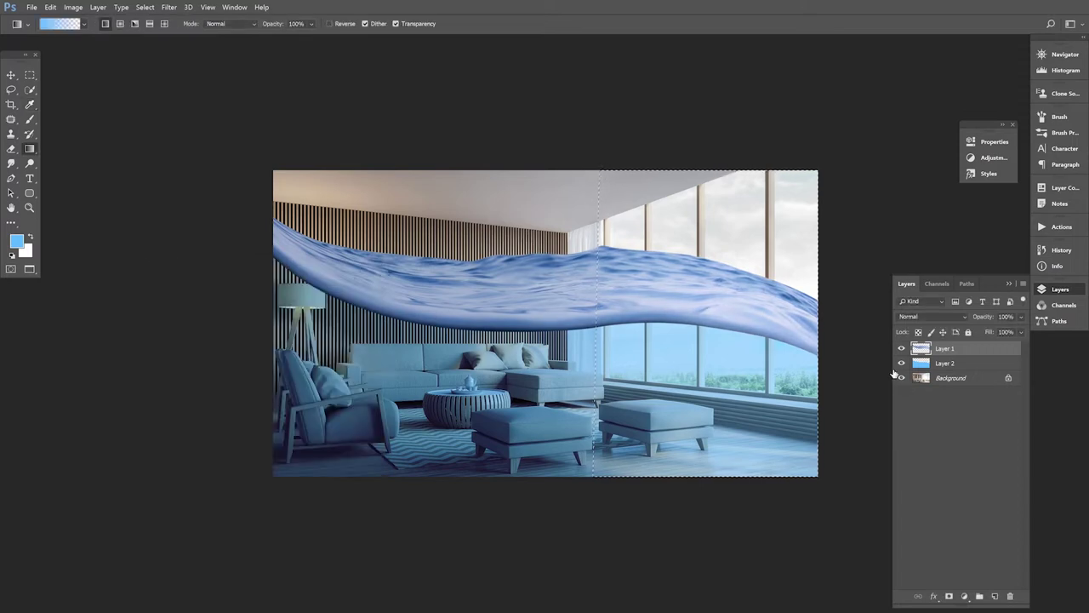
{"action": "left_click", "coordinate": [145, 6]}
{"action": "left_click", "coordinate": [155, 29]}
{"action": "left_click", "coordinate": [948, 378]}
{"action": "left_click", "coordinate": [995, 596]}
Sample a light grey (b8b8b8) from the image as the foreground colour
{"action": "left_click", "coordinate": [16, 242]}
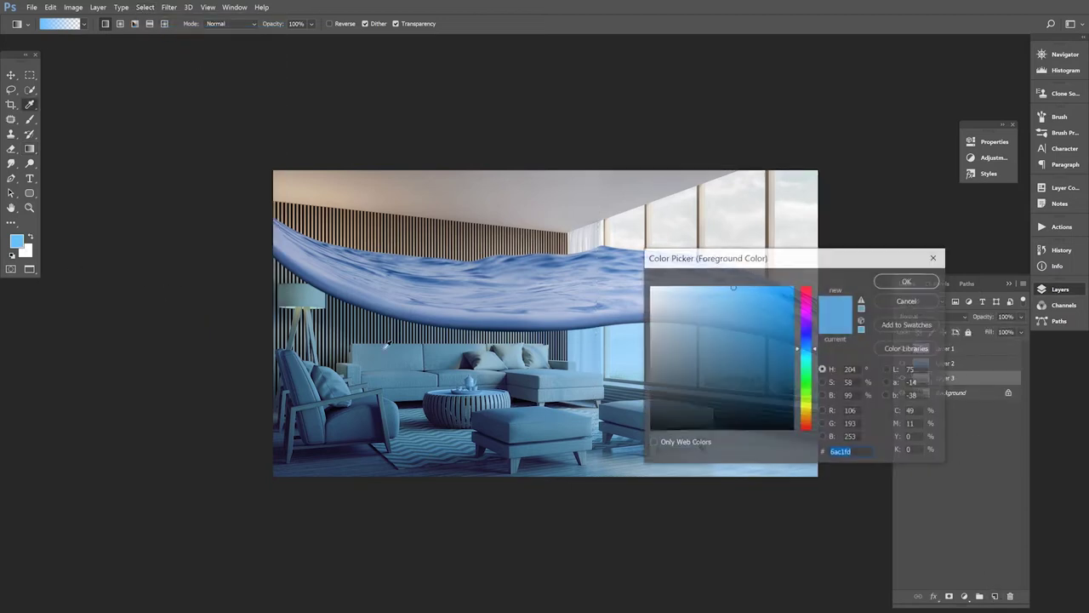
{"action": "left_click", "coordinate": [645, 320]}
{"action": "left_click_drag", "start_coordinate": [645, 320], "coordinate": [645, 325]}
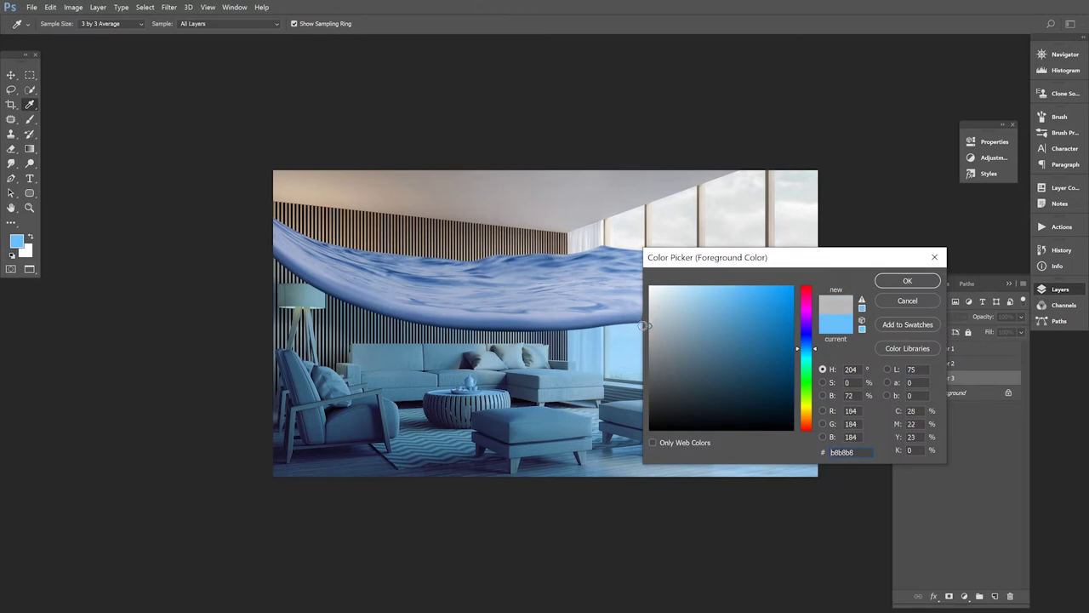
{"action": "left_click", "coordinate": [908, 281]}
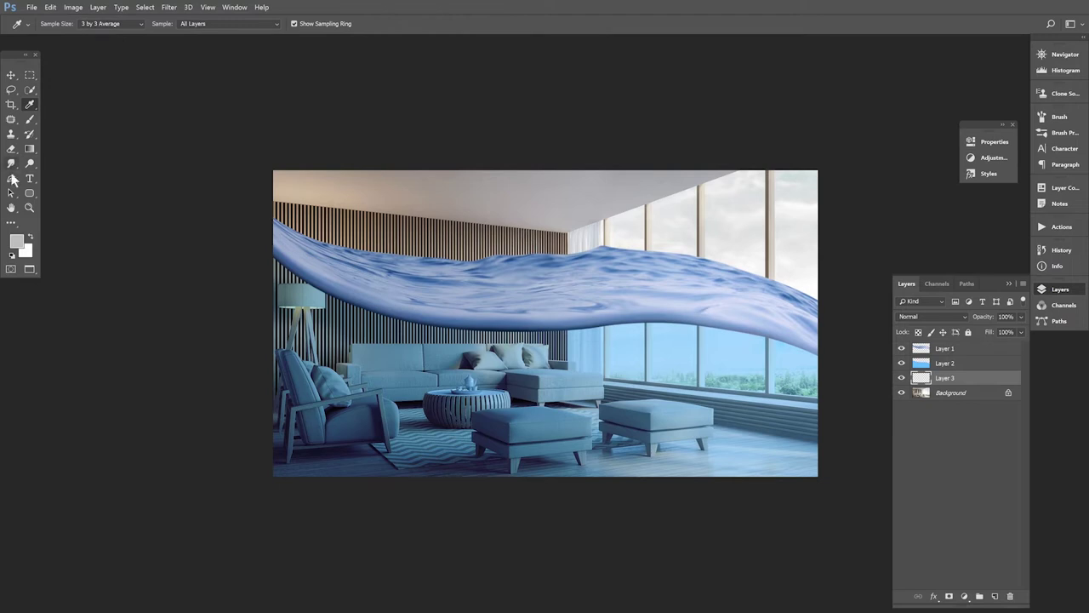
{"action": "left_click", "coordinate": [11, 178]}
{"action": "left_click", "coordinate": [262, 229]}
Finish the pen path with curved points along the bottom below the room
{"action": "left_click", "coordinate": [662, 522]}
{"action": "left_click_drag", "start_coordinate": [440, 510], "coordinate": [359, 503]}
{"action": "left_click_drag", "start_coordinate": [264, 485], "coordinate": [237, 469]}
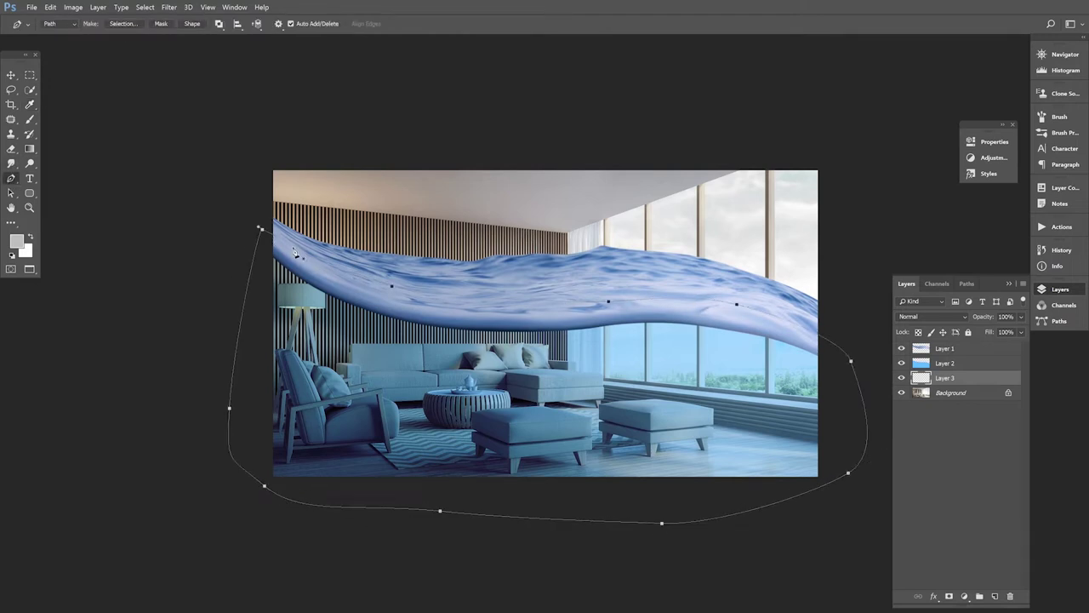
Turn the path into a 2 px feathered selection and set up a 1457 px brush
{"action": "right_click", "coordinate": [366, 63]}
{"action": "left_click", "coordinate": [409, 110]}
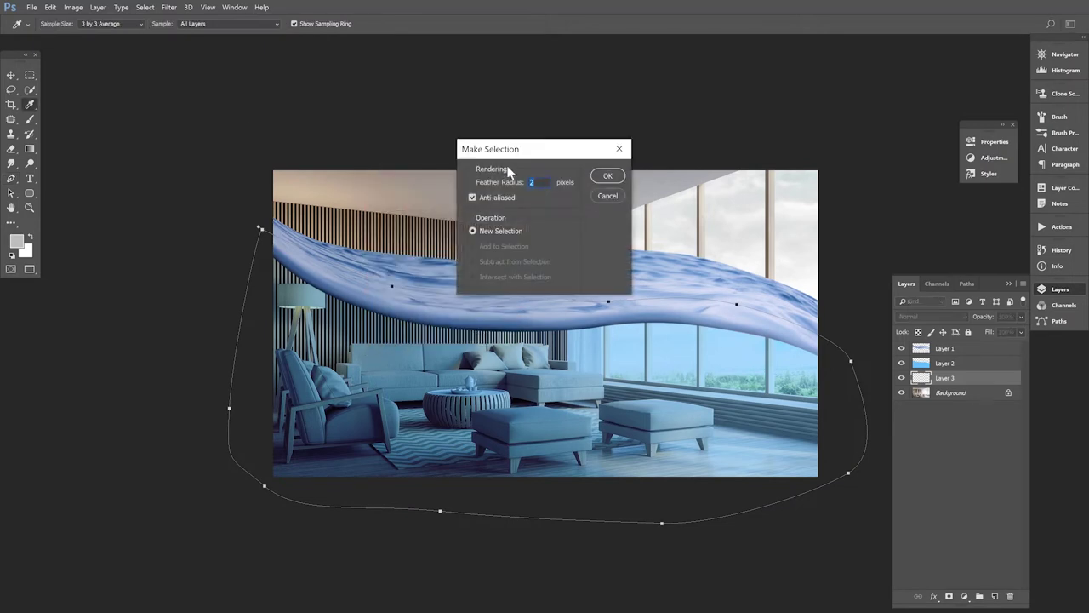
{"action": "left_click", "coordinate": [602, 177]}
{"action": "left_click", "coordinate": [30, 120]}
{"action": "right_click", "coordinate": [481, 328]}
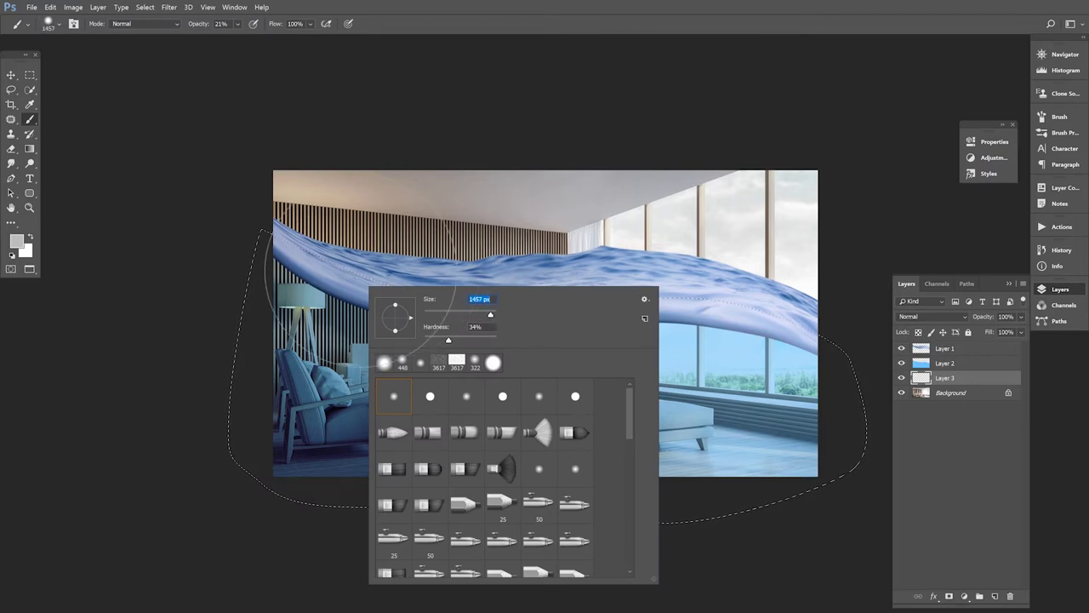
Lower brush opacity to 15% and paint soft grey haze over the room inside the selection
{"action": "key", "text": "Return"}
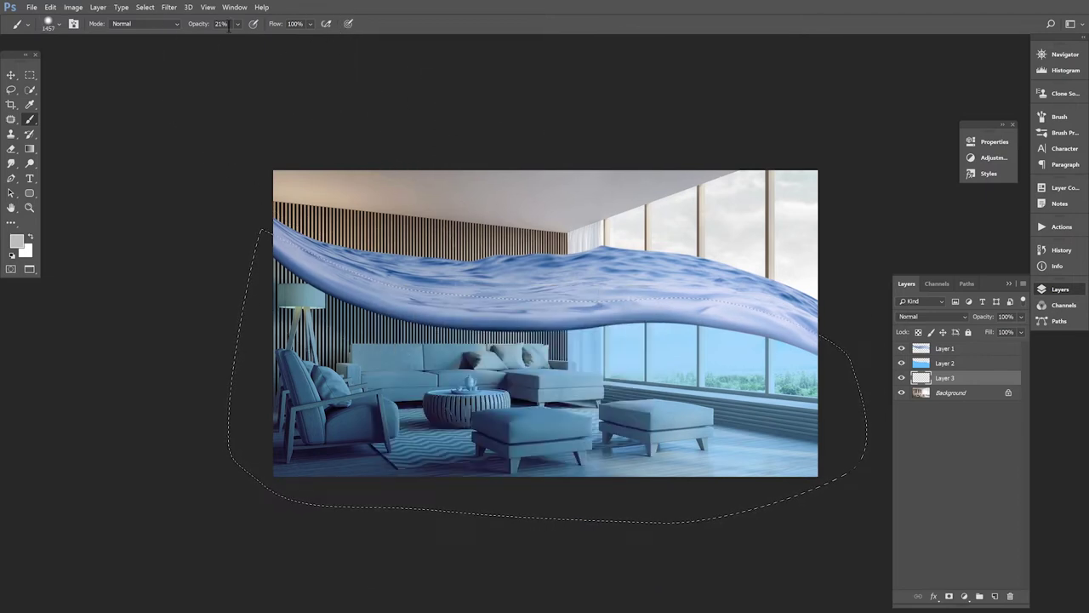
{"action": "left_click", "coordinate": [223, 23]}
{"action": "left_click_drag", "start_coordinate": [255, 376], "coordinate": [707, 331]}
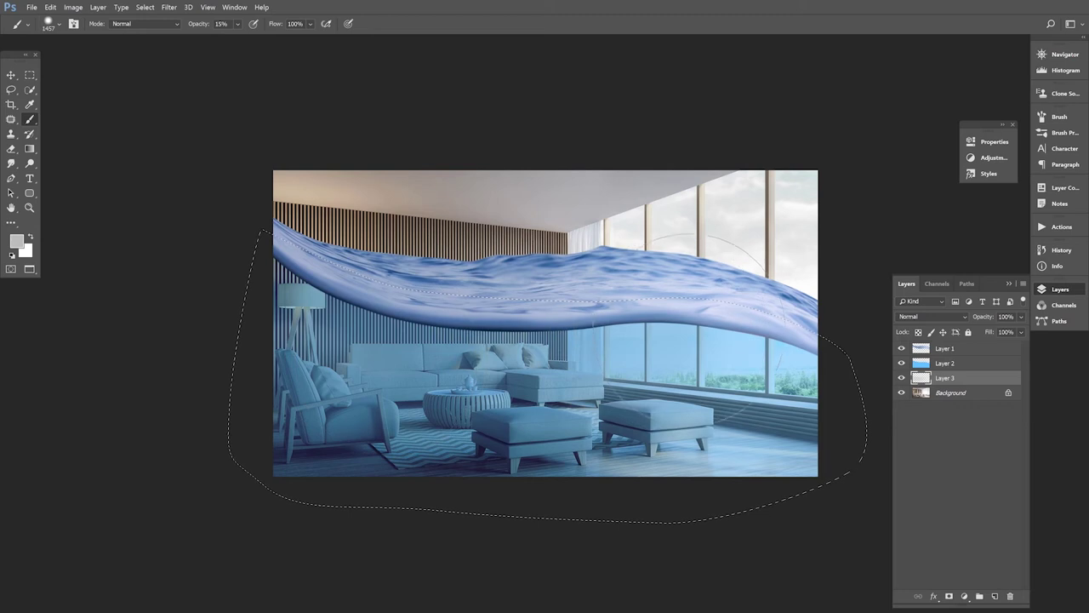
{"action": "left_click_drag", "start_coordinate": [706, 330], "coordinate": [442, 321]}
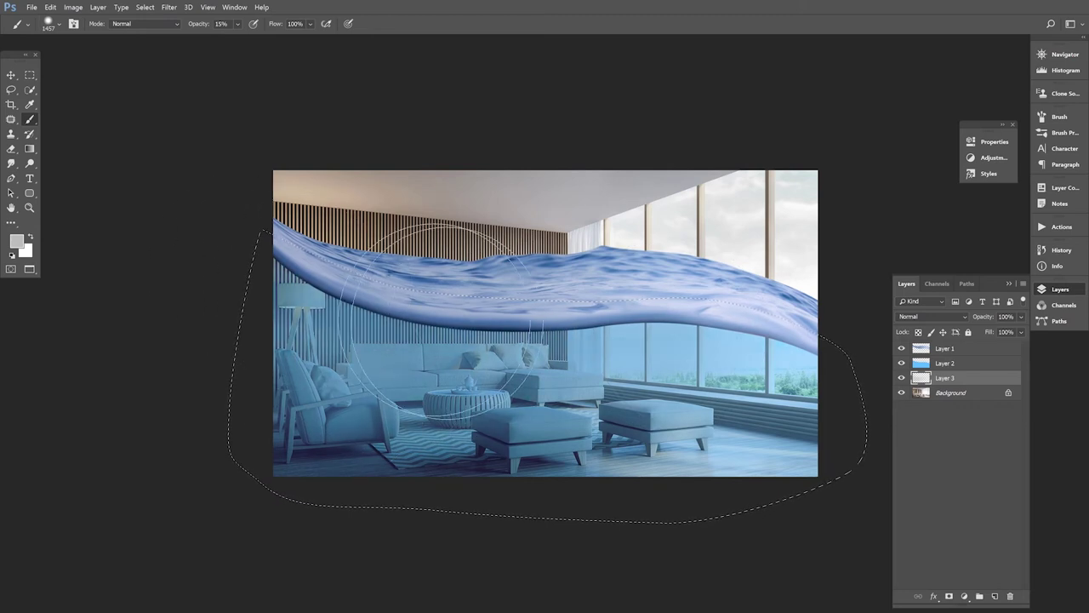
Reduce the brush size to 1057 px
{"action": "right_click", "coordinate": [554, 340]}
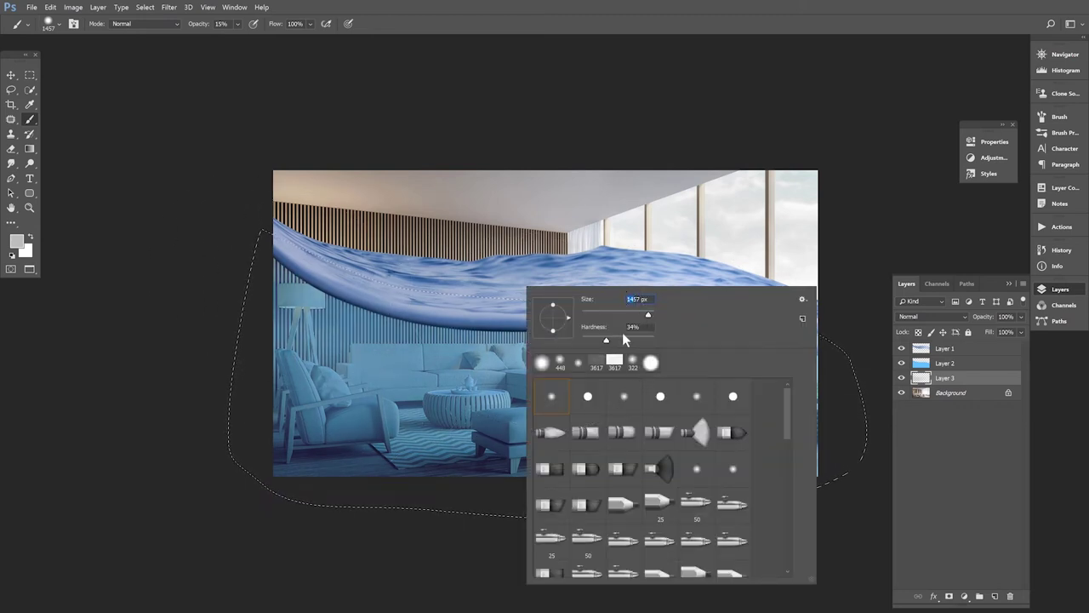
{"action": "type", "text": "1057"}
{"action": "key", "text": "Return"}
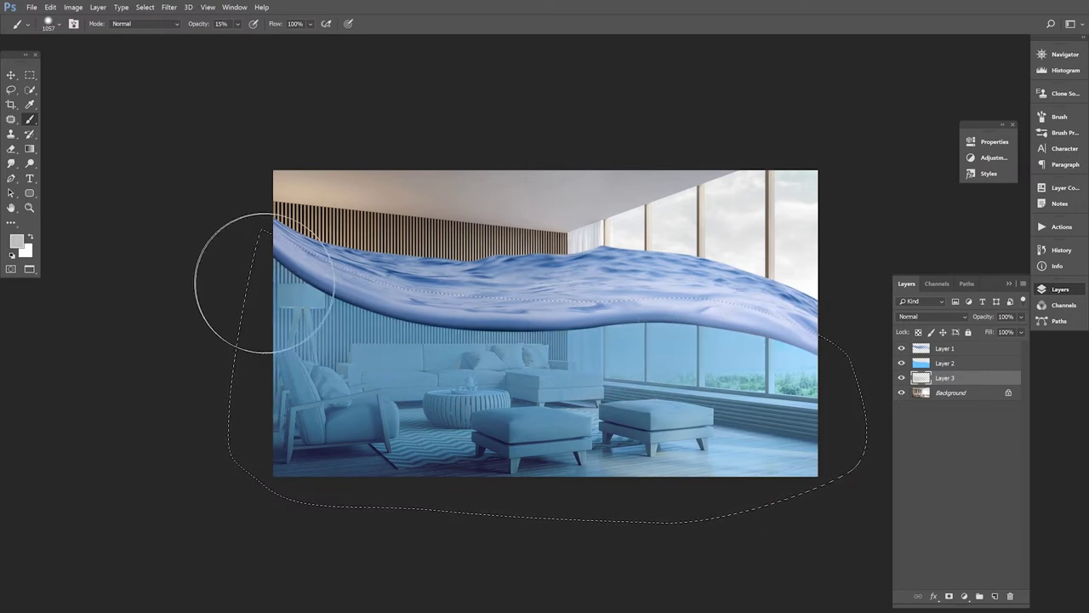
Set the foreground colour to light grey e5e5e5 sampled from the image
{"action": "left_click", "coordinate": [16, 242]}
{"action": "left_click", "coordinate": [647, 305]}
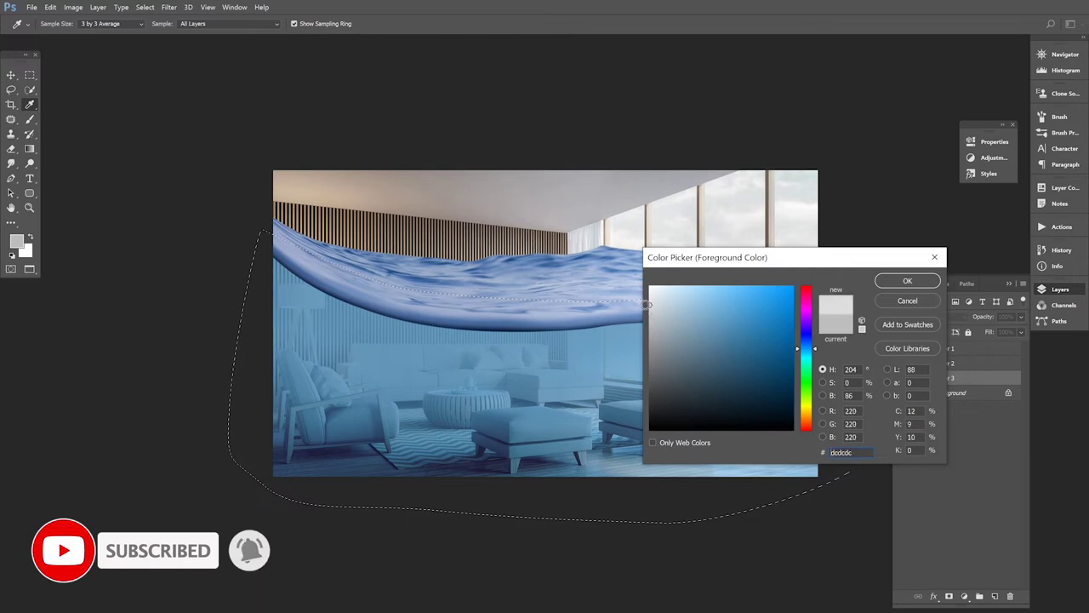
{"action": "left_click", "coordinate": [907, 281]}
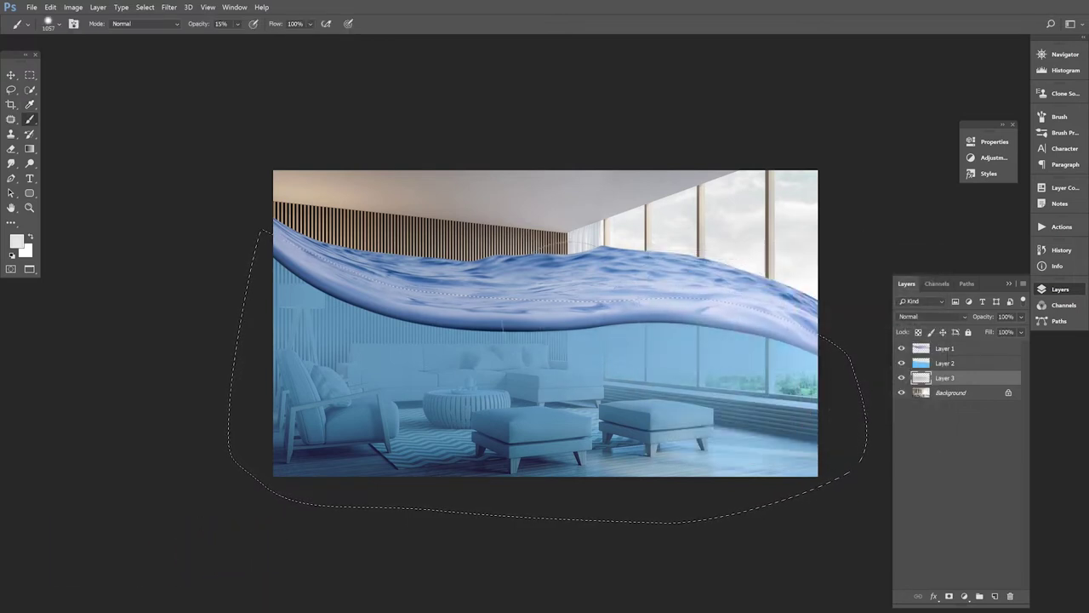
{"action": "left_click", "coordinate": [17, 242]}
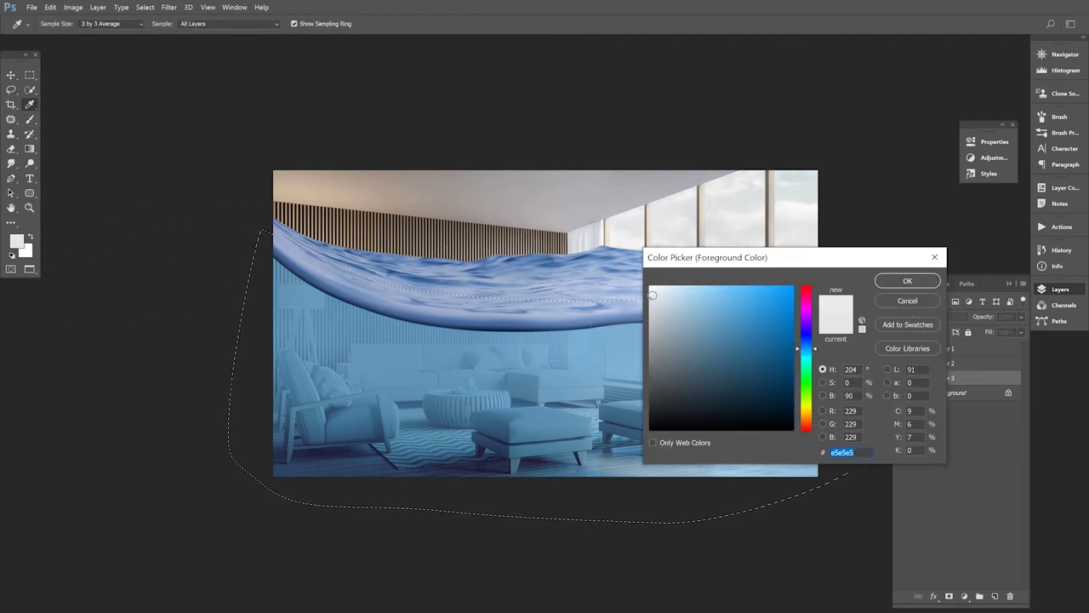
{"action": "left_click", "coordinate": [907, 281]}
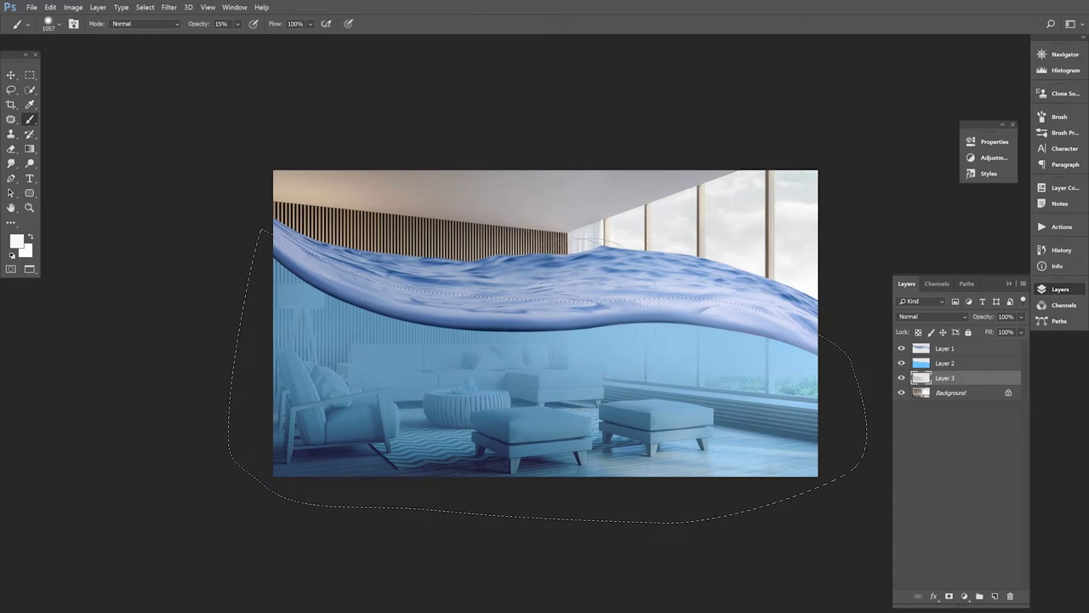
Switch the foreground to mid grey 959595, enlarge the brush to 2057 px, then deselect
{"action": "left_click", "coordinate": [16, 242]}
{"action": "left_click", "coordinate": [644, 345]}
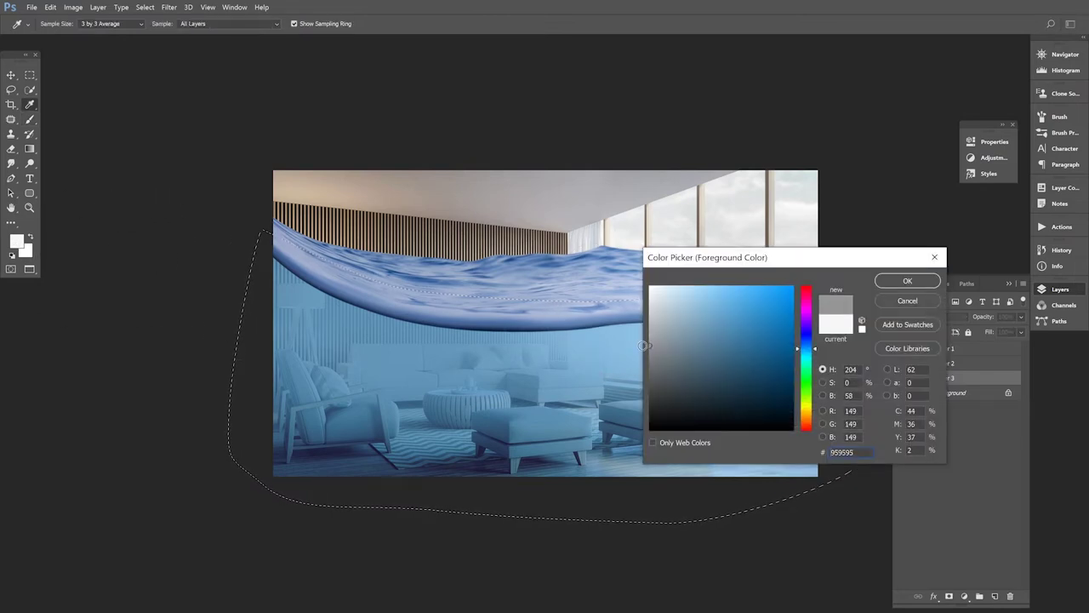
{"action": "left_click", "coordinate": [908, 281]}
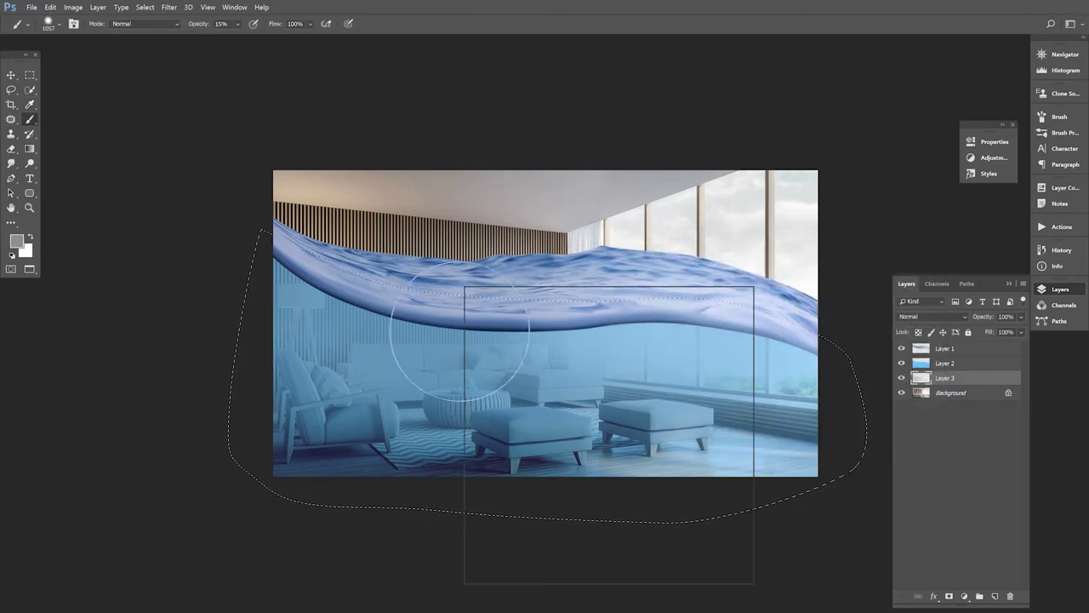
{"action": "right_click", "coordinate": [575, 313]}
{"action": "type", "text": "2057"}
{"action": "key", "text": "Return"}
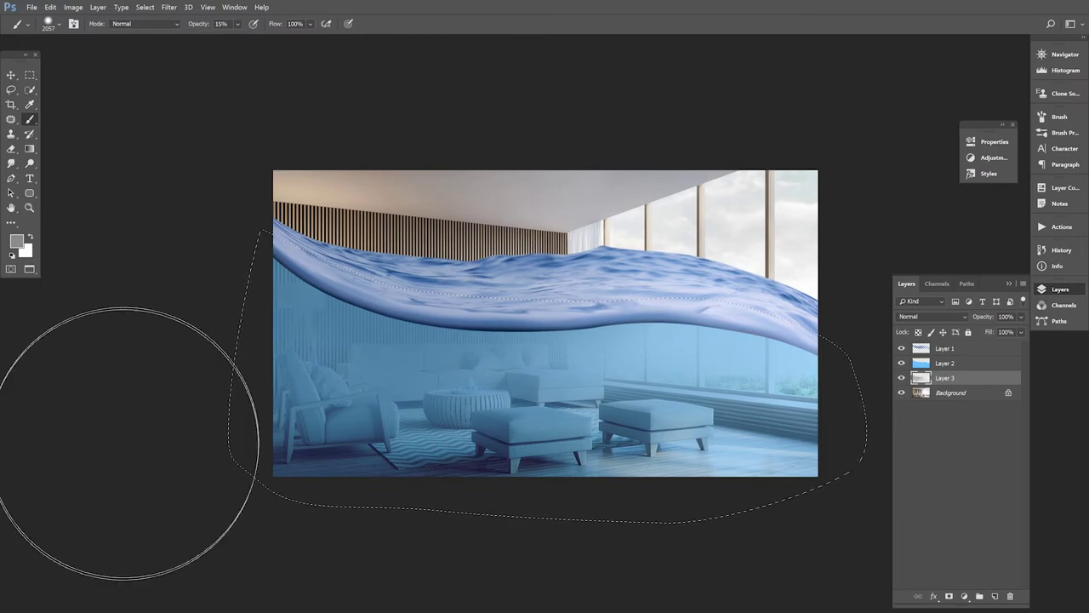
{"action": "left_click", "coordinate": [138, 6]}
{"action": "left_click", "coordinate": [160, 33]}
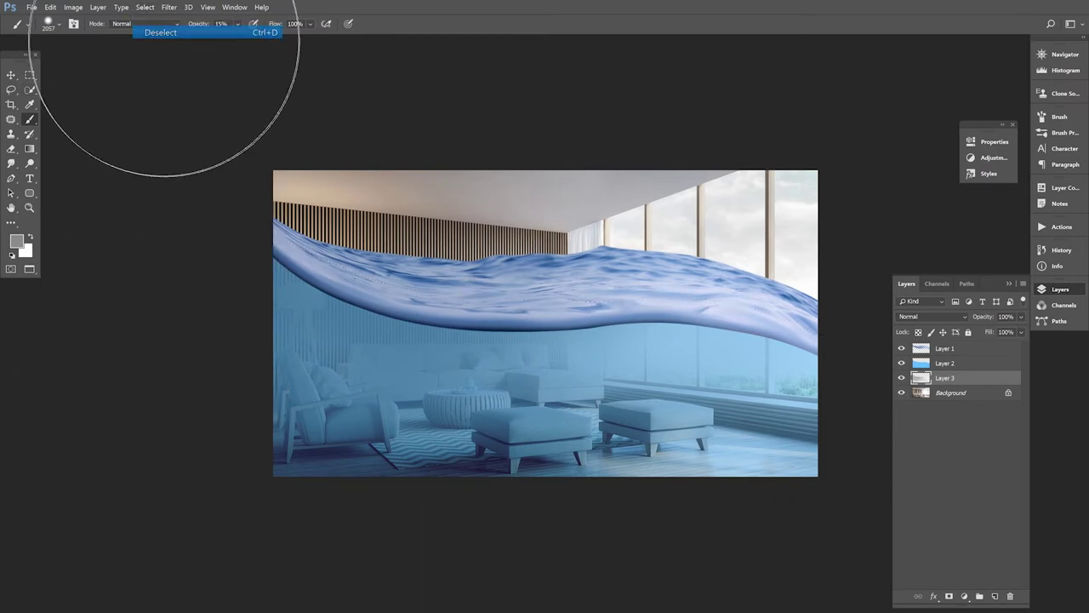
Move Layers 1–3 up together on the canvas, then select just Layers 2 and 3
{"action": "left_click", "coordinate": [11, 75]}
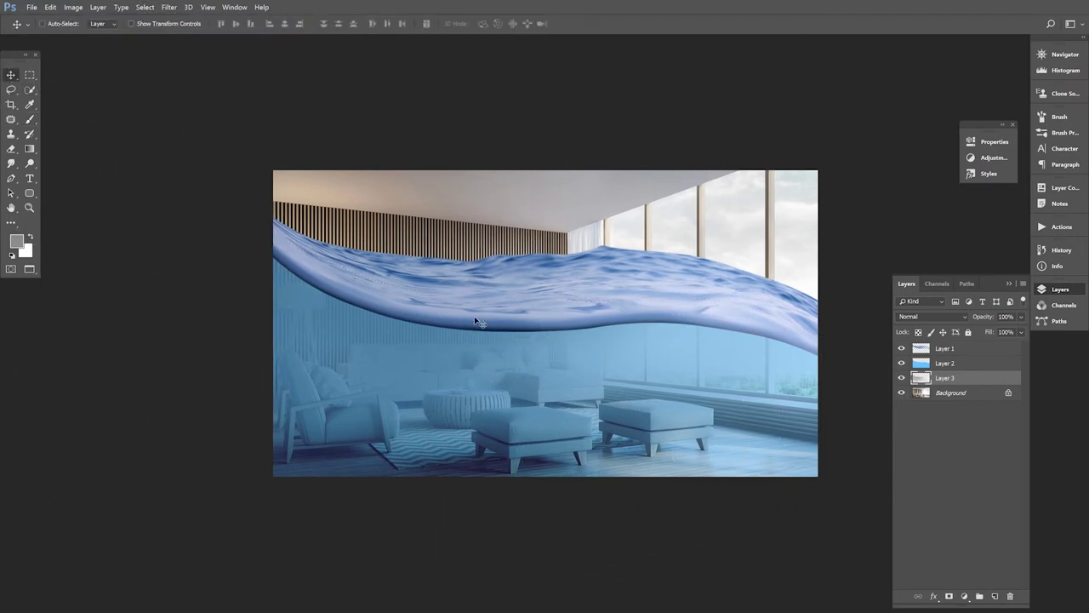
{"action": "left_click", "coordinate": [946, 353], "text": "shift"}
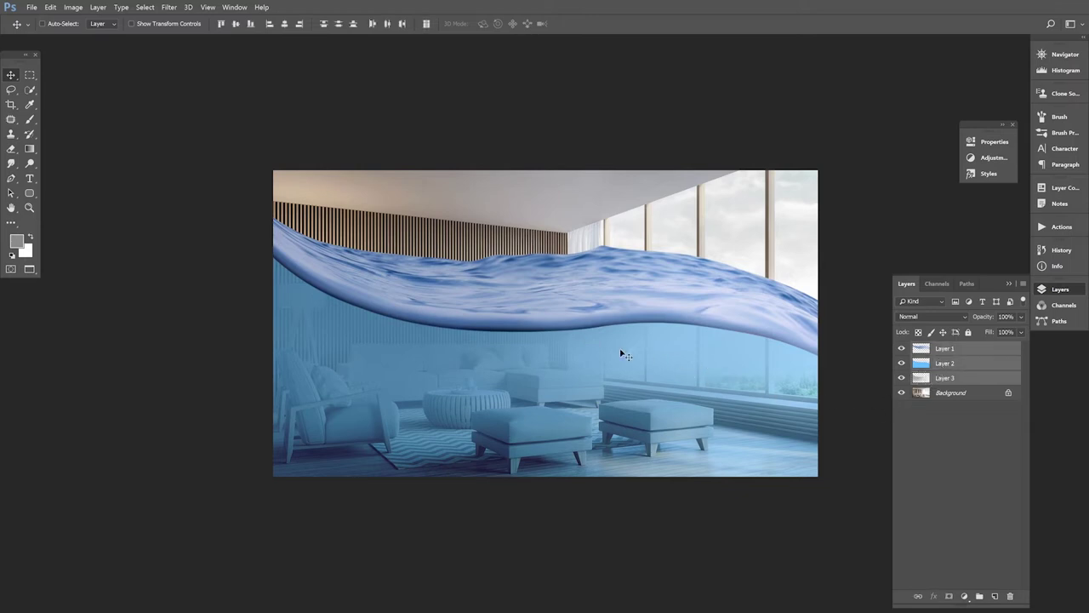
{"action": "left_click_drag", "start_coordinate": [470, 324], "coordinate": [471, 309]}
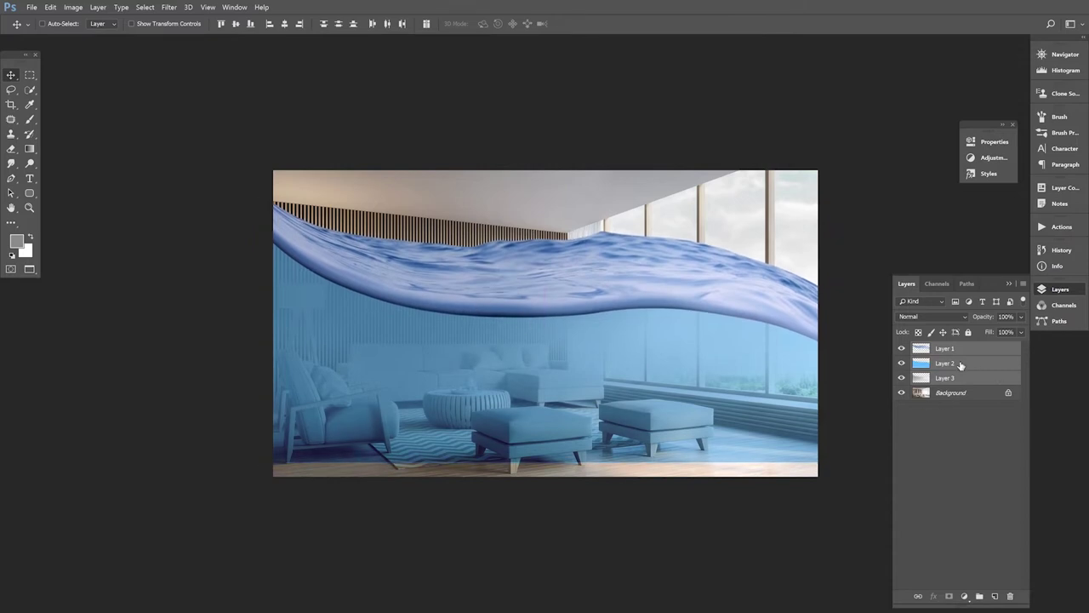
{"action": "left_click_drag", "start_coordinate": [760, 354], "coordinate": [760, 357]}
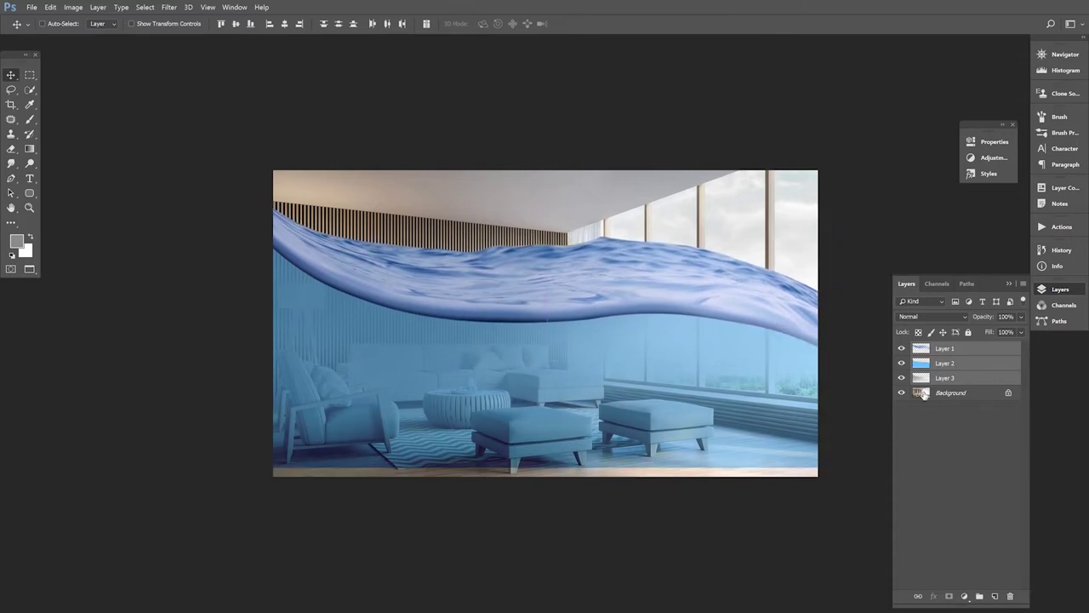
{"action": "left_click", "coordinate": [945, 364]}
{"action": "left_click", "coordinate": [941, 380], "text": "shift"}
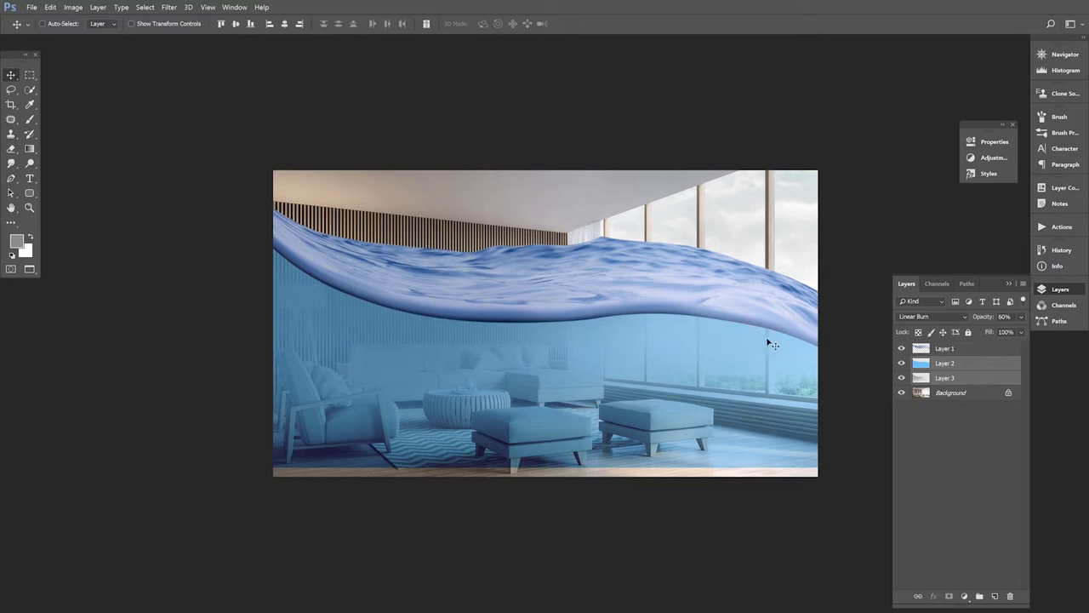
Free Transform Layers 2–3, stretching them down to cover the bottom edge
{"action": "left_click", "coordinate": [54, 8]}
{"action": "mouse_move", "coordinate": [72, 296]}
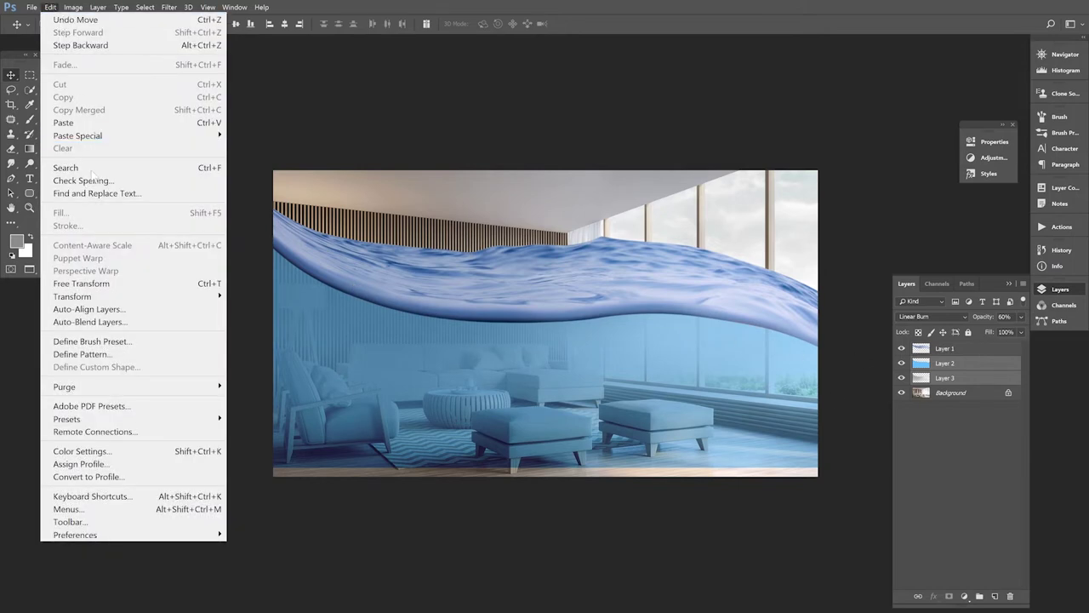
{"action": "left_click", "coordinate": [88, 285]}
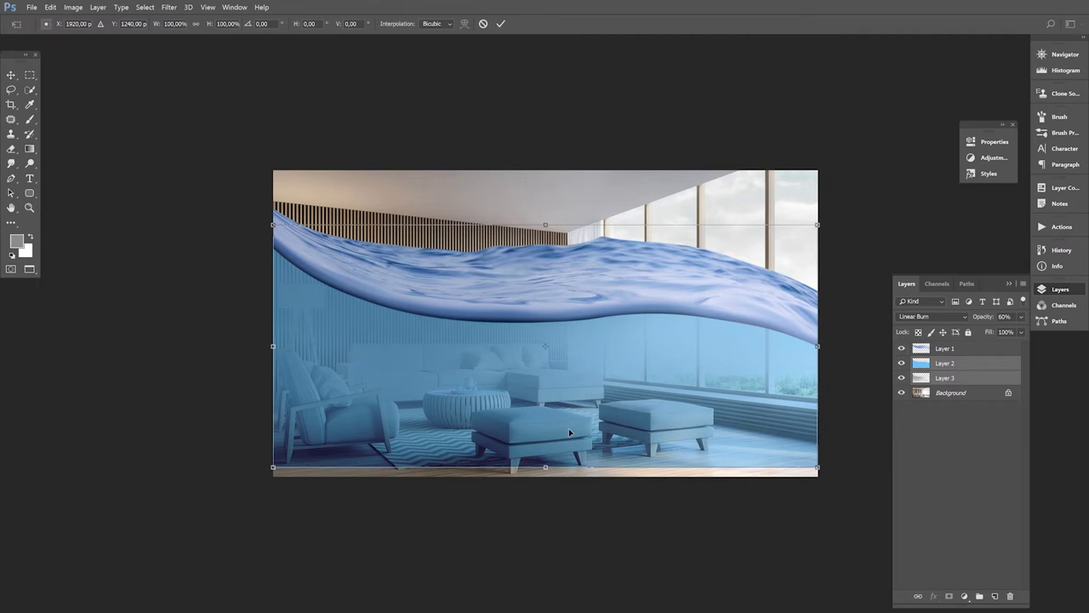
{"action": "left_click_drag", "start_coordinate": [546, 467], "coordinate": [547, 477]}
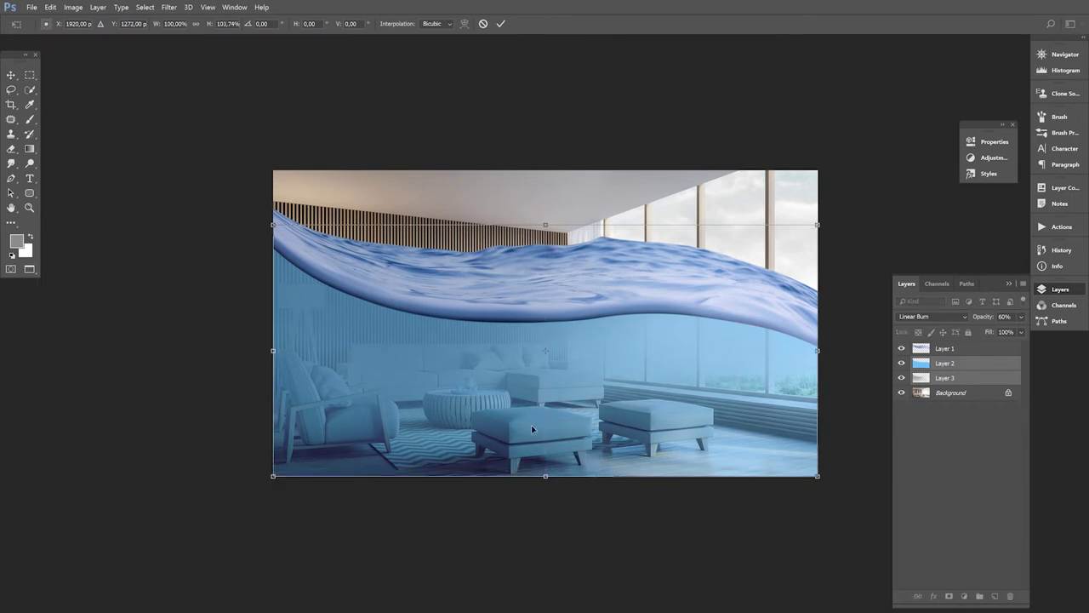
{"action": "left_click", "coordinate": [501, 23]}
Select the wave on Layer 1 and squash it vertically to about 89.73%
{"action": "right_click", "coordinate": [542, 291]}
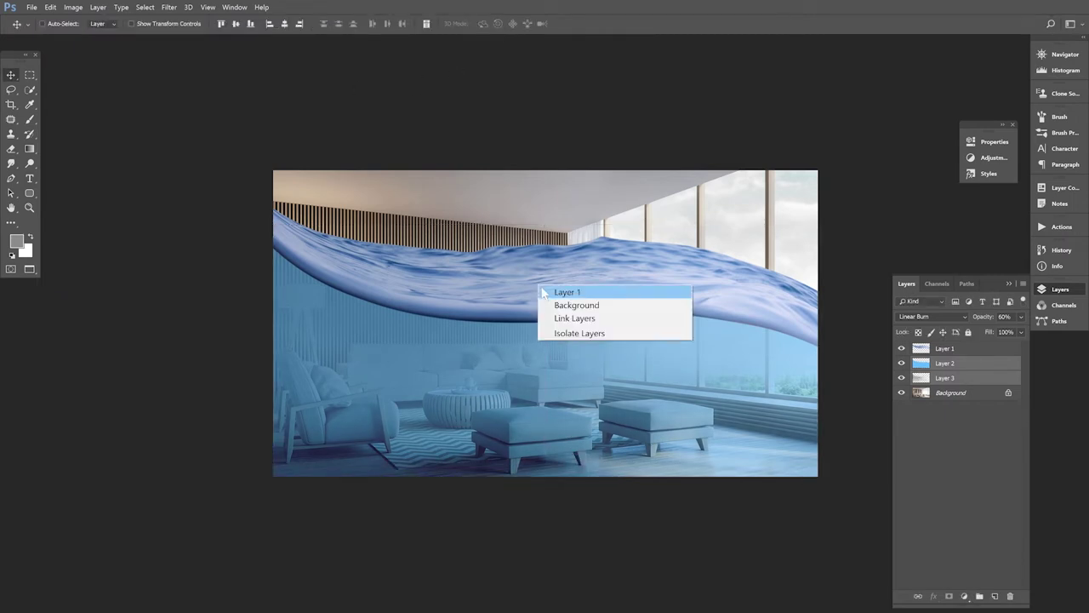
{"action": "left_click", "coordinate": [566, 292]}
{"action": "left_click", "coordinate": [50, 6]}
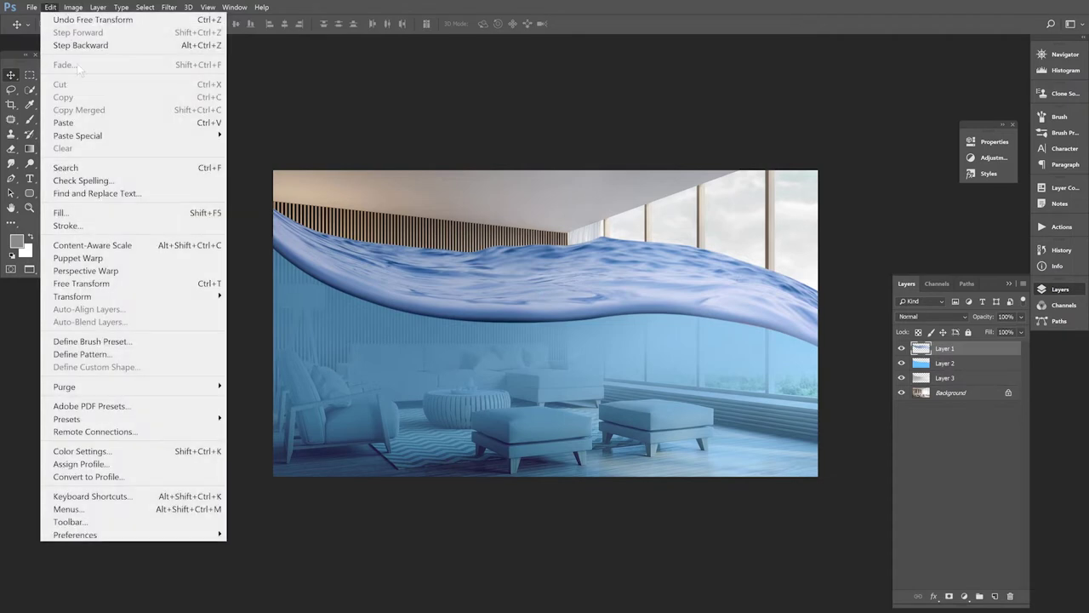
{"action": "left_click", "coordinate": [77, 282]}
{"action": "left_click_drag", "start_coordinate": [546, 350], "coordinate": [547, 336]}
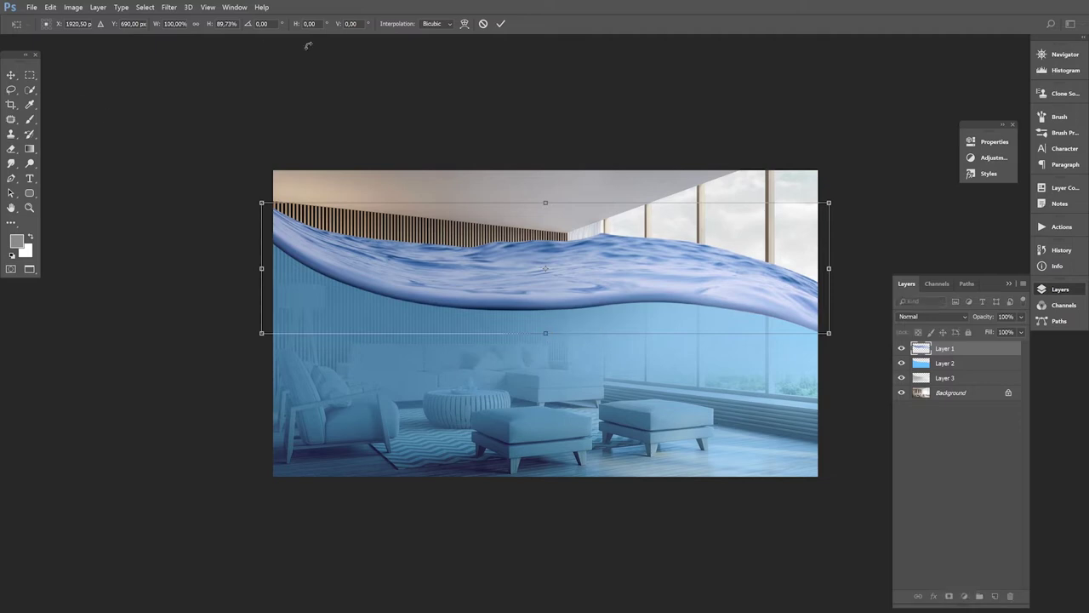
{"action": "left_click", "coordinate": [501, 23]}
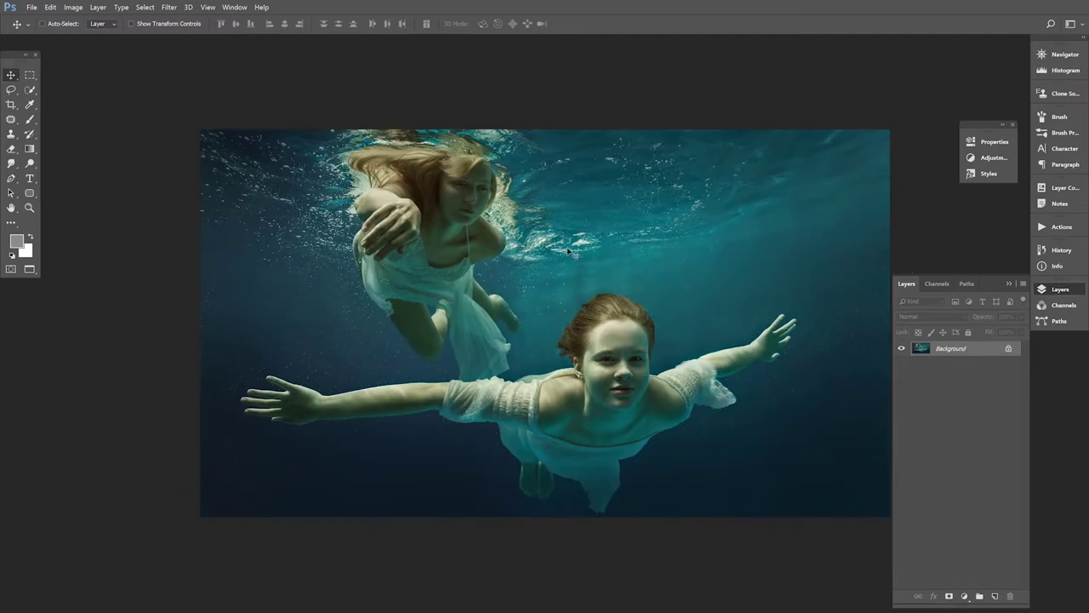
Make a 2 px feathered selection from Path 1 around the front girl
{"action": "left_click", "coordinate": [967, 283]}
{"action": "left_click", "coordinate": [905, 303]}
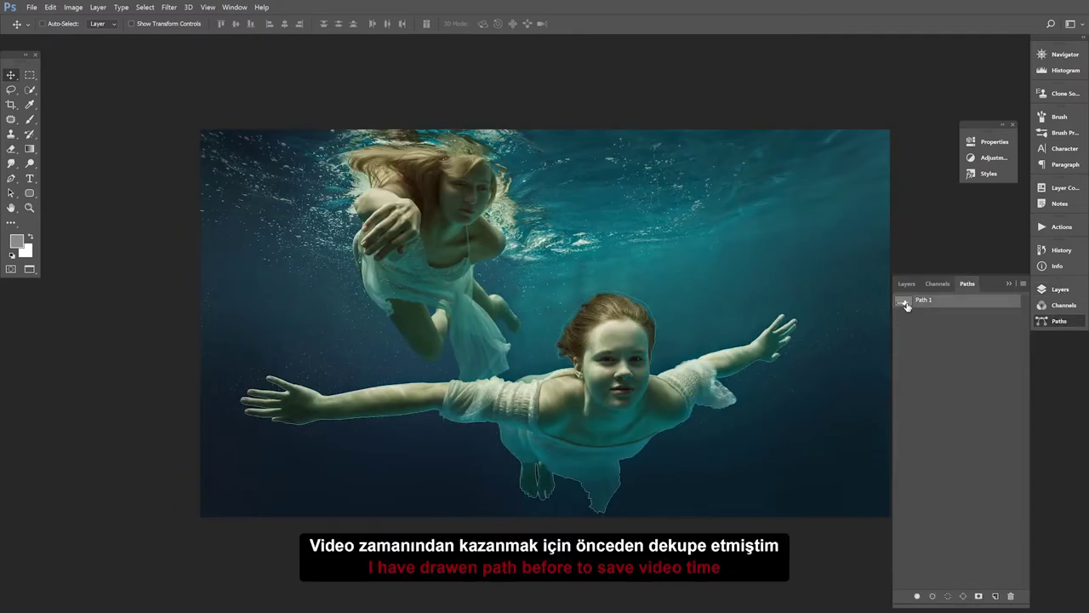
{"action": "right_click", "coordinate": [921, 305]}
{"action": "left_click", "coordinate": [946, 338]}
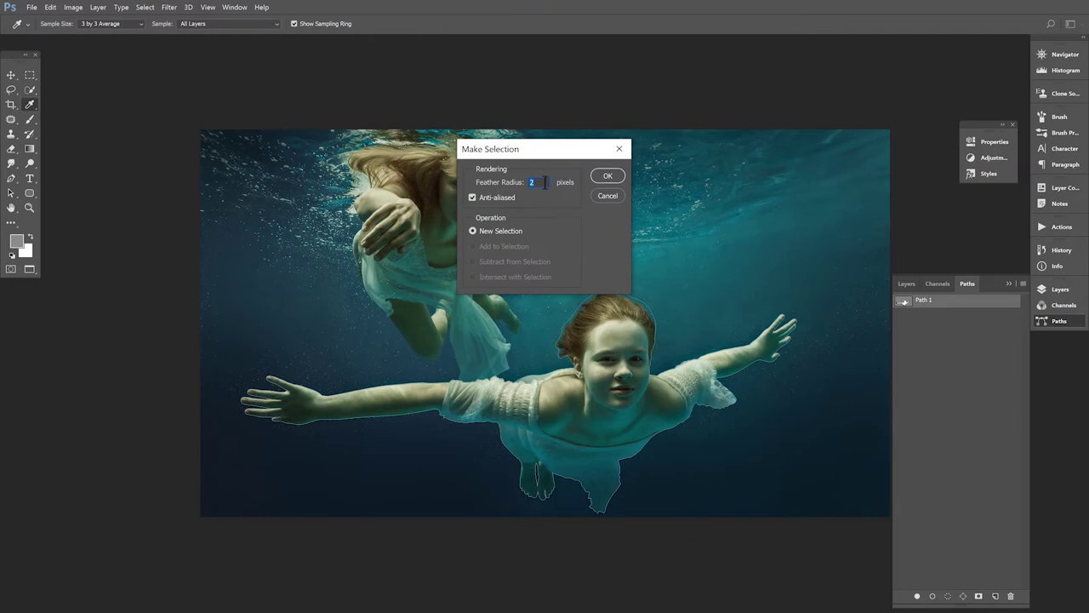
{"action": "key", "text": "Return"}
{"action": "key", "text": "v"}
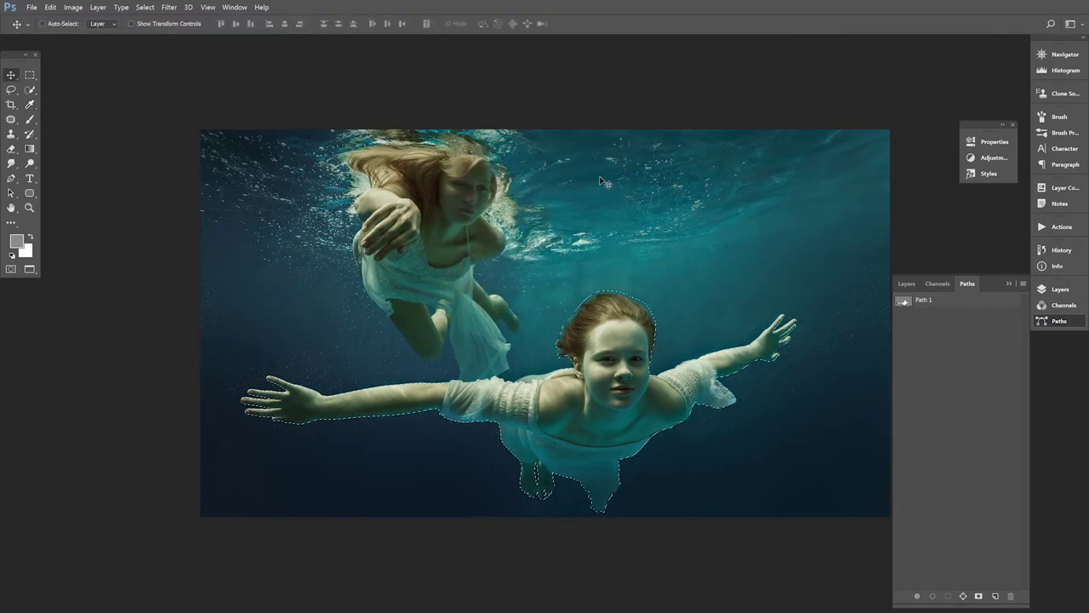
Add a layer mask to isolate the girl and drag her into the room document
{"action": "left_click", "coordinate": [906, 283]}
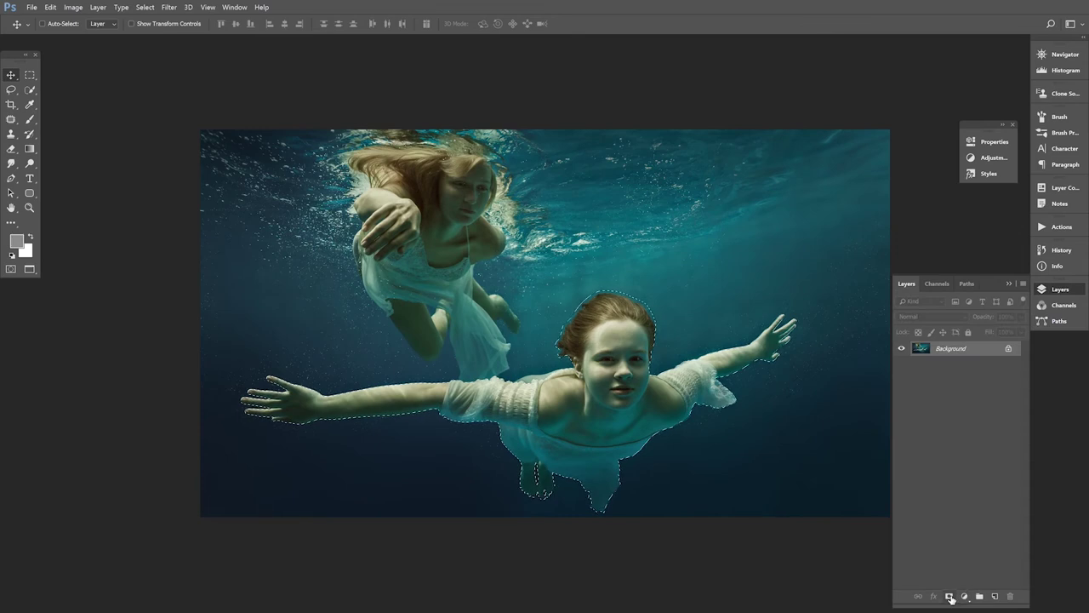
{"action": "left_click", "coordinate": [949, 596]}
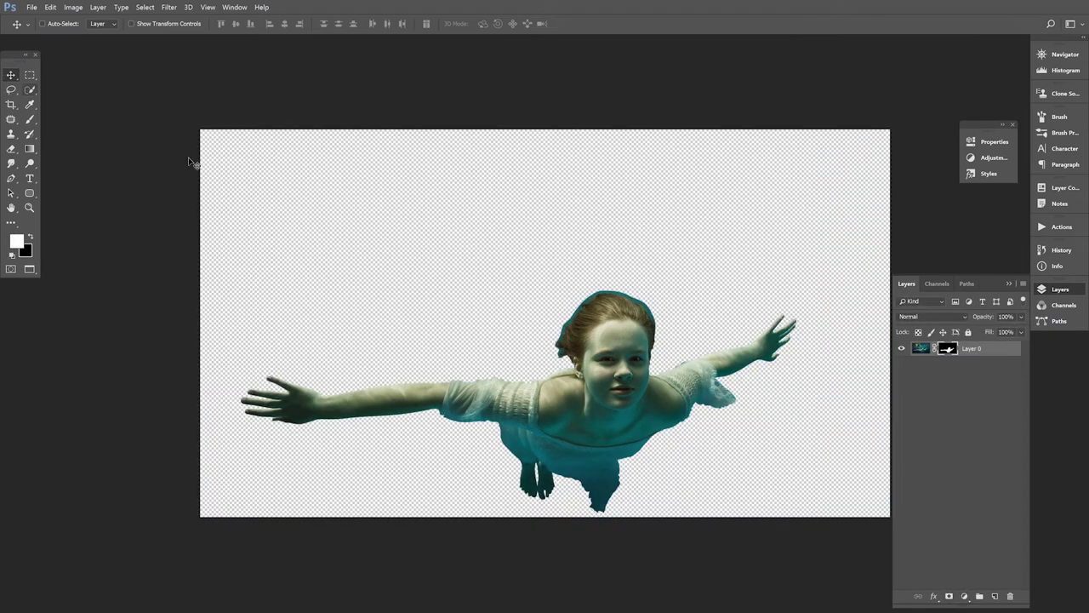
{"action": "left_click_drag", "start_coordinate": [599, 395], "coordinate": [568, 367]}
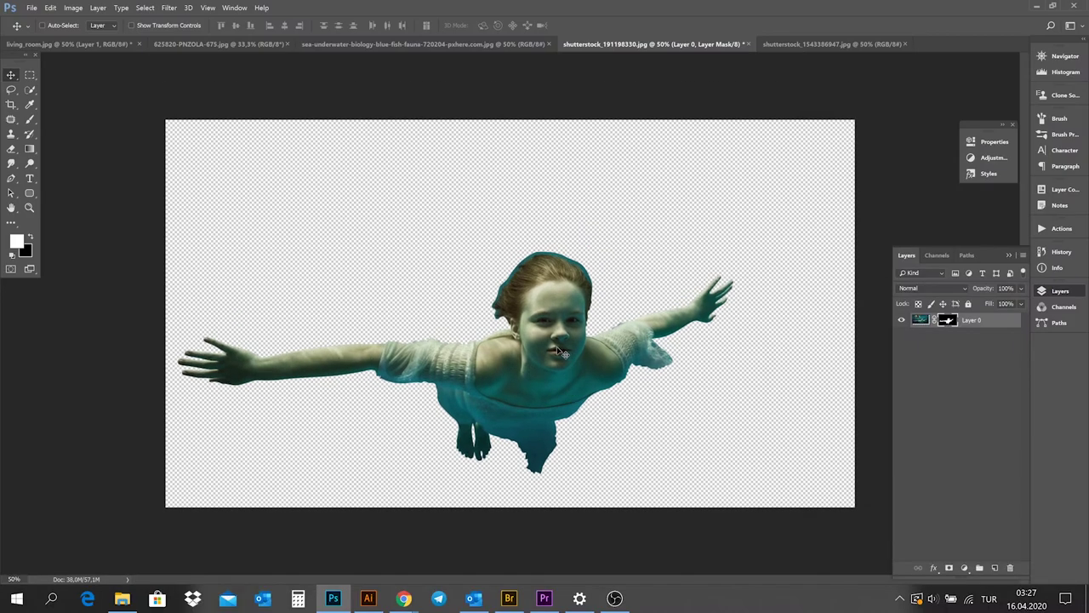
{"action": "mouse_move", "coordinate": [560, 351]}
{"action": "left_mouse_down"}
{"action": "mouse_move", "coordinate": [92, 73]}
{"action": "mouse_move", "coordinate": [559, 302]}
{"action": "left_mouse_up"}
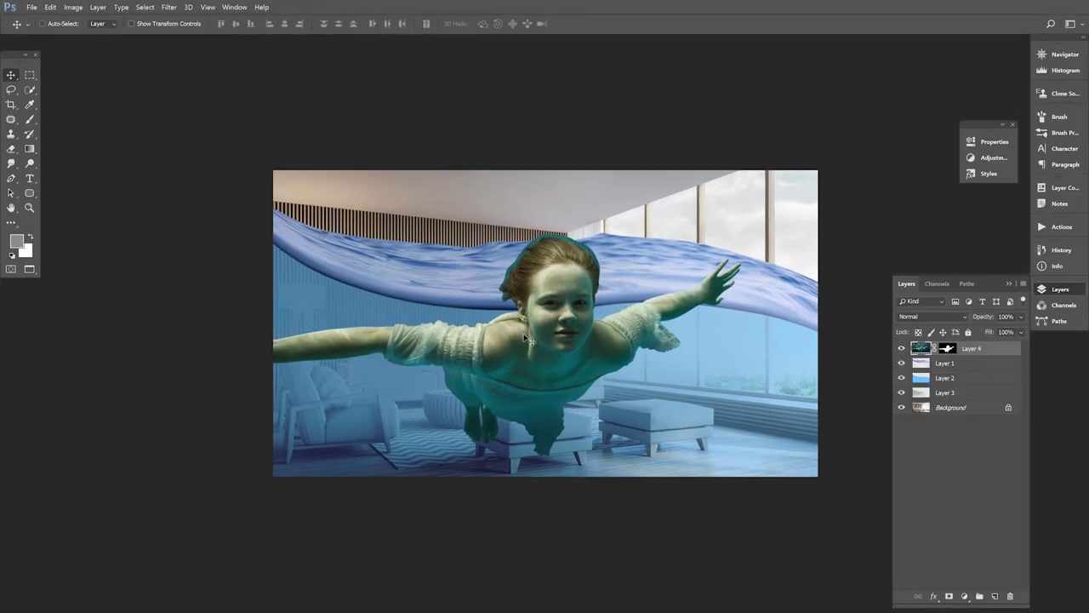
Scale the girl to about 71%, rotate her 34°, and move Layer 4 below the wave layer
{"action": "left_click_drag", "start_coordinate": [528, 339], "coordinate": [607, 342]}
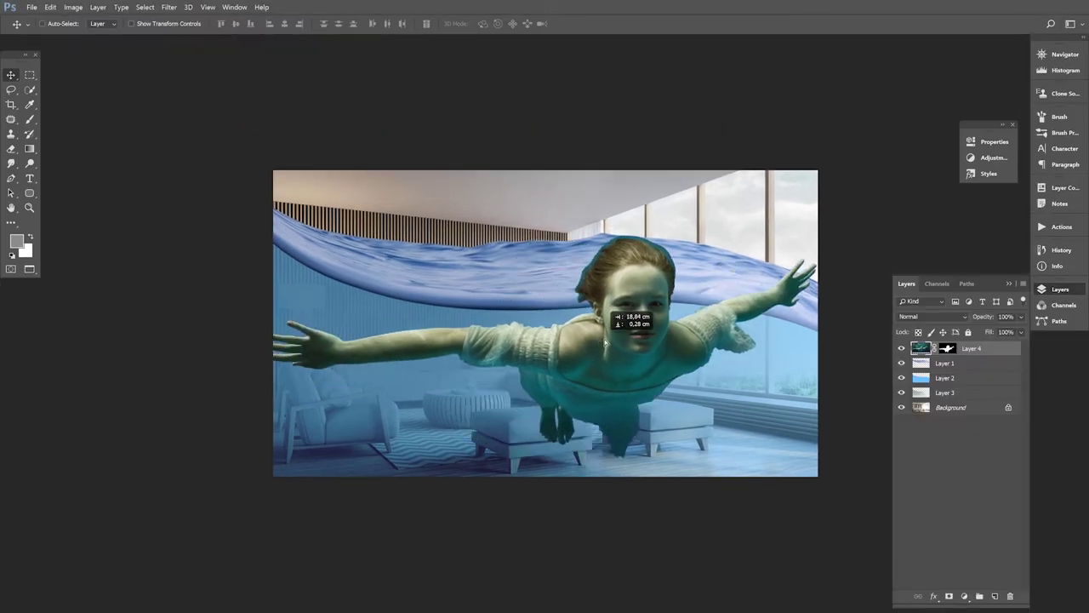
{"action": "left_click", "coordinate": [51, 8]}
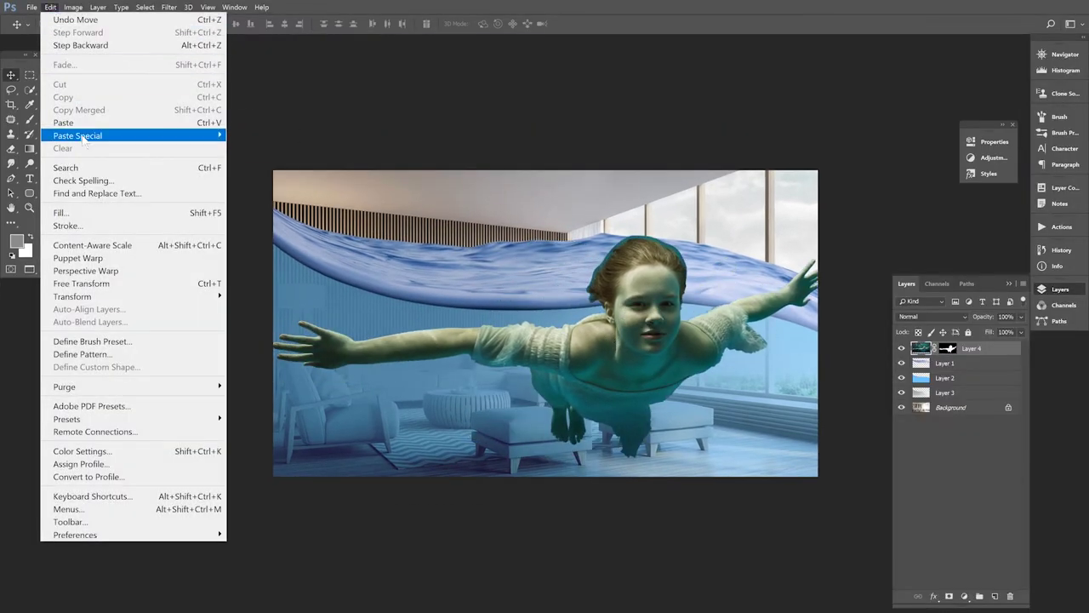
{"action": "left_click", "coordinate": [76, 279]}
{"action": "mouse_move", "coordinate": [920, 73]}
{"action": "left_mouse_down"}
{"action": "mouse_move", "coordinate": [830, 146]}
{"action": "mouse_move", "coordinate": [839, 236]}
{"action": "left_mouse_up"}
{"action": "left_click_drag", "start_coordinate": [542, 328], "coordinate": [580, 376]}
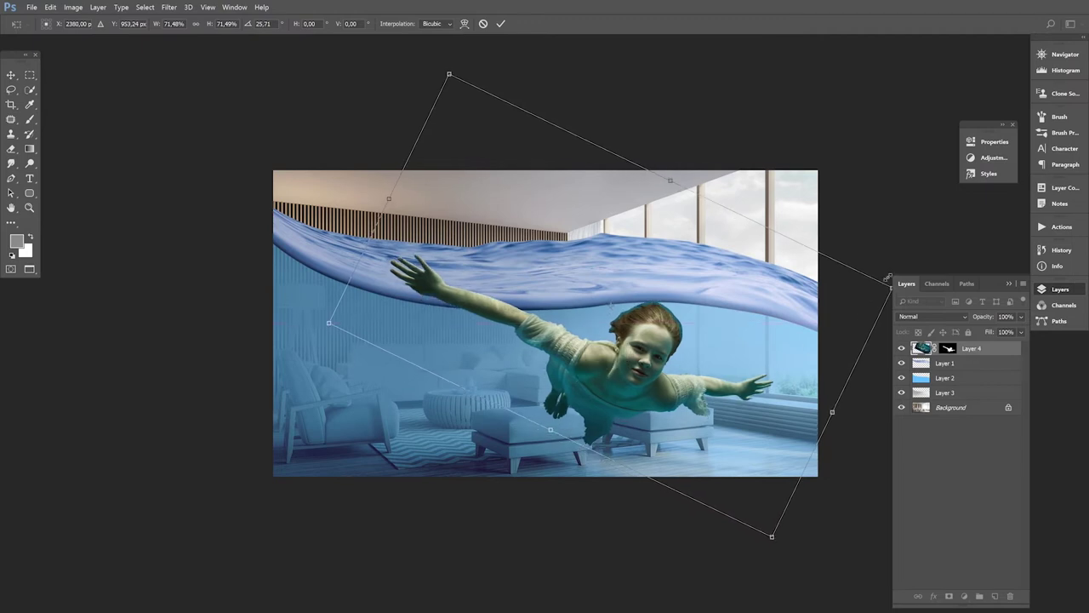
{"action": "left_click_drag", "start_coordinate": [888, 277], "coordinate": [887, 307]}
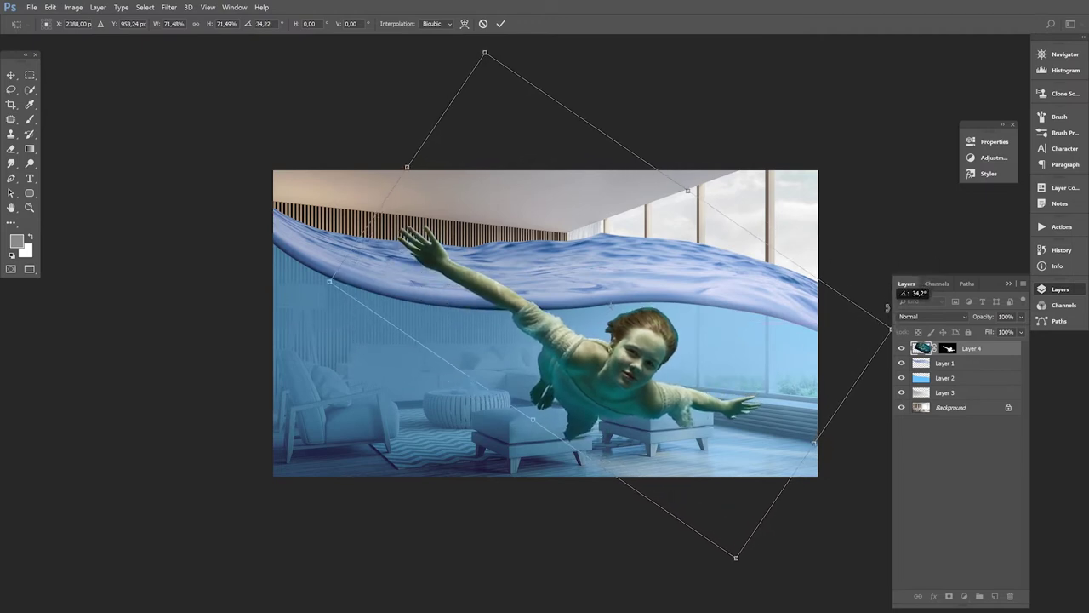
{"action": "left_click_drag", "start_coordinate": [645, 352], "coordinate": [649, 357]}
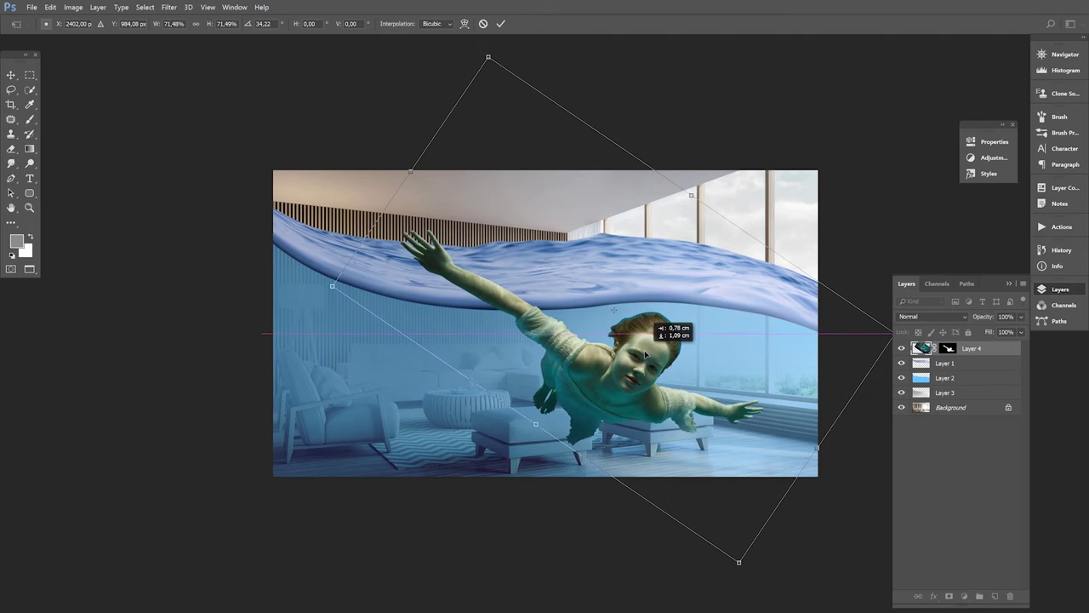
{"action": "key", "text": "Return"}
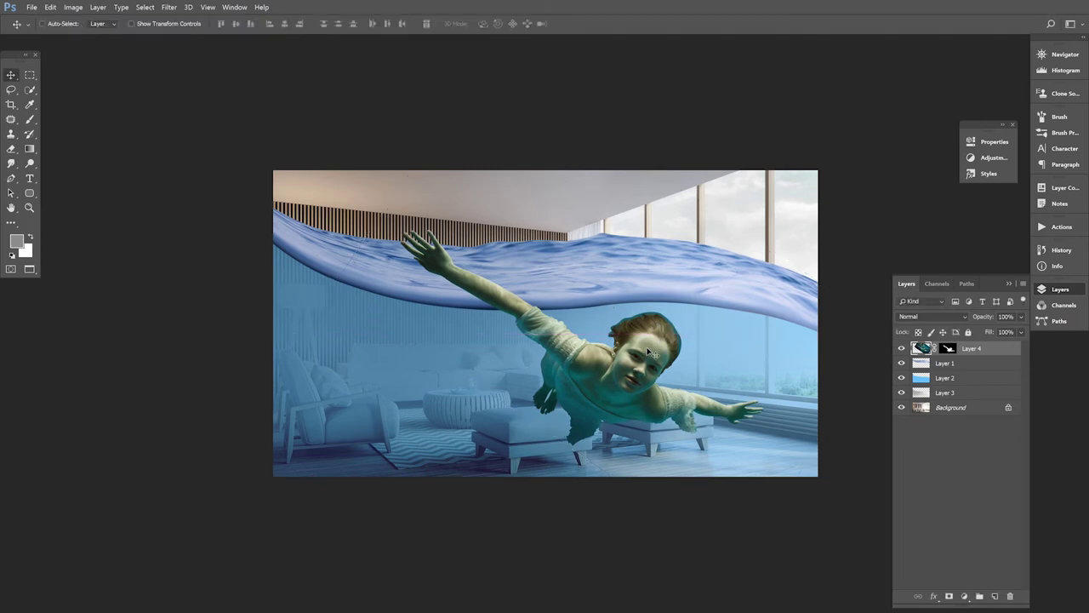
{"action": "left_click_drag", "start_coordinate": [921, 348], "coordinate": [921, 372]}
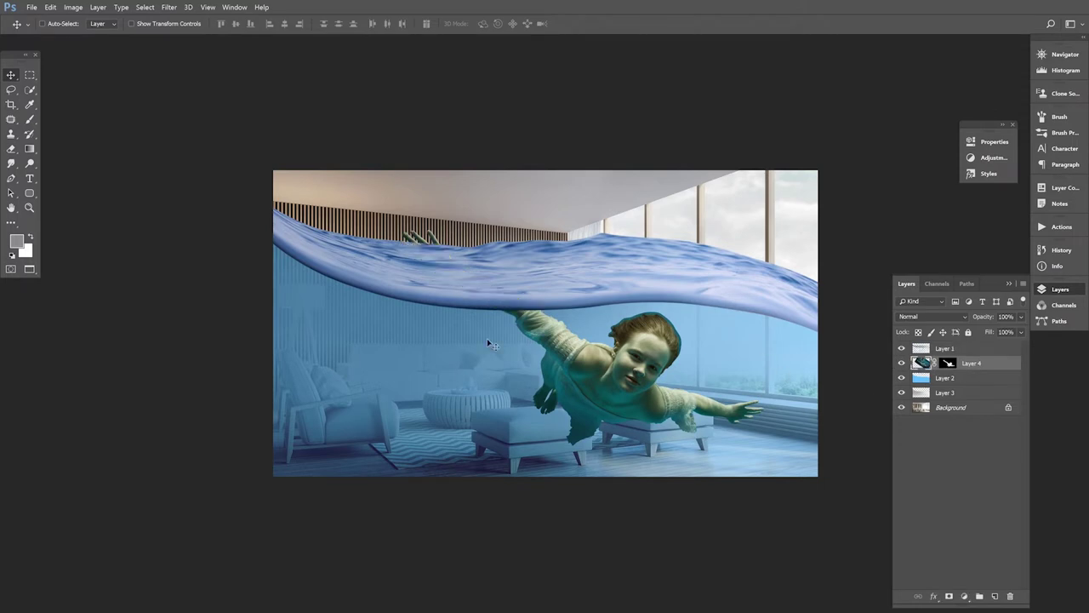
Reset colours to default black and white and set the brush opacity to 100%
{"action": "key", "text": "d"}
{"action": "left_click", "coordinate": [29, 120]}
{"action": "left_click", "coordinate": [31, 238]}
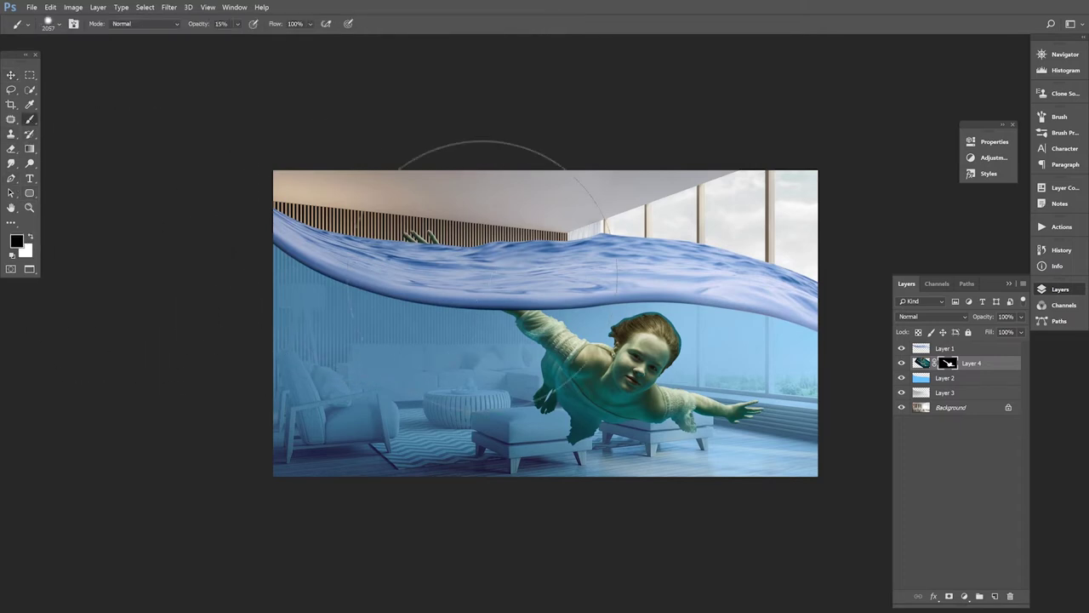
{"action": "right_click", "coordinate": [569, 321]}
{"action": "key", "text": "Return"}
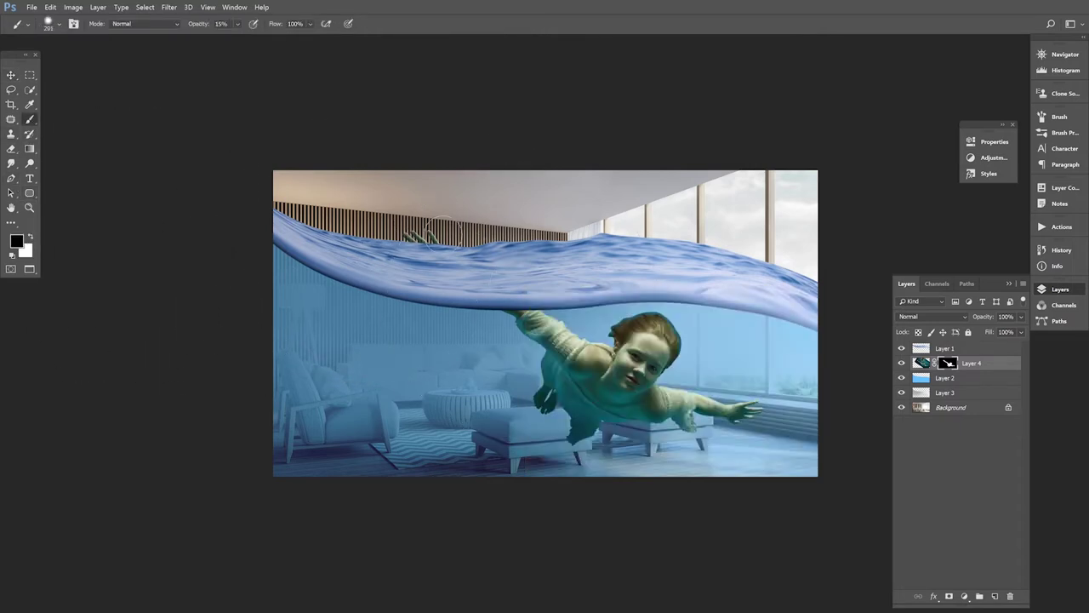
{"action": "type", "text": "100"}
{"action": "key", "text": "Return"}
{"action": "left_click", "coordinate": [10, 75]}
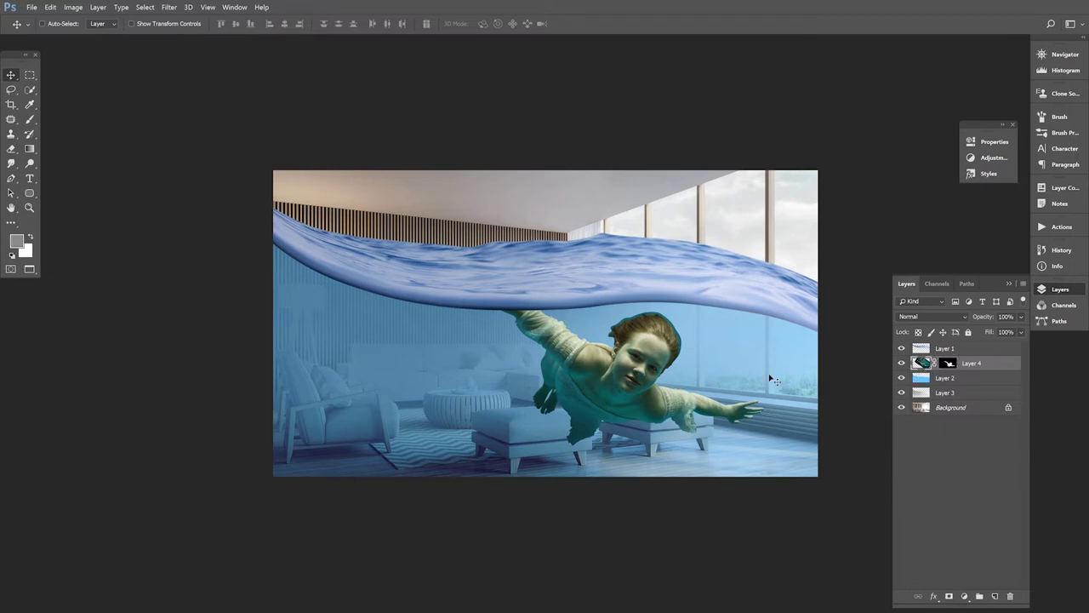
Zoom in and lasso a loose area around the girl's hairline
{"action": "scroll", "coordinate": [668, 358], "scroll_direction": "up", "scroll_amount": 5}
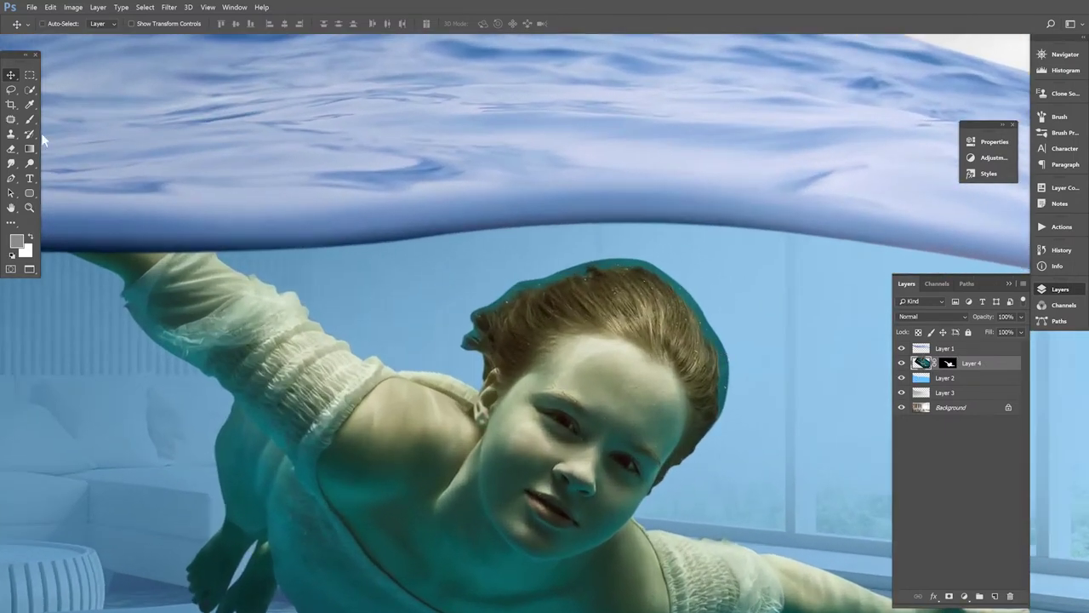
{"action": "left_click", "coordinate": [10, 89]}
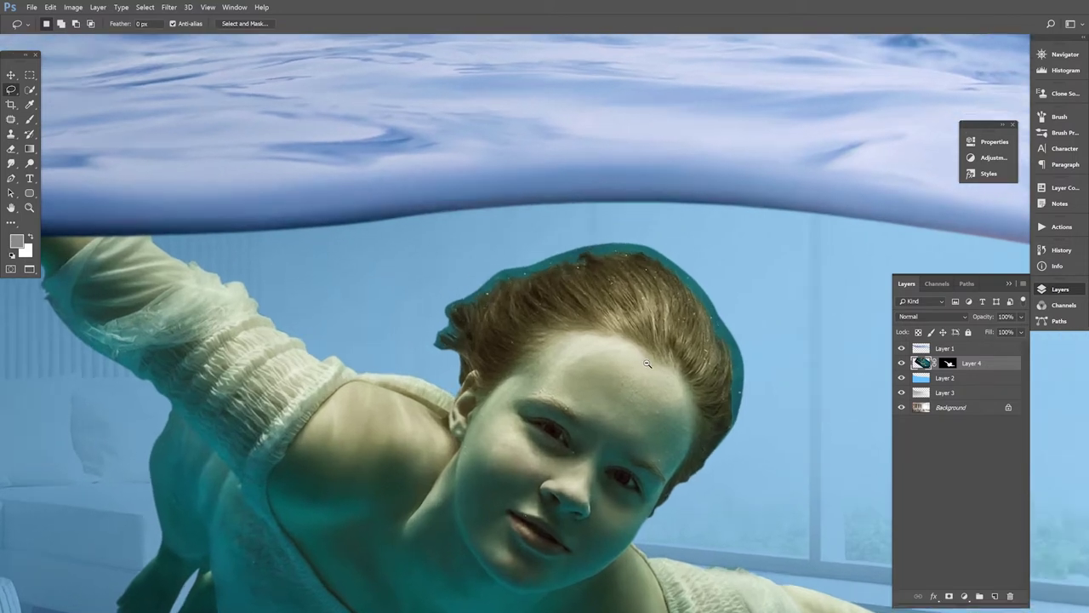
{"action": "mouse_move", "coordinate": [630, 362]}
{"action": "left_mouse_down"}
{"action": "mouse_move", "coordinate": [671, 374]}
{"action": "mouse_move", "coordinate": [553, 323]}
{"action": "left_mouse_up"}
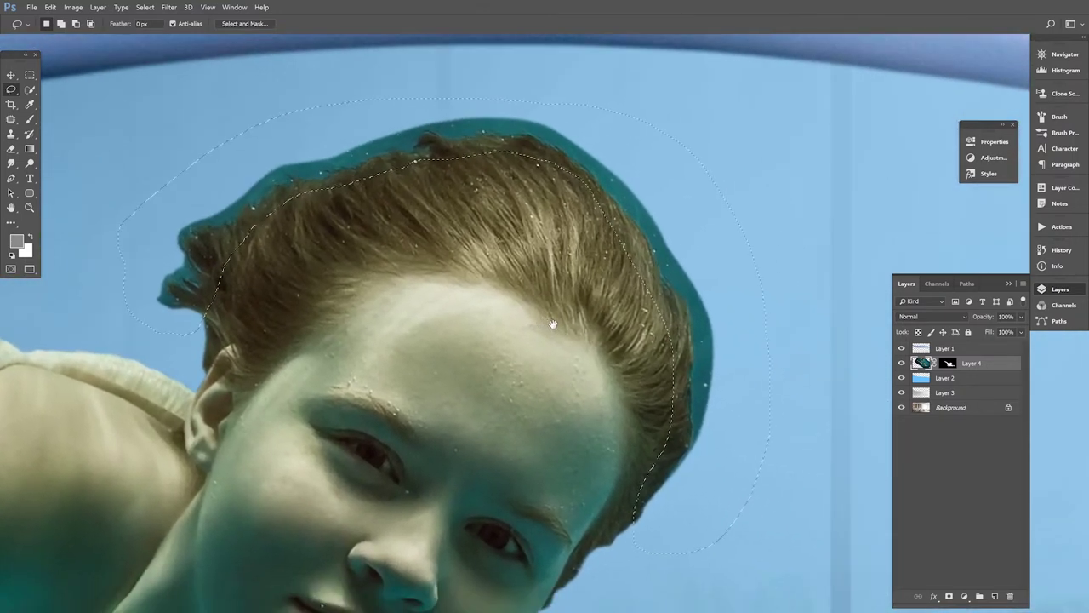
Use Color Range to sample the teal hair fringe with Fuzziness 45
{"action": "left_click", "coordinate": [145, 7]}
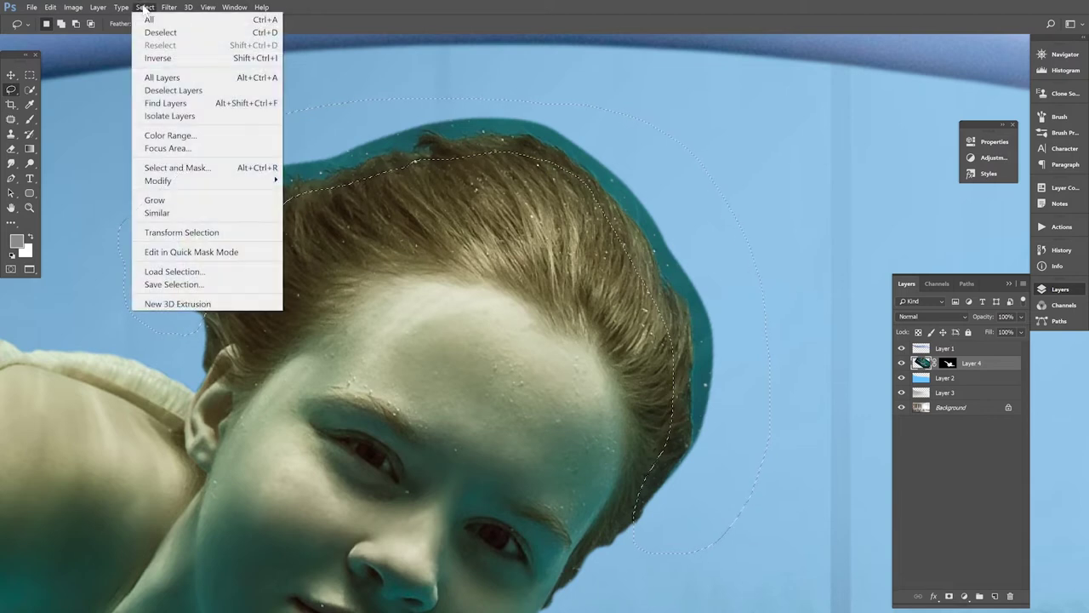
{"action": "left_click", "coordinate": [166, 136]}
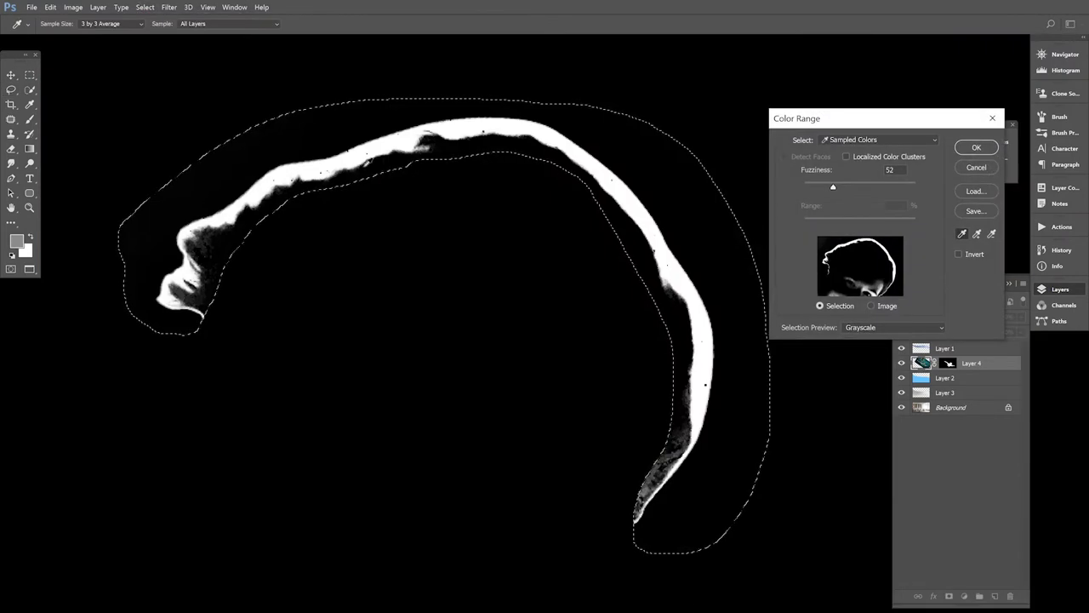
{"action": "left_click", "coordinate": [322, 159]}
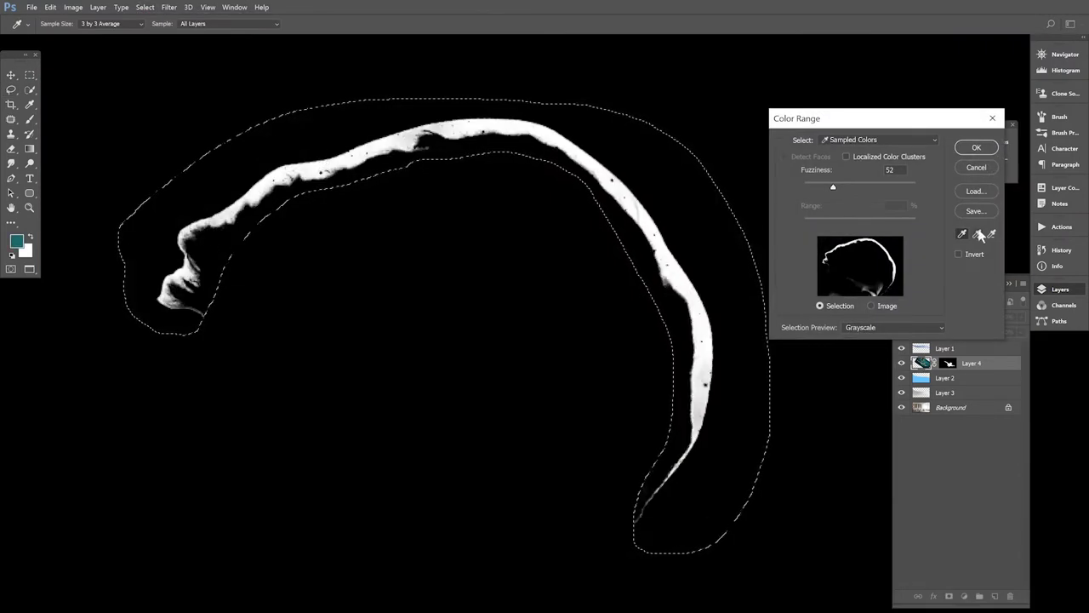
{"action": "mouse_move", "coordinate": [549, 126]}
{"action": "left_mouse_down"}
{"action": "mouse_move", "coordinate": [619, 176]}
{"action": "mouse_move", "coordinate": [672, 264]}
{"action": "mouse_move", "coordinate": [194, 266]}
{"action": "left_mouse_up"}
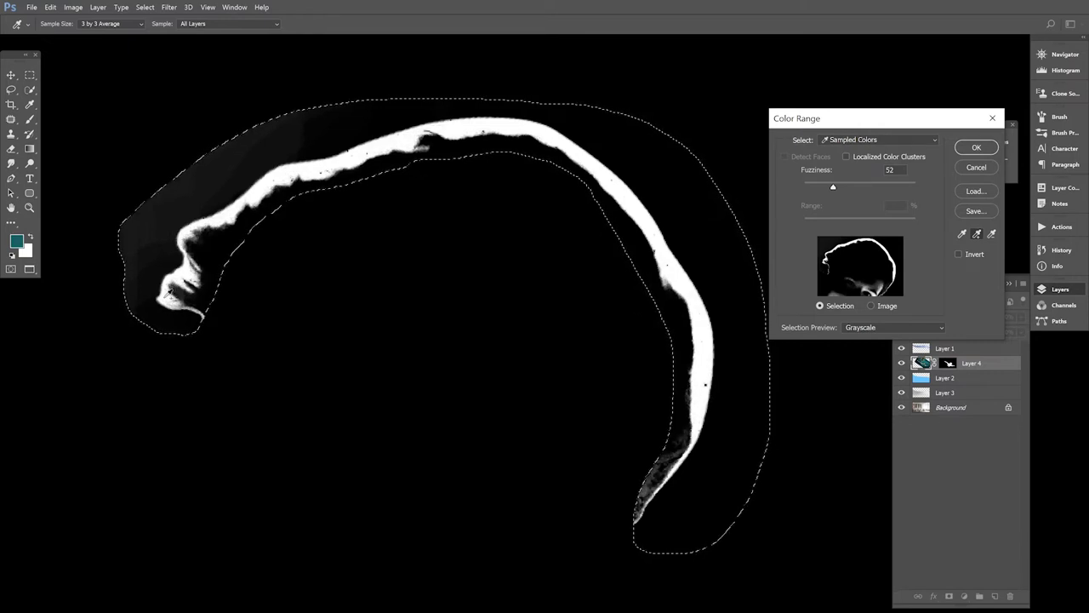
{"action": "left_click_drag", "start_coordinate": [833, 187], "coordinate": [830, 187]}
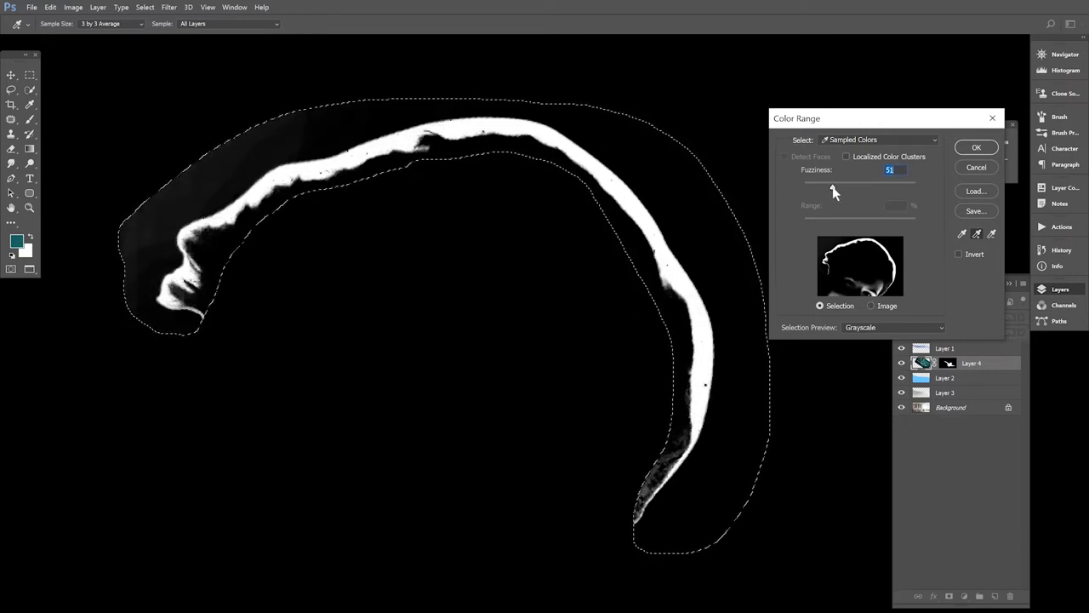
{"action": "left_click", "coordinate": [966, 148]}
Expand the selection by 2 px and feather it by 1,5 px
{"action": "left_click", "coordinate": [145, 7]}
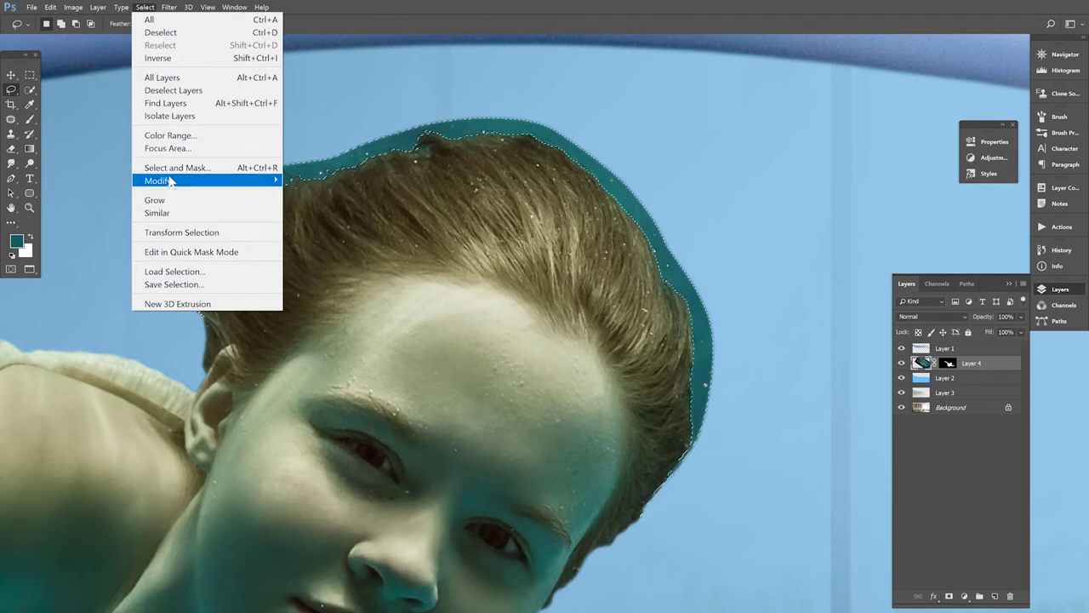
{"action": "mouse_move", "coordinate": [204, 180]}
{"action": "left_click", "coordinate": [311, 206]}
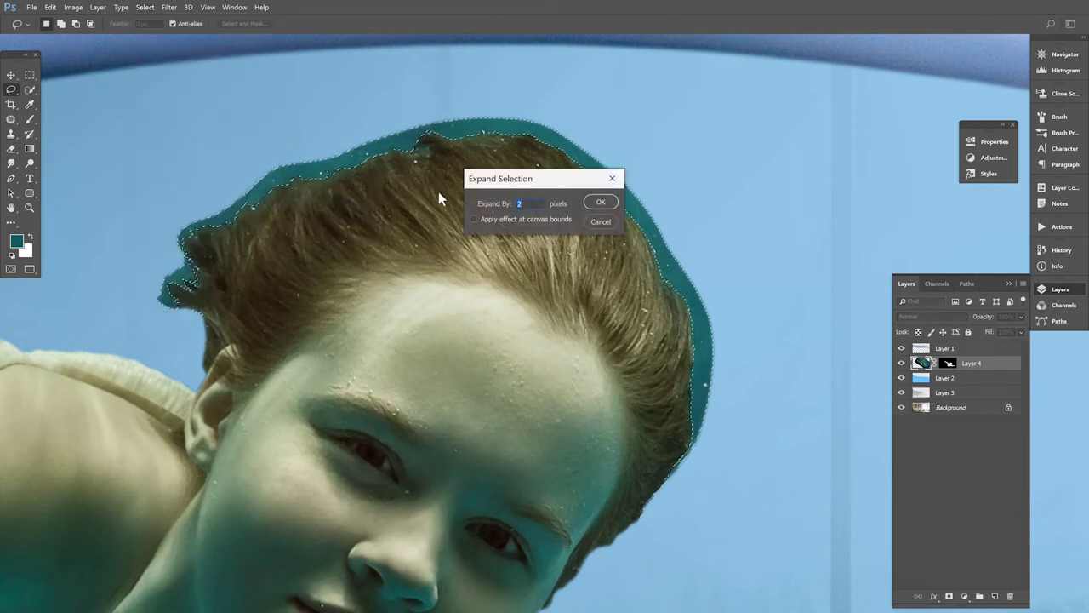
{"action": "left_click", "coordinate": [599, 202]}
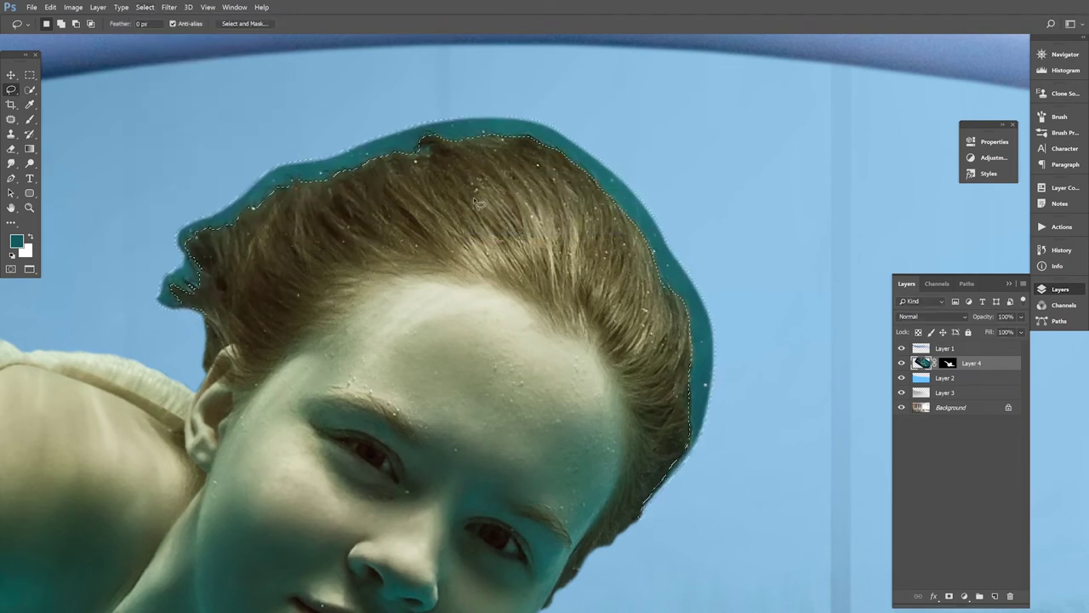
{"action": "left_click", "coordinate": [143, 8]}
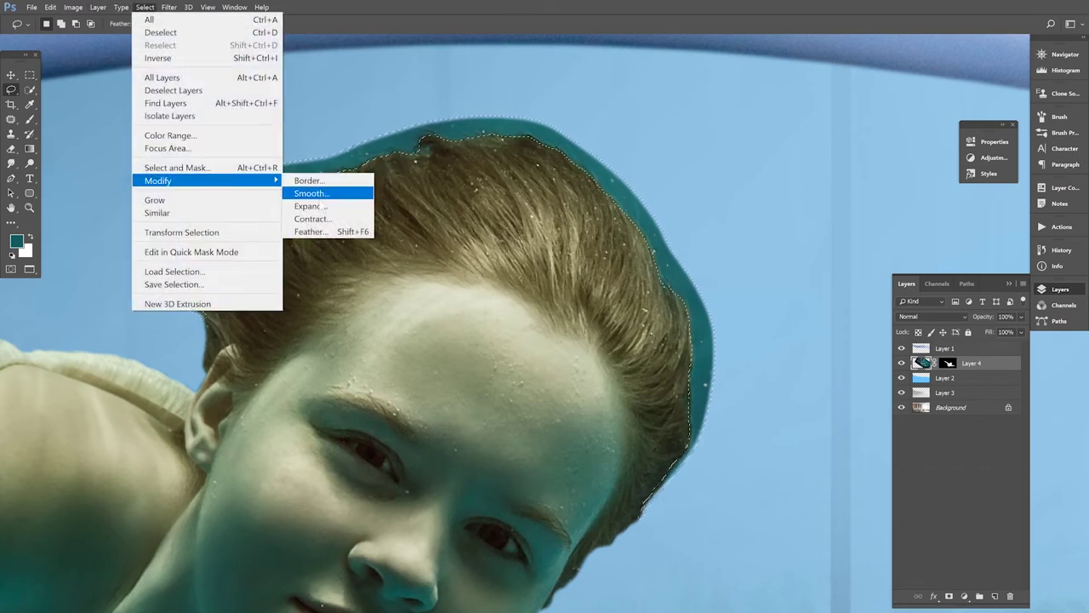
{"action": "left_click", "coordinate": [310, 232]}
{"action": "type", "text": "1,5"}
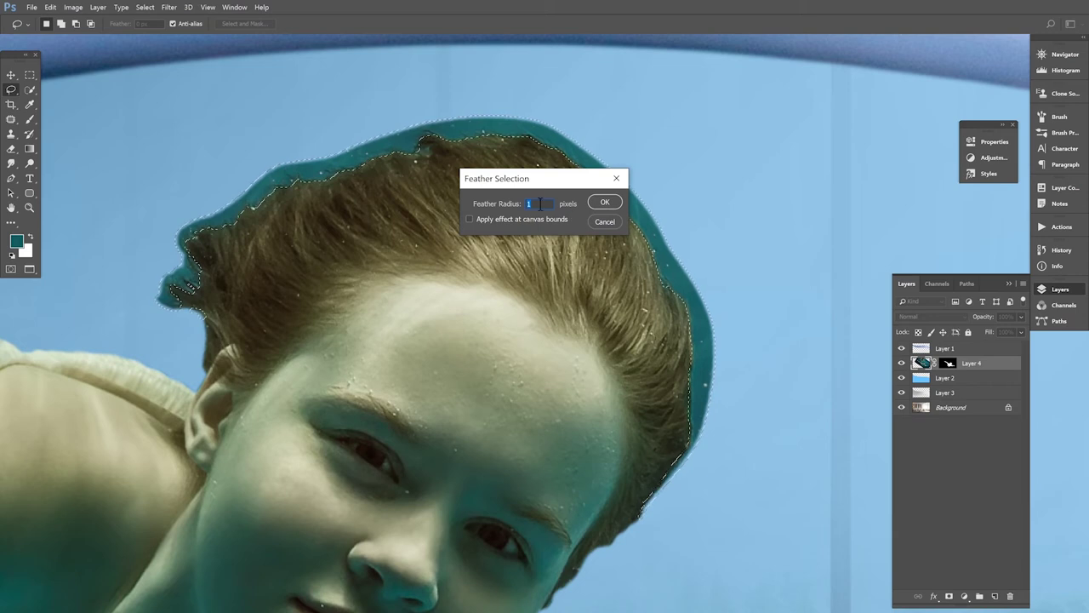
{"action": "key", "text": "Return"}
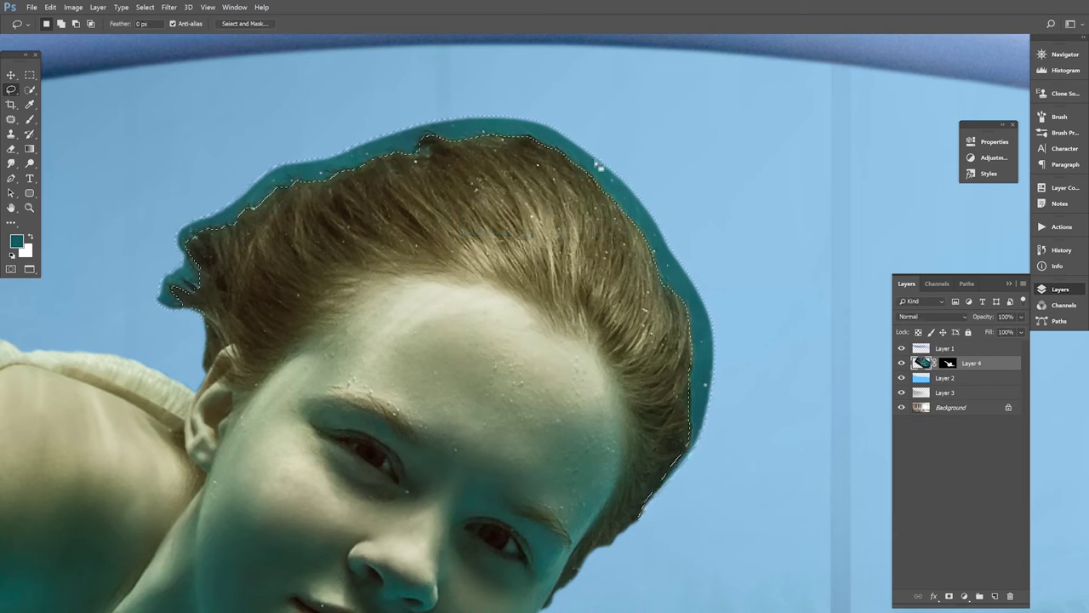
Paint out the teal halo on Layer 4's mask with a 67 px black brush
{"action": "left_click", "coordinate": [31, 119]}
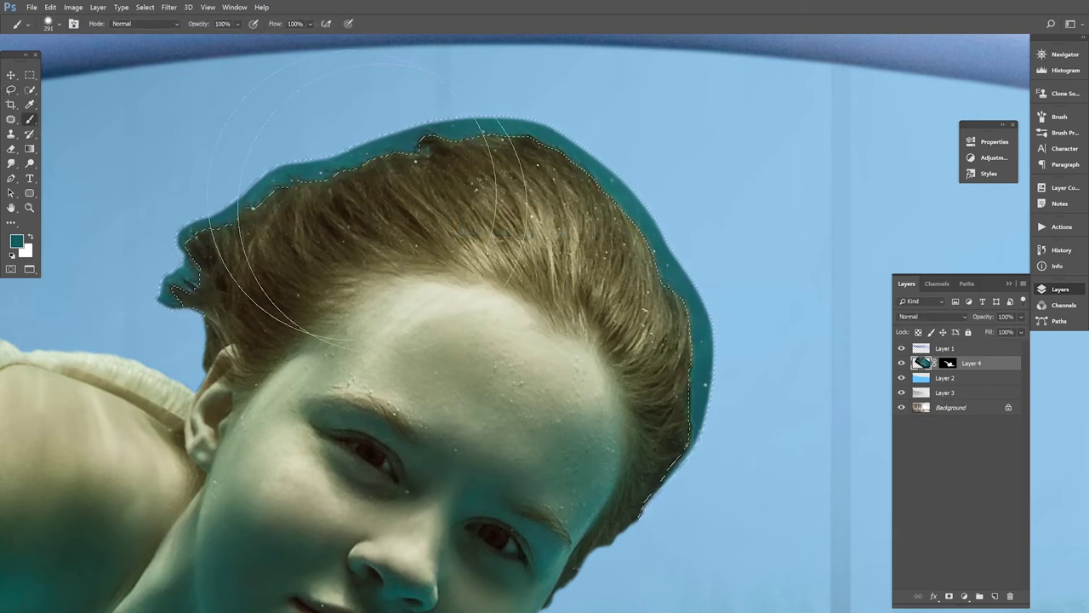
{"action": "right_click", "coordinate": [643, 290]}
{"action": "type", "text": "67"}
{"action": "key", "text": "Return"}
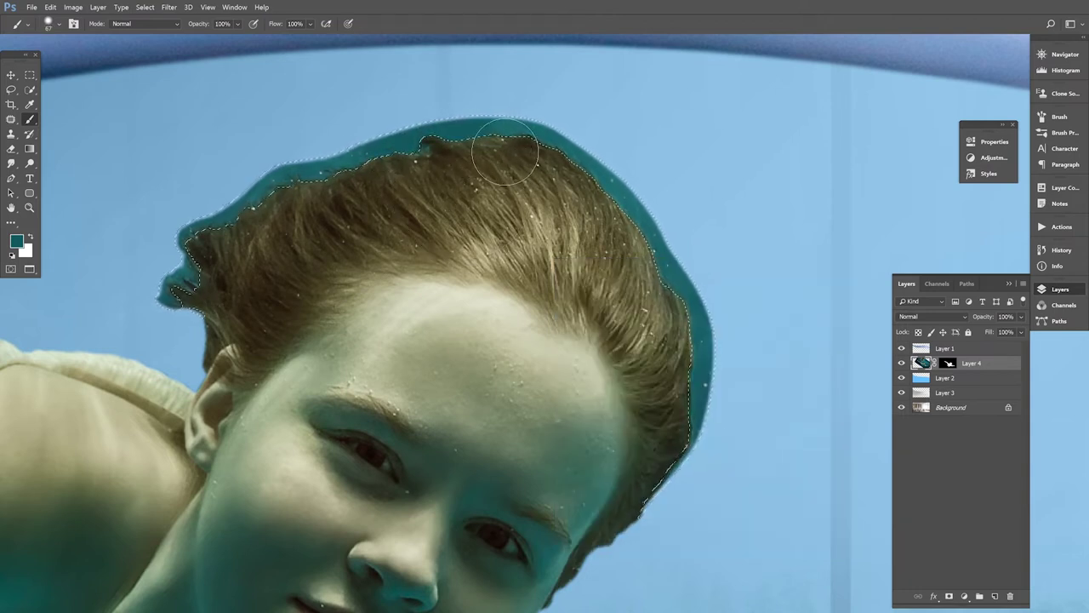
{"action": "left_click", "coordinate": [944, 363]}
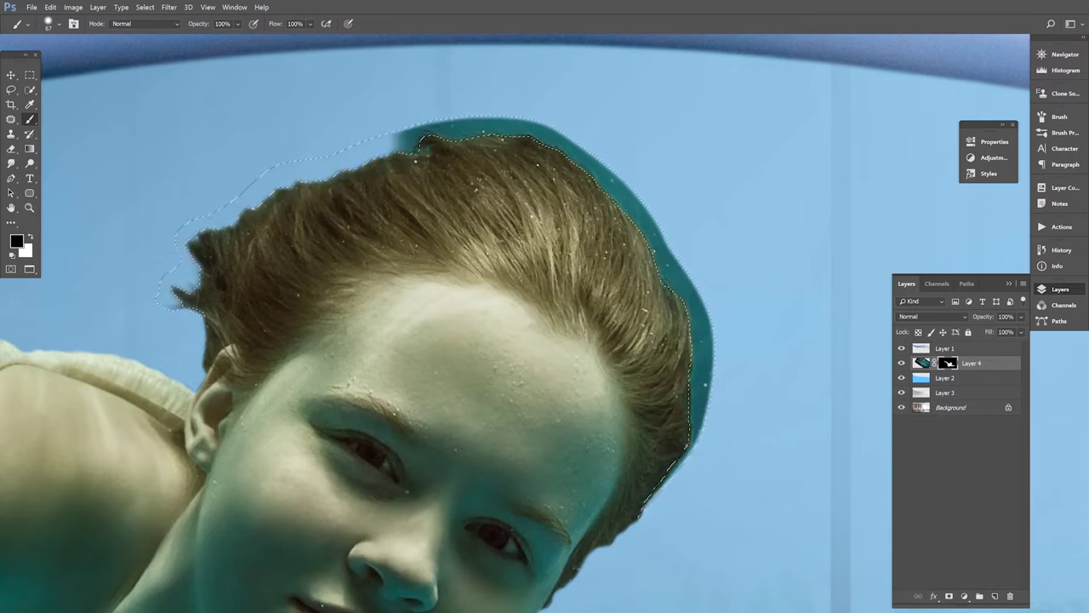
{"action": "mouse_move", "coordinate": [632, 223]}
{"action": "left_mouse_down"}
{"action": "mouse_move", "coordinate": [681, 274]}
{"action": "mouse_move", "coordinate": [702, 349]}
{"action": "mouse_move", "coordinate": [652, 498]}
{"action": "left_mouse_up"}
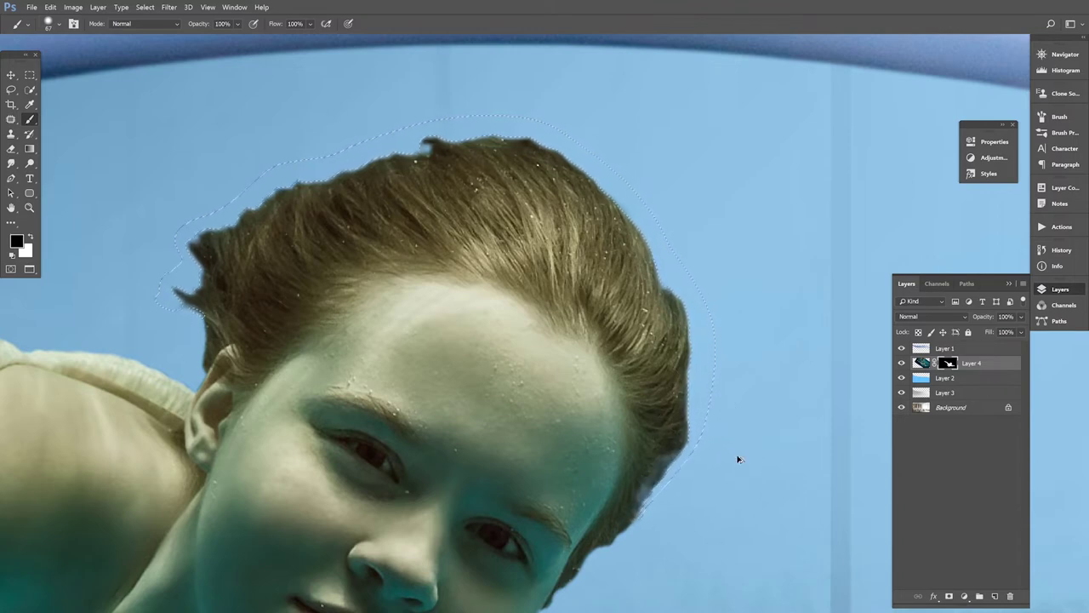
Shrink the brush to 32 px, deselect, and fit the whole image on screen
{"action": "right_click", "coordinate": [749, 286]}
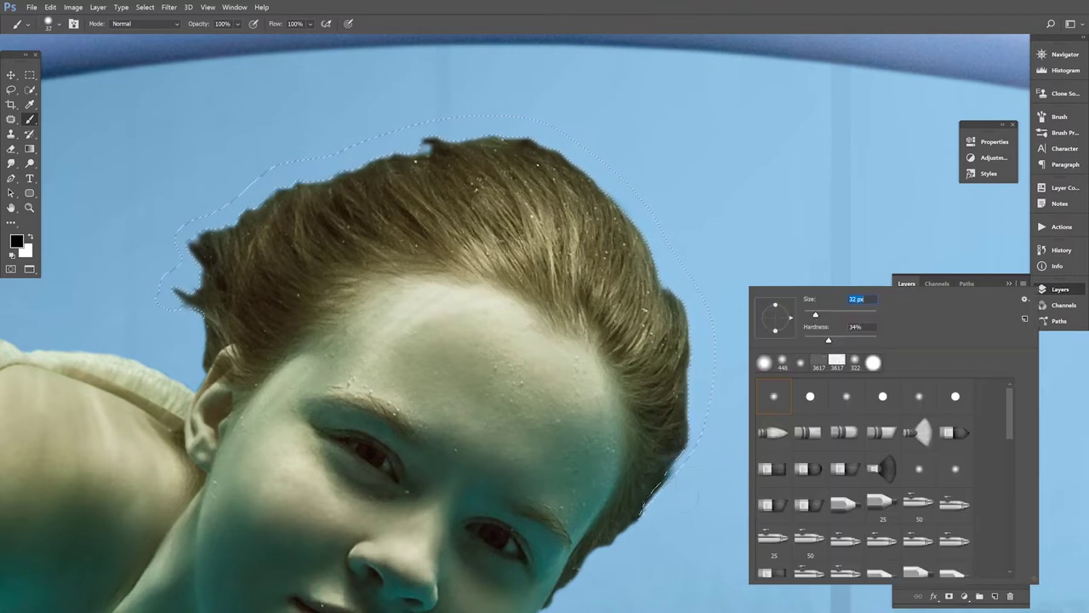
{"action": "key", "text": "Return"}
{"action": "key", "text": "ctrl+d"}
{"action": "key", "text": "ctrl+0"}
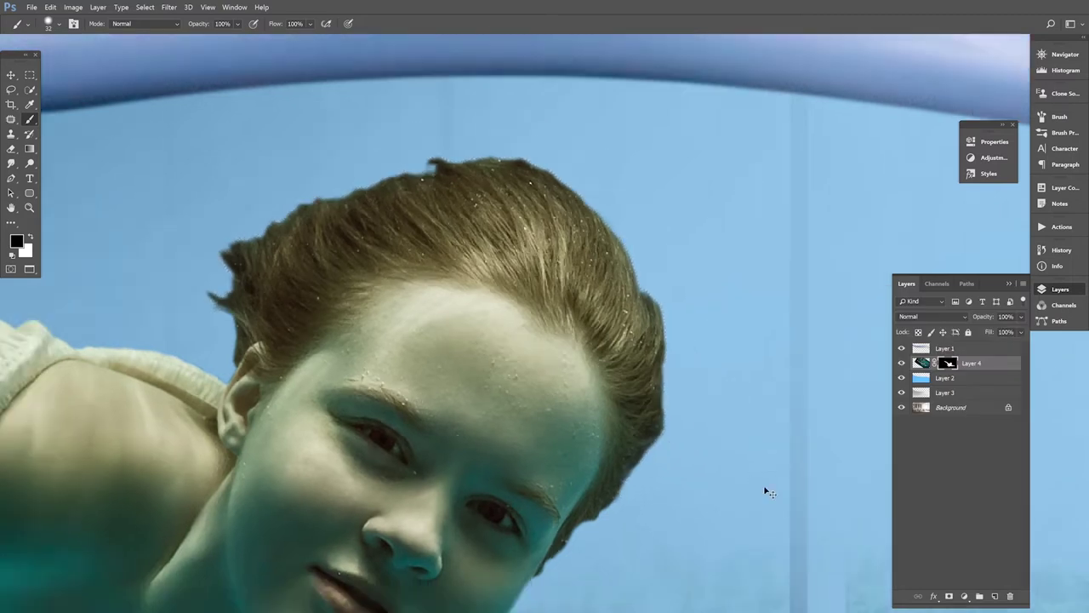
{"action": "left_click", "coordinate": [11, 75]}
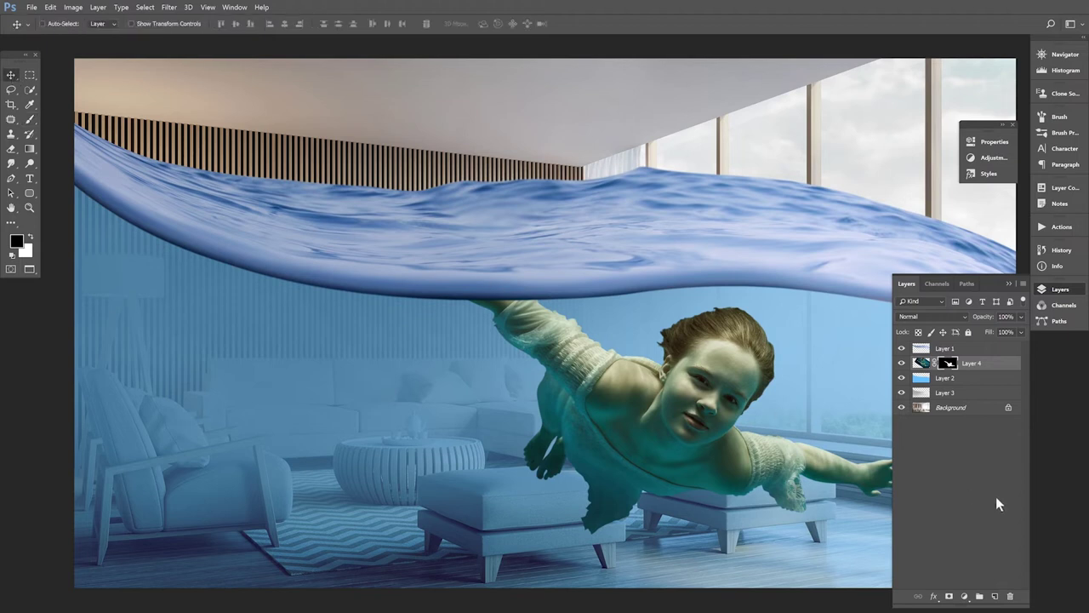
Add a Levels layer clipped to Layer 4 with output black raised to 33
{"action": "left_click", "coordinate": [922, 362]}
{"action": "left_click", "coordinate": [966, 599]}
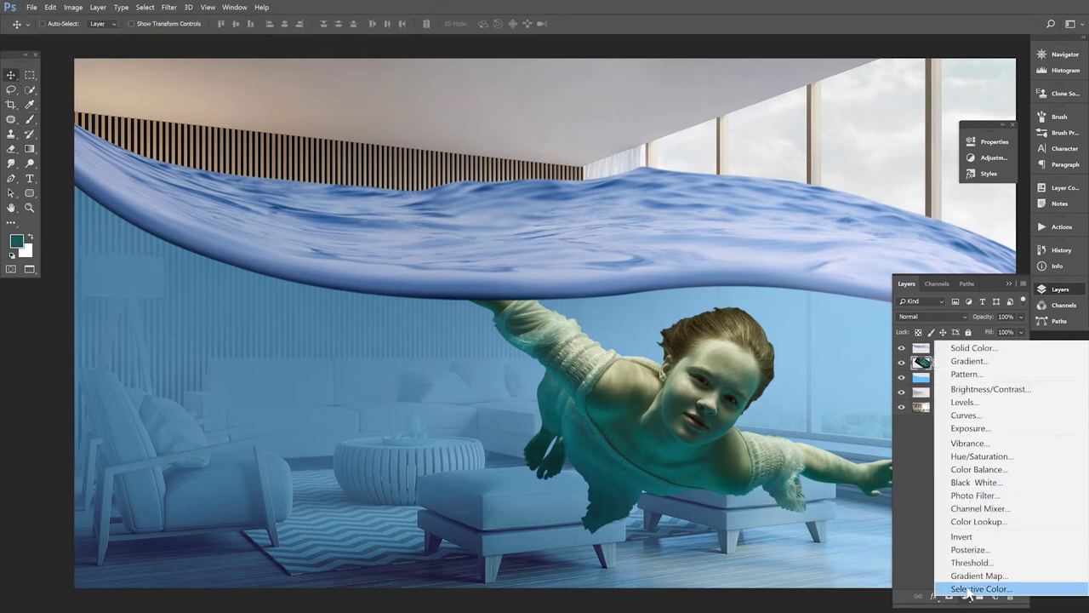
{"action": "left_click", "coordinate": [977, 403]}
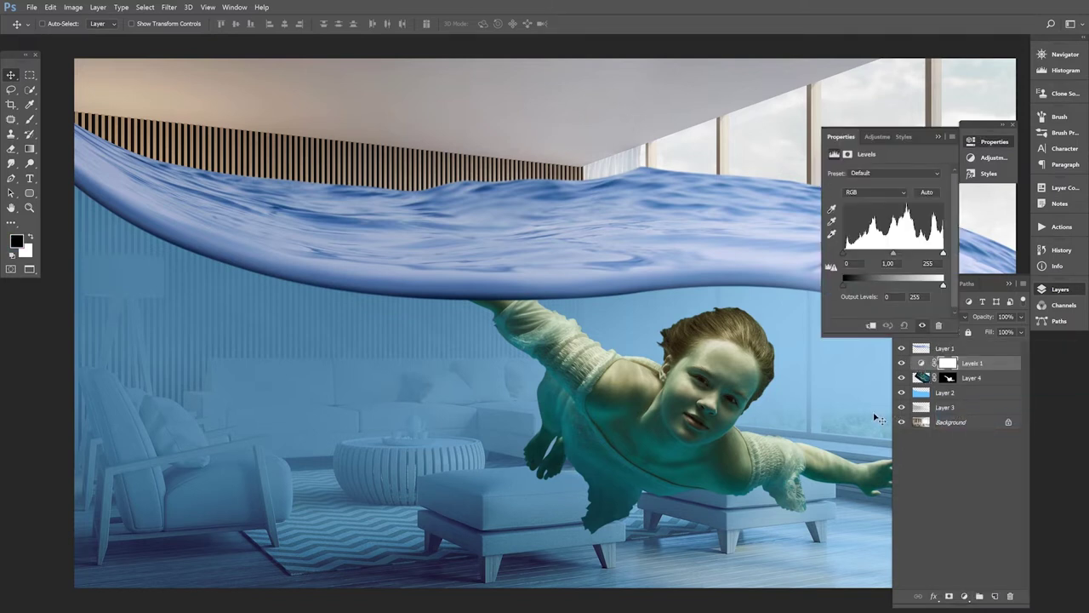
{"action": "left_click", "coordinate": [870, 325]}
{"action": "left_click_drag", "start_coordinate": [844, 289], "coordinate": [859, 289]}
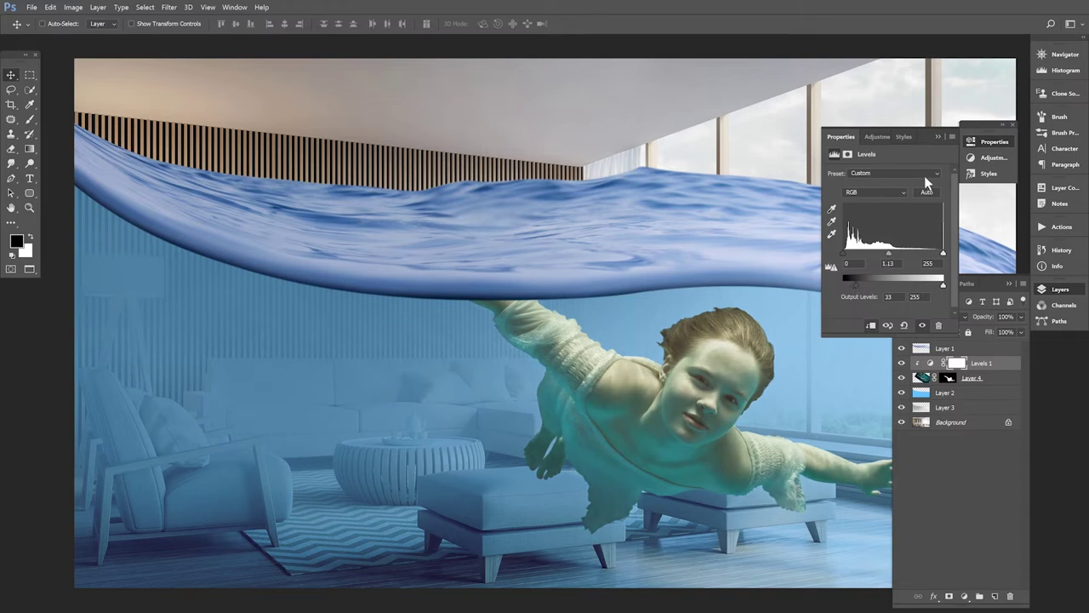
{"action": "left_click", "coordinate": [938, 134]}
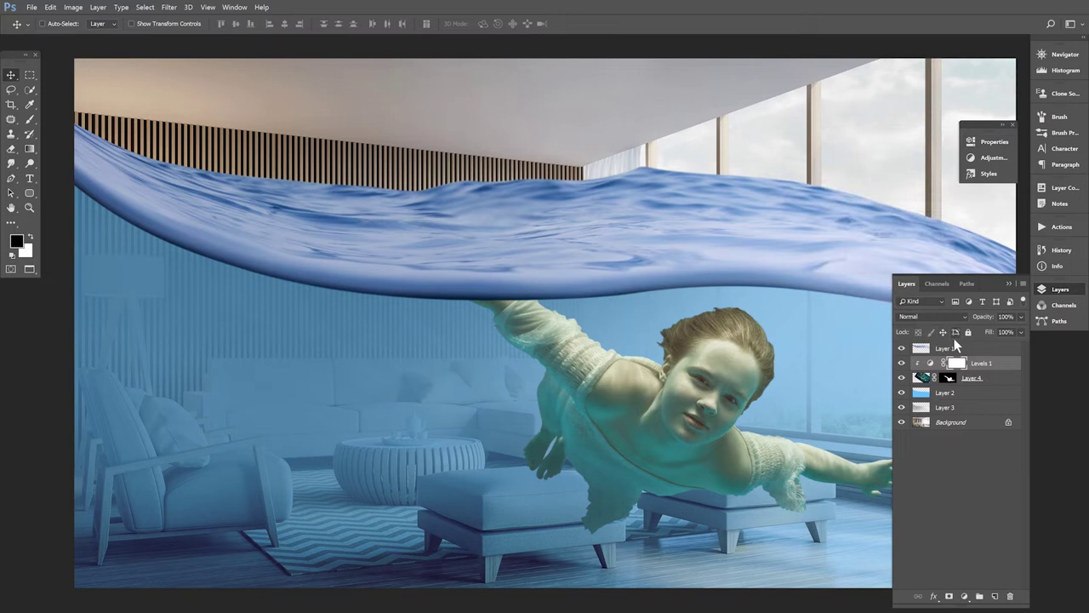
{"action": "left_click", "coordinate": [30, 120]}
{"action": "right_click", "coordinate": [681, 289]}
Make the brush a soft 600 px tip with 0% hardness
{"action": "left_click", "coordinate": [795, 315]}
{"action": "left_click_drag", "start_coordinate": [757, 340], "coordinate": [734, 340]}
{"action": "left_click", "coordinate": [787, 299]}
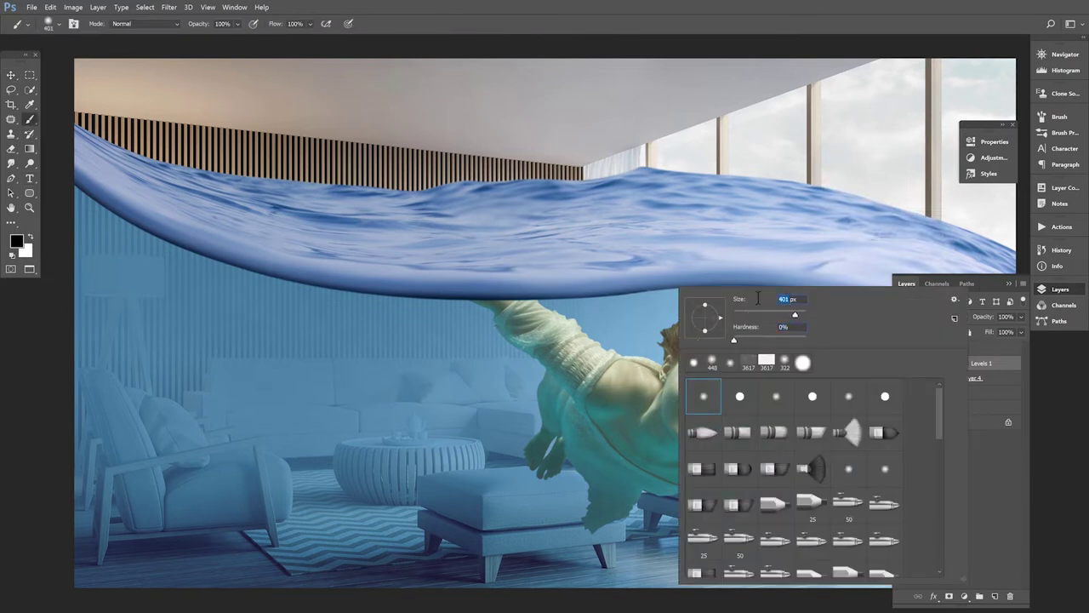
{"action": "type", "text": "600"}
{"action": "key", "text": "Return"}
Lower the brush opacity to 15% and bring up the new adjustment layer list
{"action": "left_click", "coordinate": [223, 24]}
{"action": "type", "text": "15"}
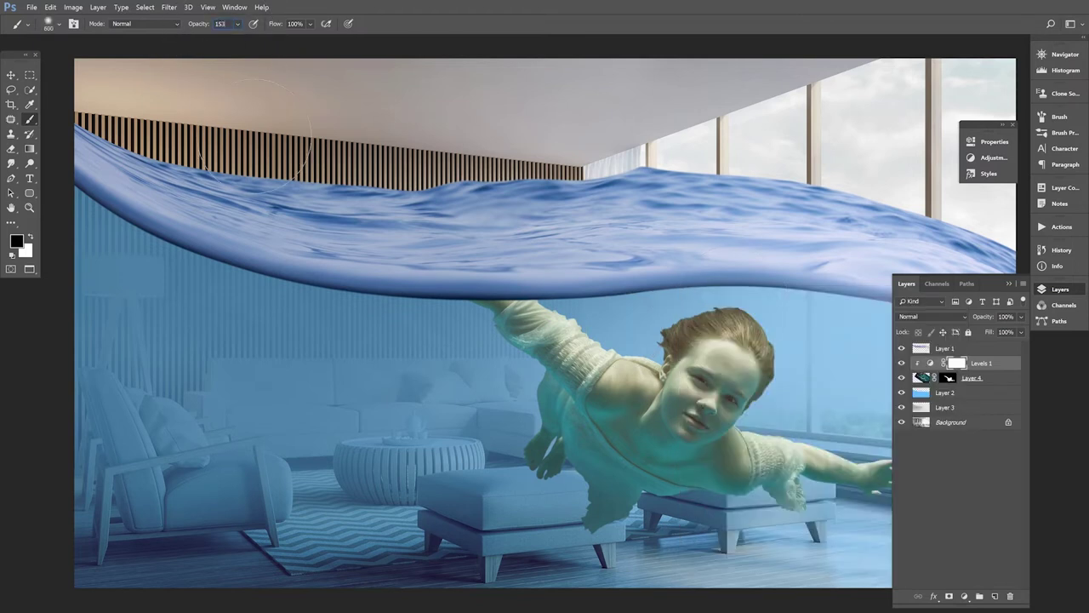
{"action": "key", "text": "Return"}
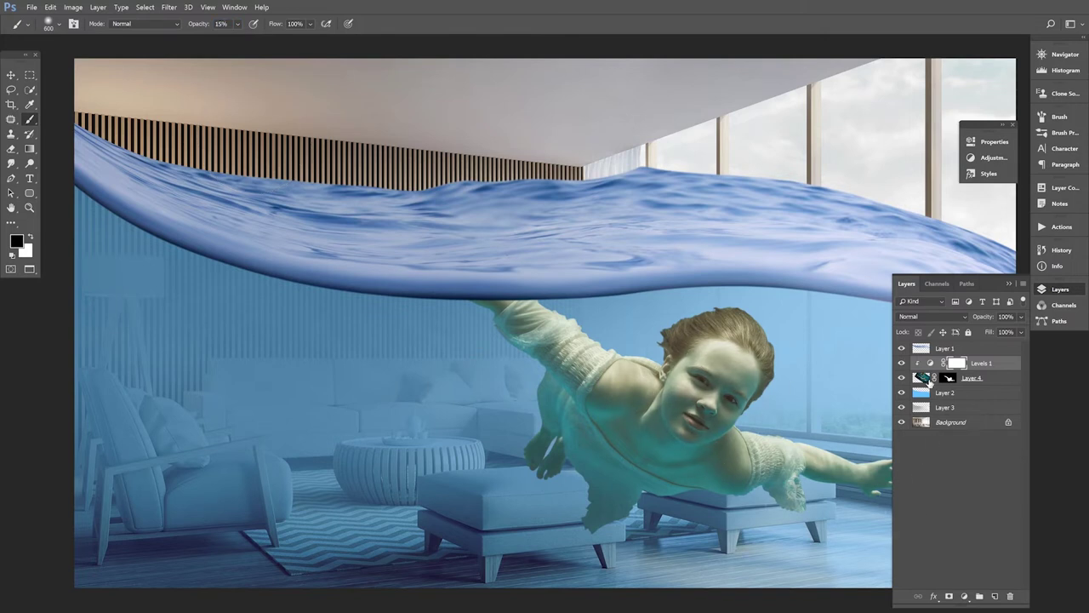
{"action": "left_click", "coordinate": [967, 595]}
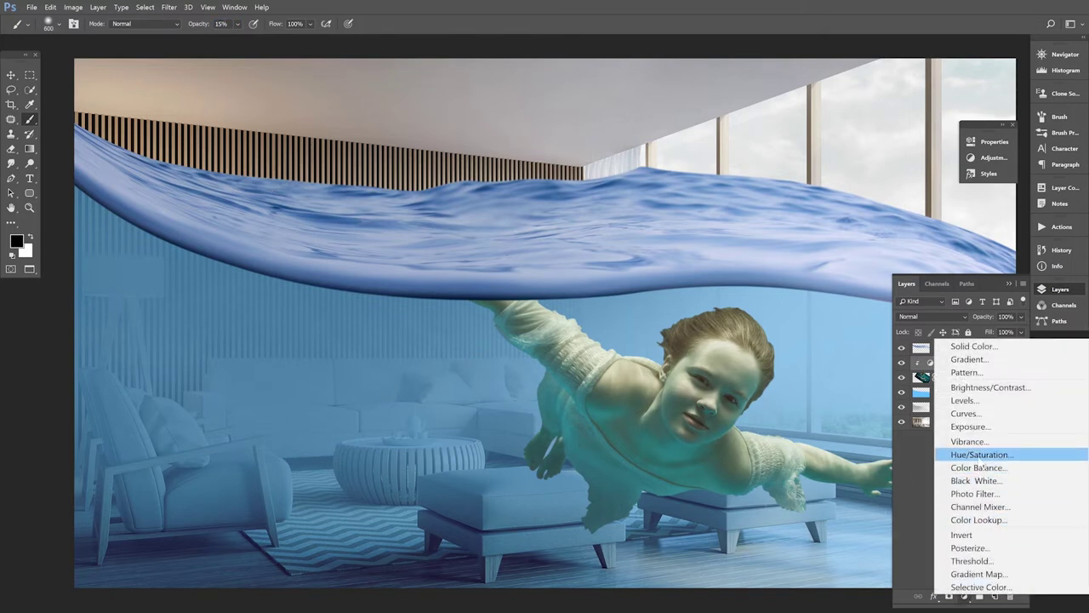
Add a Color Balance layer clipped to the girl, midtones −17, −12, +30 toward blue
{"action": "left_click", "coordinate": [981, 467]}
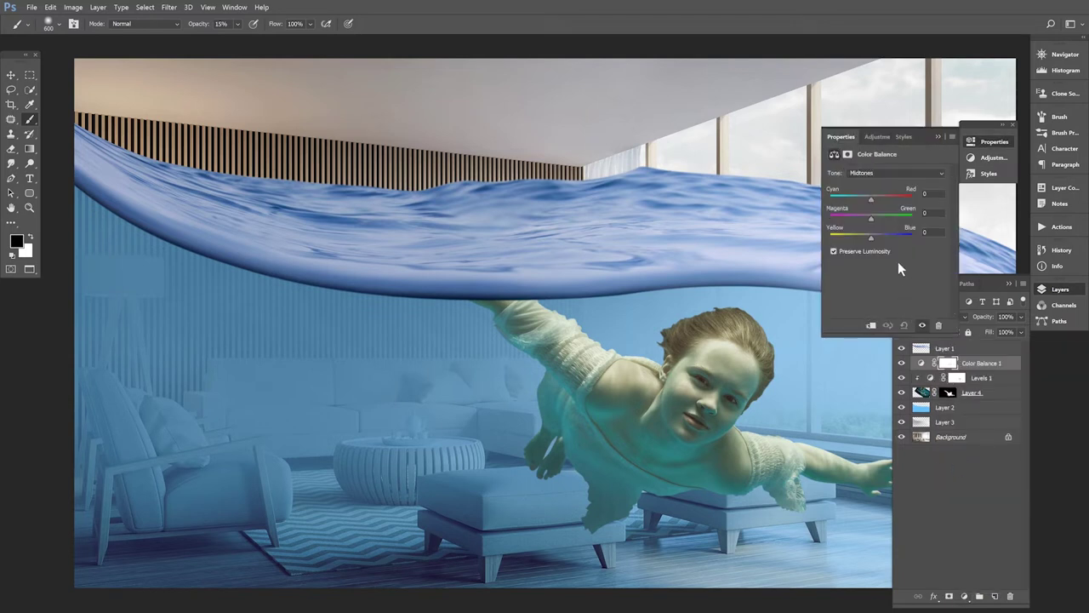
{"action": "left_click_drag", "start_coordinate": [871, 238], "coordinate": [877, 239]}
{"action": "left_click", "coordinate": [872, 326]}
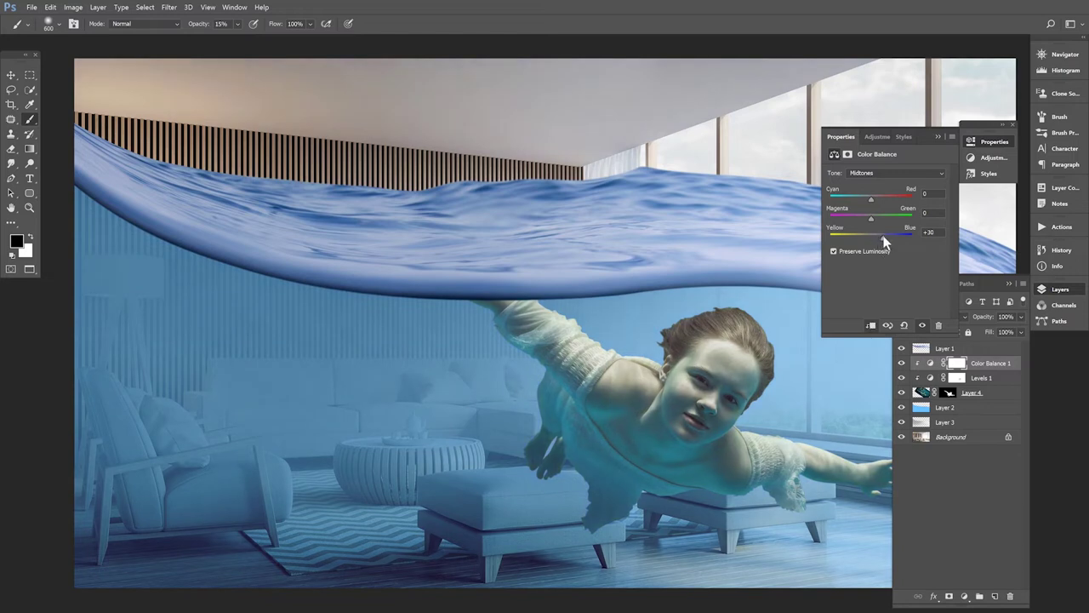
{"action": "left_click_drag", "start_coordinate": [873, 201], "coordinate": [869, 199]}
{"action": "left_click", "coordinate": [937, 136]}
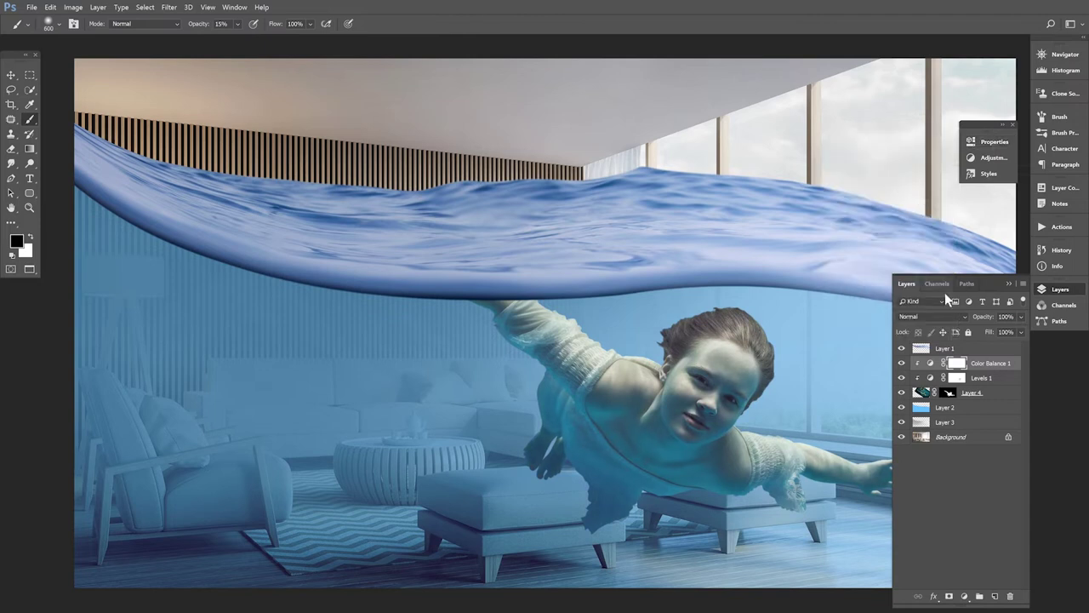
Toggle the Color Balance layer on and off to compare, then zoom out
{"action": "left_click", "coordinate": [902, 364]}
{"action": "left_click", "coordinate": [902, 364]}
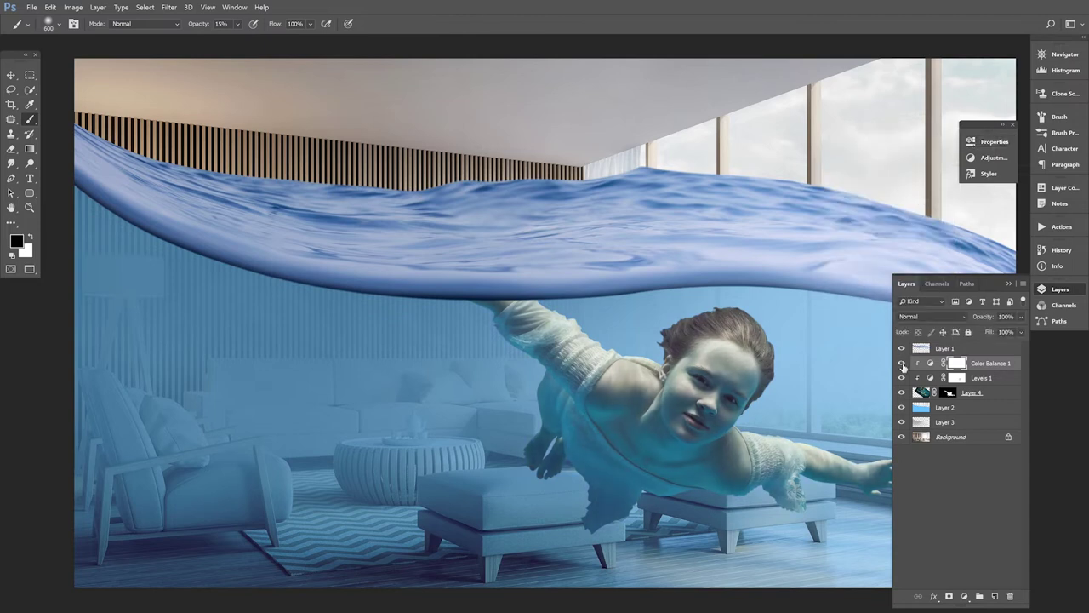
{"action": "left_click", "coordinate": [902, 363]}
{"action": "left_click", "coordinate": [902, 363]}
{"action": "key", "text": "ctrl+minus"}
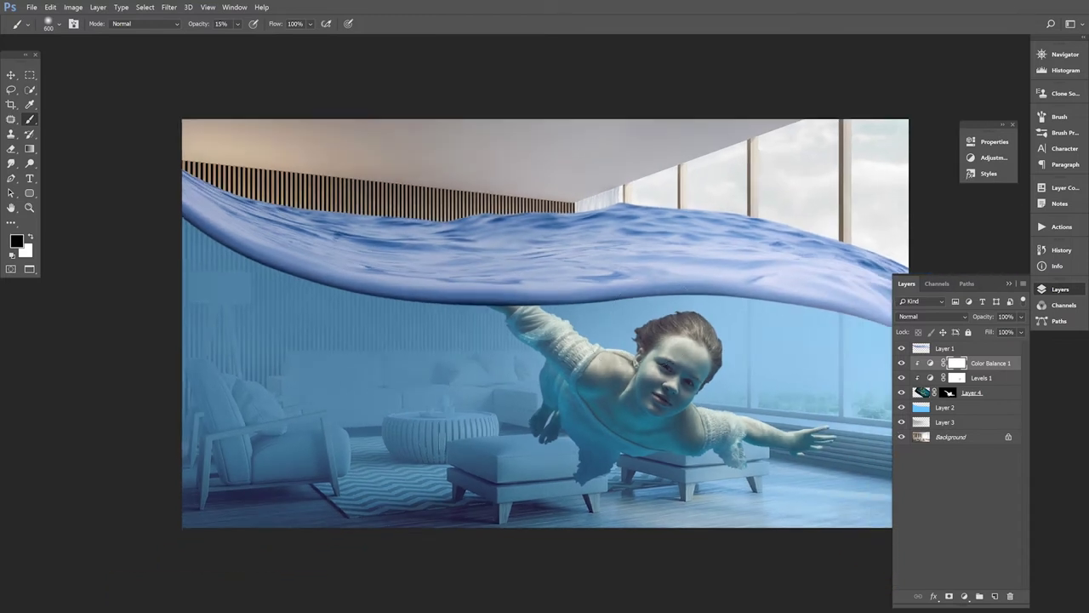
Open the blue fish photo and quick-select its body and tail, subtracting stray reef areas
{"action": "key", "text": "v"}
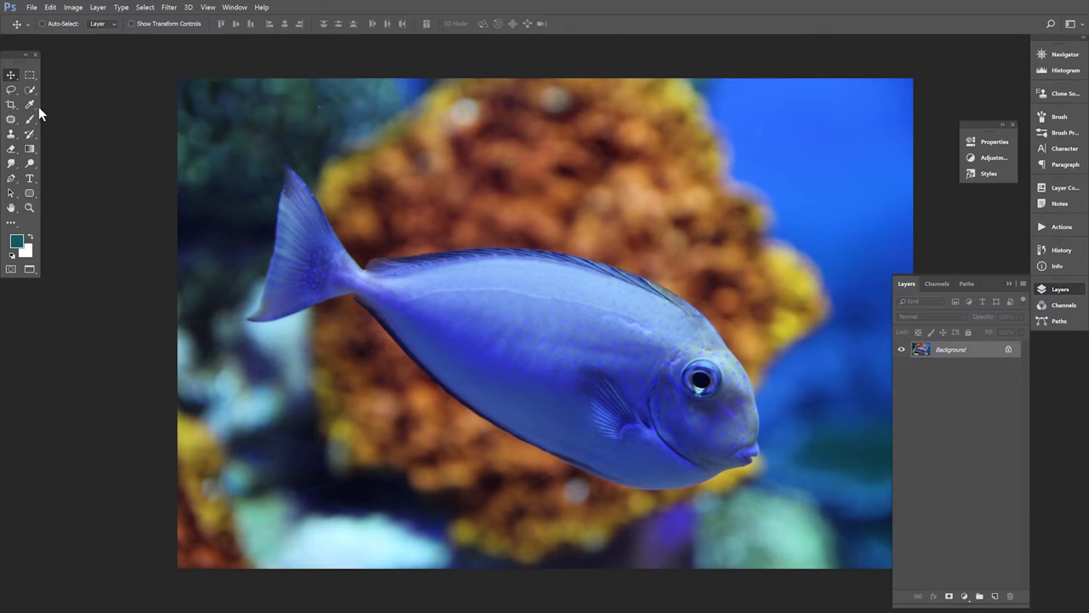
{"action": "left_click", "coordinate": [29, 89]}
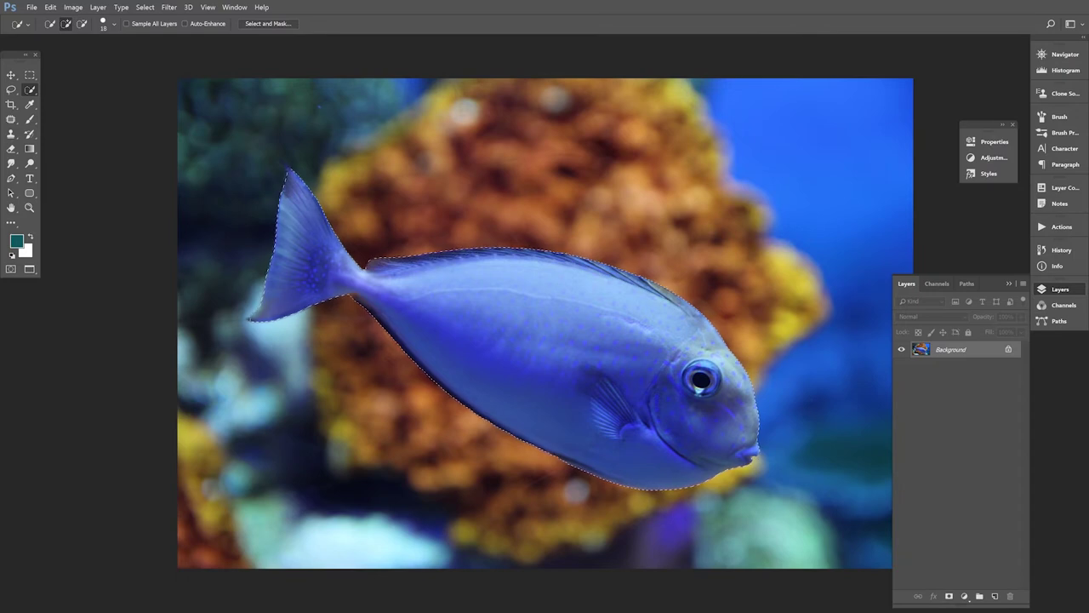
{"action": "key", "text": "alt"}
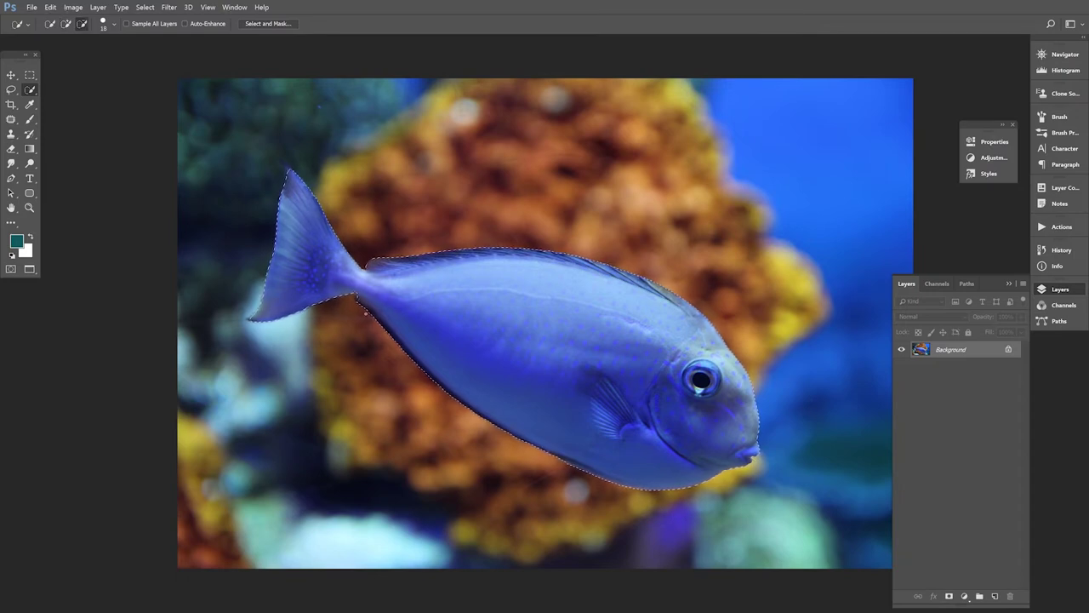
Contract the fish selection by 2 pixels and feather its edge
{"action": "left_click", "coordinate": [11, 74]}
{"action": "left_click", "coordinate": [145, 7]}
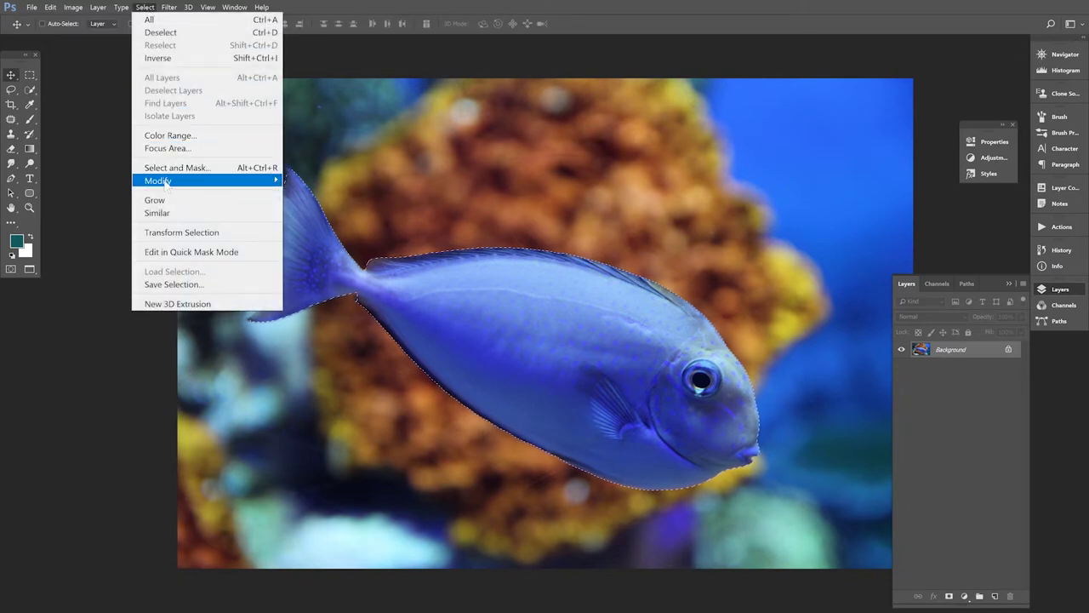
{"action": "mouse_move", "coordinate": [158, 181]}
{"action": "left_click", "coordinate": [323, 220]}
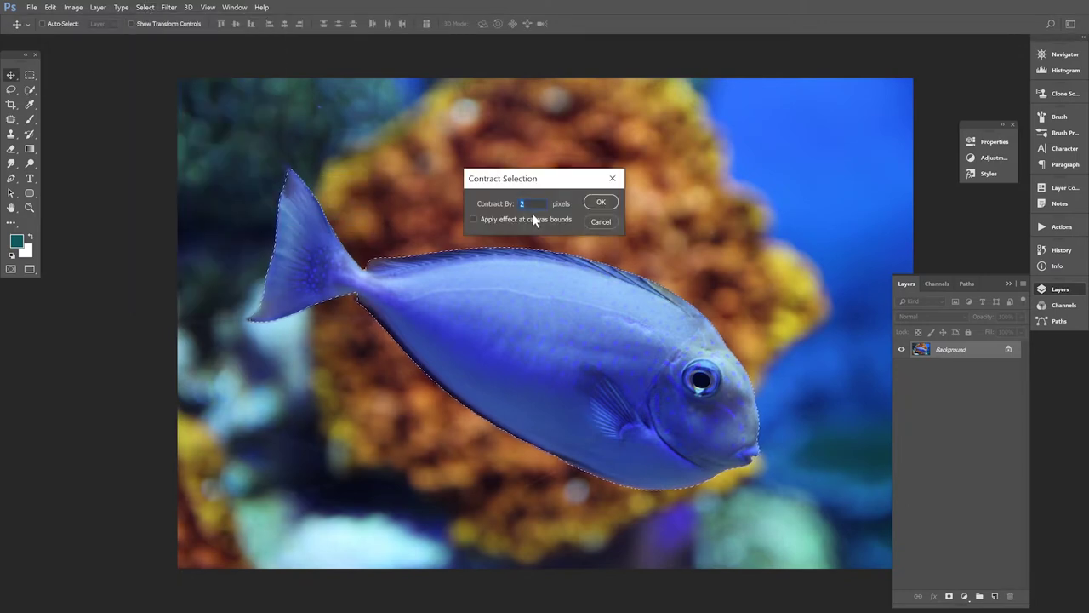
{"action": "key", "text": "Return"}
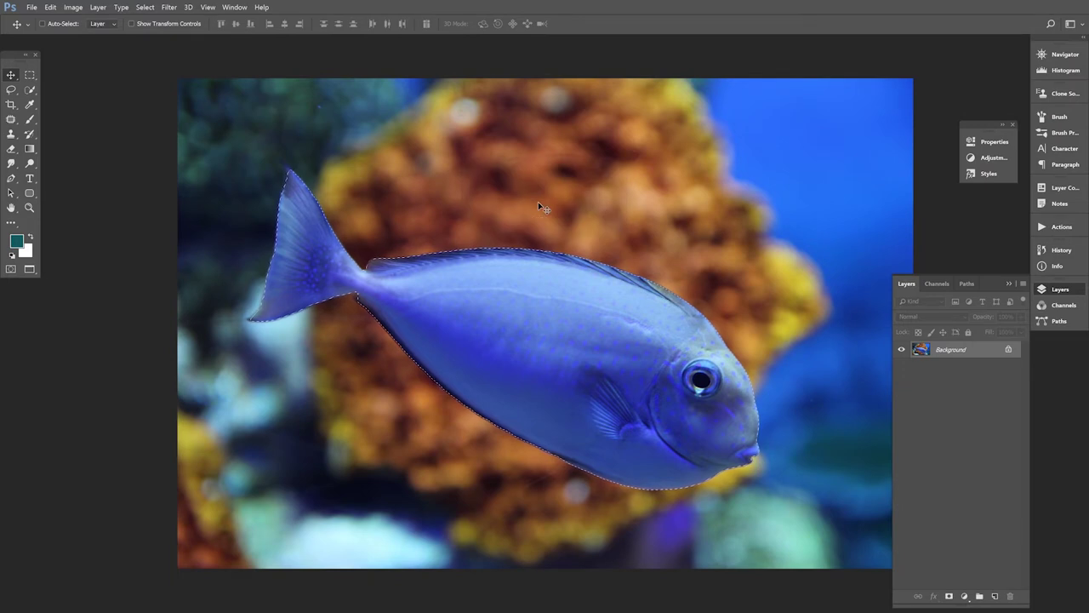
{"action": "left_click", "coordinate": [145, 7]}
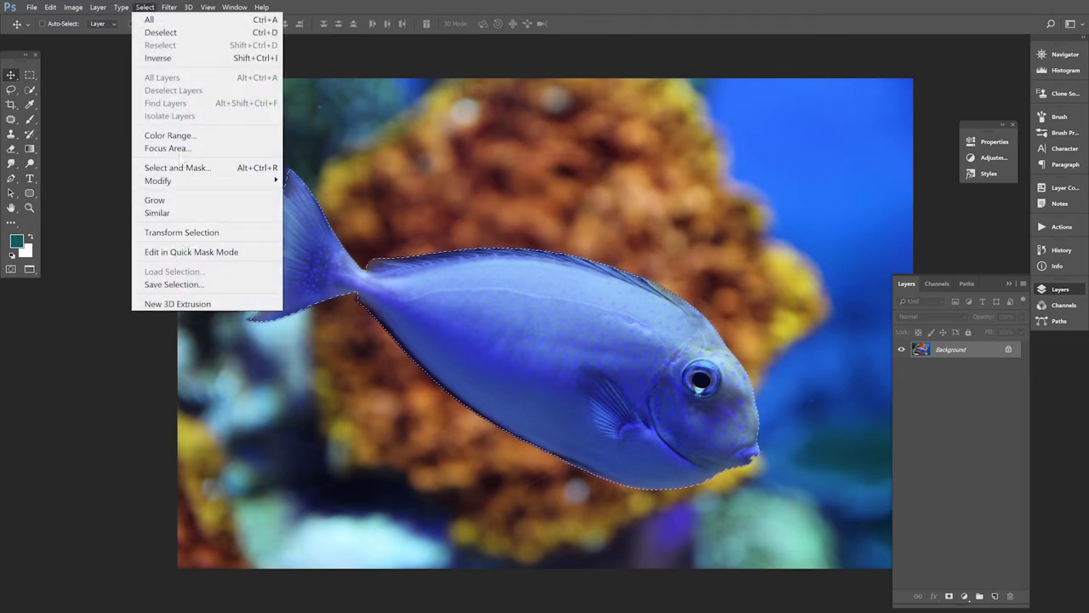
{"action": "mouse_move", "coordinate": [204, 180]}
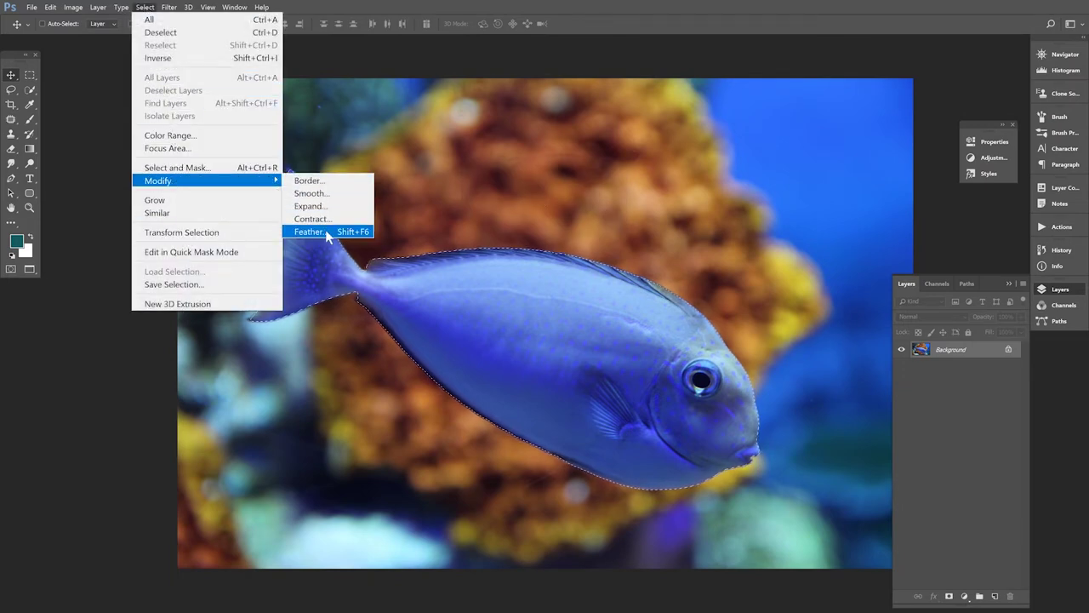
{"action": "left_click", "coordinate": [325, 231]}
{"action": "key", "text": "Return"}
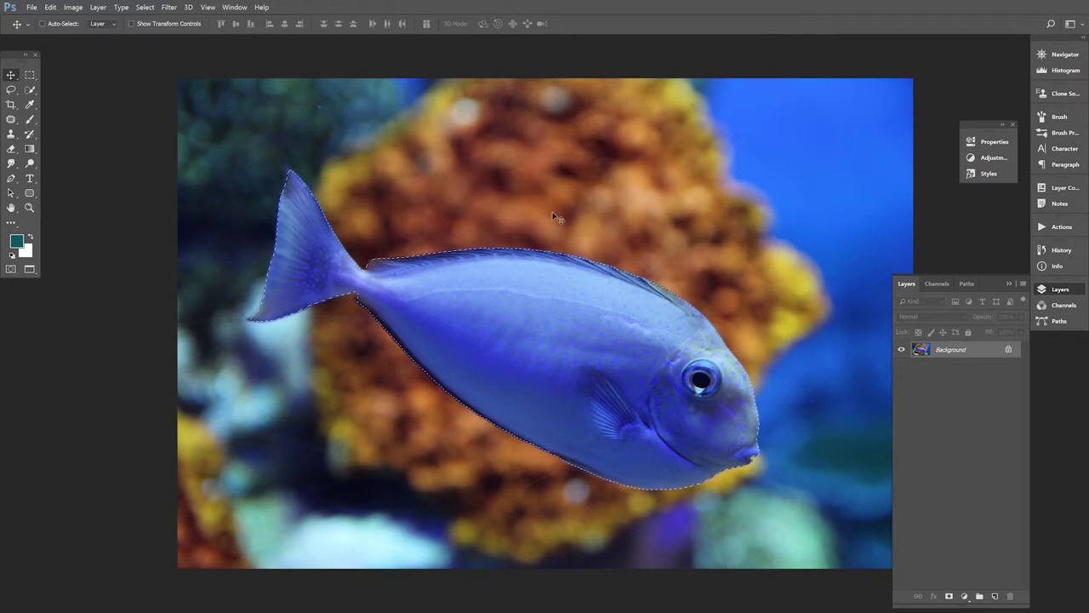
Cut the fish from its photo and close the photo without saving
{"action": "left_click", "coordinate": [73, 7]}
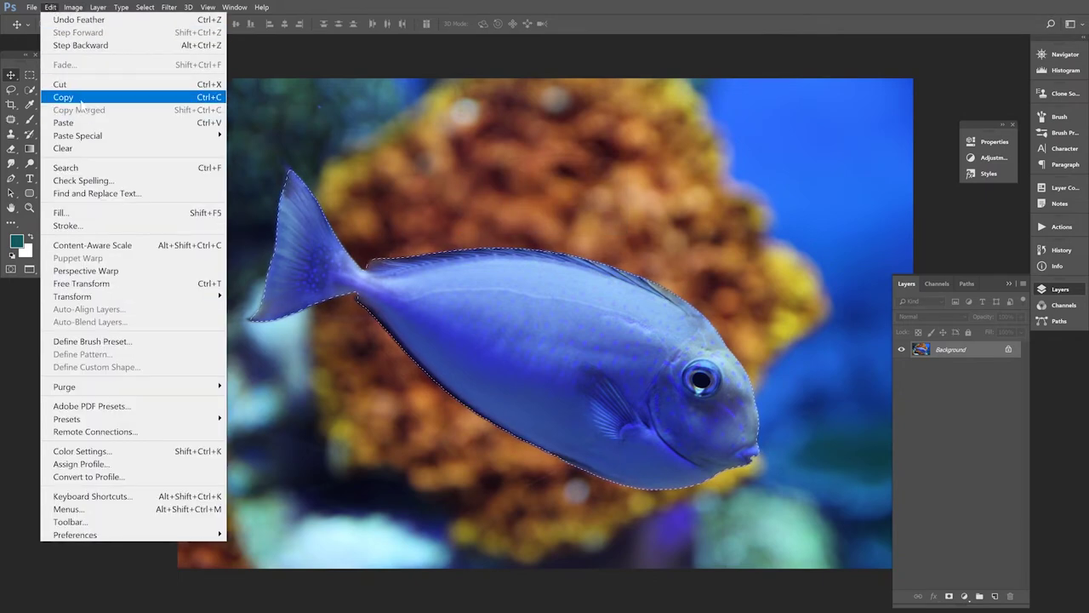
{"action": "left_click", "coordinate": [60, 85]}
{"action": "left_click", "coordinate": [31, 7]}
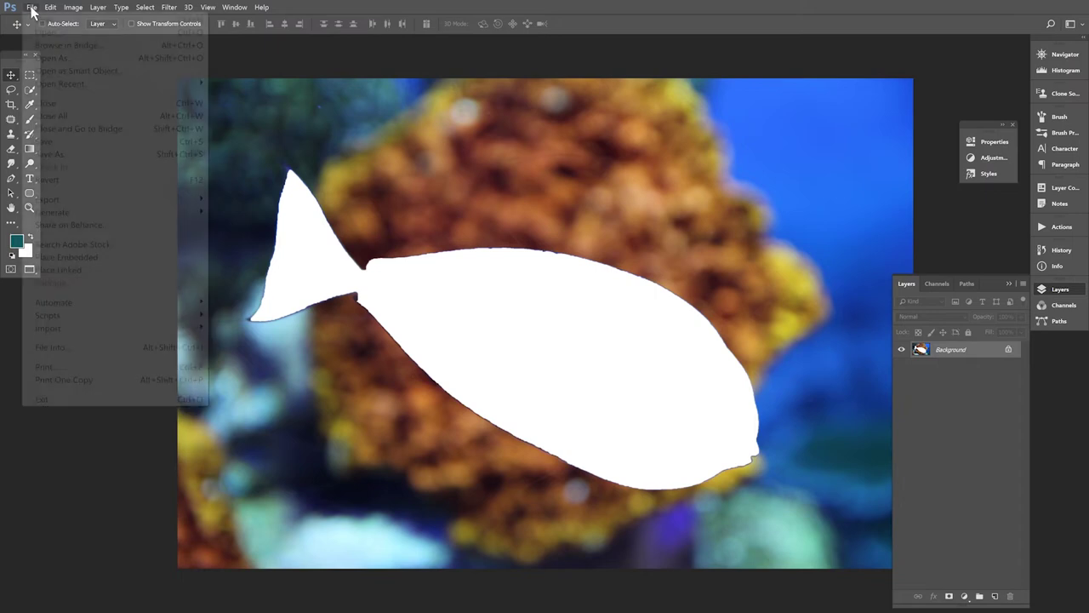
{"action": "left_click", "coordinate": [68, 103]}
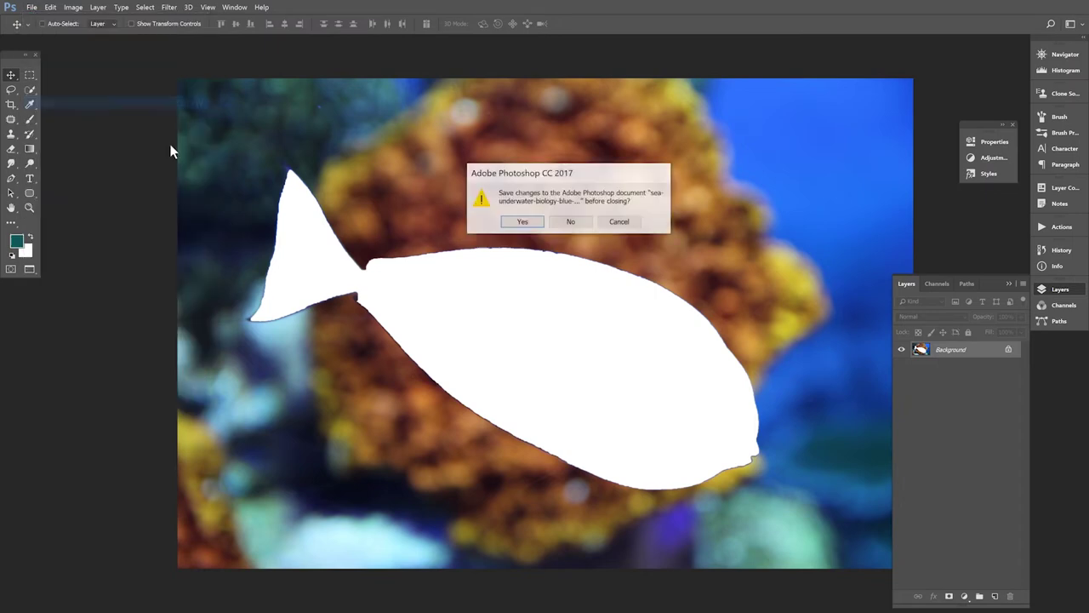
{"action": "left_click", "coordinate": [571, 222]}
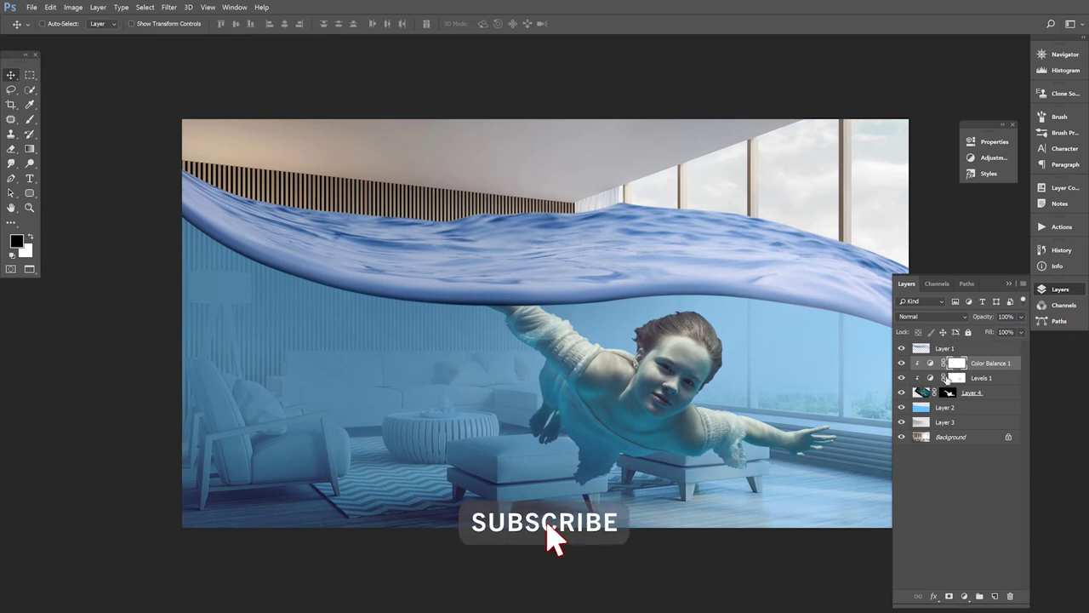
Paste the fish as a new layer just above the Background layer
{"action": "left_click", "coordinate": [945, 421]}
{"action": "left_click", "coordinate": [951, 436]}
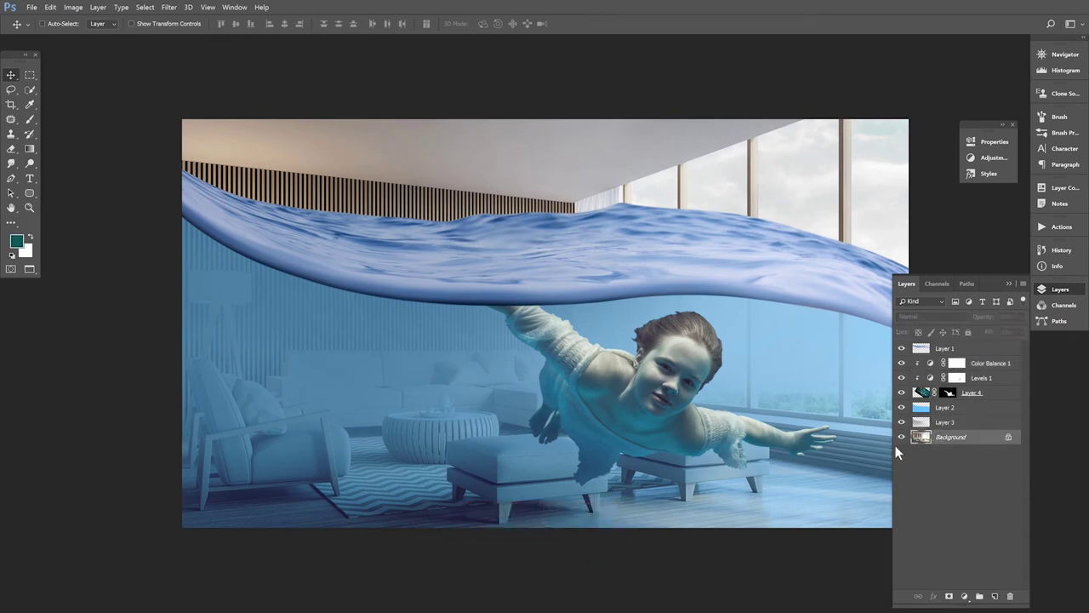
{"action": "left_click", "coordinate": [50, 7]}
{"action": "left_click", "coordinate": [81, 123]}
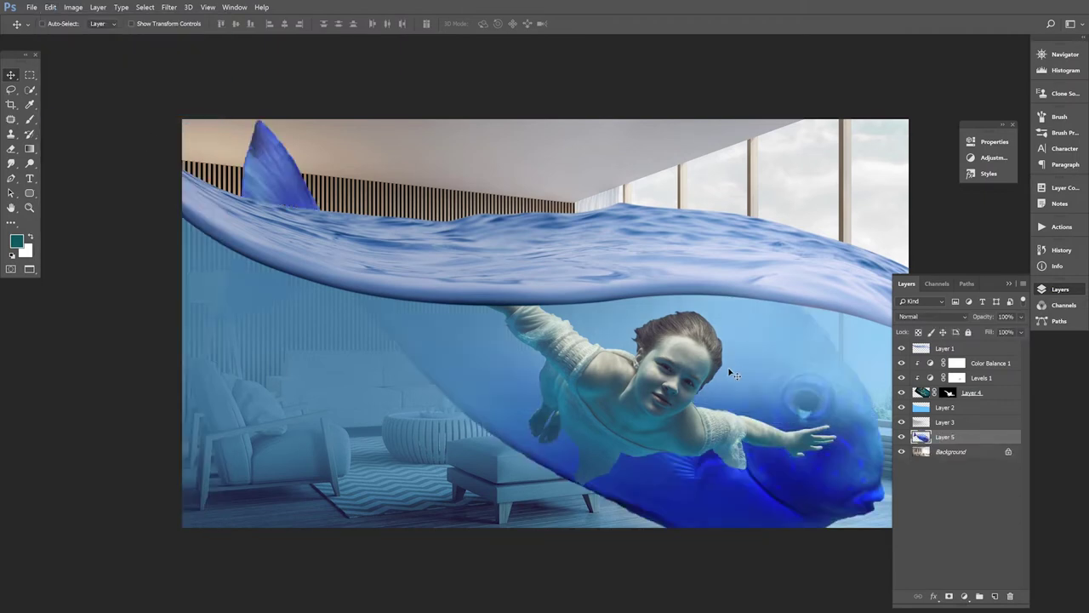
Free Transform the fish to about 17%, tilted −27°, beside the armchair at lower left
{"action": "left_click", "coordinate": [50, 8]}
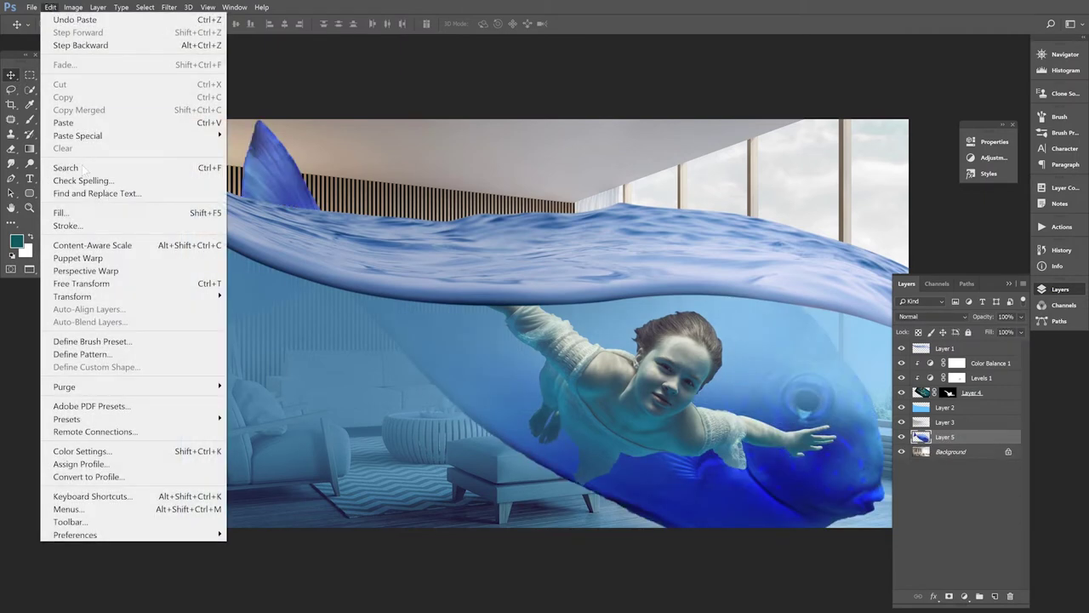
{"action": "mouse_move", "coordinate": [72, 296]}
{"action": "left_click", "coordinate": [242, 316]}
{"action": "mouse_move", "coordinate": [205, 119]}
{"action": "left_mouse_down"}
{"action": "mouse_move", "coordinate": [433, 328]}
{"action": "mouse_move", "coordinate": [510, 312]}
{"action": "left_mouse_up"}
{"action": "left_click_drag", "start_coordinate": [458, 337], "coordinate": [360, 434]}
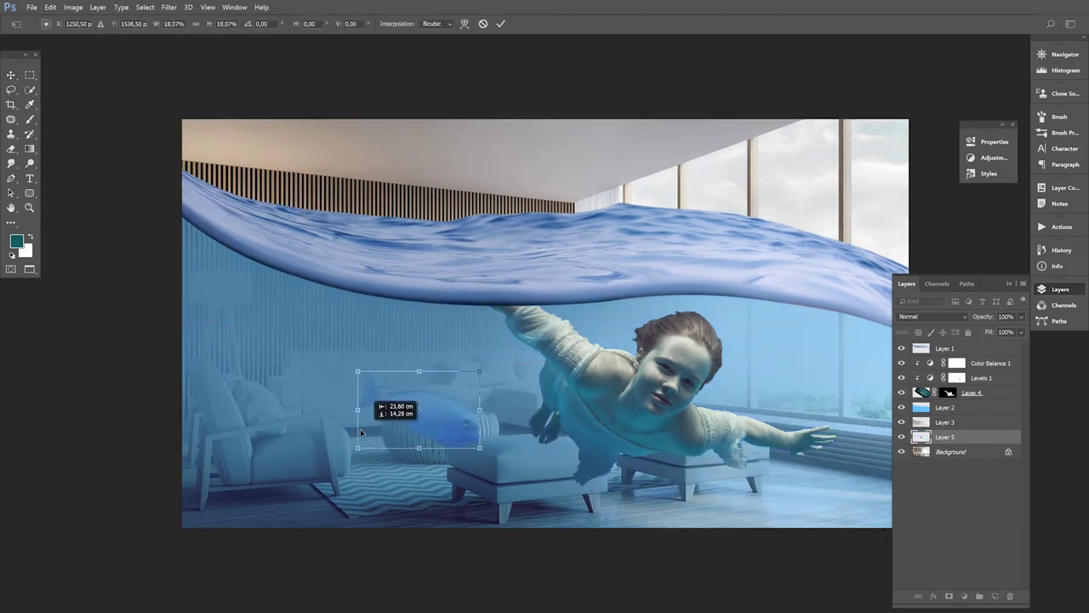
{"action": "left_click_drag", "start_coordinate": [487, 455], "coordinate": [468, 423]}
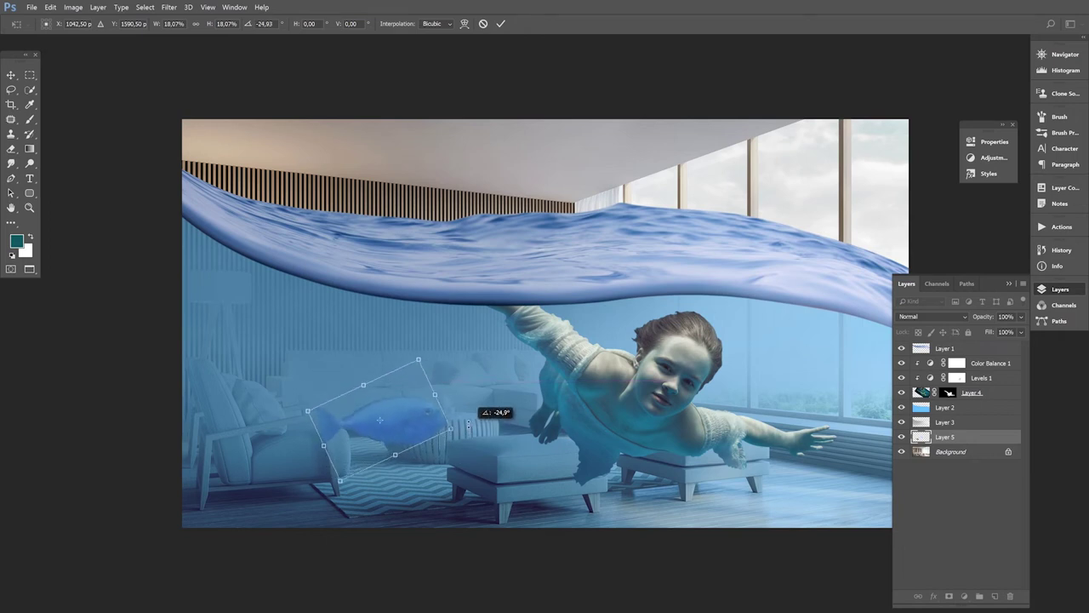
{"action": "left_click_drag", "start_coordinate": [467, 423], "coordinate": [466, 419]}
{"action": "left_click_drag", "start_coordinate": [421, 434], "coordinate": [423, 443]}
{"action": "left_click_drag", "start_coordinate": [416, 364], "coordinate": [412, 371]}
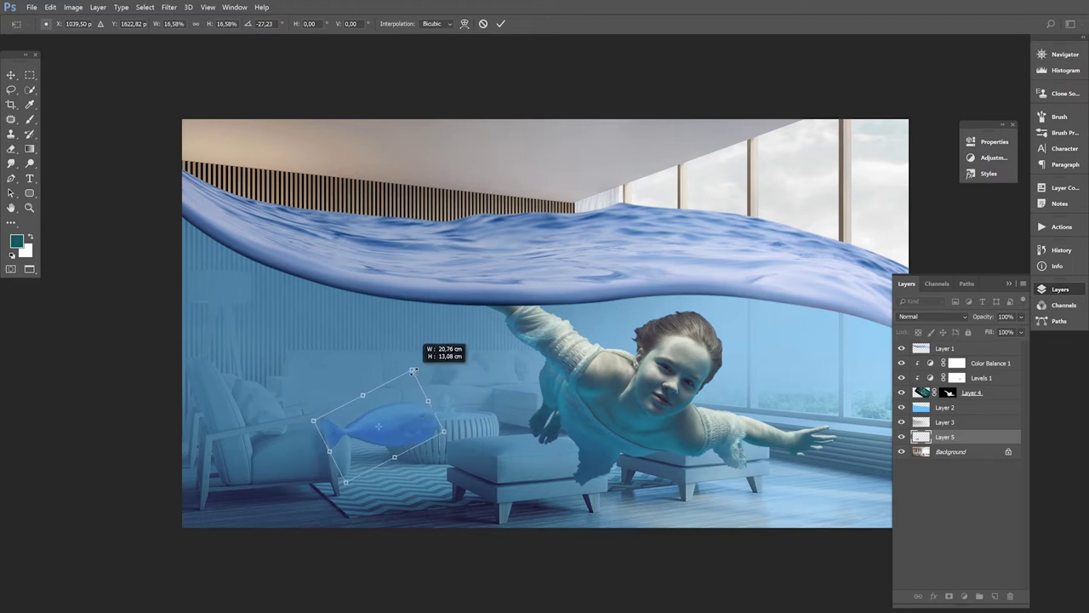
{"action": "key", "text": "Return"}
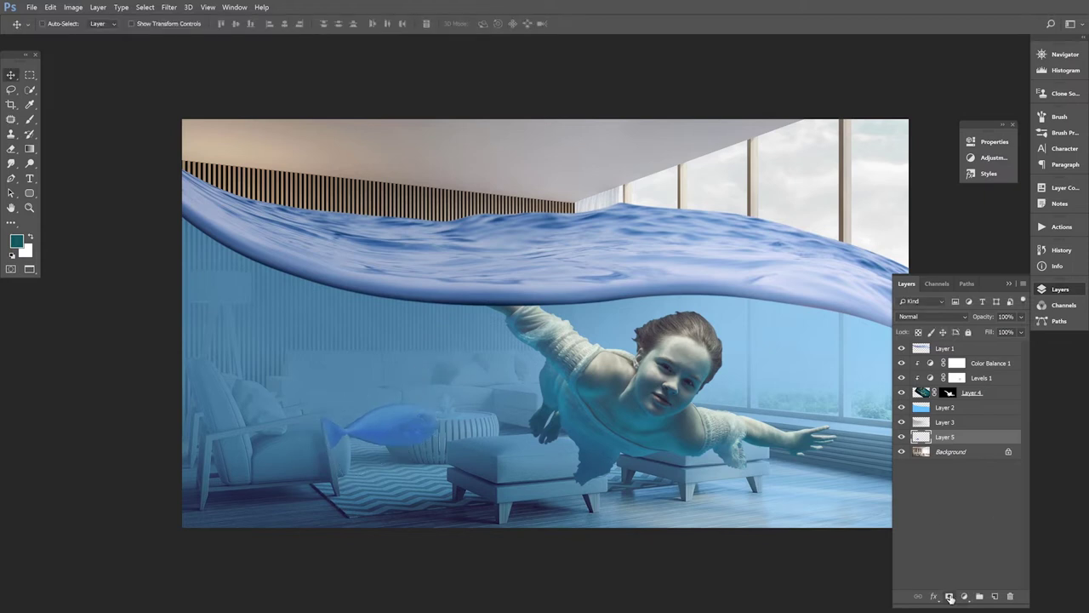
Add a Hue/Saturation layer above the fish with hue −17 and saturation −43
{"action": "left_click", "coordinate": [964, 595]}
{"action": "left_click", "coordinate": [979, 456]}
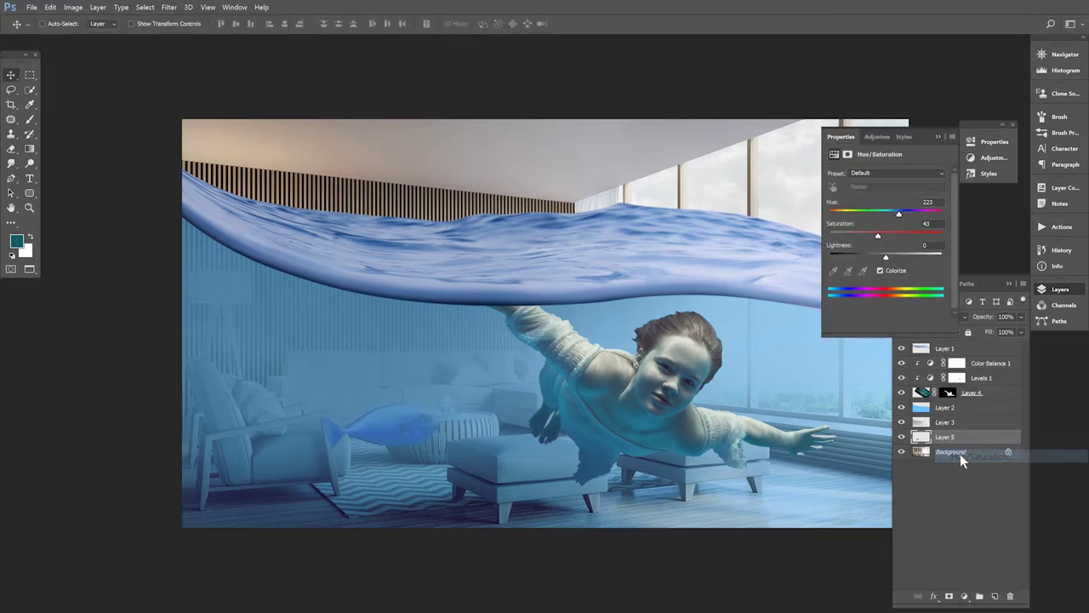
{"action": "mouse_move", "coordinate": [886, 235]}
{"action": "left_mouse_down"}
{"action": "mouse_move", "coordinate": [861, 237]}
{"action": "mouse_move", "coordinate": [881, 218]}
{"action": "left_mouse_up"}
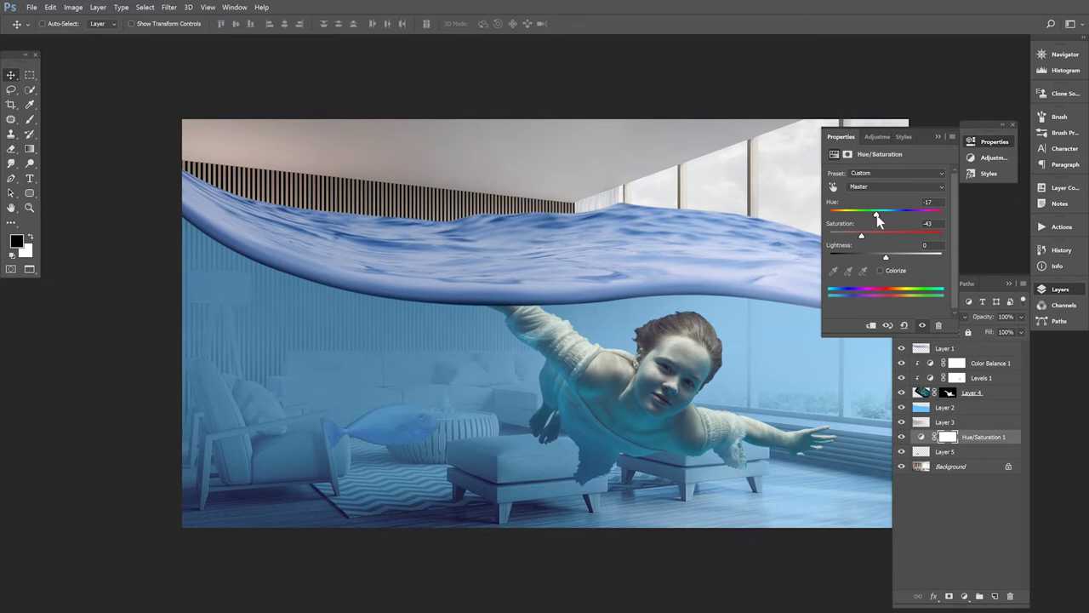
{"action": "left_click", "coordinate": [941, 144]}
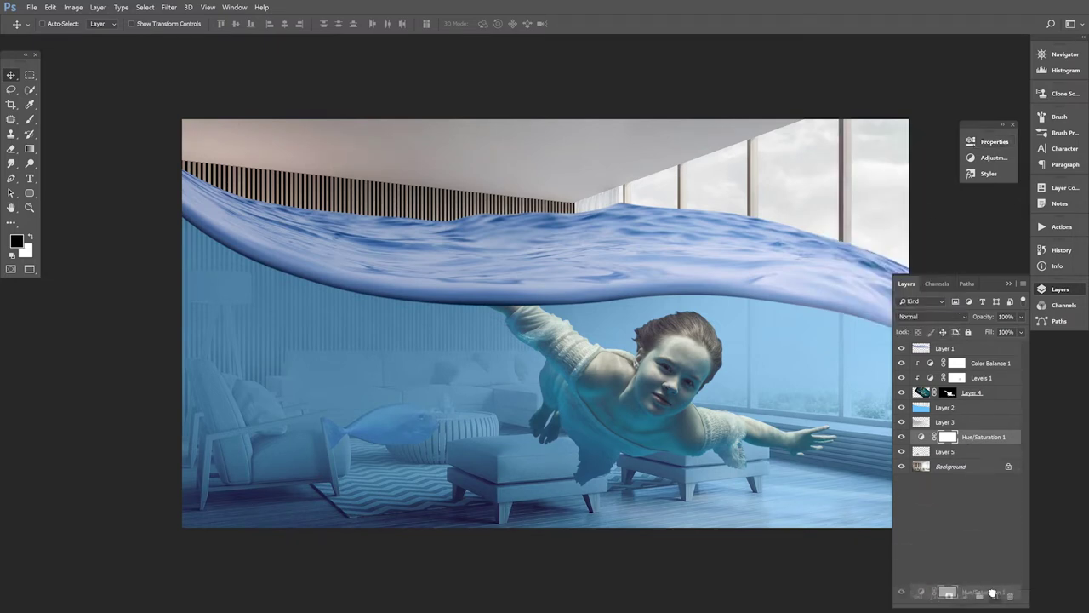
Duplicate the Hue/Saturation 1 layer, dismiss the failed transform error, and target the copy
{"action": "left_click_drag", "start_coordinate": [971, 440], "coordinate": [995, 595]}
{"action": "left_click", "coordinate": [59, 7]}
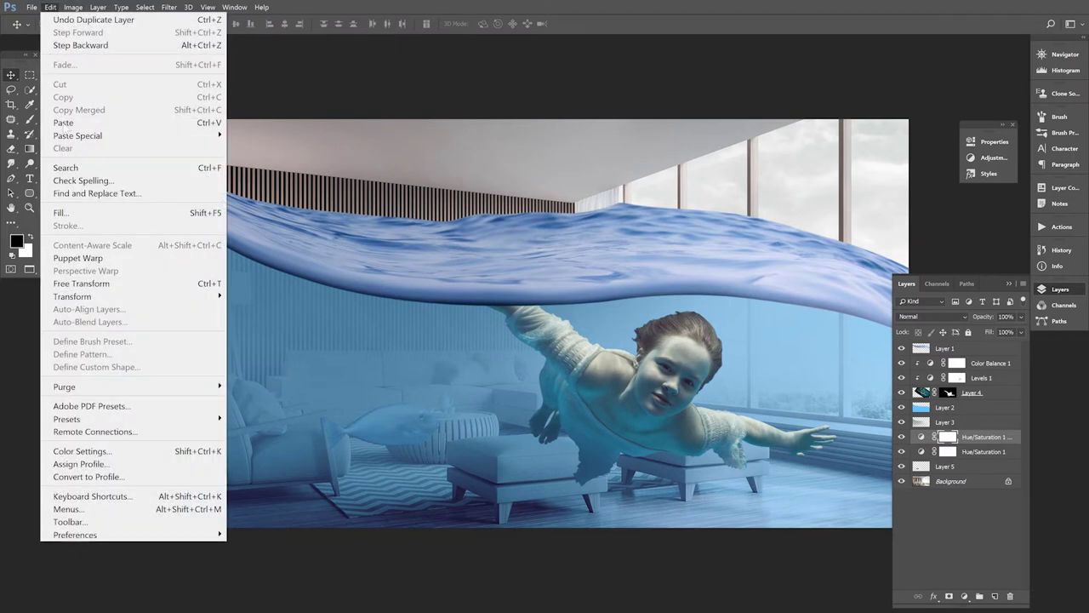
{"action": "left_click", "coordinate": [163, 289]}
{"action": "left_click", "coordinate": [563, 221]}
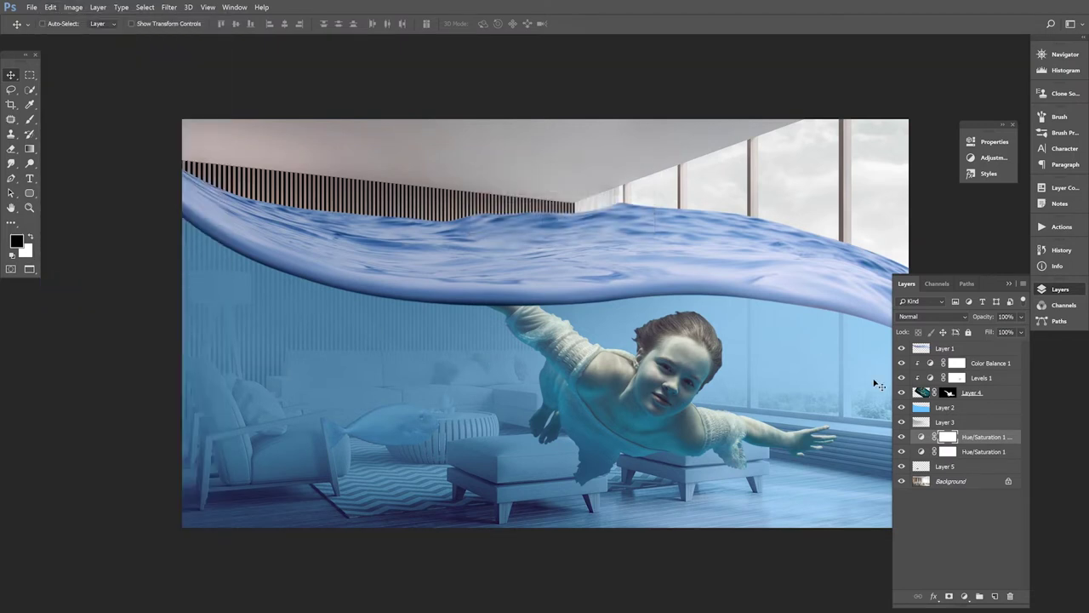
{"action": "left_click", "coordinate": [923, 437]}
Undo the duplicate adjustment and merge Hue/Saturation 1 into the fish's Layer 5
{"action": "key", "text": "ctrl+z"}
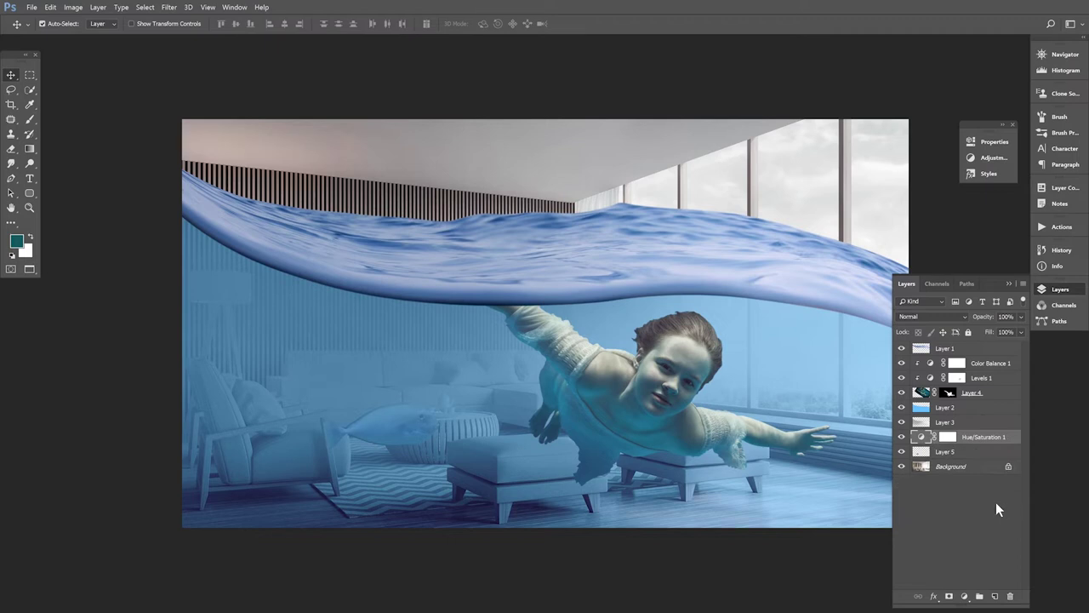
{"action": "left_click", "coordinate": [946, 454]}
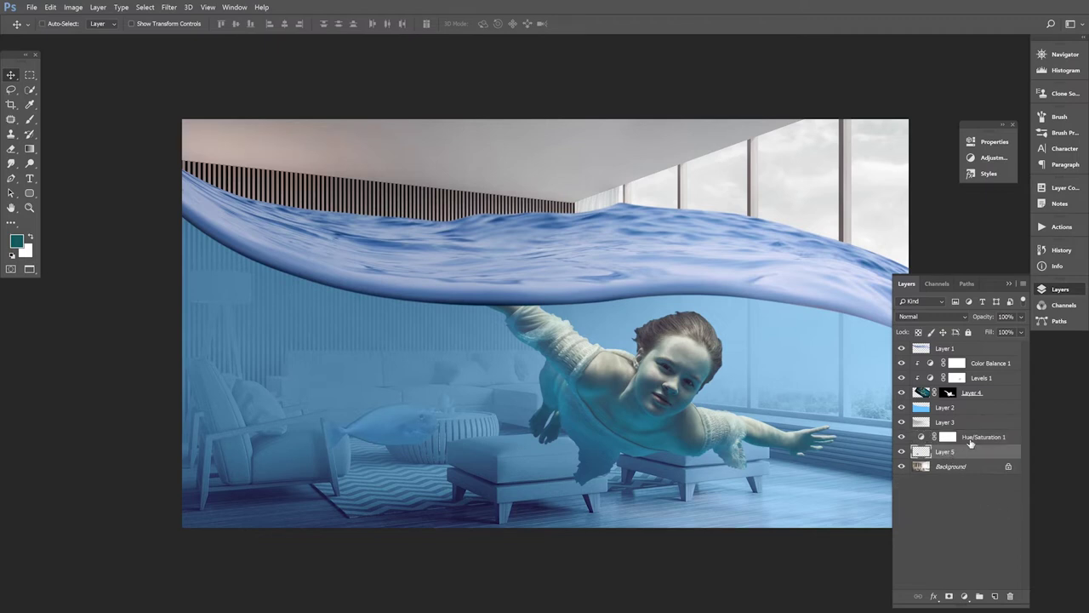
{"action": "left_click", "coordinate": [971, 439]}
{"action": "right_click", "coordinate": [972, 438]}
{"action": "key", "text": "Escape"}
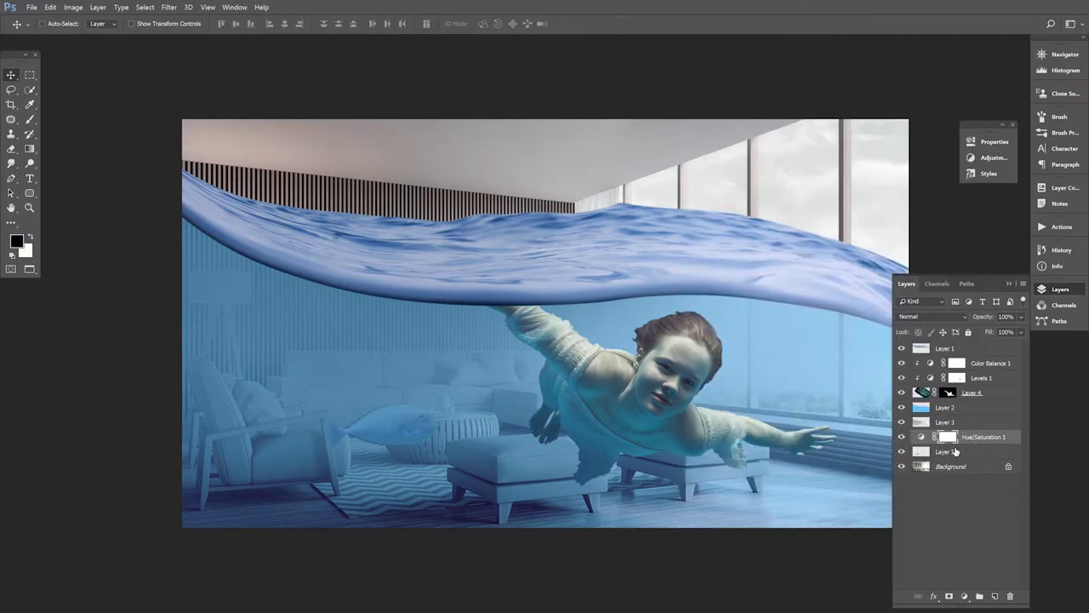
{"action": "left_click", "coordinate": [1023, 284]}
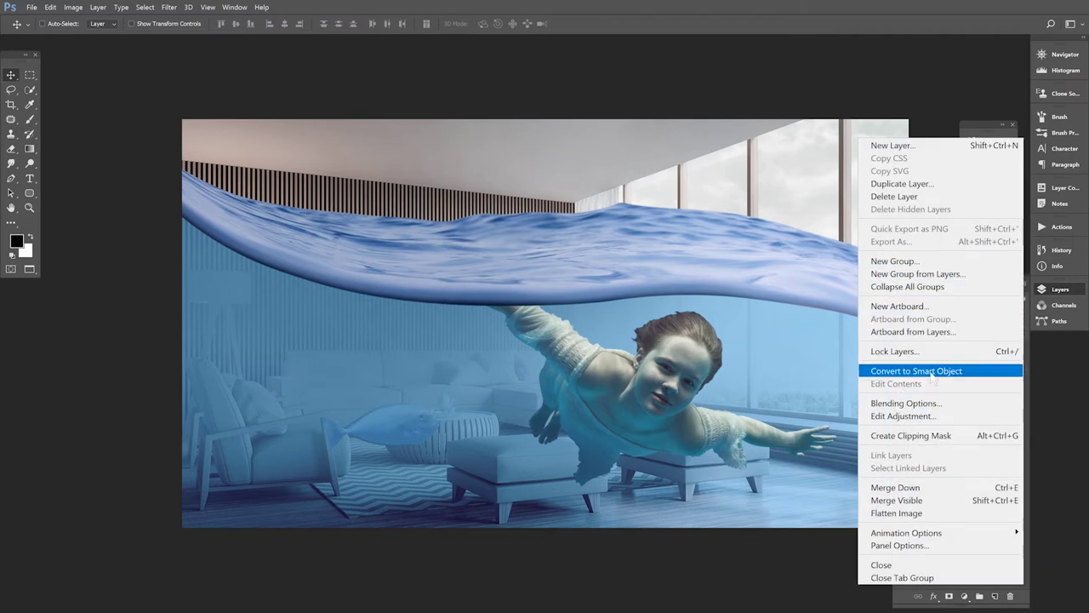
{"action": "left_click", "coordinate": [930, 488]}
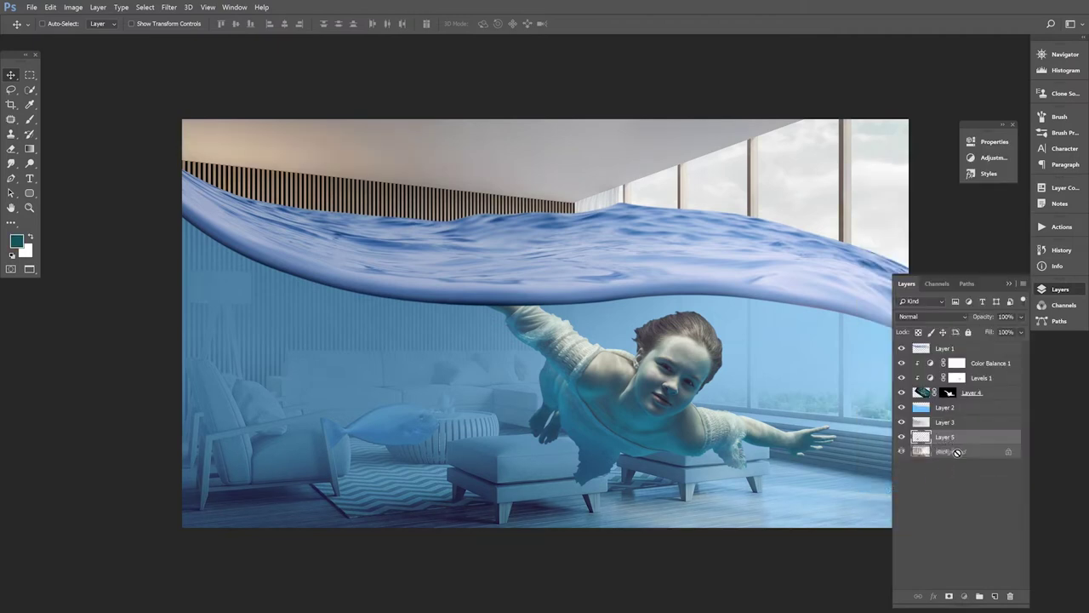
Duplicate the fish, move the copy up-left, and scale it to about 66%
{"action": "left_click_drag", "start_coordinate": [933, 443], "coordinate": [995, 596]}
{"action": "left_click_drag", "start_coordinate": [538, 413], "coordinate": [457, 364]}
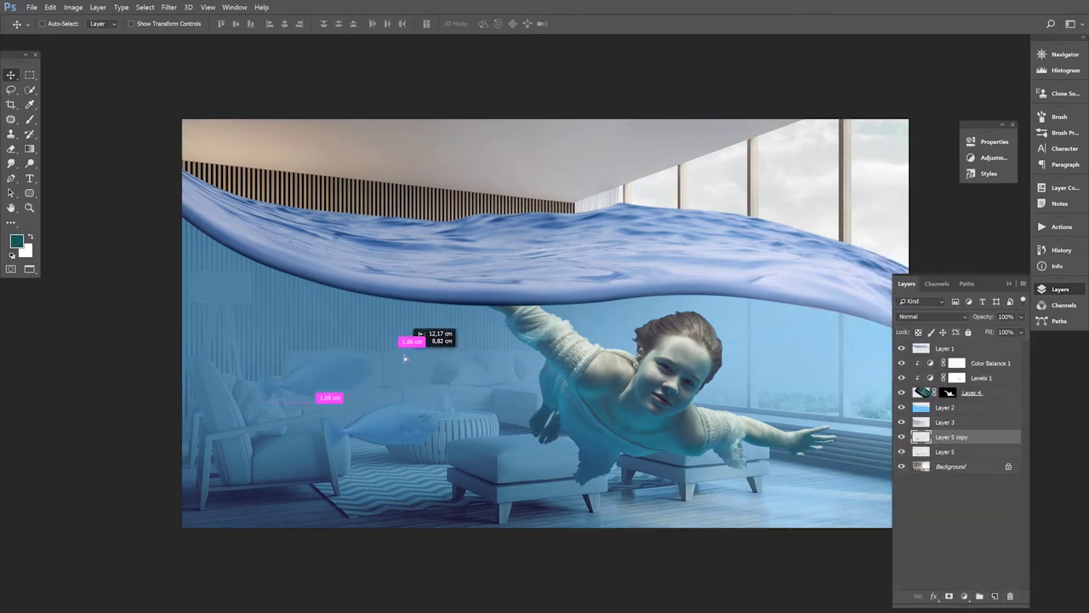
{"action": "left_click", "coordinate": [51, 8]}
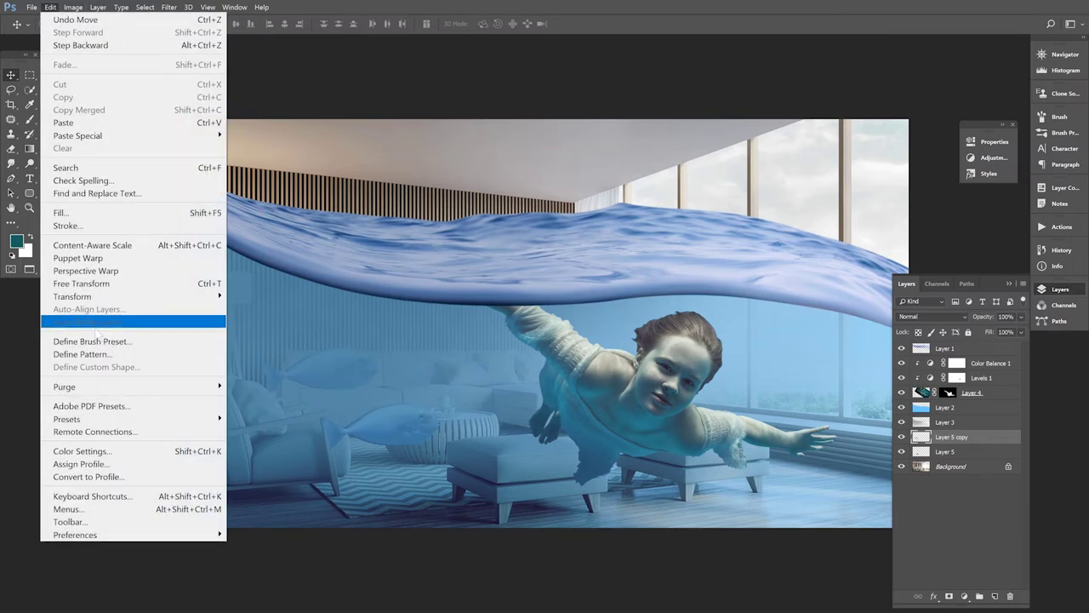
{"action": "left_click", "coordinate": [82, 285]}
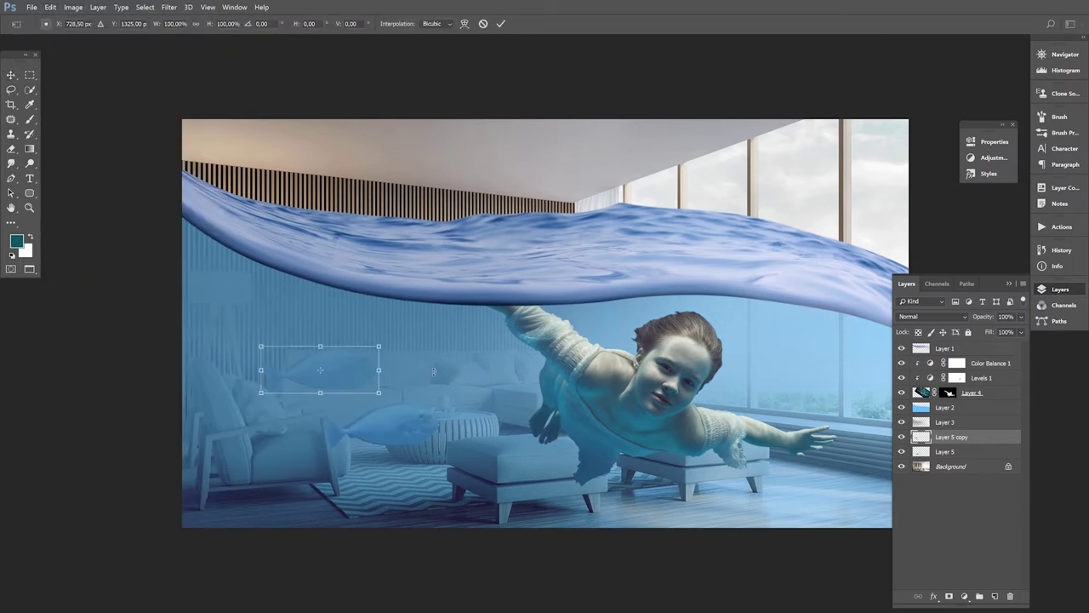
{"action": "left_click_drag", "start_coordinate": [368, 348], "coordinate": [297, 383]}
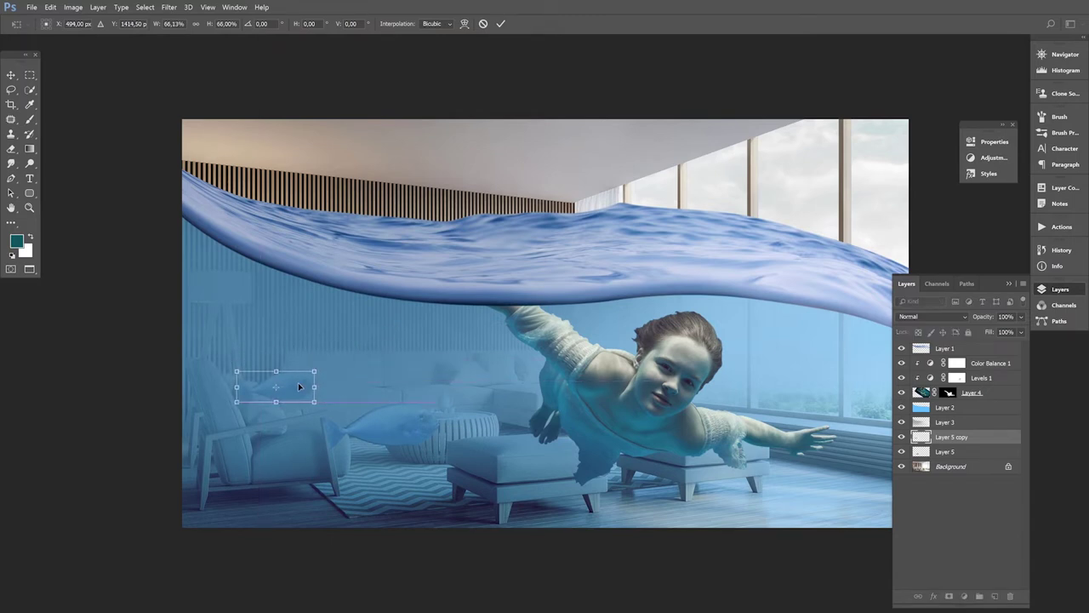
{"action": "key", "text": "Return"}
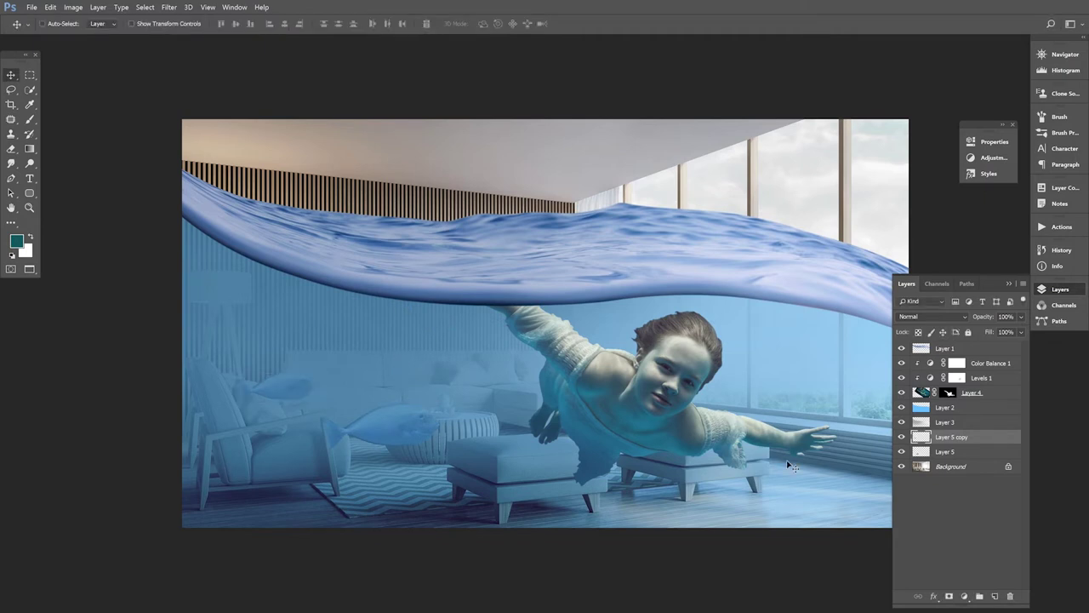
Fade the small fish to 41% opacity and trace the armchair cushion edge with the Pen tool
{"action": "scroll", "coordinate": [293, 408], "scroll_direction": "up", "scroll_amount": 3}
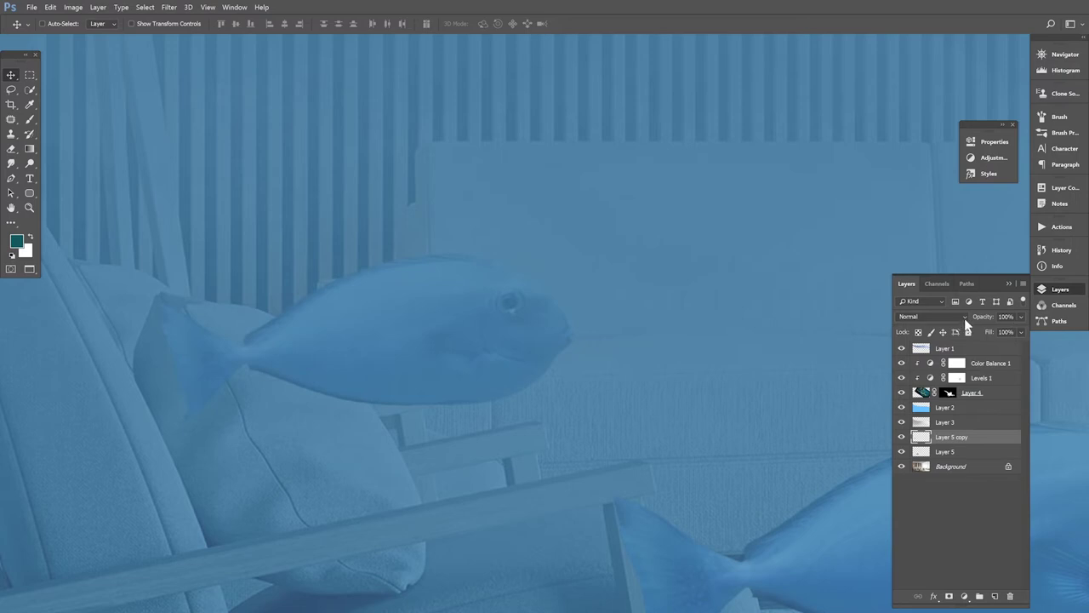
{"action": "left_click", "coordinate": [1021, 317]}
{"action": "left_click_drag", "start_coordinate": [997, 327], "coordinate": [990, 331]}
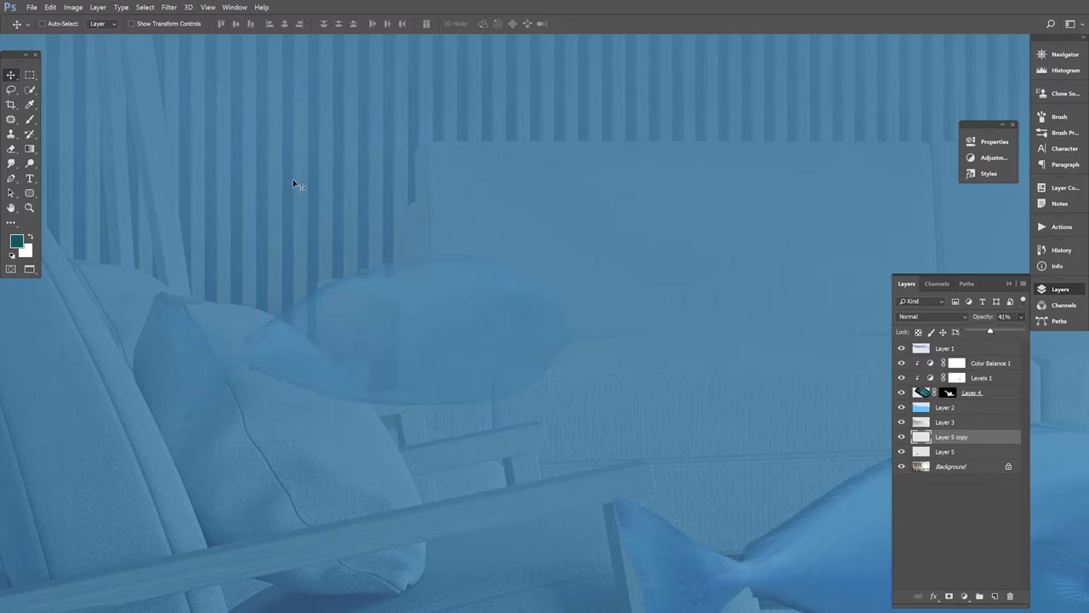
{"action": "left_click", "coordinate": [12, 178]}
{"action": "left_click", "coordinate": [267, 316]}
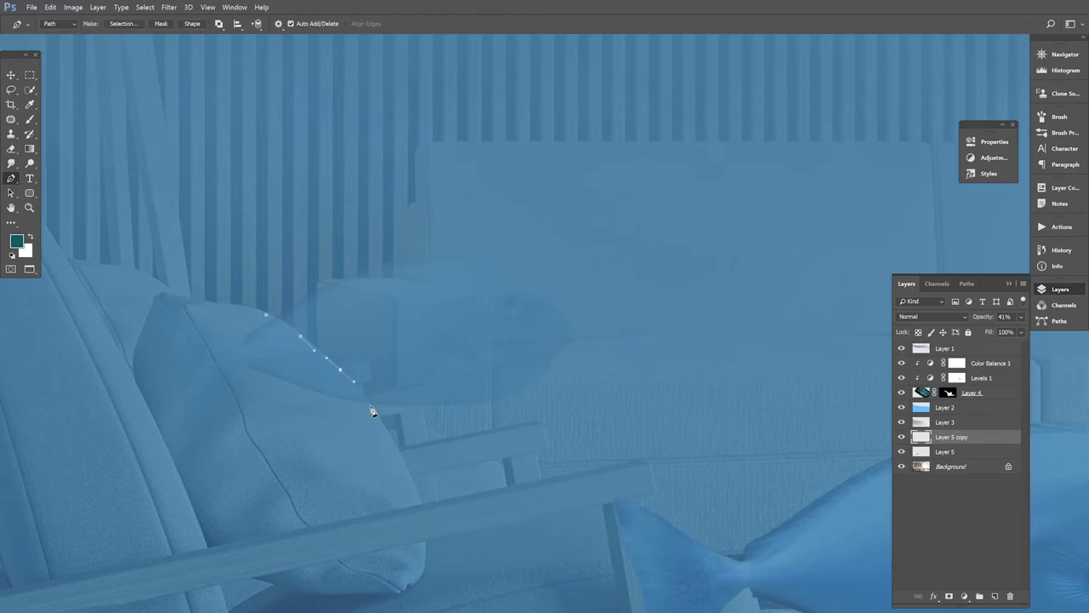
{"action": "left_click", "coordinate": [441, 440]}
{"action": "left_click", "coordinate": [529, 428]}
{"action": "left_click", "coordinate": [569, 380]}
{"action": "left_click", "coordinate": [594, 322]}
{"action": "left_click", "coordinate": [479, 213]}
{"action": "left_click", "coordinate": [302, 229]}
Turn the path into a 1.5 px feathered selection, mask the fish, and restore 100% opacity
{"action": "right_click", "coordinate": [421, 305]}
{"action": "left_click", "coordinate": [463, 75]}
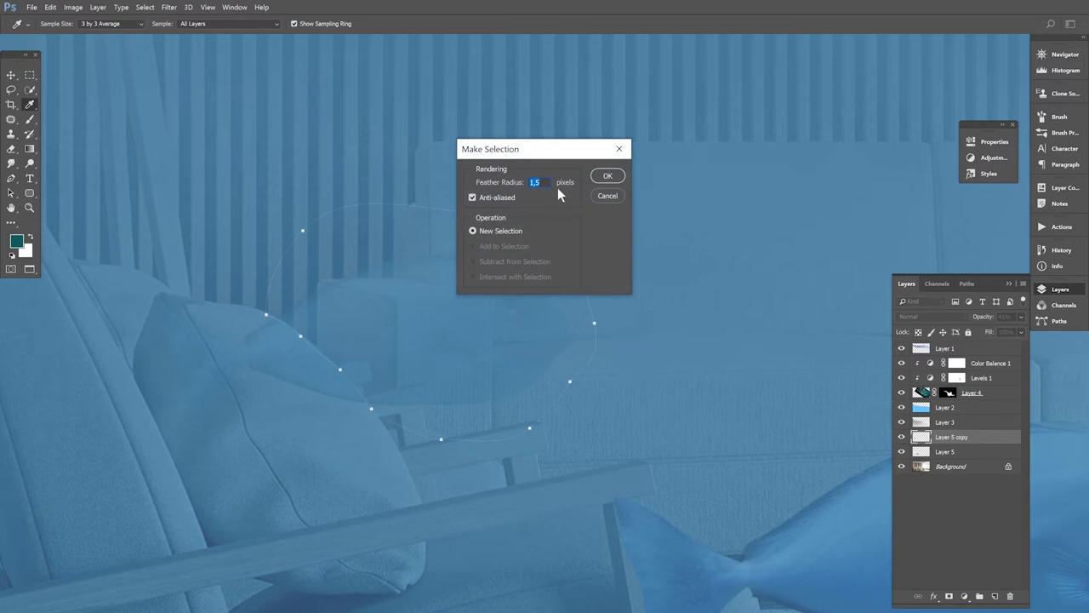
{"action": "left_click", "coordinate": [595, 179]}
{"action": "left_click", "coordinate": [949, 596]}
{"action": "left_click", "coordinate": [1021, 319]}
{"action": "left_click_drag", "start_coordinate": [991, 334], "coordinate": [1020, 344]}
{"action": "left_click", "coordinate": [11, 75]}
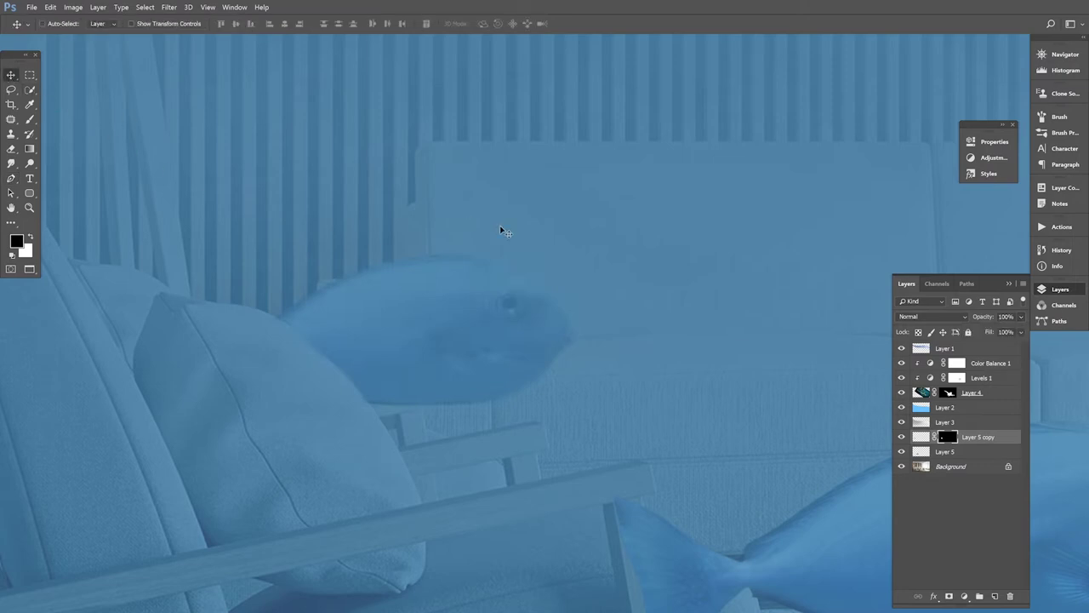
{"action": "key", "text": "ctrl+0"}
Duplicate Layer 5 and place a resized copy near the sofa back
{"action": "left_click", "coordinate": [951, 450]}
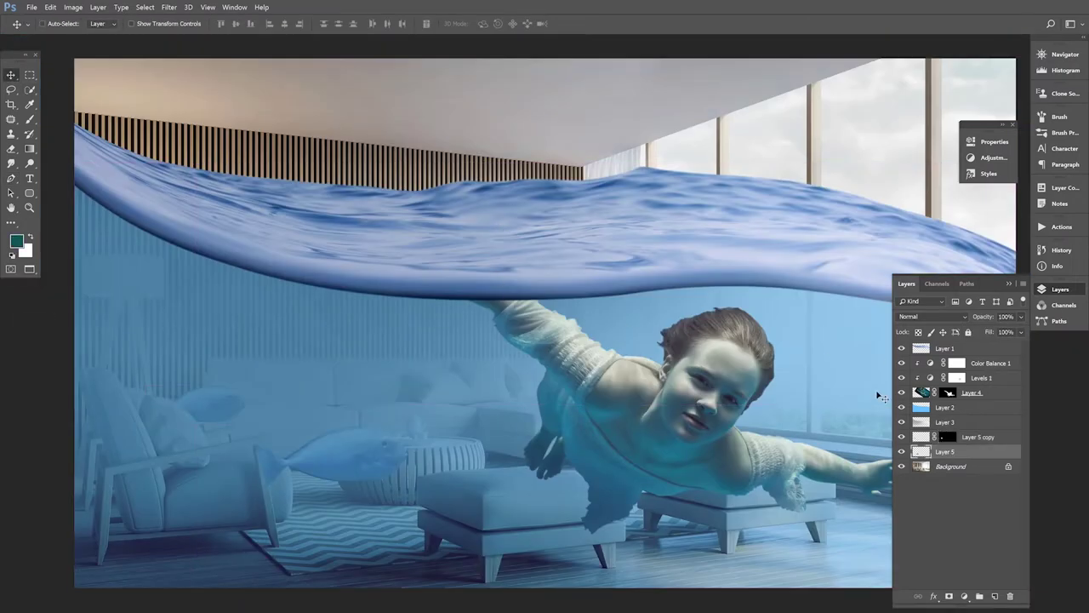
{"action": "left_click_drag", "start_coordinate": [972, 456], "coordinate": [995, 597]}
{"action": "left_click_drag", "start_coordinate": [411, 456], "coordinate": [517, 355]}
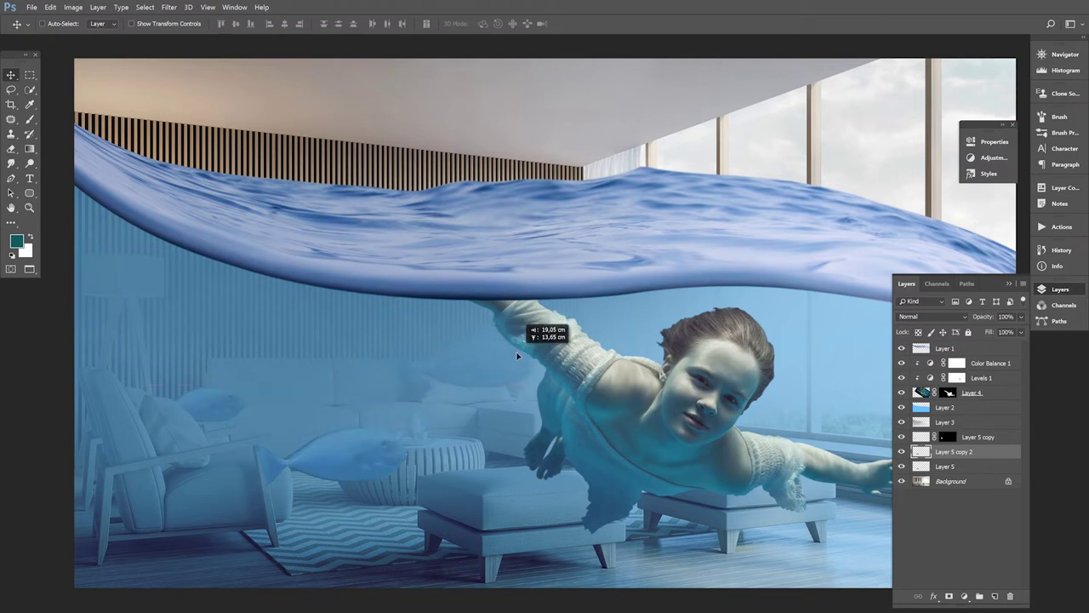
{"action": "mouse_move", "coordinate": [516, 356]}
{"action": "left_mouse_down"}
{"action": "mouse_move", "coordinate": [482, 367]}
{"action": "mouse_move", "coordinate": [490, 353]}
{"action": "mouse_move", "coordinate": [472, 342]}
{"action": "left_mouse_up"}
{"action": "left_click", "coordinate": [50, 7]}
{"action": "left_click", "coordinate": [68, 284]}
{"action": "key", "text": "Return"}
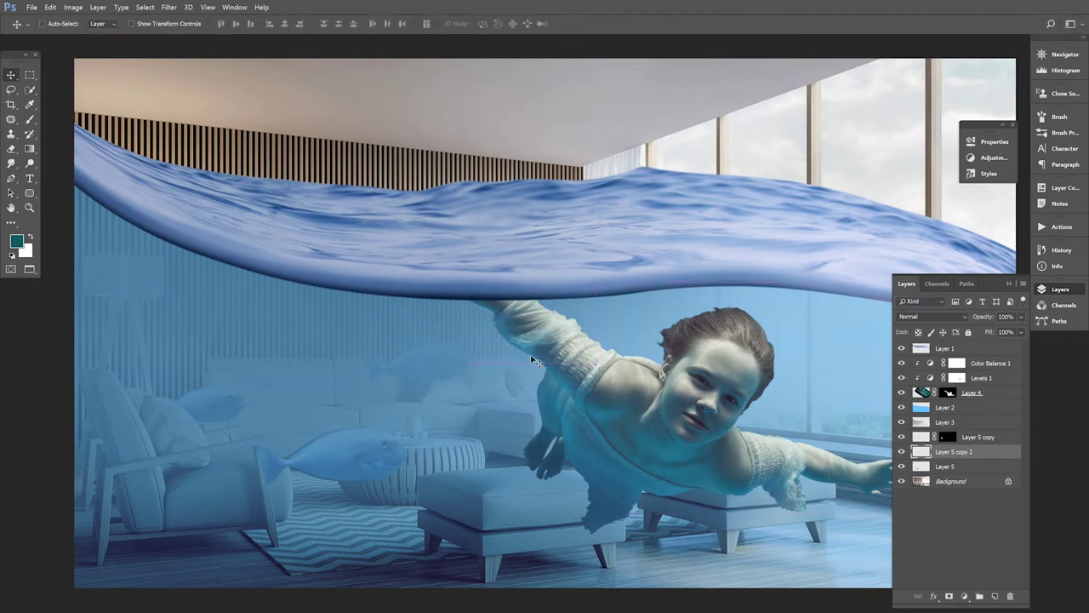
Duplicate the fish again with Ctrl+J and move it beside the girl's outstretched hand
{"action": "left_click", "coordinate": [1009, 283]}
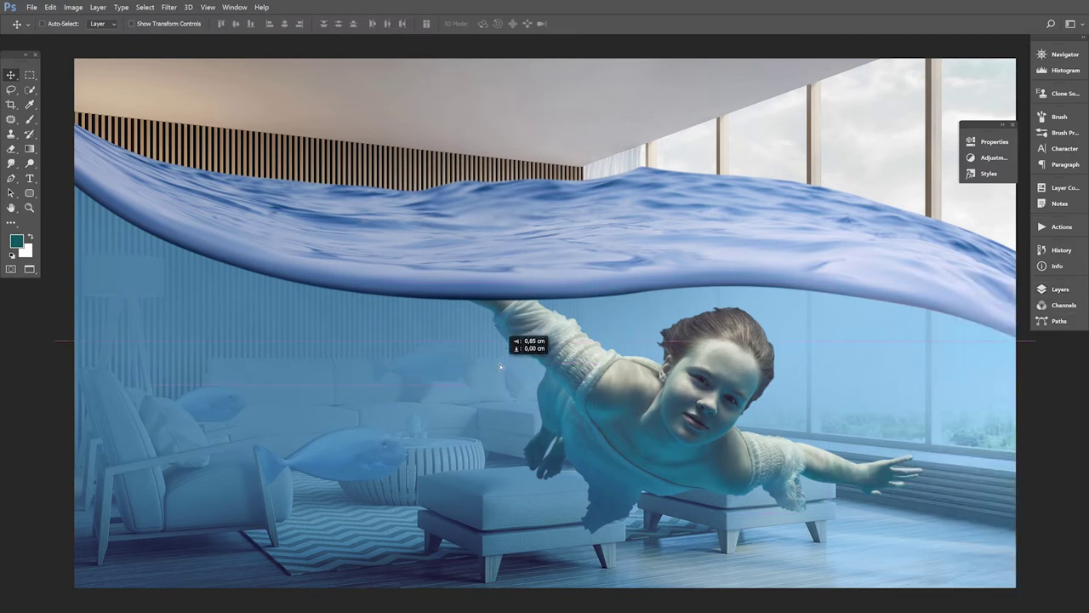
{"action": "left_click", "coordinate": [1060, 289]}
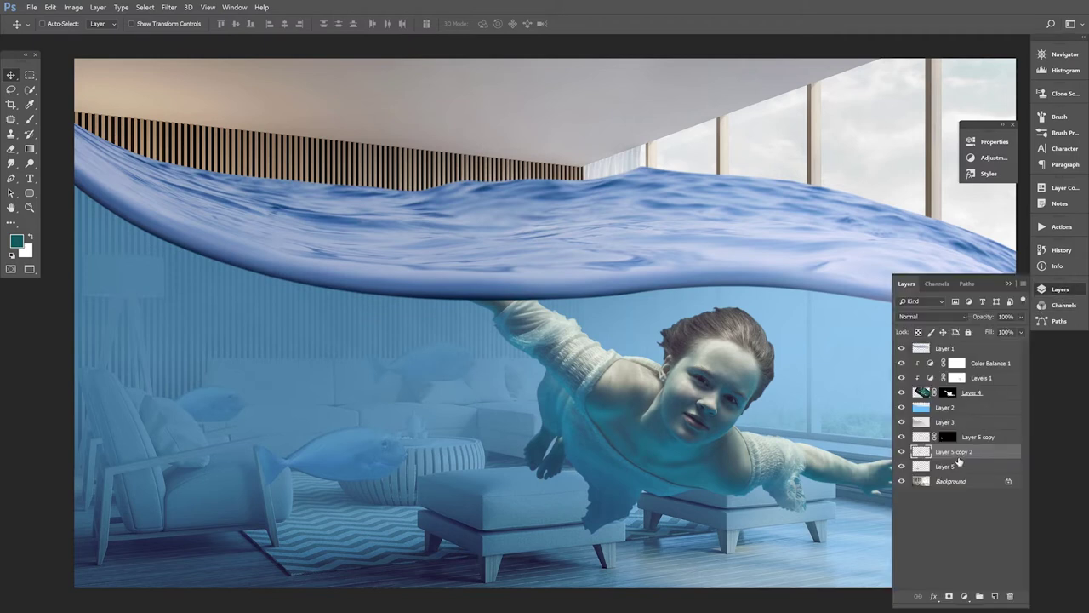
{"action": "key", "text": "ctrl+j"}
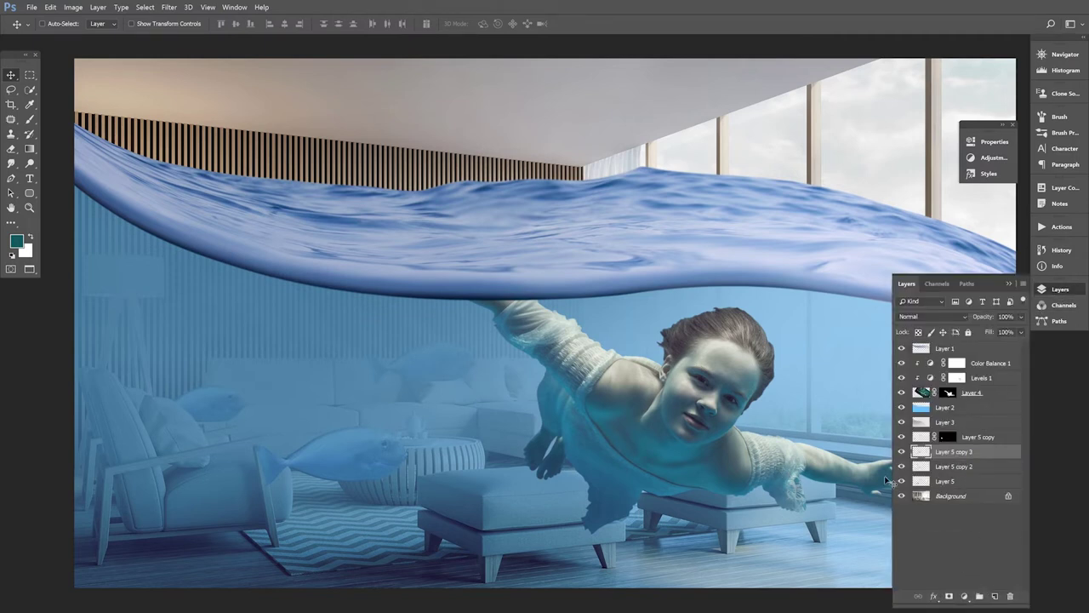
{"action": "left_click", "coordinate": [1008, 282]}
{"action": "left_click_drag", "start_coordinate": [483, 383], "coordinate": [976, 517]}
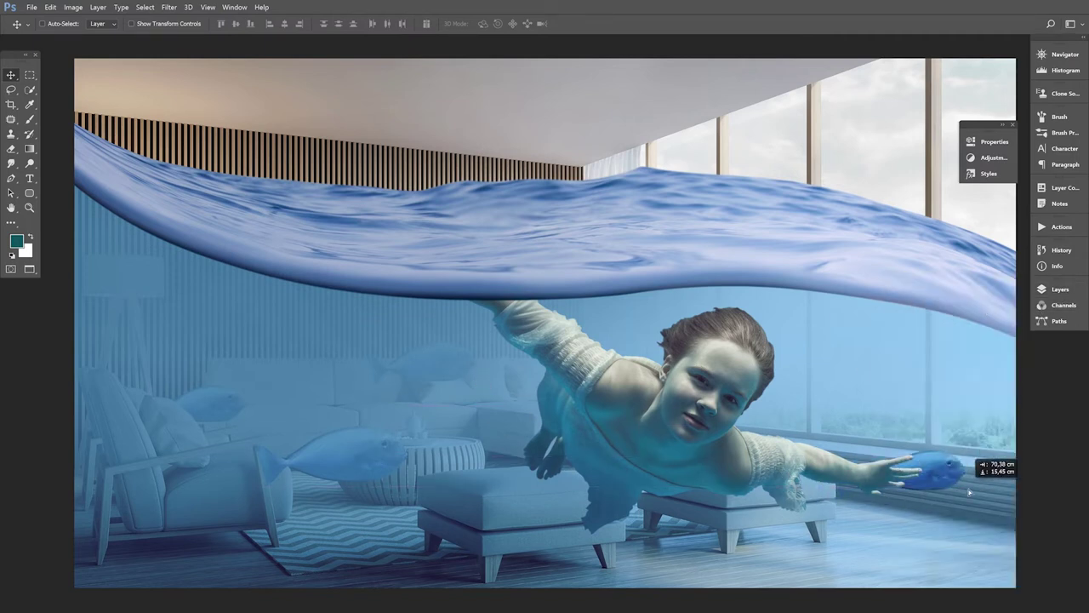
{"action": "mouse_move", "coordinate": [975, 517]}
{"action": "left_mouse_down"}
{"action": "mouse_move", "coordinate": [946, 550]}
{"action": "mouse_move", "coordinate": [944, 418]}
{"action": "left_mouse_up"}
Scale the fish beside the hand to 85% and rotate it 13.8°
{"action": "left_click", "coordinate": [51, 8]}
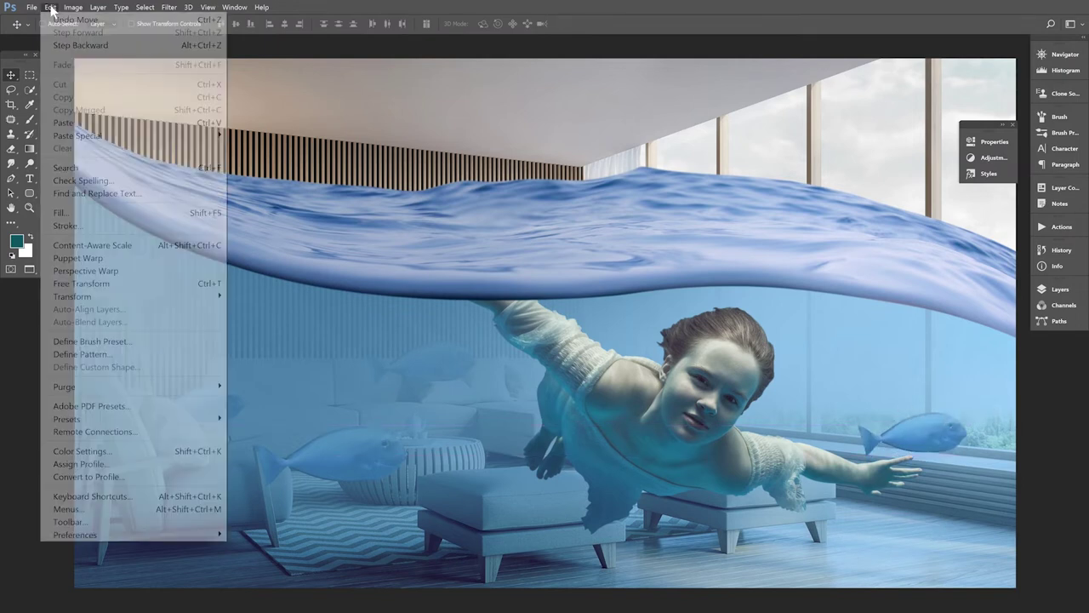
{"action": "left_click", "coordinate": [83, 284]}
{"action": "mouse_move", "coordinate": [969, 414]}
{"action": "left_mouse_down"}
{"action": "mouse_move", "coordinate": [968, 443]}
{"action": "mouse_move", "coordinate": [947, 446]}
{"action": "left_mouse_up"}
{"action": "key", "text": "Return"}
Fade the fish with Levels output black 54, then select the girl's layer
{"action": "left_click", "coordinate": [71, 7]}
{"action": "mouse_move", "coordinate": [96, 39]}
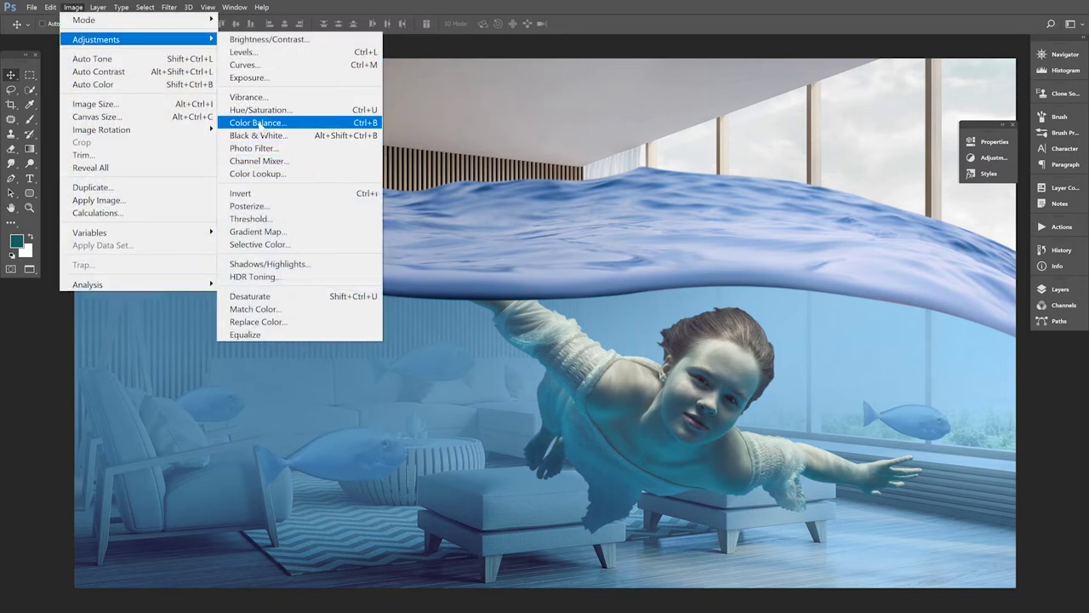
{"action": "left_click", "coordinate": [243, 51]}
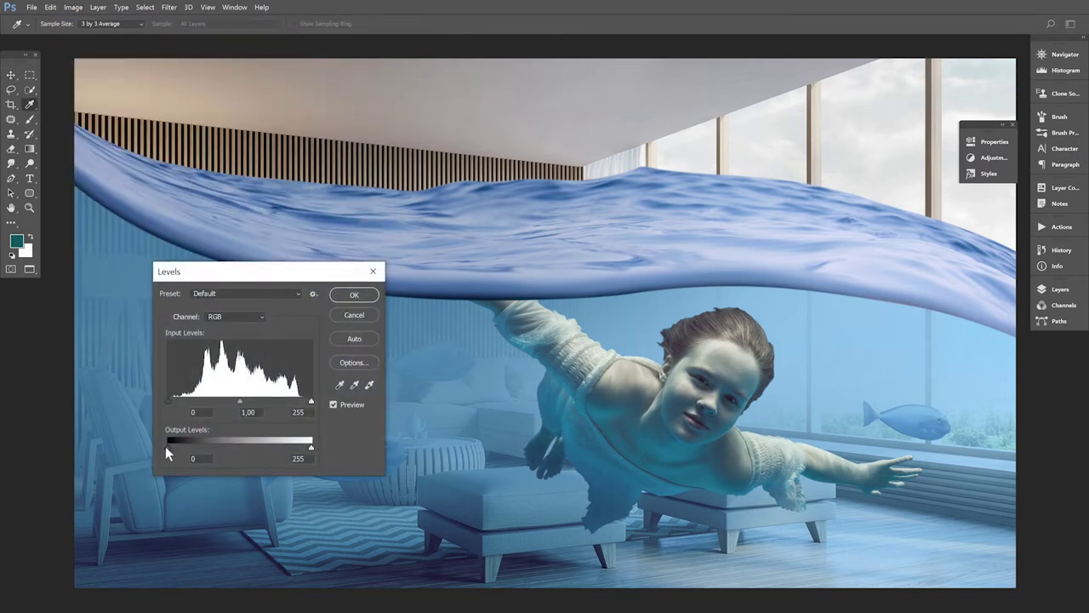
{"action": "left_click_drag", "start_coordinate": [180, 448], "coordinate": [191, 448]}
{"action": "left_click", "coordinate": [354, 294]}
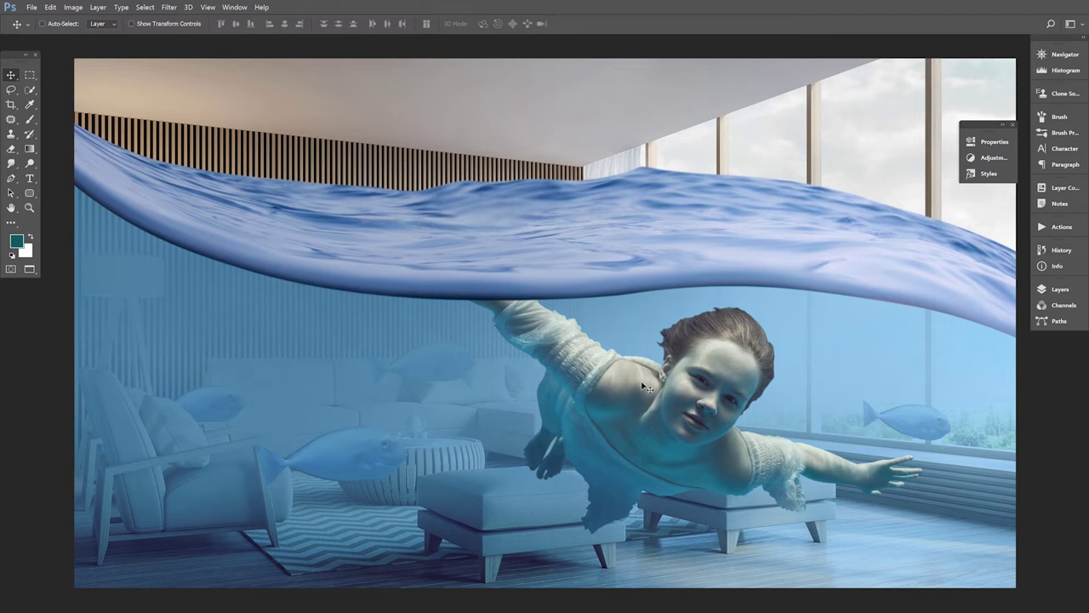
{"action": "left_click", "coordinate": [1060, 289]}
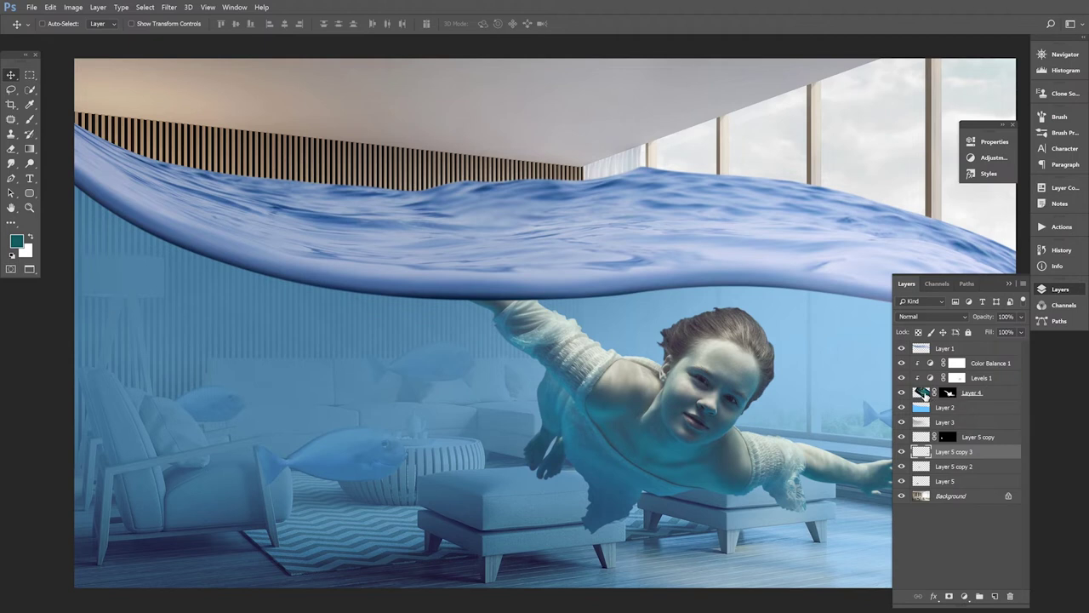
{"action": "left_click", "coordinate": [924, 394]}
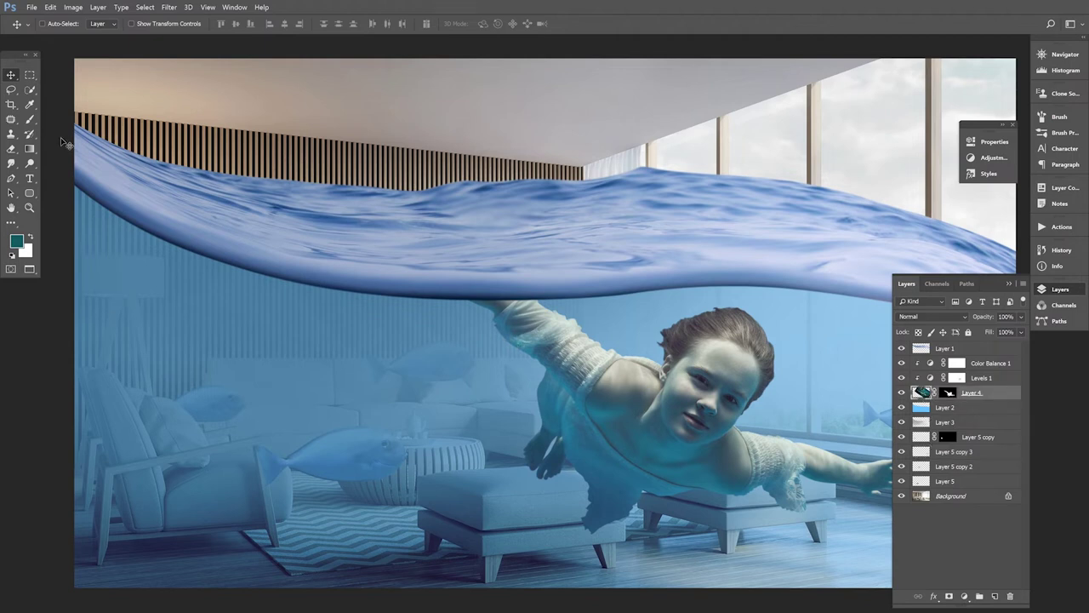
Burn the shadows on the girl's arm and body with the Burn tool limited to Shadows
{"action": "left_click", "coordinate": [29, 164]}
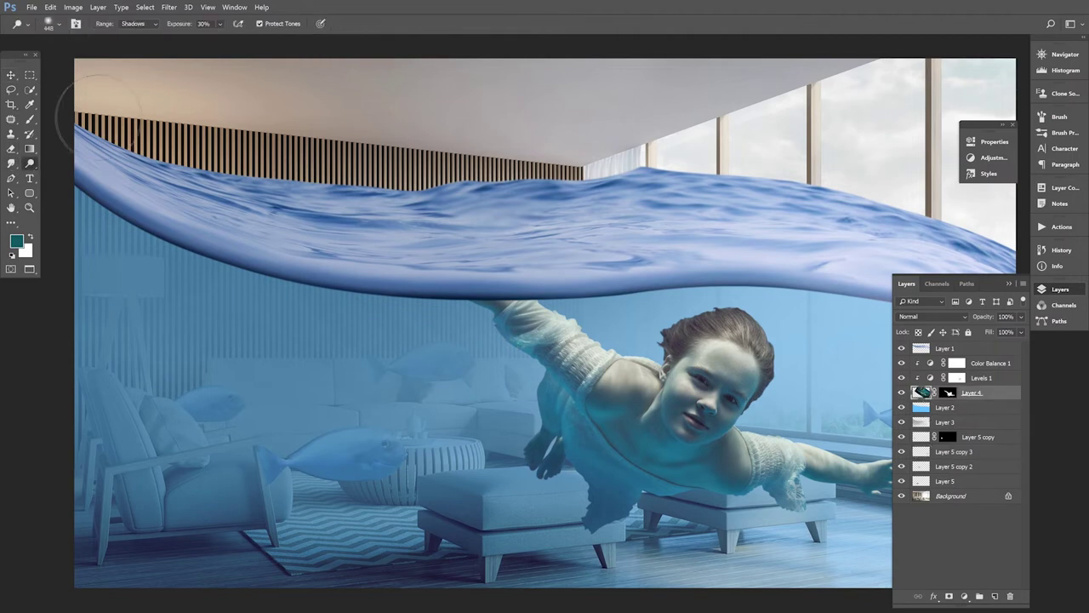
{"action": "left_click", "coordinate": [147, 25]}
{"action": "left_click", "coordinate": [142, 34]}
{"action": "left_click", "coordinate": [205, 24]}
{"action": "mouse_move", "coordinate": [560, 517]}
{"action": "left_mouse_down"}
{"action": "mouse_move", "coordinate": [608, 511]}
{"action": "mouse_move", "coordinate": [481, 439]}
{"action": "mouse_move", "coordinate": [532, 426]}
{"action": "mouse_move", "coordinate": [653, 539]}
{"action": "mouse_move", "coordinate": [745, 515]}
{"action": "left_mouse_up"}
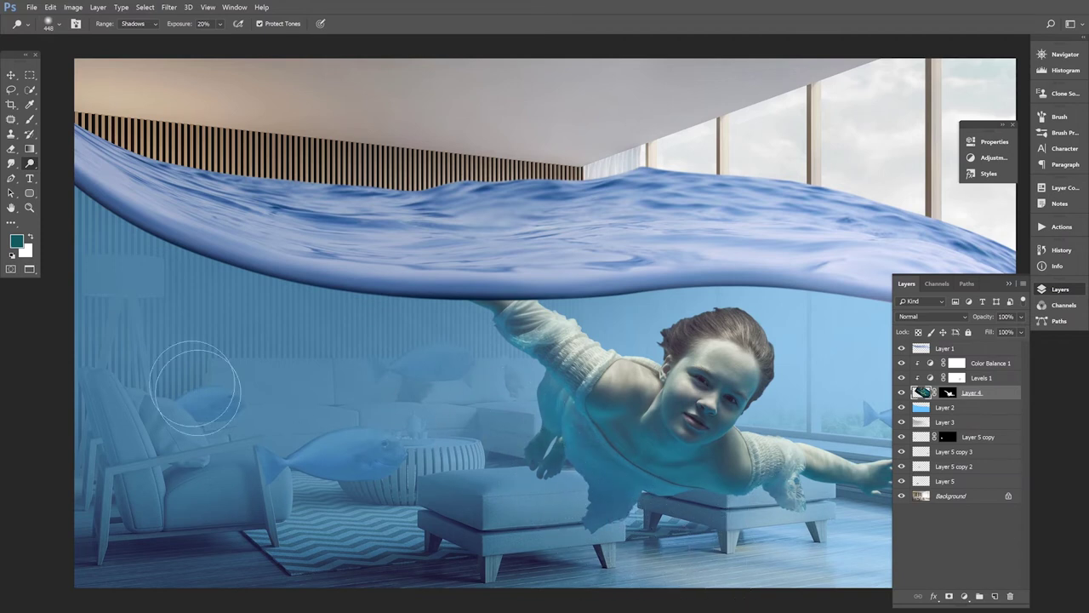
{"action": "left_click", "coordinate": [11, 75]}
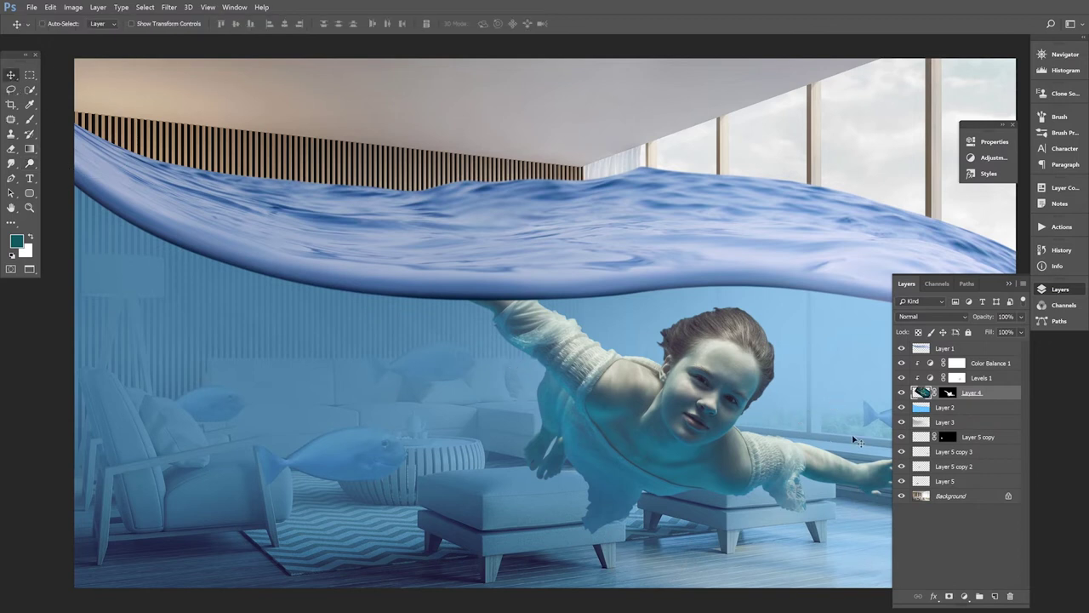
Hide the Layer 5 copy 2 fish and scale the original fish down to about 93%
{"action": "left_click", "coordinate": [901, 466]}
{"action": "left_click", "coordinate": [944, 481]}
{"action": "left_click", "coordinate": [51, 7]}
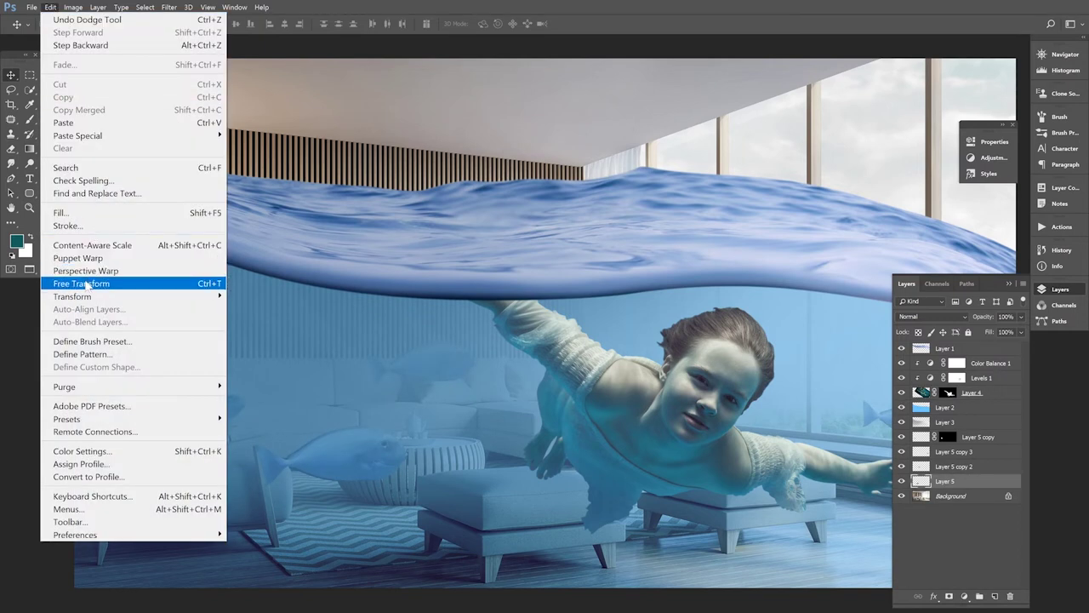
{"action": "left_click", "coordinate": [64, 282]}
{"action": "mouse_move", "coordinate": [413, 424]}
{"action": "left_mouse_down"}
{"action": "mouse_move", "coordinate": [378, 438]}
{"action": "mouse_move", "coordinate": [397, 470]}
{"action": "mouse_move", "coordinate": [384, 444]}
{"action": "left_mouse_up"}
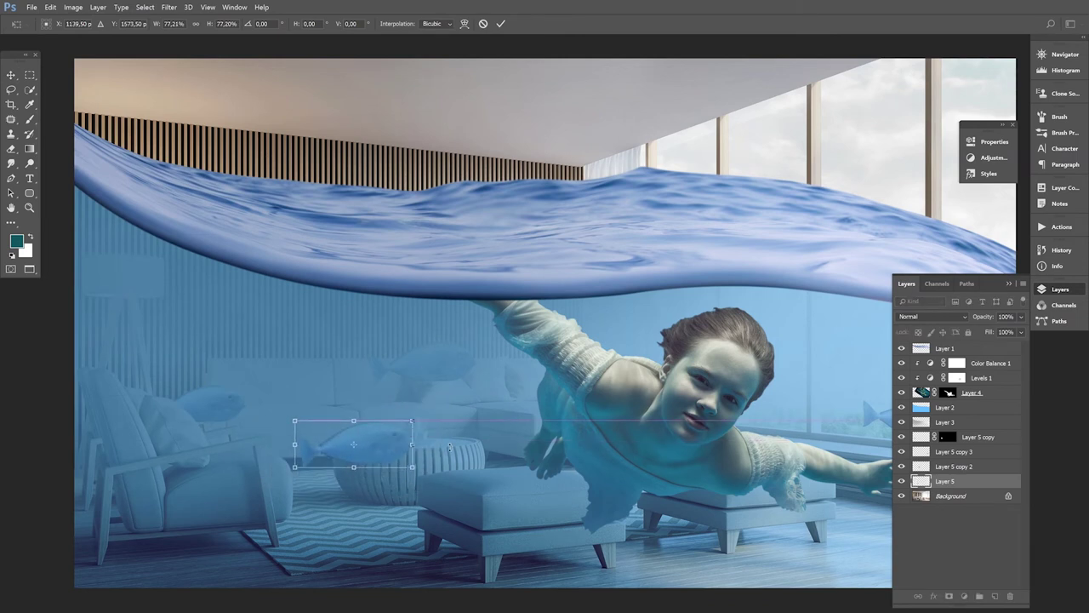
{"action": "key", "text": "Return"}
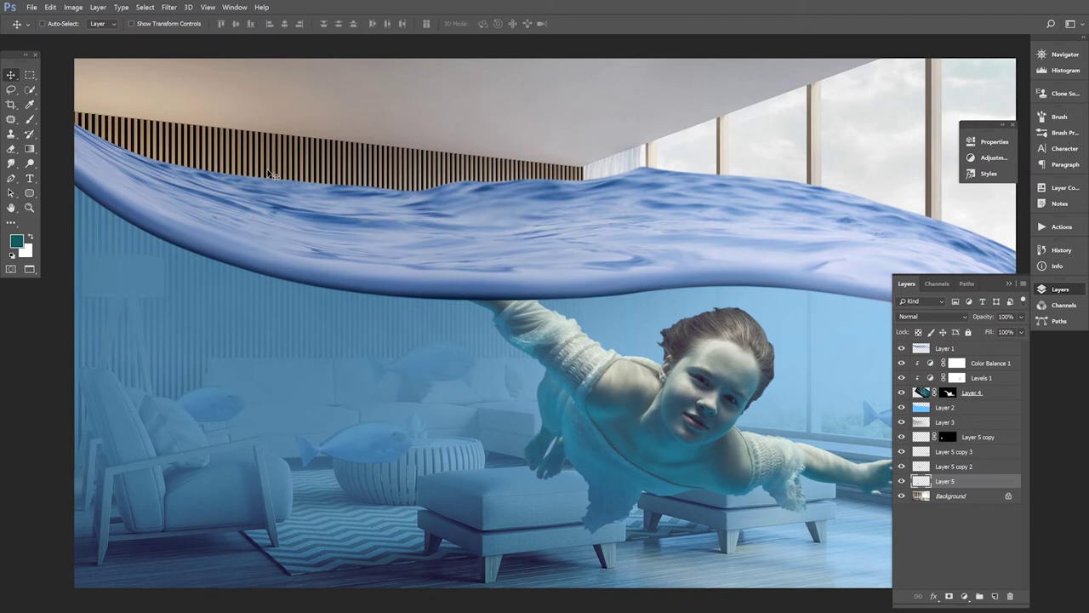
Flip the fish horizontally and nudge it slightly to the right
{"action": "left_click", "coordinate": [53, 7]}
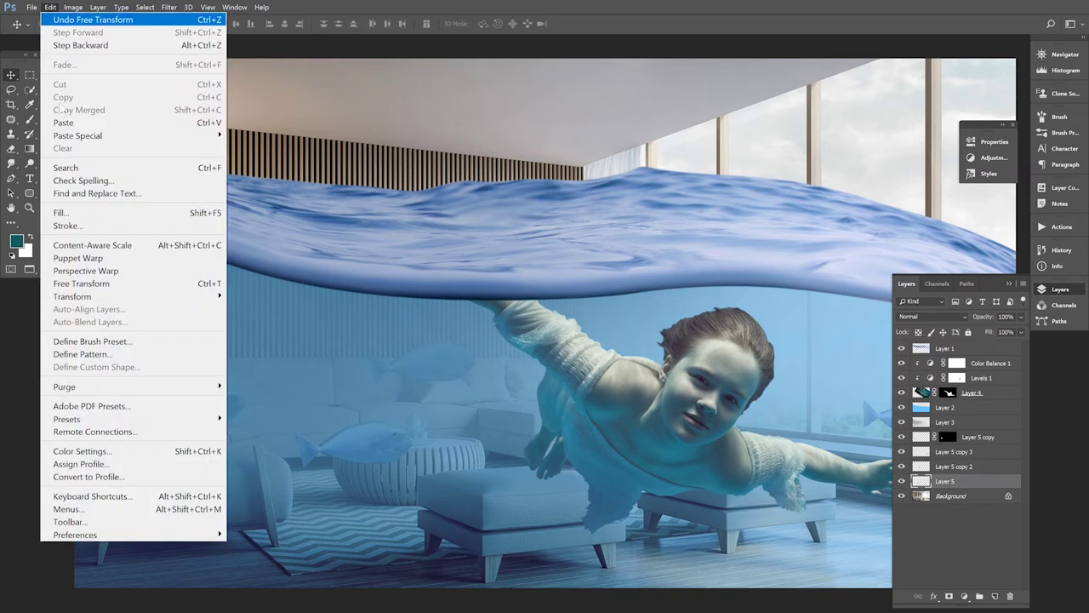
{"action": "left_click", "coordinate": [77, 280]}
{"action": "right_click", "coordinate": [385, 451]}
{"action": "left_click", "coordinate": [427, 429]}
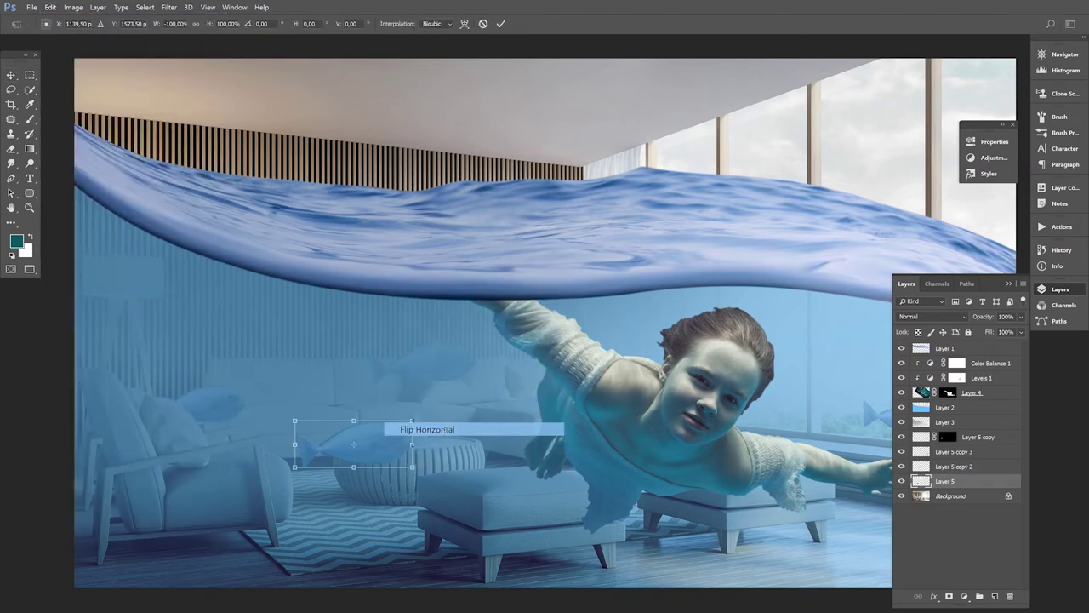
{"action": "left_click_drag", "start_coordinate": [362, 445], "coordinate": [388, 446]}
{"action": "key", "text": "Return"}
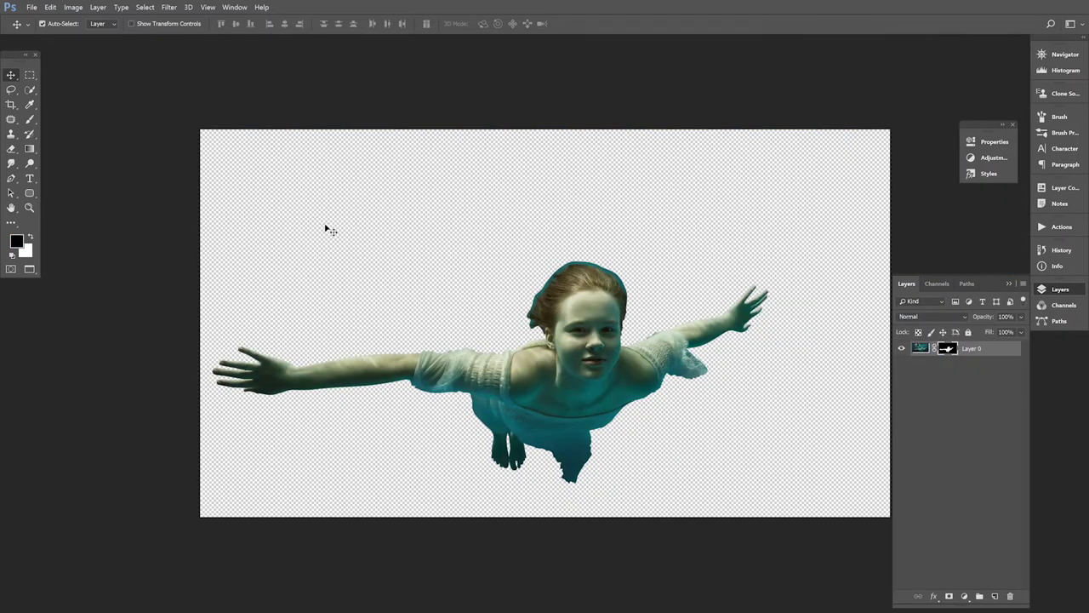
Close the girl cutout document without saving its changes
{"action": "left_click", "coordinate": [32, 7]}
{"action": "left_click", "coordinate": [53, 114]}
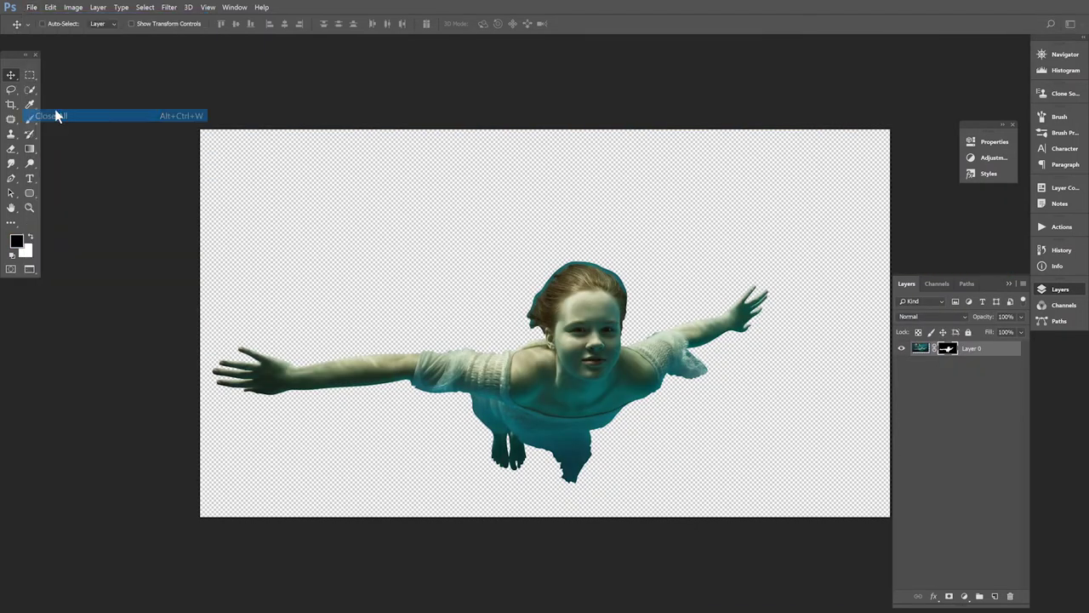
{"action": "left_click", "coordinate": [619, 222]}
{"action": "left_click", "coordinate": [34, 8]}
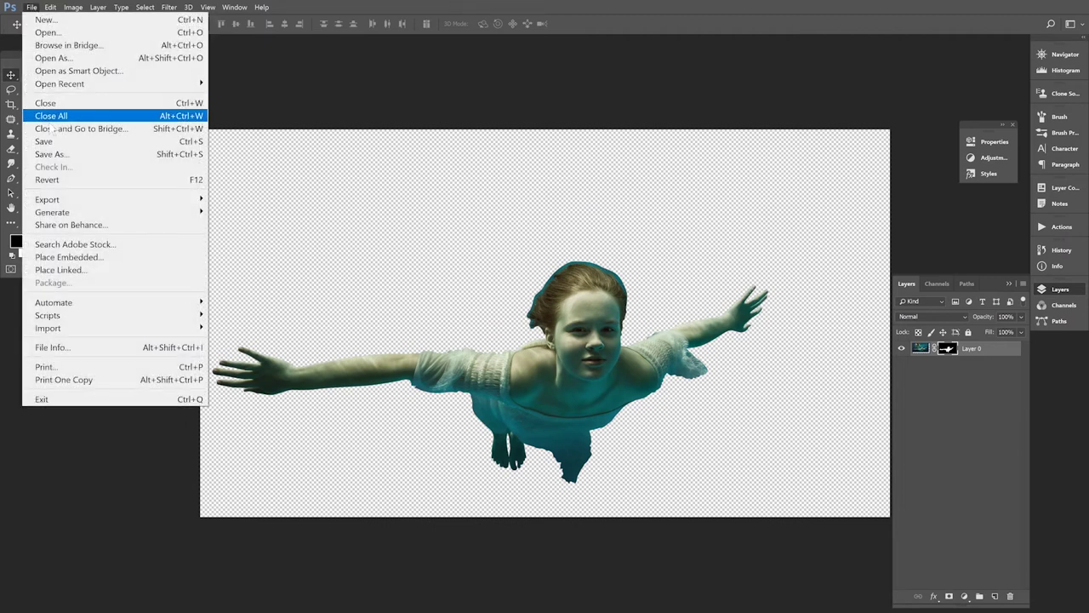
{"action": "left_click", "coordinate": [46, 103]}
{"action": "left_click", "coordinate": [571, 223]}
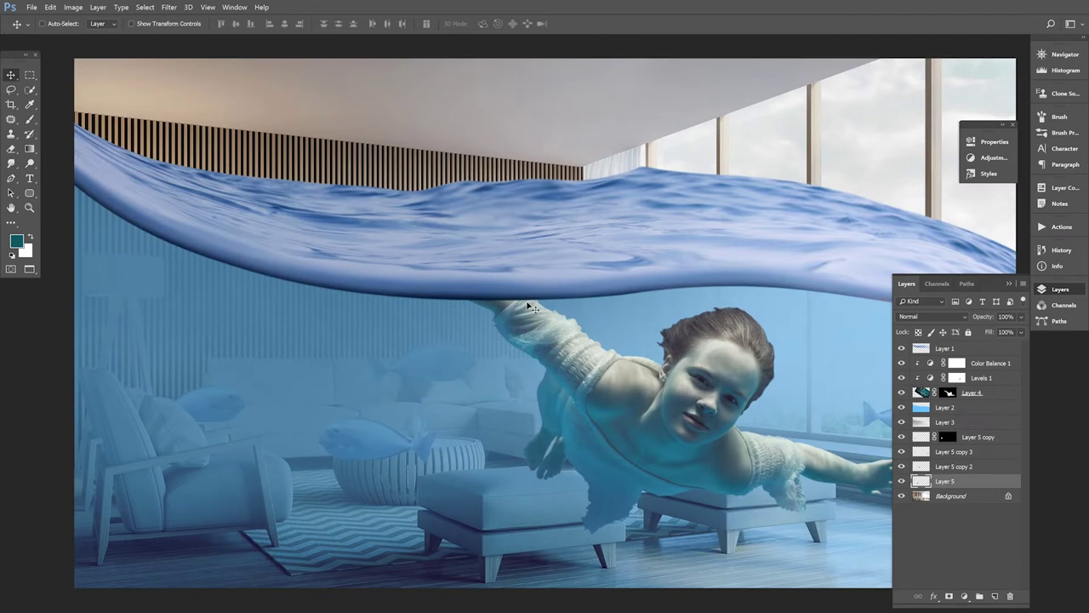
Open shutterstock_1543386947.jpg from the underwater folder in Adobe Photoshop 2020
{"action": "key", "text": "alt+Tab"}
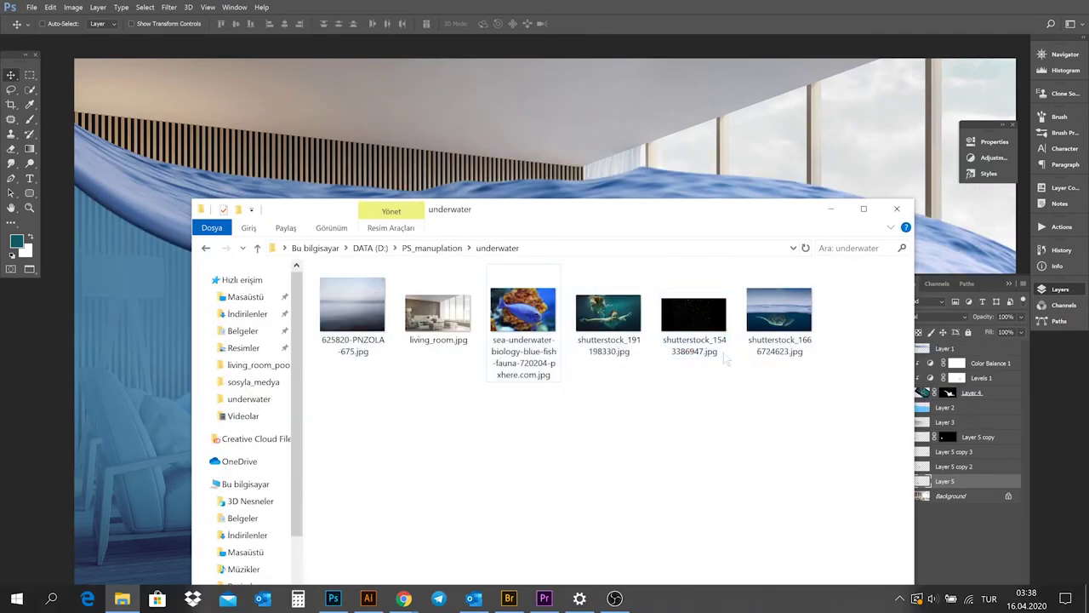
{"action": "right_click", "coordinate": [693, 317]}
{"action": "mouse_move", "coordinate": [732, 363]}
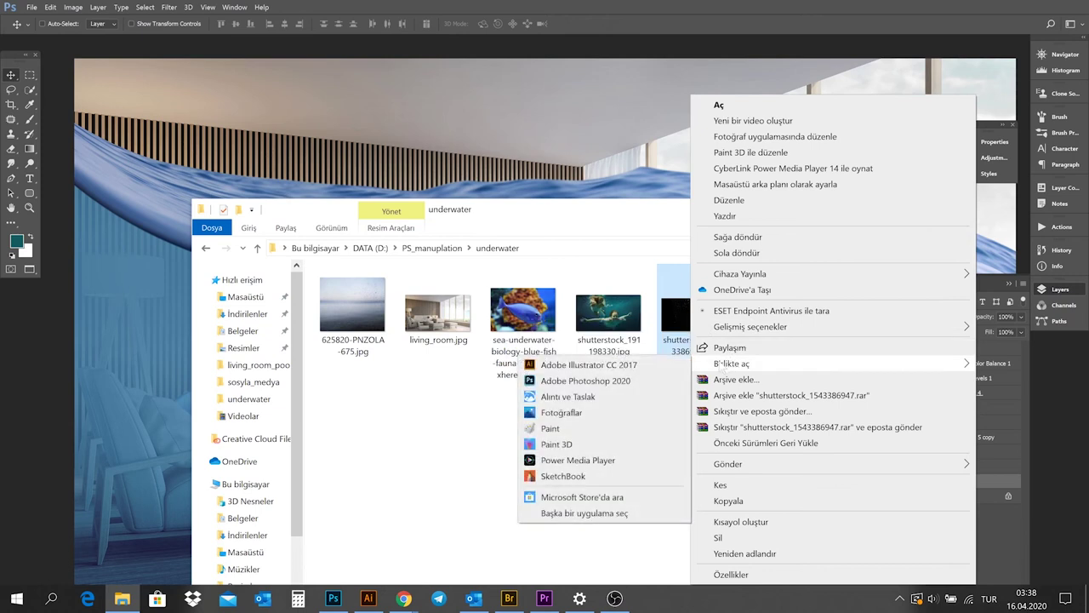
{"action": "left_click", "coordinate": [572, 448]}
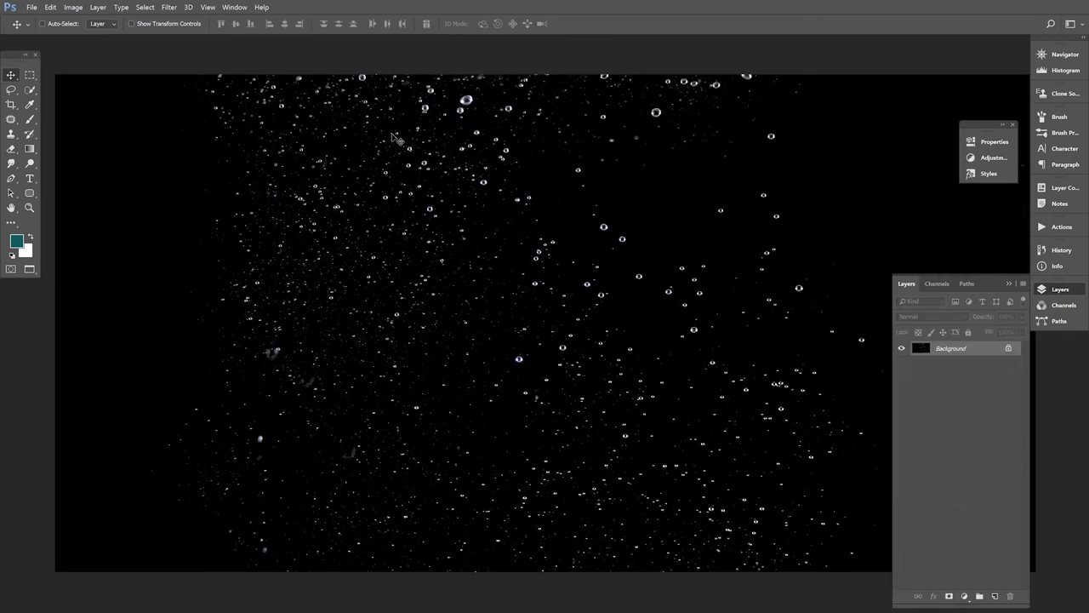
Select all of the bubbles image, copy it, and close the bubbles document
{"action": "left_click", "coordinate": [145, 8]}
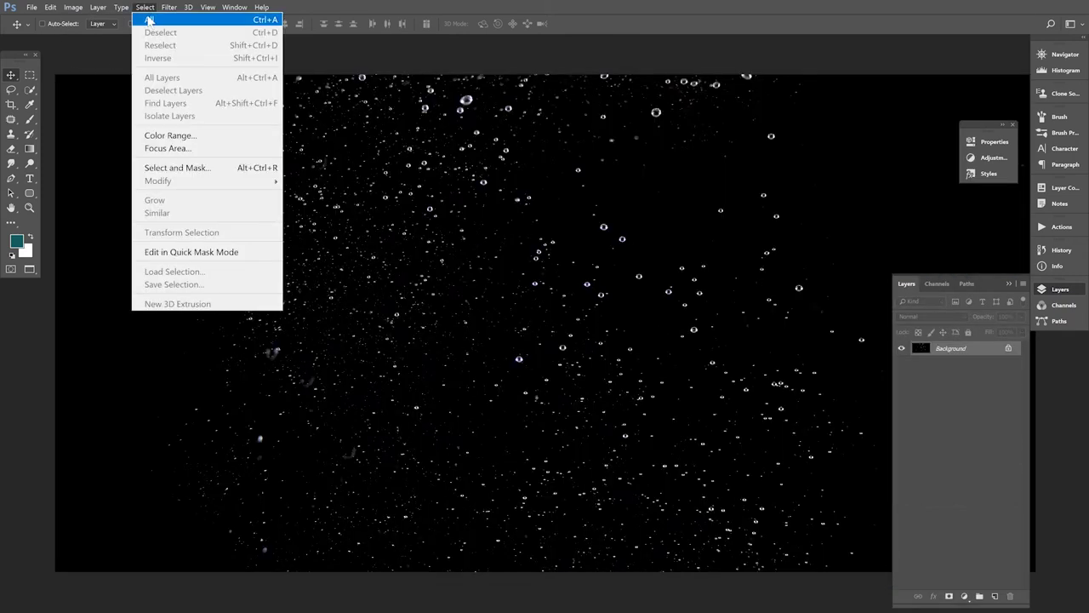
{"action": "left_click", "coordinate": [158, 25]}
{"action": "left_click", "coordinate": [51, 8]}
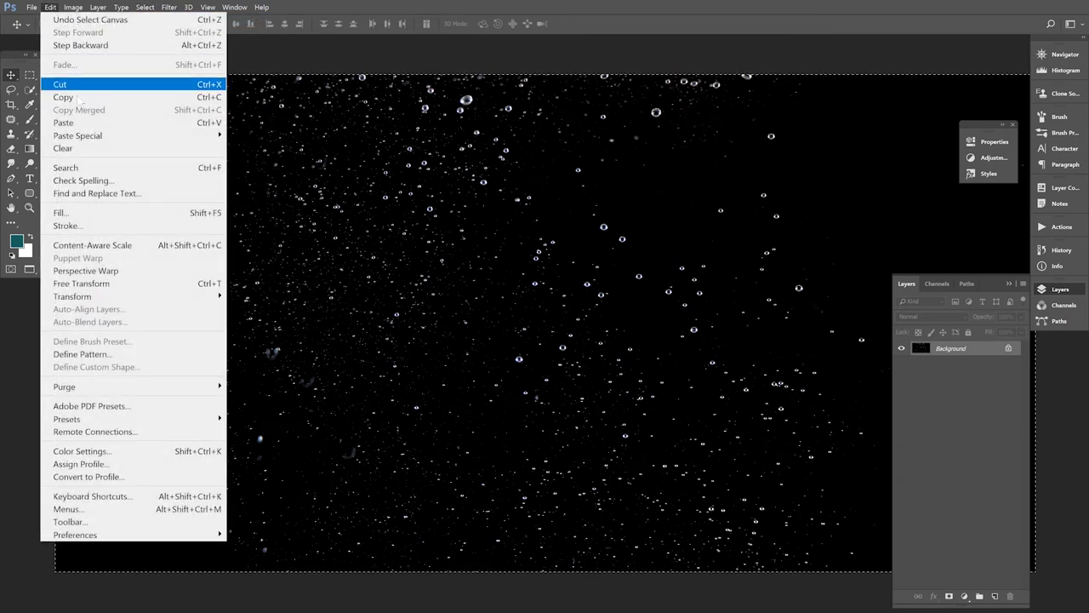
{"action": "left_click", "coordinate": [60, 97]}
{"action": "left_click", "coordinate": [30, 7]}
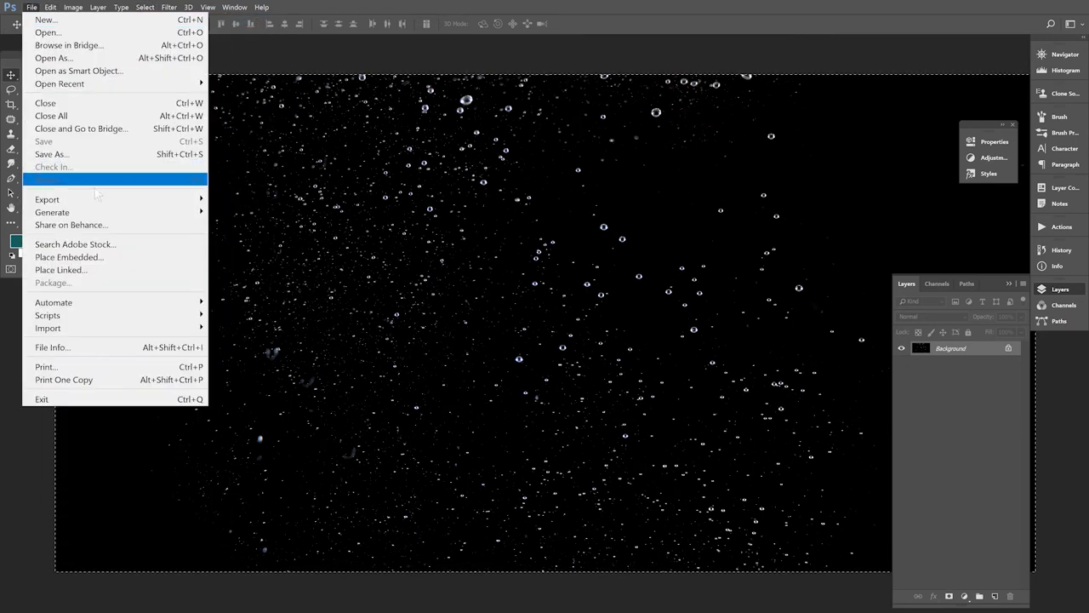
{"action": "left_click", "coordinate": [60, 99]}
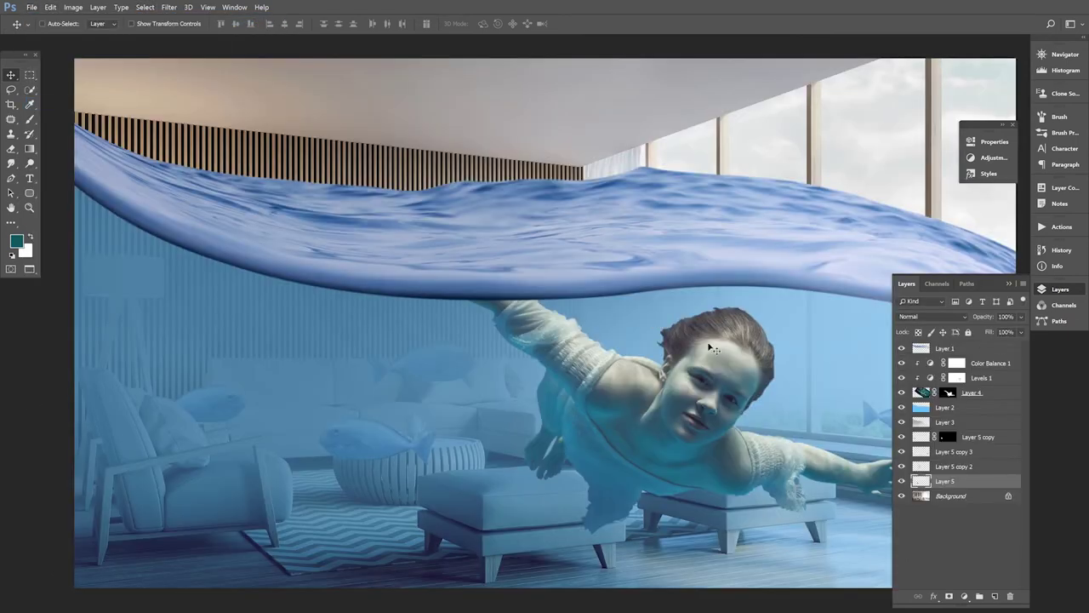
Paste the bubbles as a new layer above Layer 2 and zoom out to see the composite
{"action": "left_click", "coordinate": [939, 410]}
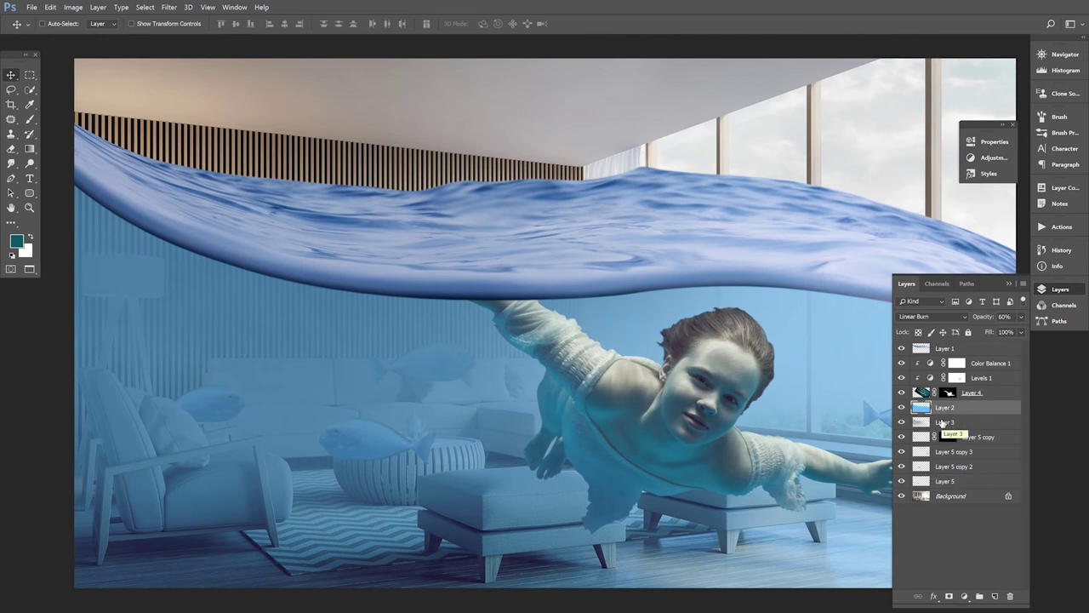
{"action": "left_click", "coordinate": [50, 8]}
{"action": "left_click", "coordinate": [51, 117]}
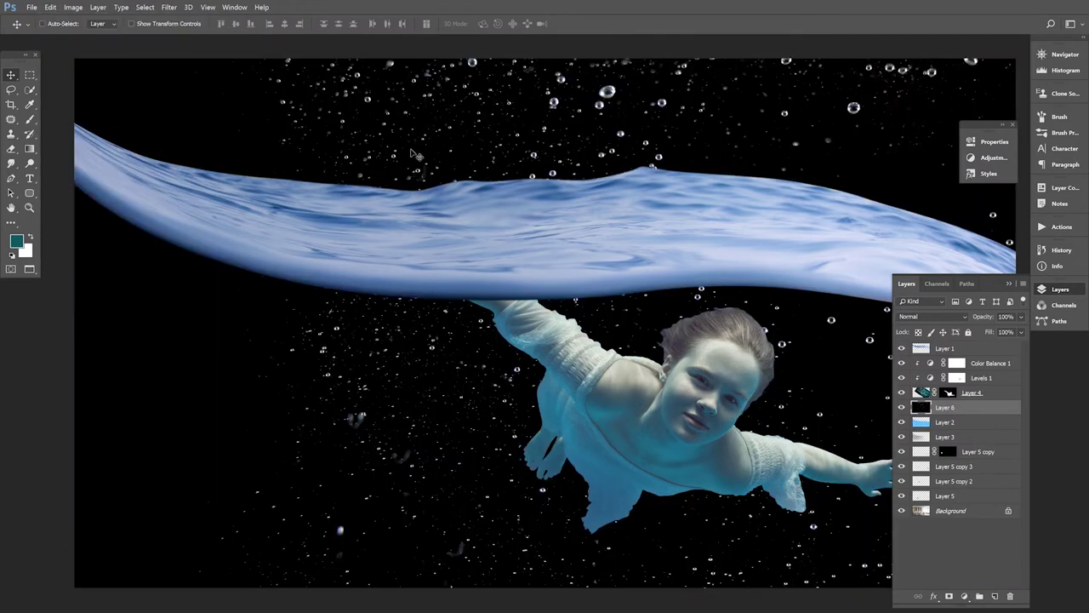
{"action": "key", "text": "ctrl+minus"}
{"action": "key", "text": "ctrl+minus"}
{"action": "key", "text": "ctrl+minus"}
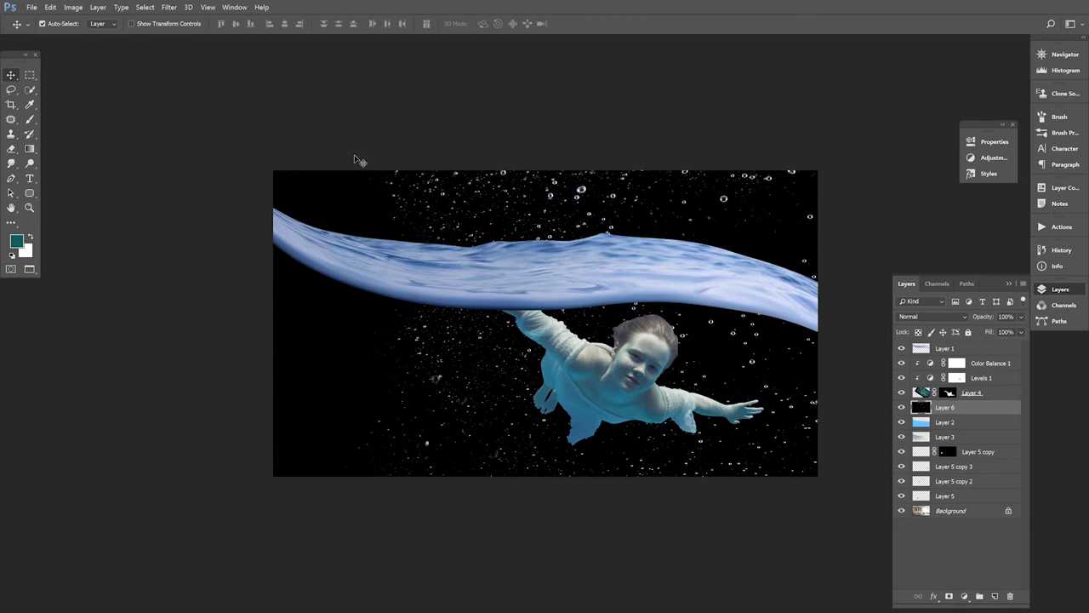
{"action": "key", "text": "ctrl+minus"}
Scale the bubbles to about 86% and add a duplicate shifted right over the gap
{"action": "left_click", "coordinate": [50, 8]}
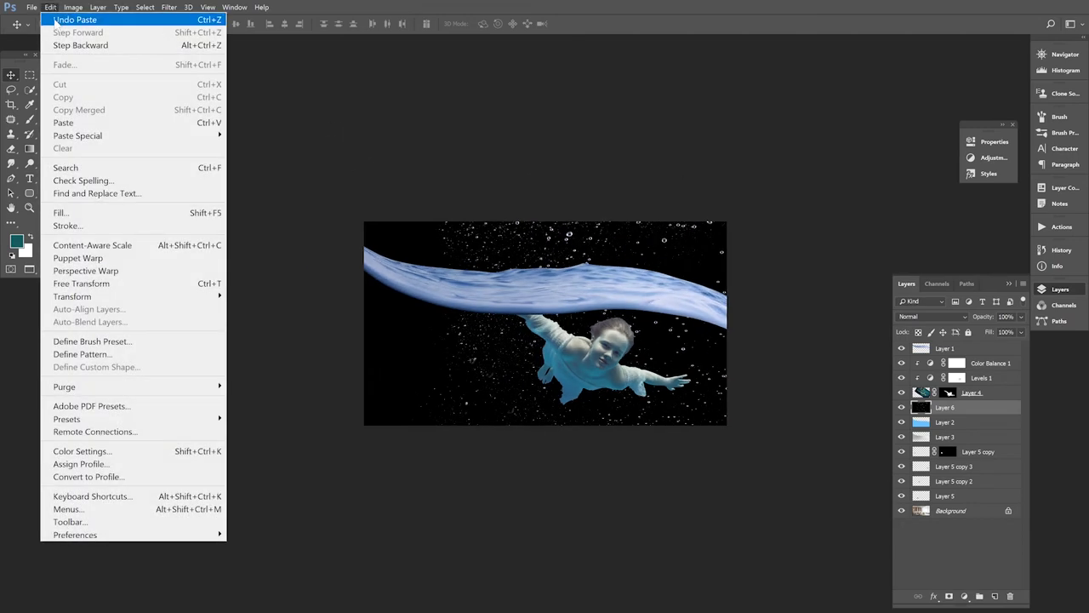
{"action": "left_click", "coordinate": [85, 282]}
{"action": "mouse_move", "coordinate": [854, 470]}
{"action": "left_mouse_down"}
{"action": "mouse_move", "coordinate": [765, 435]}
{"action": "mouse_move", "coordinate": [597, 412]}
{"action": "left_mouse_up"}
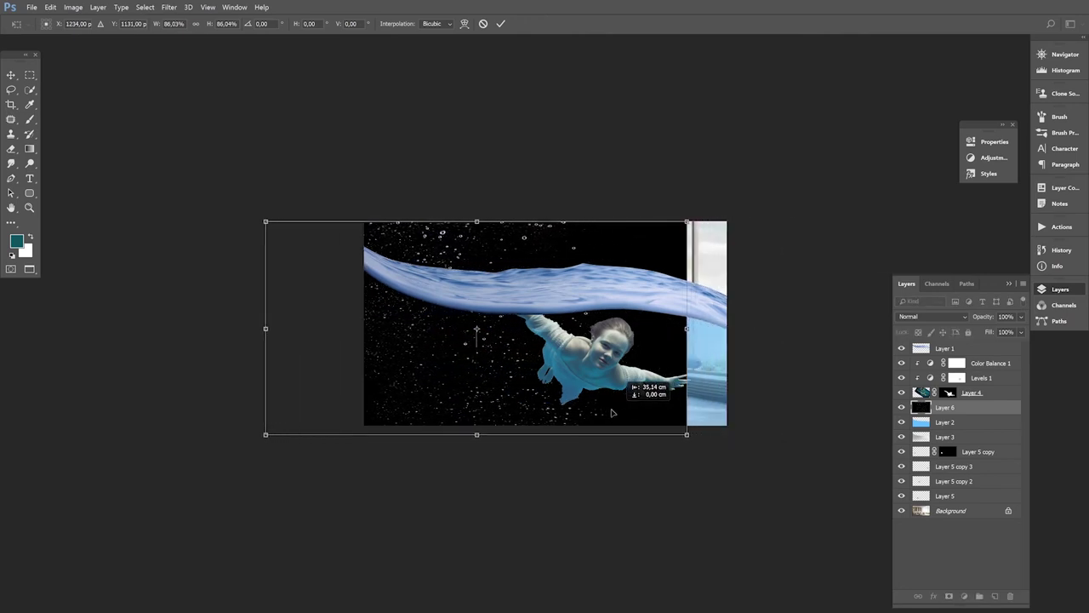
{"action": "key", "text": "Return"}
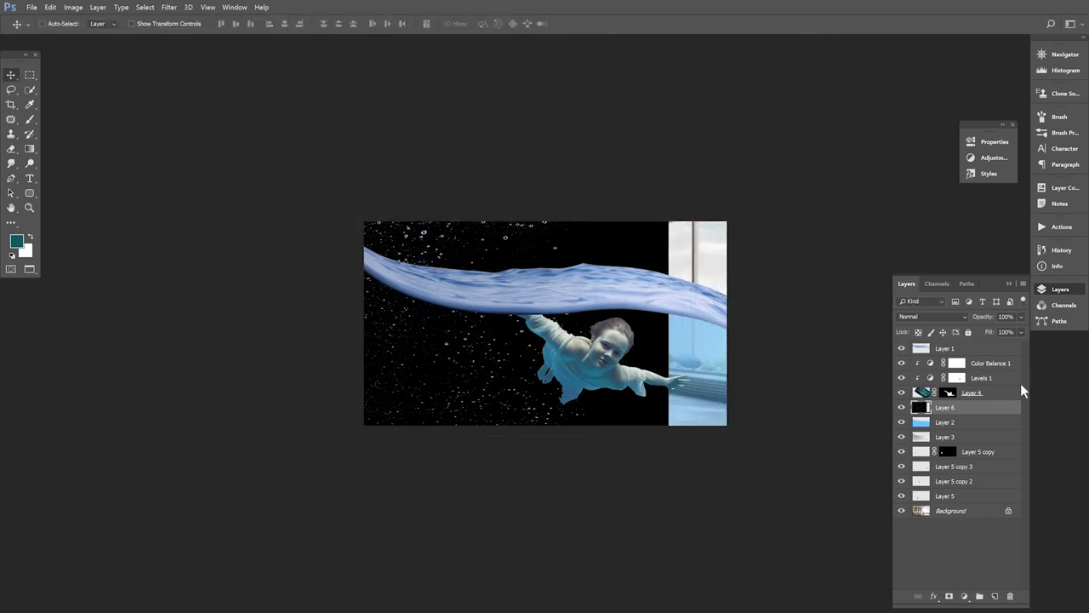
{"action": "left_click_drag", "start_coordinate": [961, 439], "coordinate": [994, 596]}
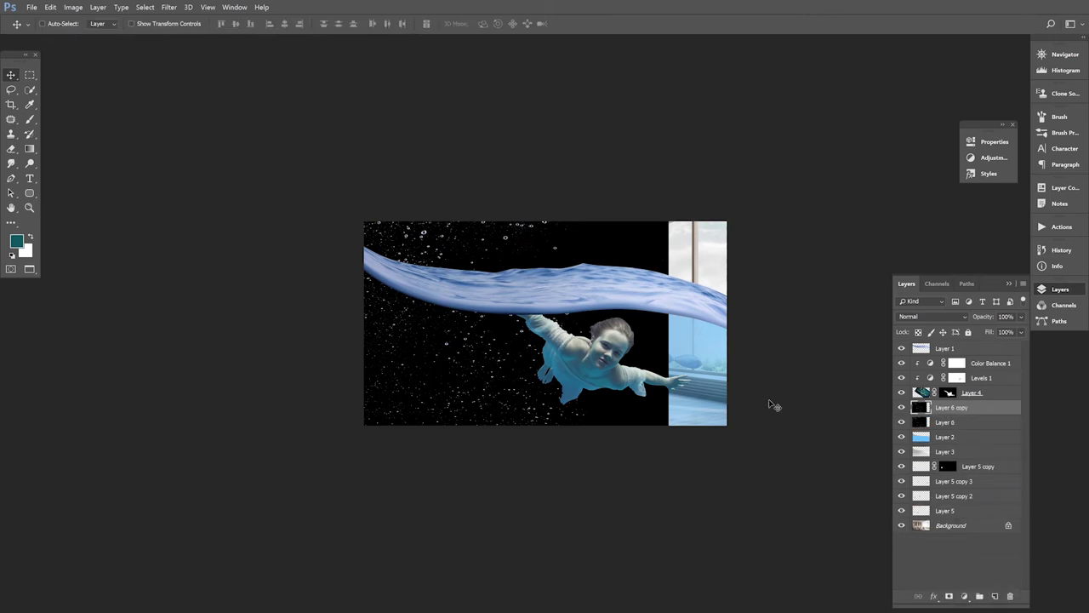
{"action": "left_click_drag", "start_coordinate": [525, 347], "coordinate": [734, 348]}
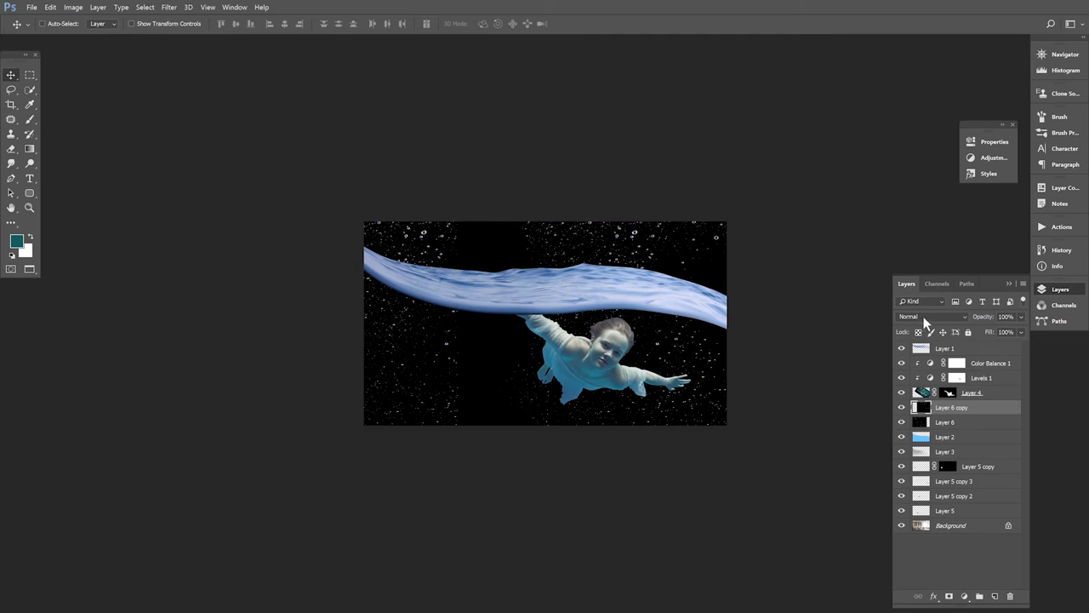
Set the bubbles copy to Lighten and add a black-filled Layer 7 above Layer 2
{"action": "left_click", "coordinate": [924, 317]}
{"action": "left_click", "coordinate": [923, 390]}
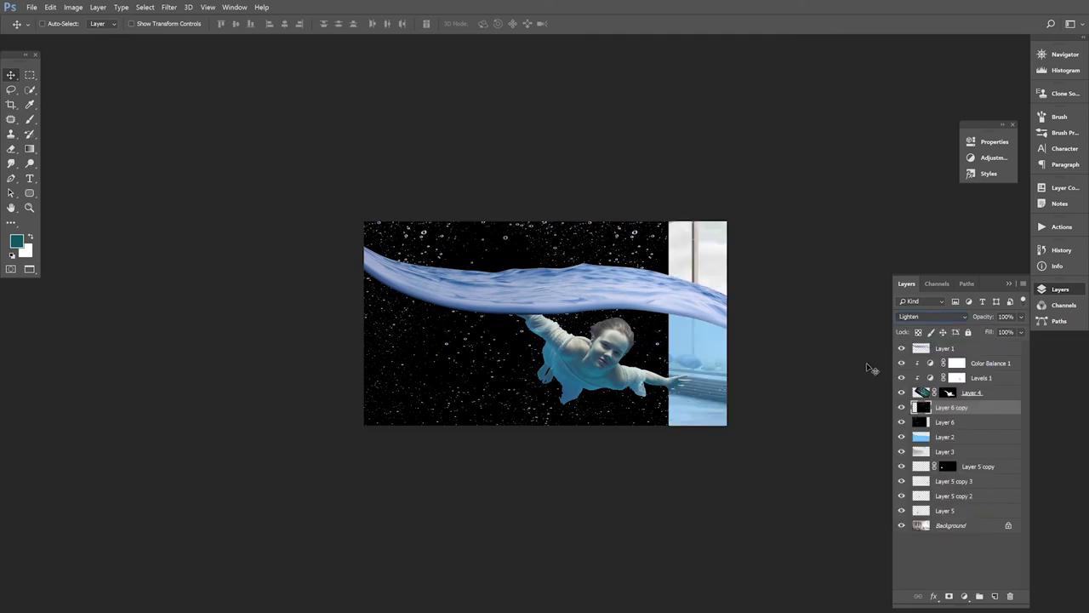
{"action": "left_click", "coordinate": [939, 438]}
{"action": "left_click", "coordinate": [995, 596]}
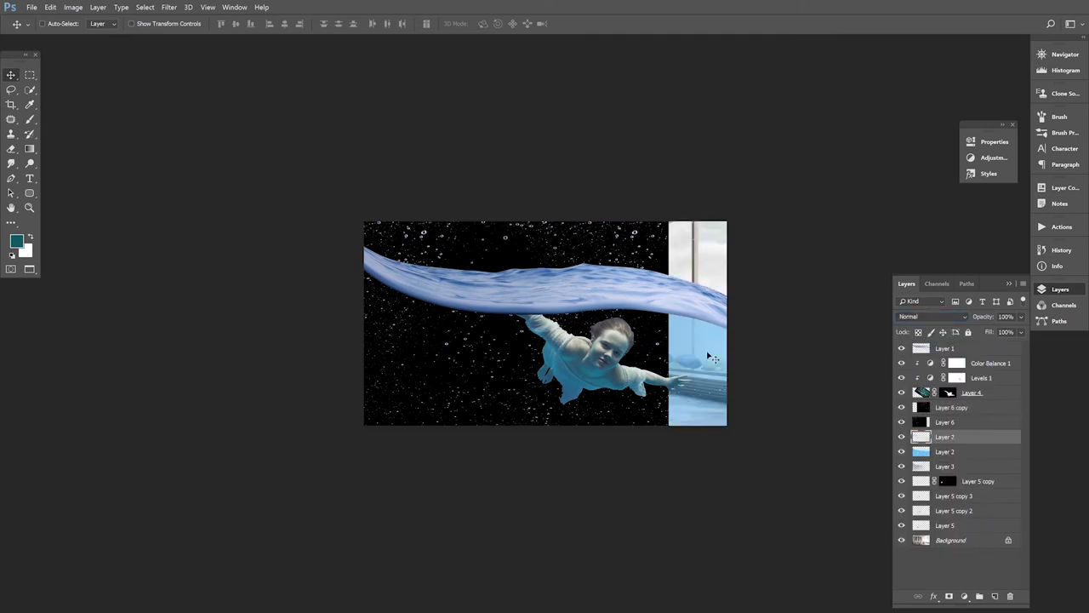
{"action": "left_click", "coordinate": [12, 255]}
{"action": "left_click", "coordinate": [50, 7]}
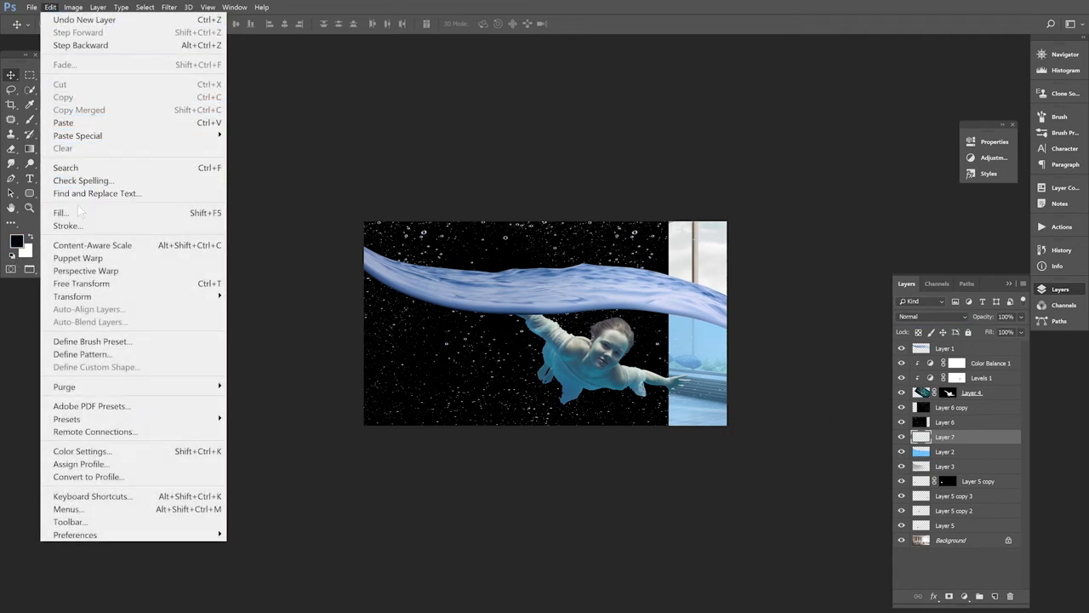
{"action": "left_click", "coordinate": [78, 212]}
{"action": "left_click", "coordinate": [620, 176]}
Set Layer 6 copy to Lighten and merge it with Layer 6 and Layer 7
{"action": "key", "text": "v"}
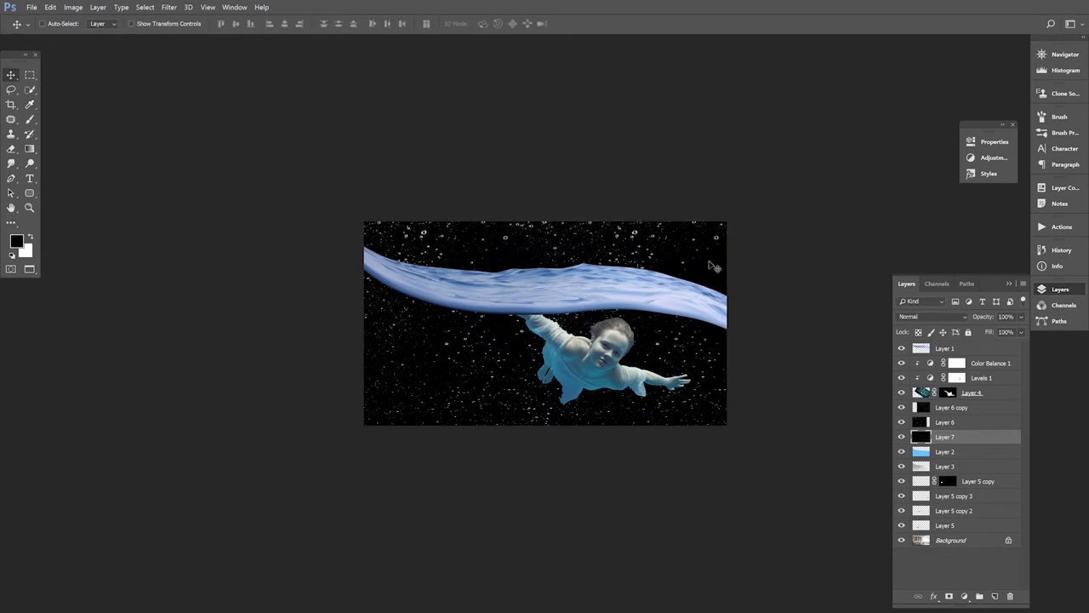
{"action": "left_click", "coordinate": [926, 410]}
{"action": "key", "text": "alt+shift+g"}
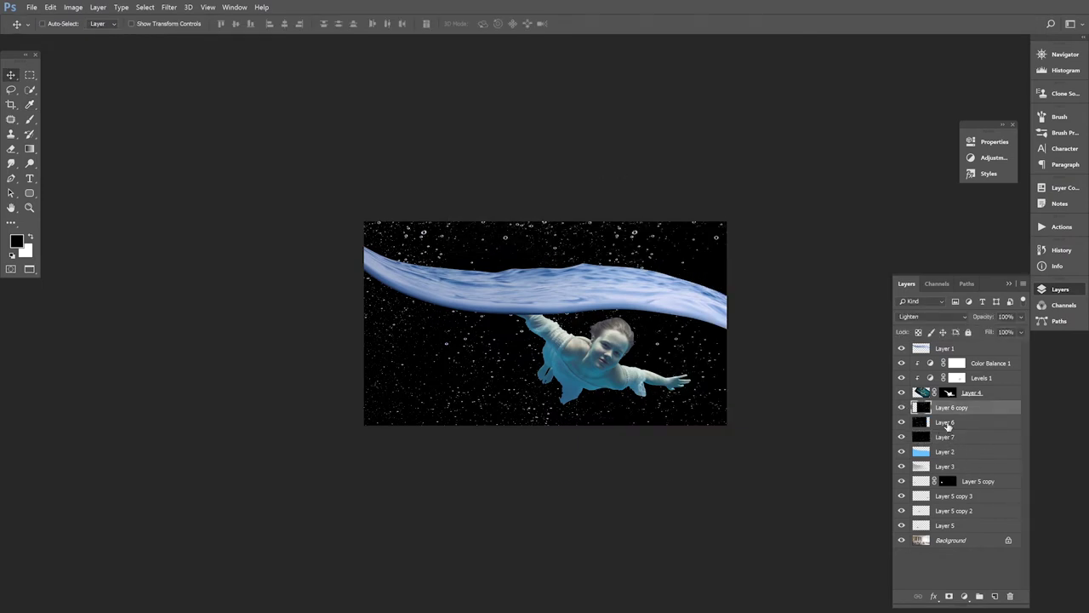
{"action": "left_click", "coordinate": [948, 423], "text": "shift"}
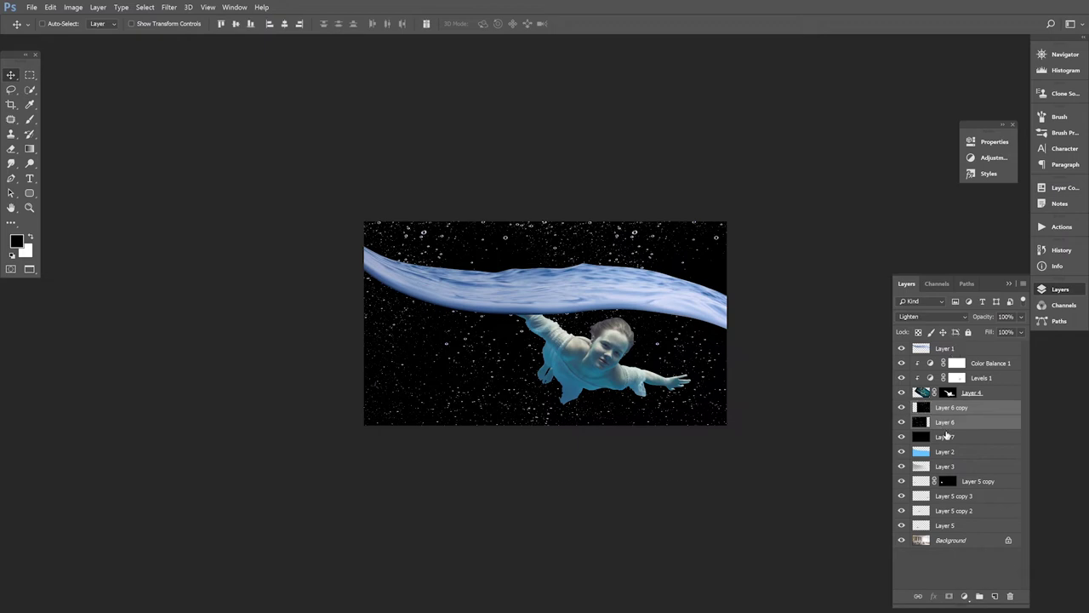
{"action": "left_click", "coordinate": [946, 436], "text": "shift"}
{"action": "left_click", "coordinate": [1023, 286]}
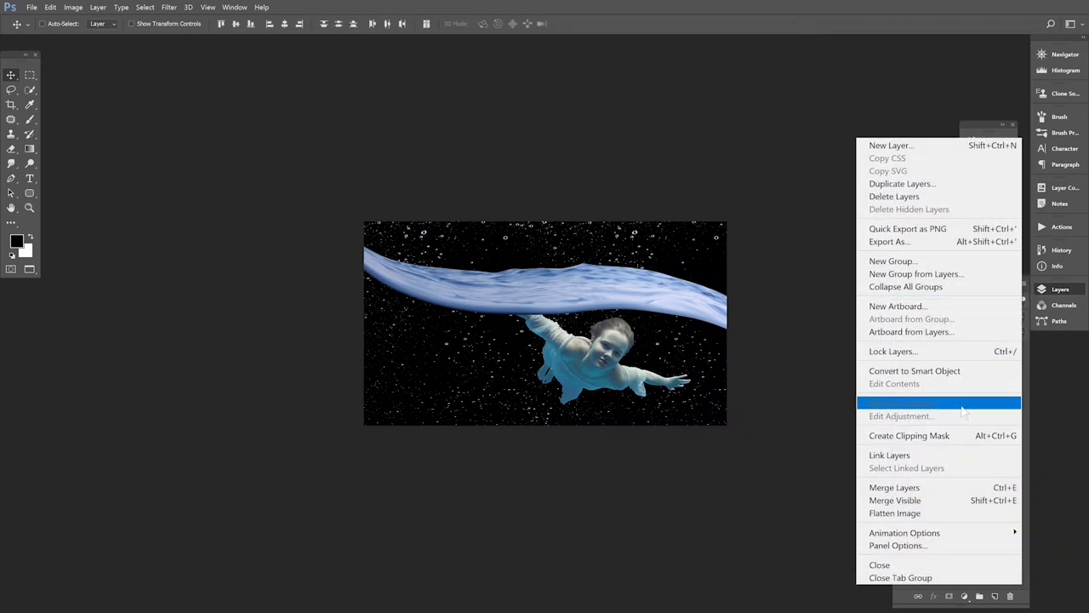
{"action": "left_click", "coordinate": [916, 491]}
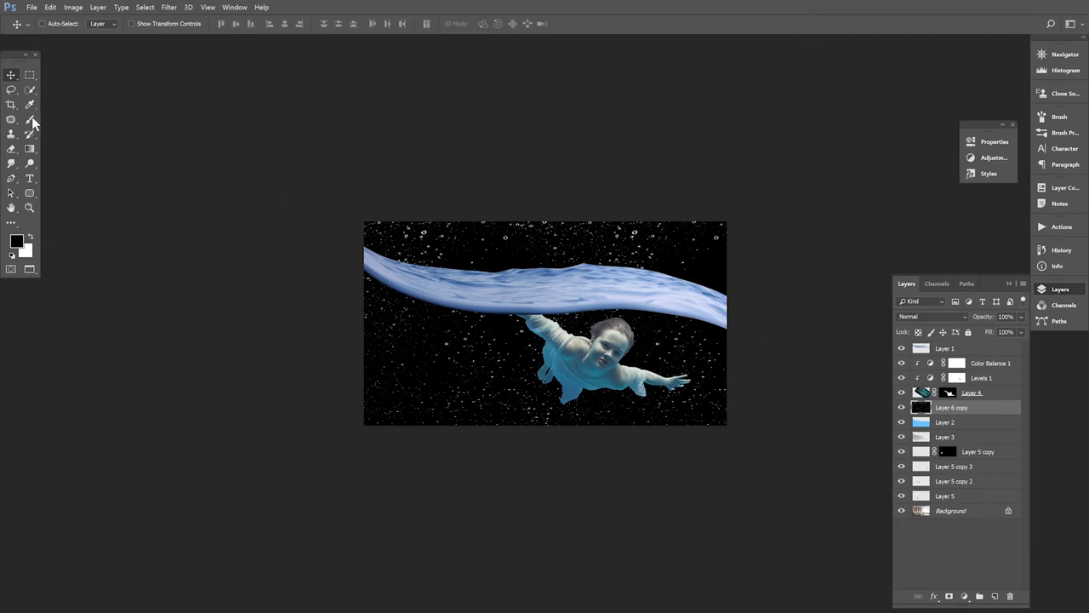
Draw a closed pen path around the area below the water line
{"action": "left_click", "coordinate": [11, 180]}
{"action": "left_click", "coordinate": [357, 253]}
{"action": "left_click", "coordinate": [746, 335]}
{"action": "left_click_drag", "start_coordinate": [744, 423], "coordinate": [697, 444]}
{"action": "left_click_drag", "start_coordinate": [470, 451], "coordinate": [407, 448]}
{"action": "left_click_drag", "start_coordinate": [333, 416], "coordinate": [339, 404]}
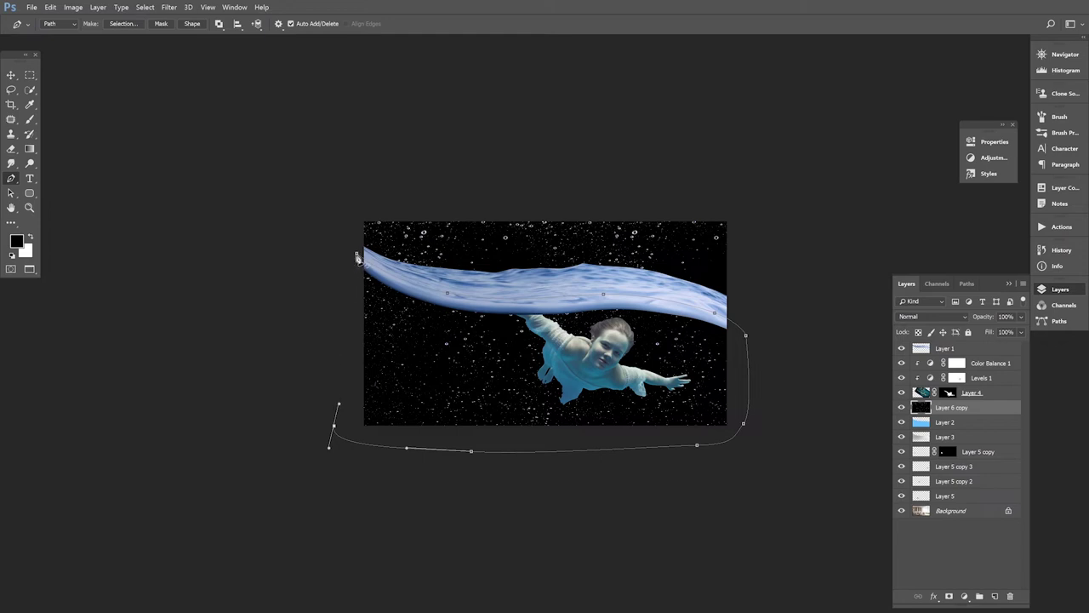
{"action": "left_click", "coordinate": [358, 259]}
{"action": "scroll", "coordinate": [358, 259], "scroll_direction": "up", "scroll_amount": 5}
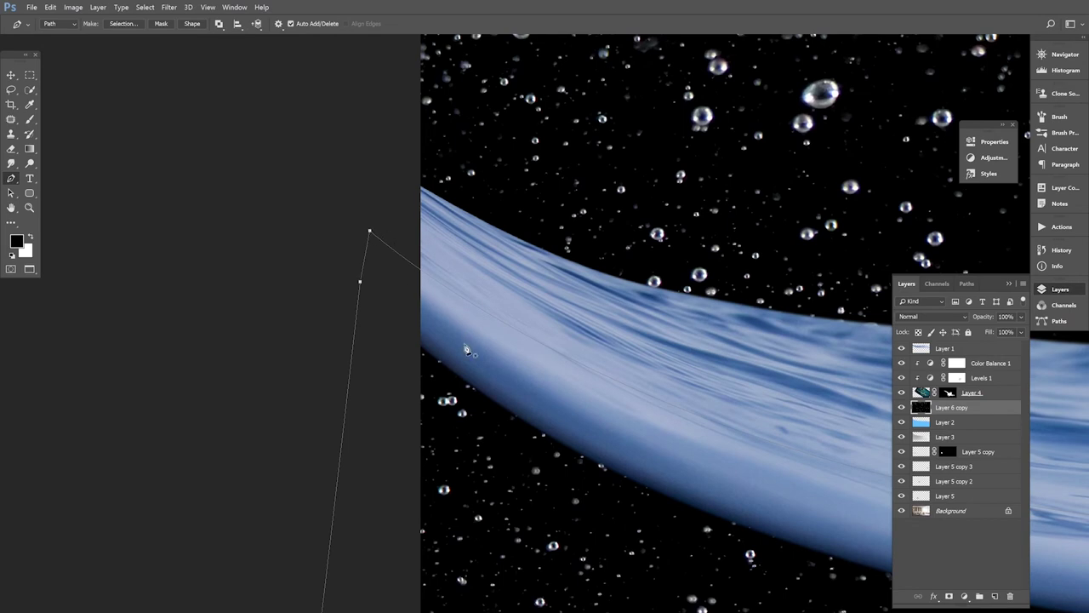
{"action": "scroll", "coordinate": [511, 331], "scroll_direction": "down", "scroll_amount": 5}
Turn the path into a selection and mask the bubbles layer to the underwater area
{"action": "right_click", "coordinate": [498, 405]}
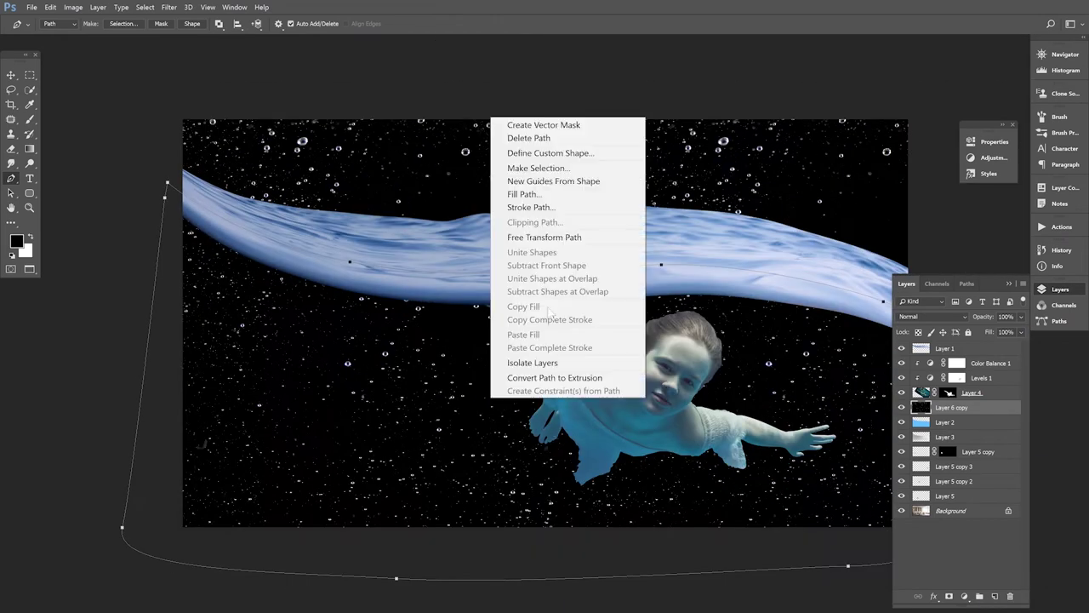
{"action": "left_click", "coordinate": [547, 168]}
{"action": "left_click", "coordinate": [609, 179]}
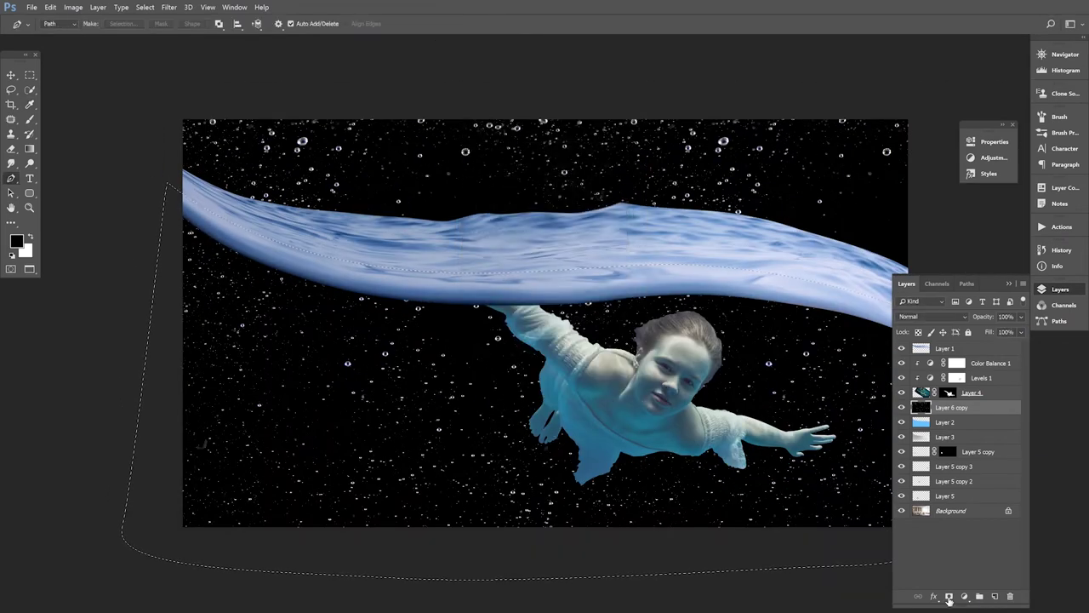
{"action": "left_click", "coordinate": [947, 595]}
Blend the bubbles layer in Color Dodge at 52% opacity
{"action": "left_click", "coordinate": [942, 322]}
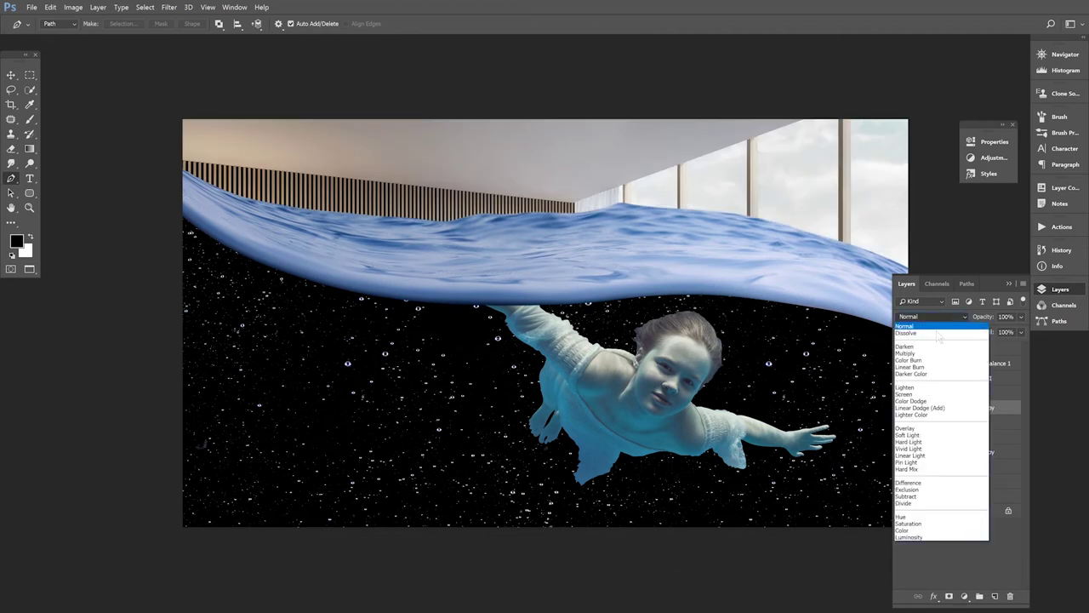
{"action": "left_click", "coordinate": [926, 401]}
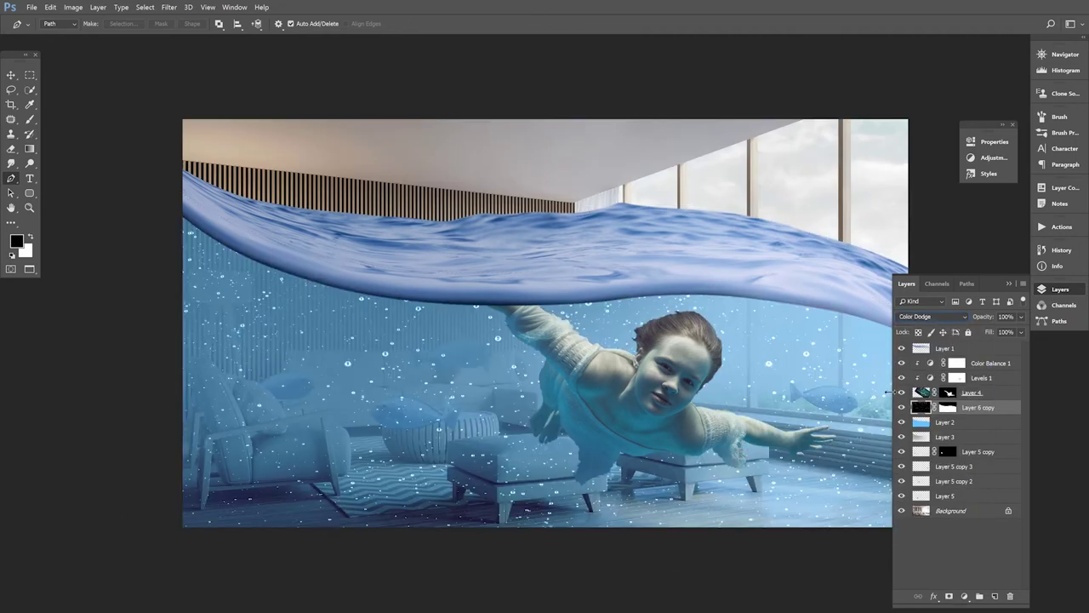
{"action": "left_click_drag", "start_coordinate": [1021, 335], "coordinate": [991, 337]}
{"action": "left_click", "coordinate": [973, 393]}
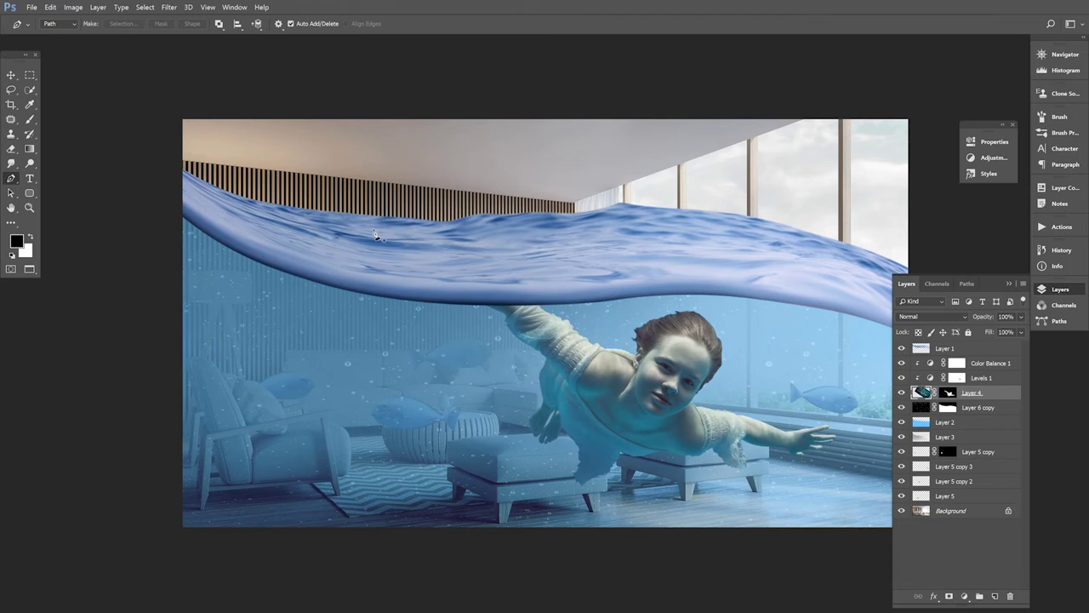
Paste the bubbles image as a new layer, deleting an accidentally pasted wrong layer
{"action": "left_click", "coordinate": [50, 7]}
{"action": "left_click", "coordinate": [77, 125]}
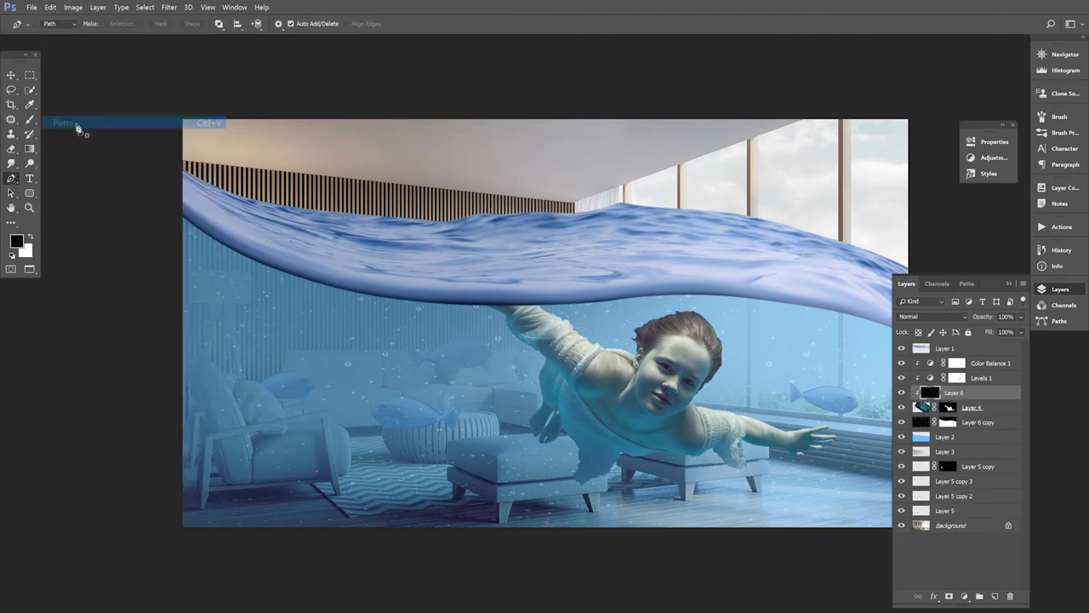
{"action": "left_click_drag", "start_coordinate": [950, 399], "coordinate": [970, 393]}
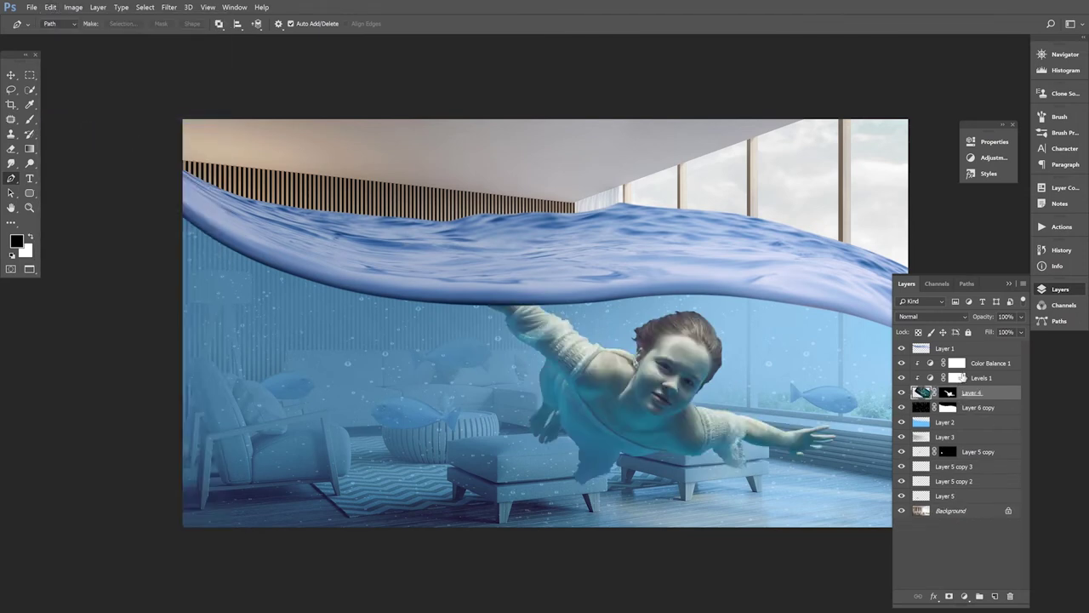
{"action": "left_click", "coordinate": [50, 7]}
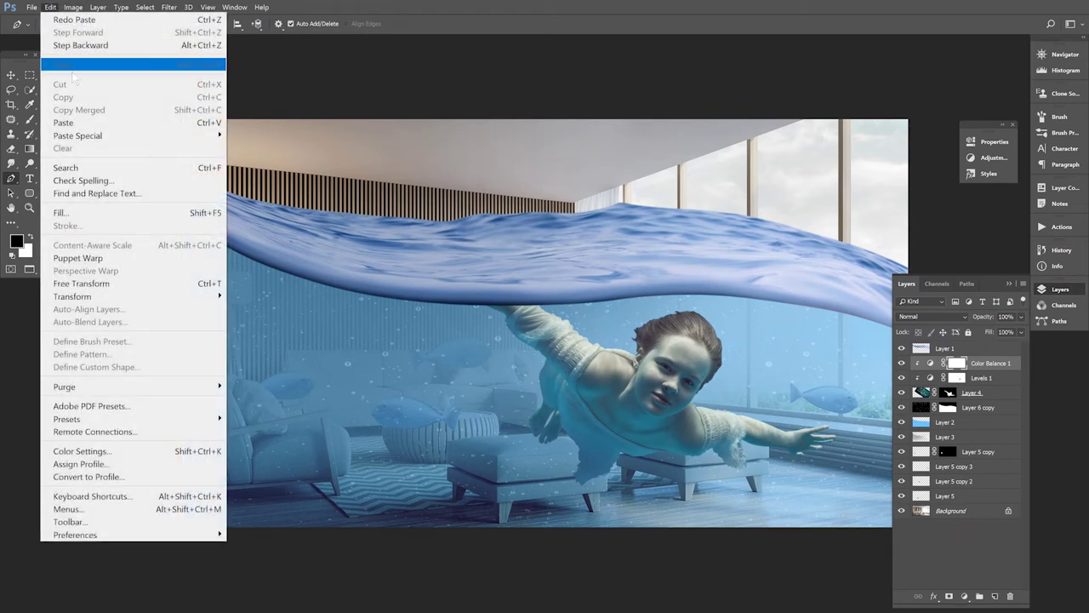
{"action": "left_click", "coordinate": [75, 125]}
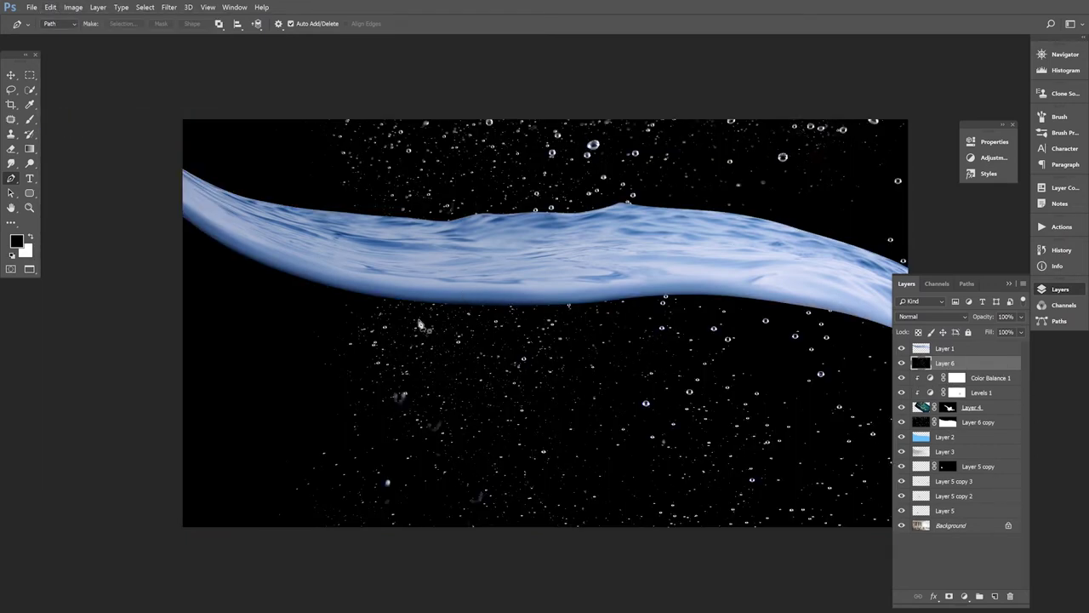
Scale the new bubbles to about 65% and move them up toward the upper right
{"action": "left_click", "coordinate": [11, 75]}
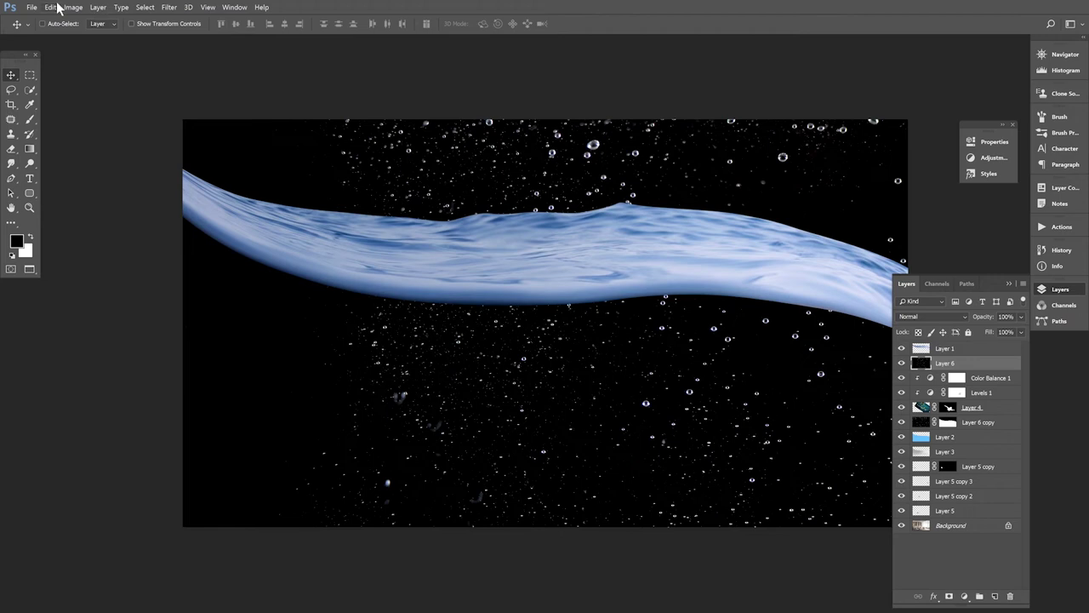
{"action": "left_click", "coordinate": [50, 7]}
{"action": "left_click", "coordinate": [85, 280]}
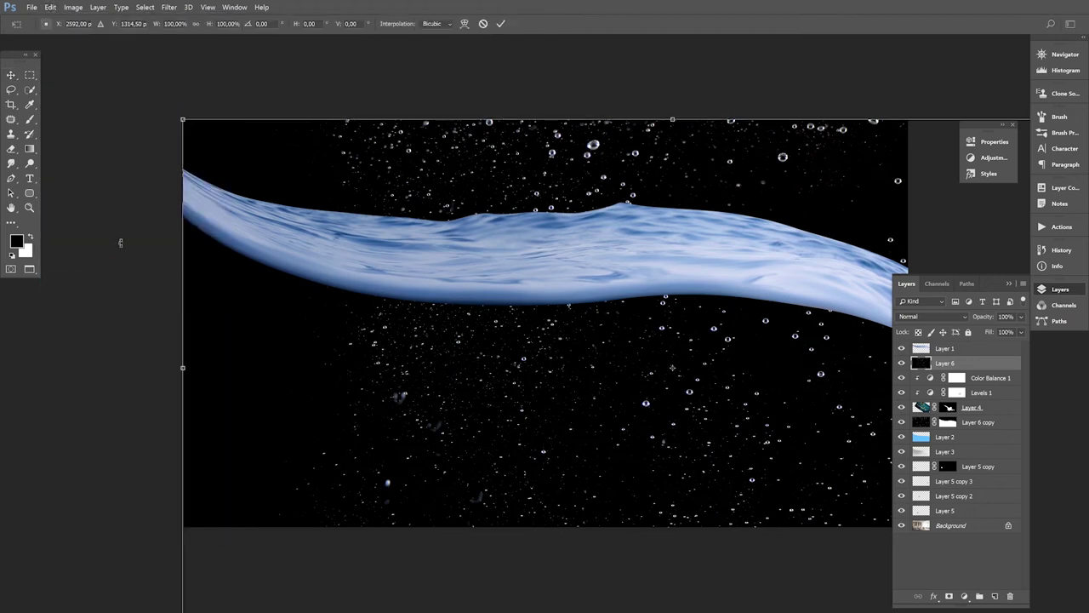
{"action": "left_click_drag", "start_coordinate": [183, 122], "coordinate": [353, 205]}
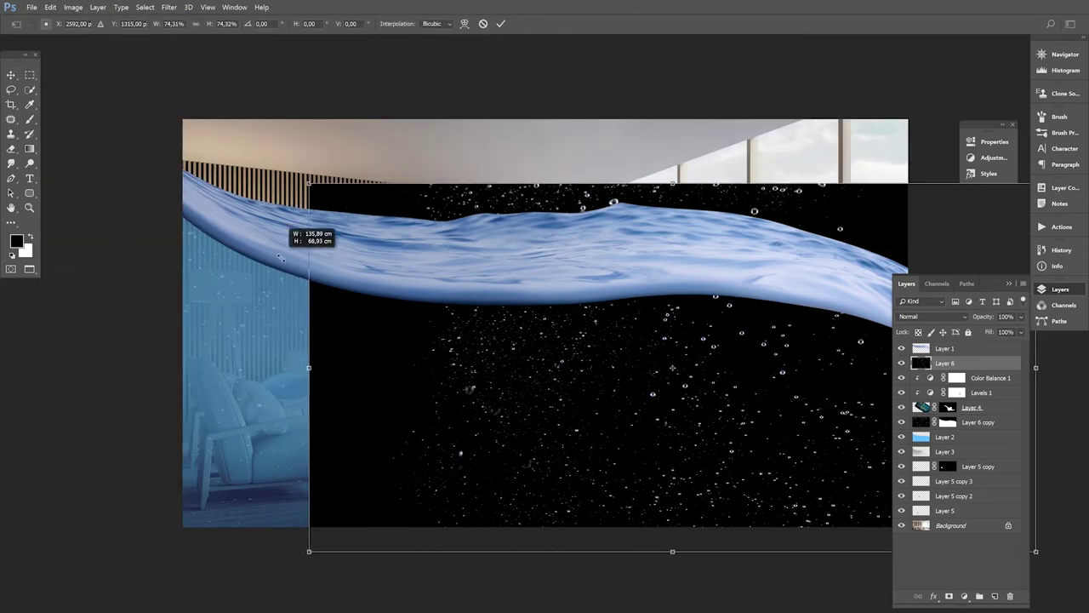
{"action": "left_click_drag", "start_coordinate": [562, 452], "coordinate": [572, 340]}
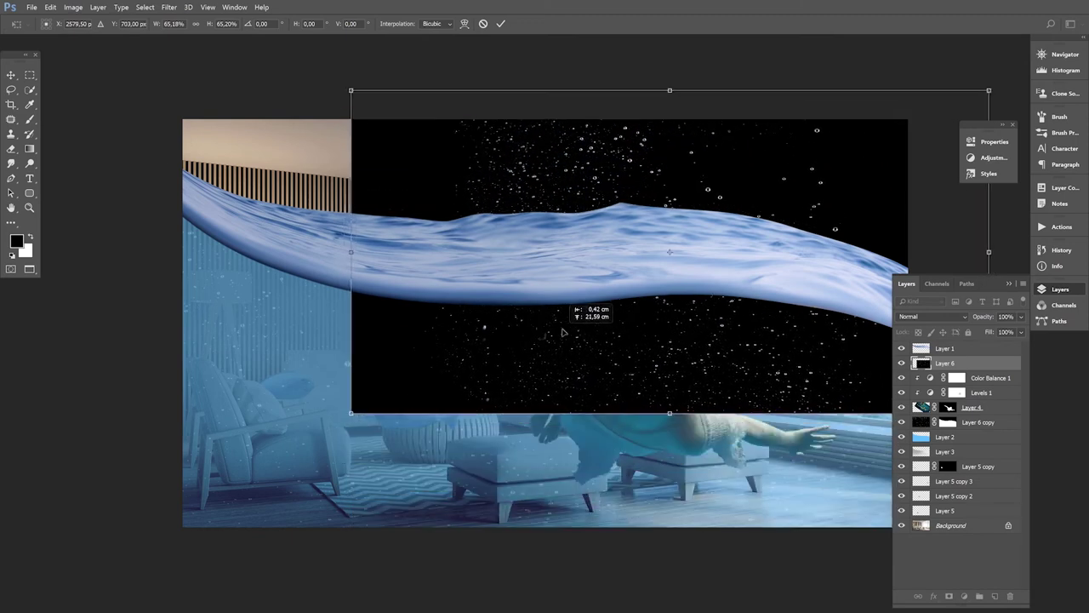
{"action": "key", "text": "Return"}
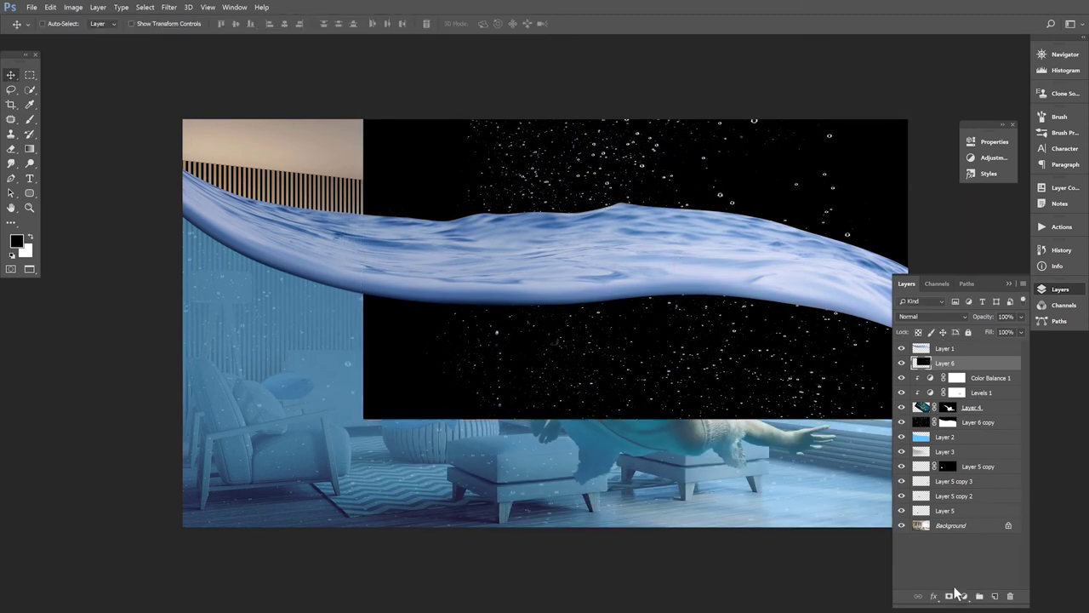
Add a black-filled layer mask to Layer 6 and set white as the painting colour
{"action": "left_click", "coordinate": [950, 598]}
{"action": "left_click", "coordinate": [16, 242]}
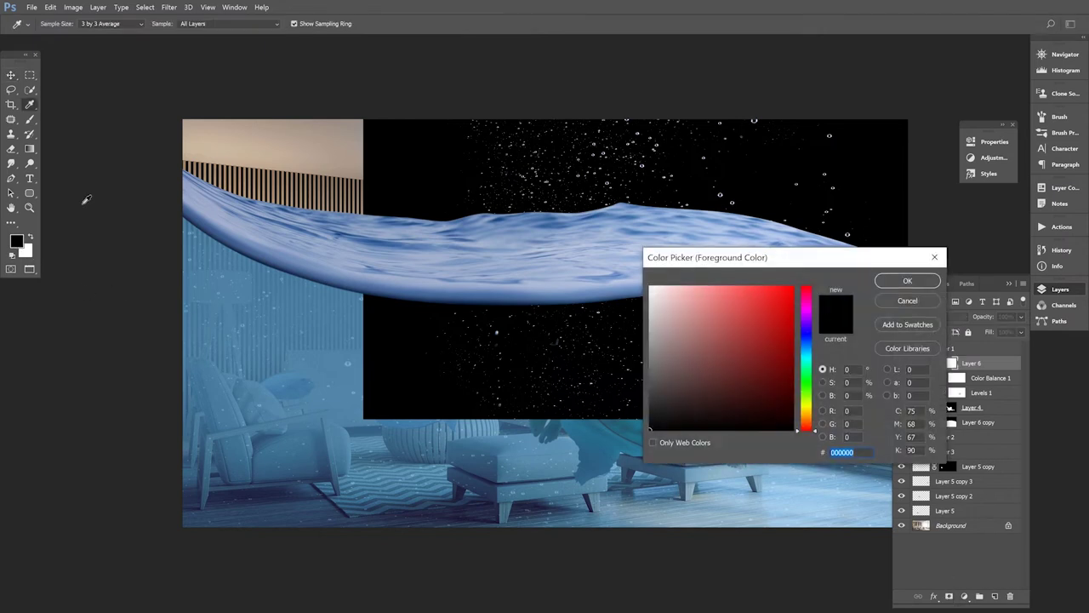
{"action": "left_click", "coordinate": [900, 302]}
{"action": "left_click", "coordinate": [50, 7]}
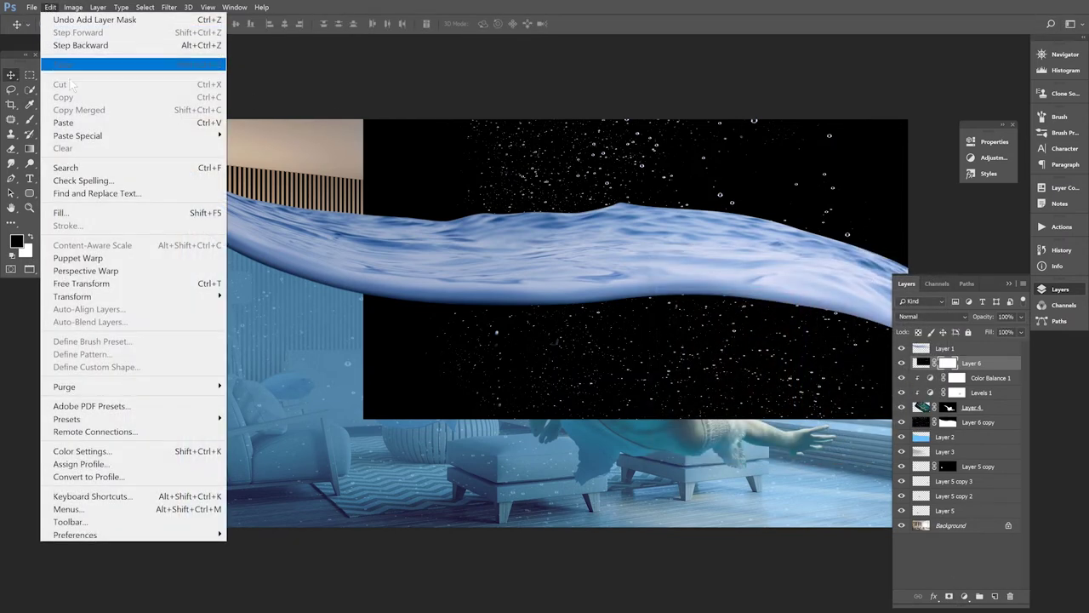
{"action": "left_click", "coordinate": [73, 212]}
{"action": "left_click", "coordinate": [615, 176]}
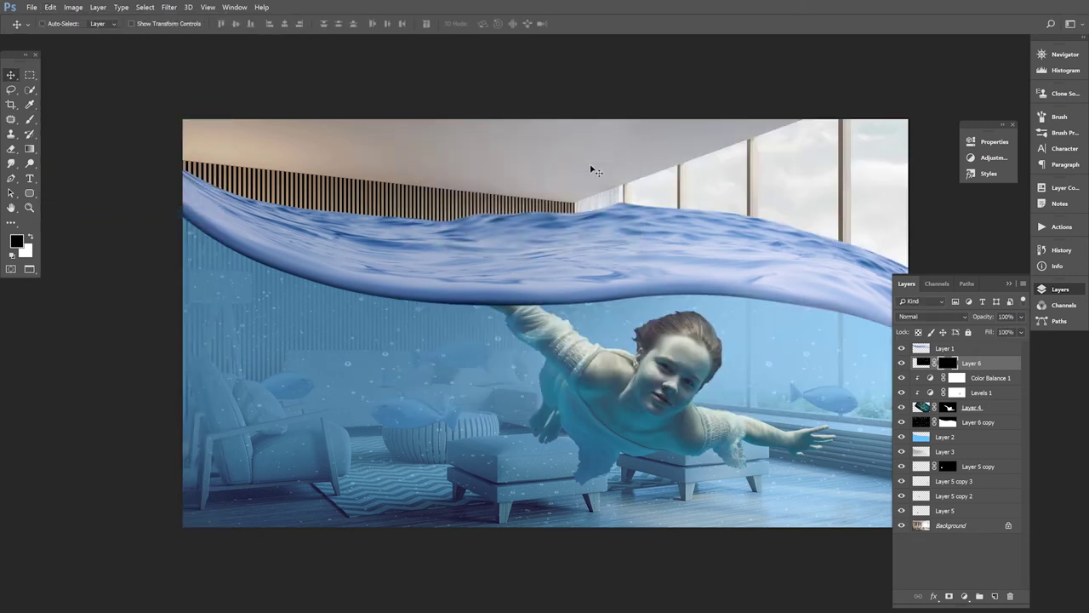
{"action": "left_click", "coordinate": [30, 236]}
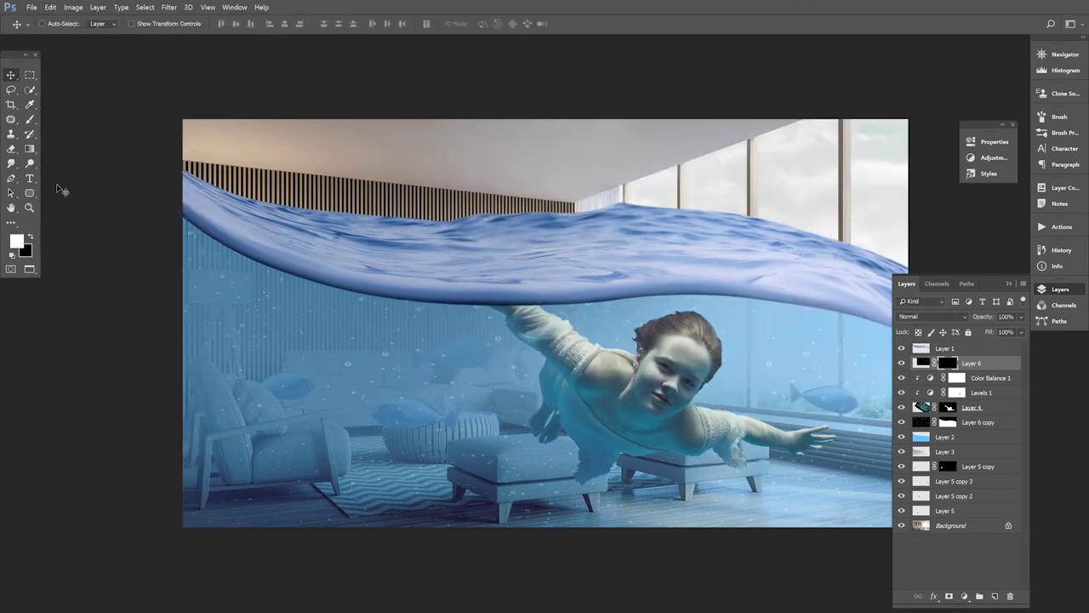
{"action": "left_click", "coordinate": [30, 120]}
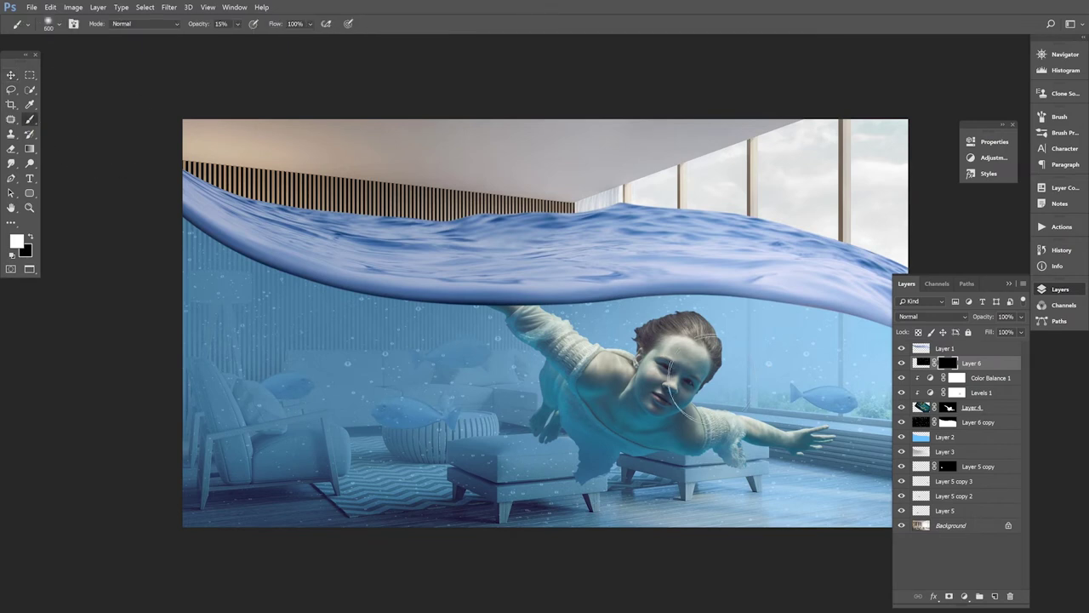
Set the brush to about 58 px and switch Layer 6 to Color Dodge blending
{"action": "right_click", "coordinate": [742, 390]}
{"action": "left_click_drag", "start_coordinate": [804, 315], "coordinate": [798, 314]}
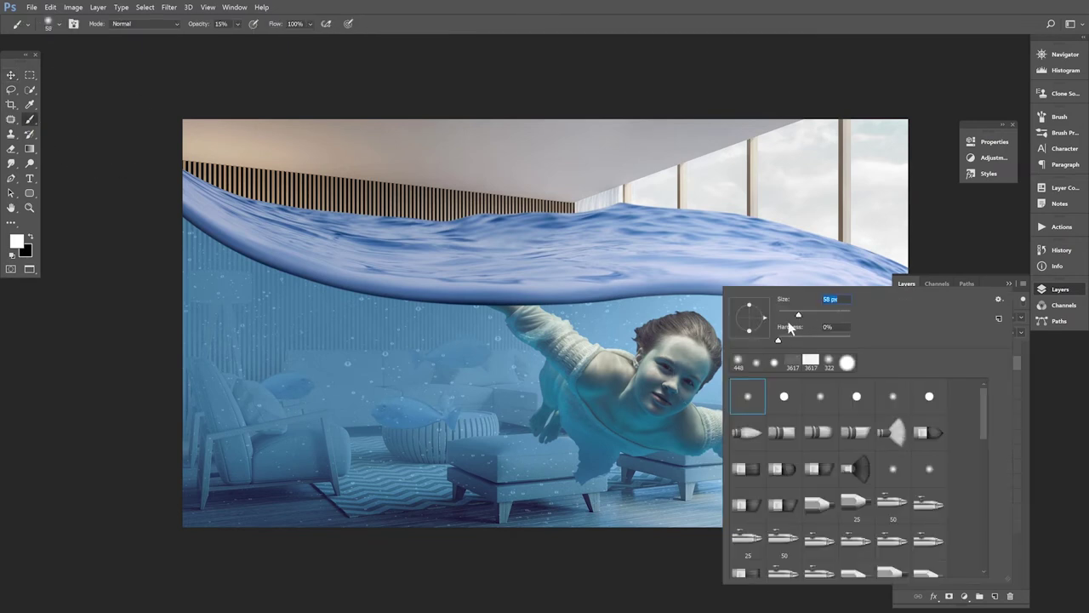
{"action": "key", "text": "Return"}
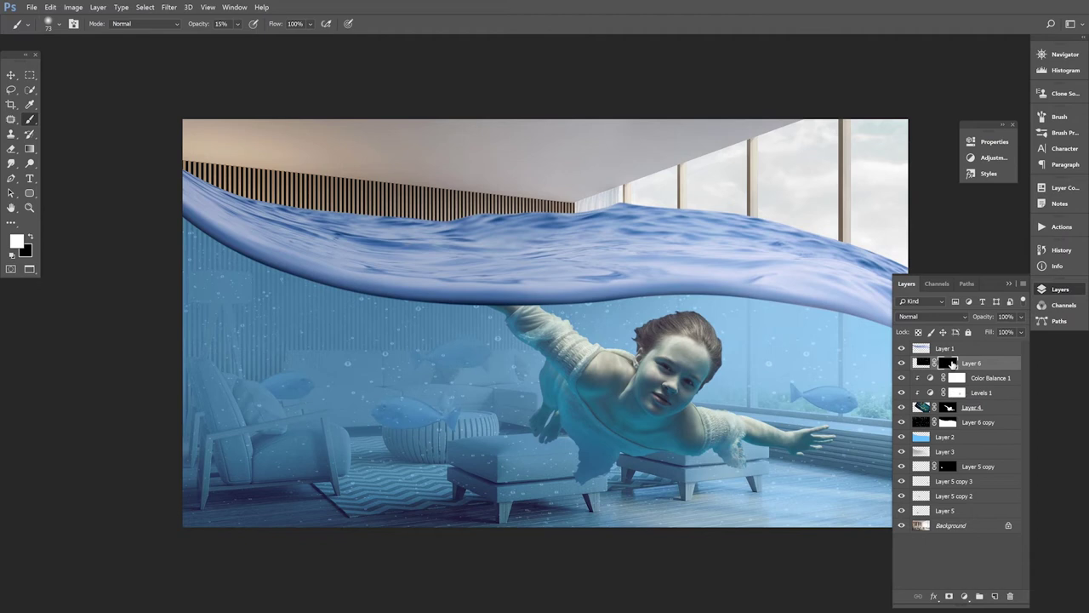
{"action": "scroll", "coordinate": [672, 396], "scroll_direction": "up", "scroll_amount": 5}
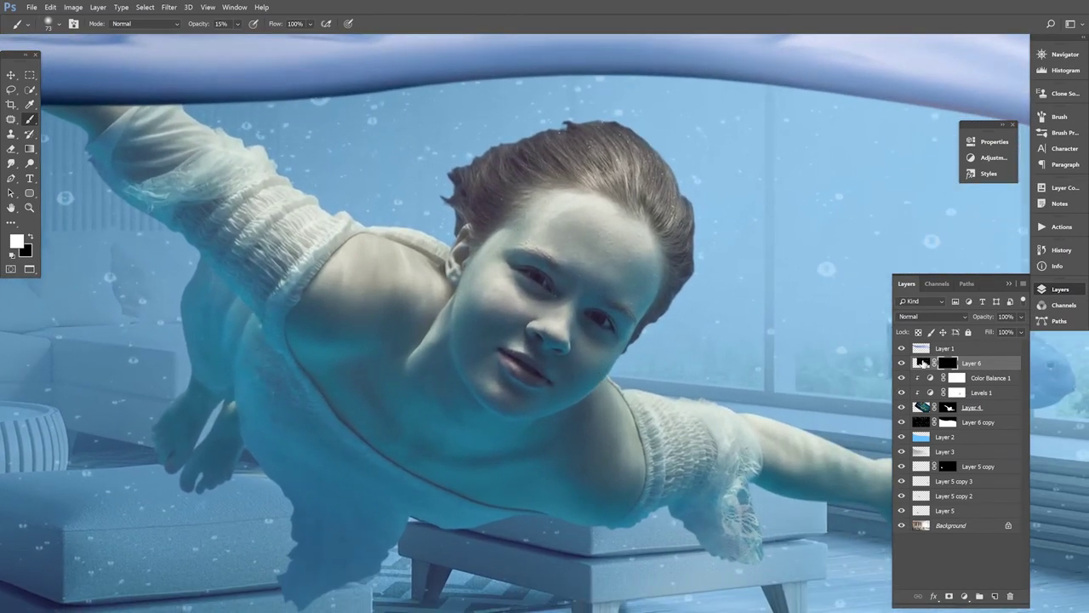
{"action": "left_click", "coordinate": [34, 241]}
{"action": "left_click", "coordinate": [931, 317]}
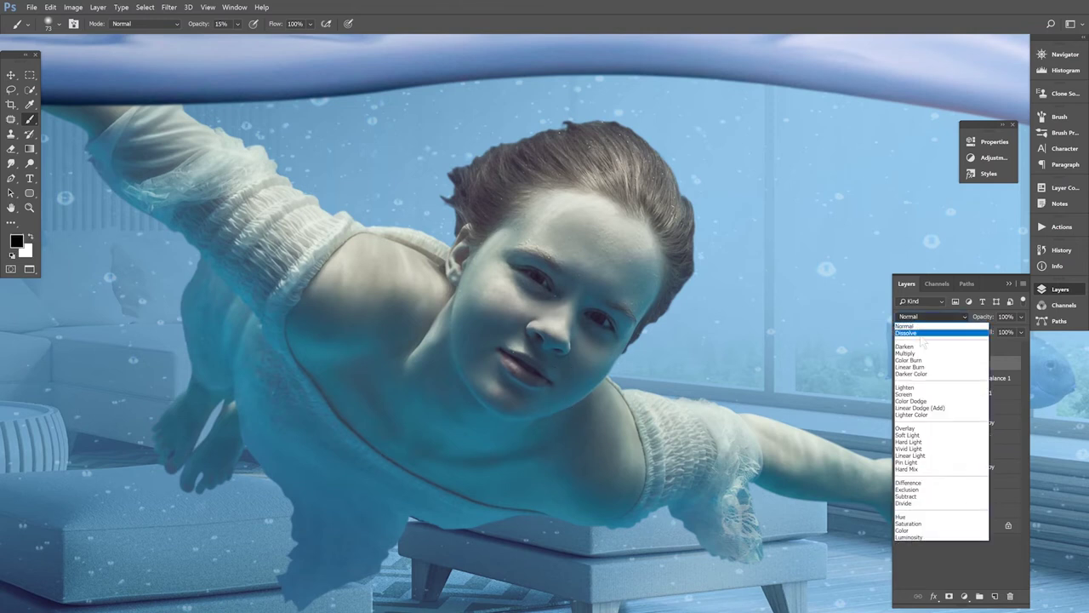
{"action": "left_click", "coordinate": [920, 406]}
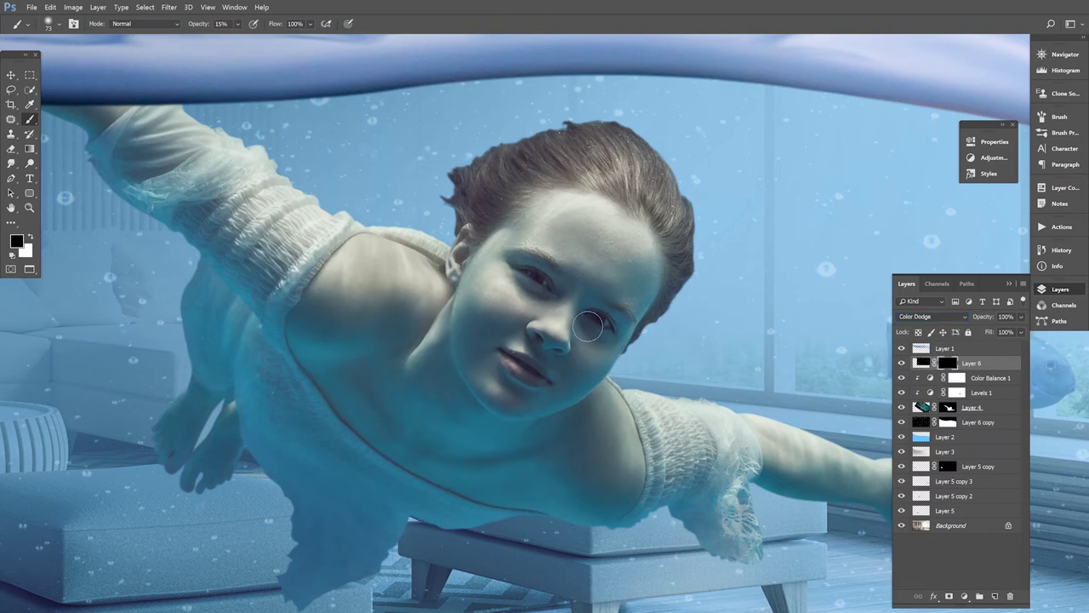
Paint white on the mask at 100% opacity to reveal bubbles around the eye and hair
{"action": "key", "text": "x"}
{"action": "left_click", "coordinate": [228, 23]}
{"action": "type", "text": "100"}
{"action": "left_click_drag", "start_coordinate": [681, 306], "coordinate": [609, 245]}
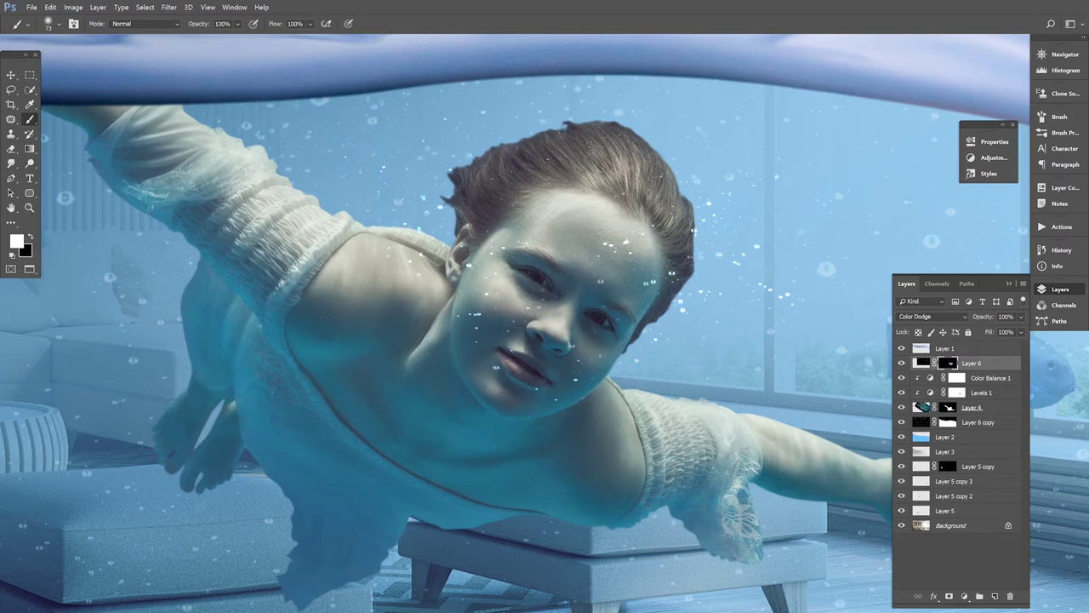
Swap the foreground and background colours and drop Layer 6's Color Dodge opacity to 54%
{"action": "left_click", "coordinate": [29, 239]}
{"action": "left_click", "coordinate": [1021, 316]}
{"action": "left_click_drag", "start_coordinate": [1020, 332], "coordinate": [1006, 334]}
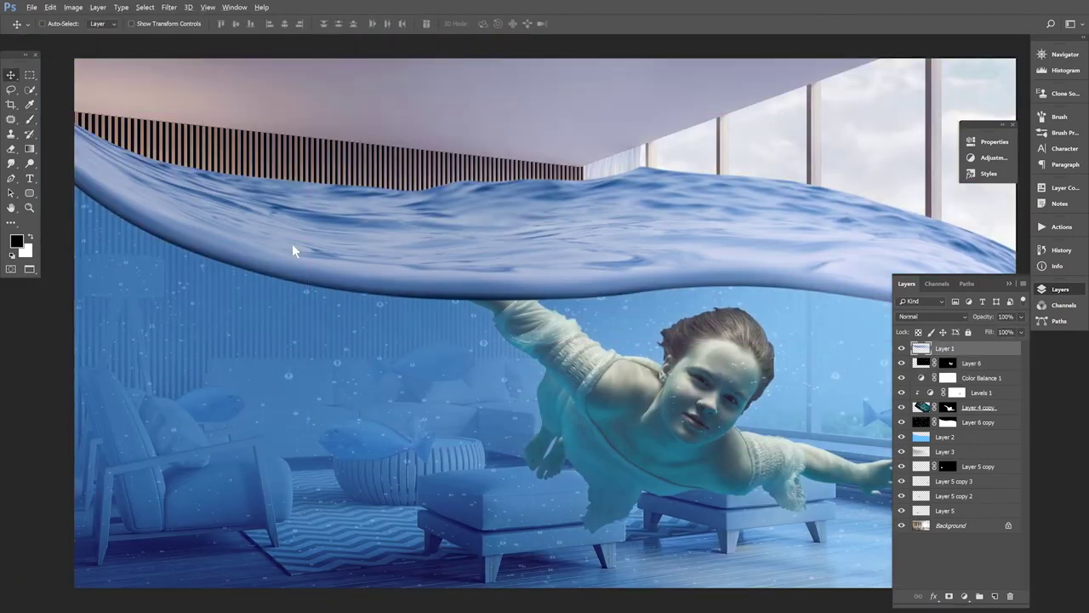
{"action": "key", "text": "alt+Tab"}
{"action": "key", "text": "alt+Tab"}
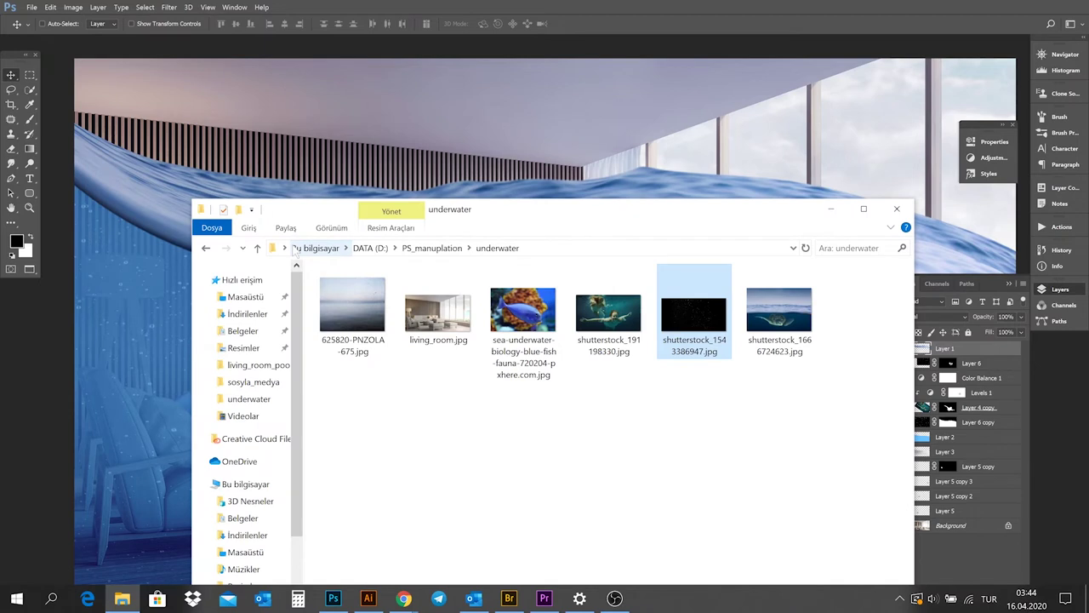
Open shutterstock_191198330.jpg in Adobe Photoshop 2020 using the Open with (Birlikte aç) menu
{"action": "left_click", "coordinate": [629, 327]}
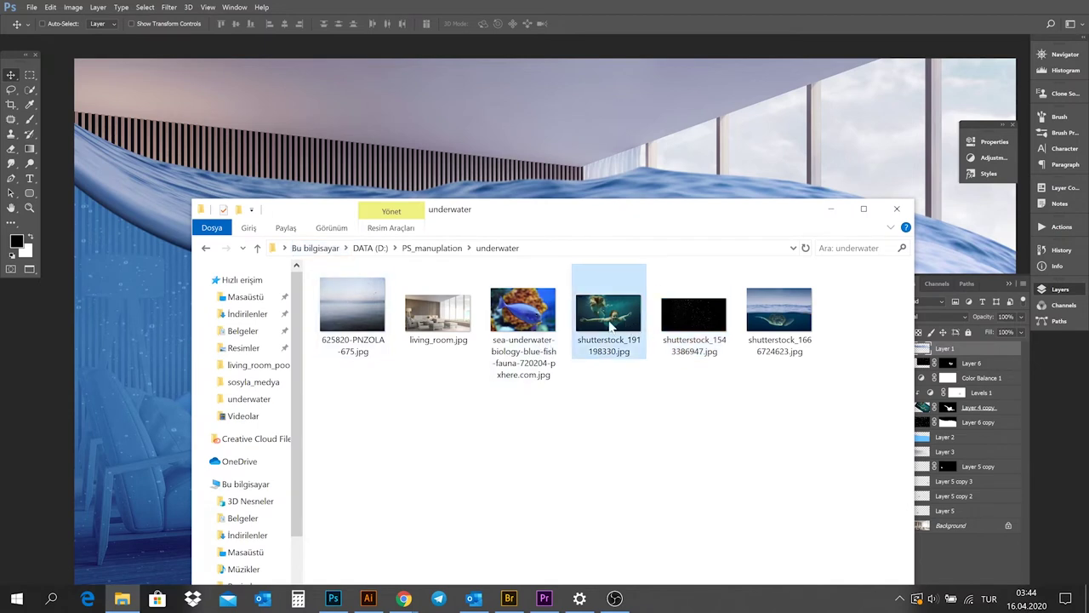
{"action": "right_click", "coordinate": [611, 299]}
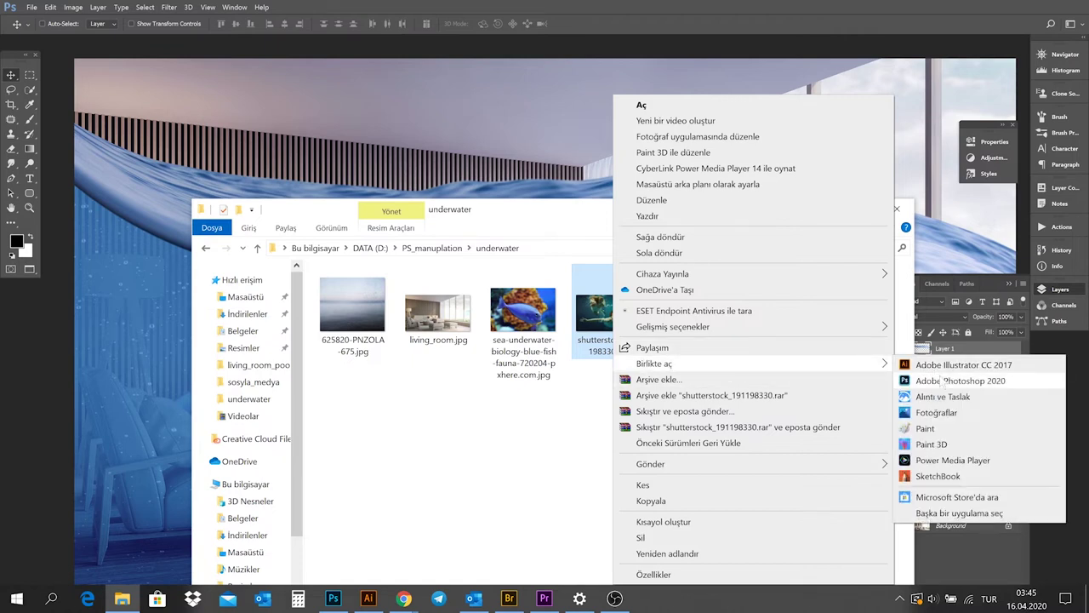
{"action": "mouse_move", "coordinate": [749, 364]}
{"action": "left_click", "coordinate": [943, 380]}
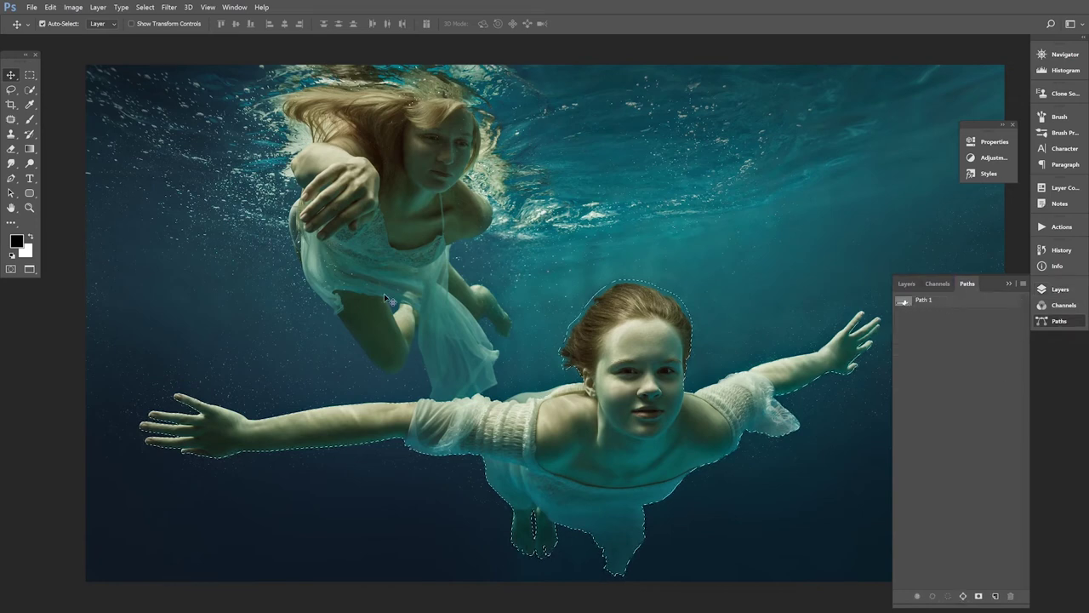
Lasso-subtract everything except the outstretched hand and feather the selection by 1,5 px
{"action": "left_click", "coordinate": [11, 89]}
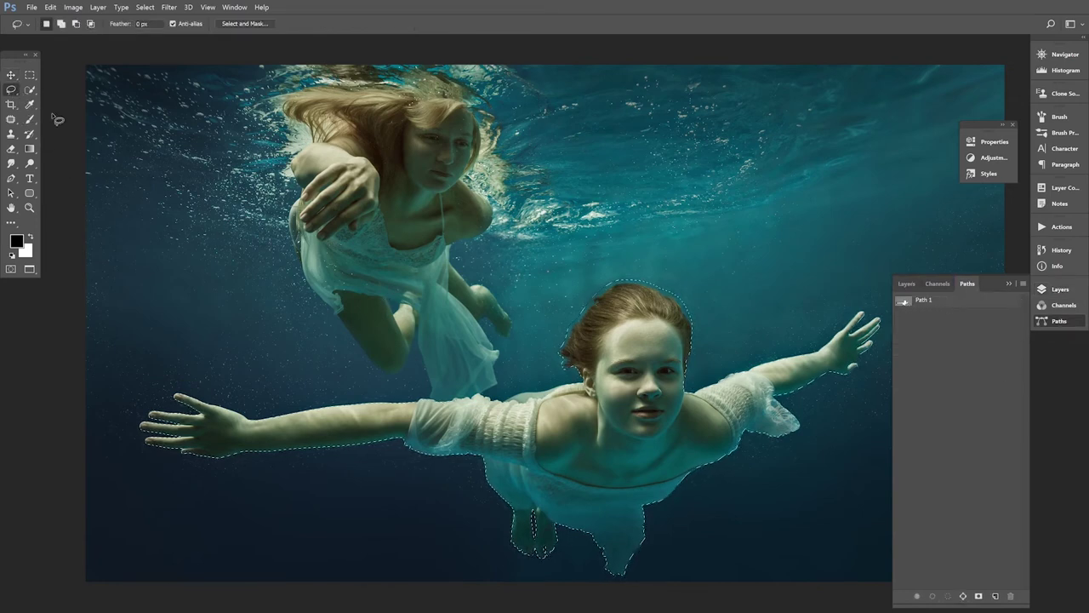
{"action": "key", "text": "alt"}
{"action": "mouse_move", "coordinate": [330, 366]}
{"action": "left_mouse_down"}
{"action": "mouse_move", "coordinate": [317, 436]}
{"action": "mouse_move", "coordinate": [399, 559]}
{"action": "mouse_move", "coordinate": [805, 576]}
{"action": "mouse_move", "coordinate": [900, 250]}
{"action": "mouse_move", "coordinate": [474, 293]}
{"action": "mouse_move", "coordinate": [400, 327]}
{"action": "left_mouse_up"}
{"action": "left_click", "coordinate": [145, 8]}
{"action": "mouse_move", "coordinate": [159, 180]}
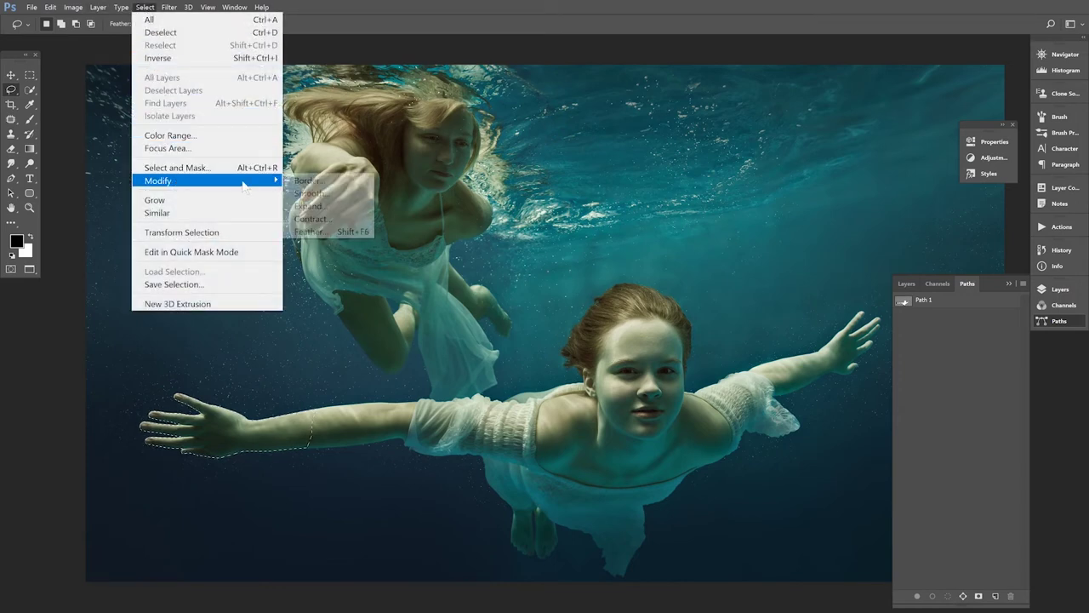
{"action": "left_click", "coordinate": [308, 231]}
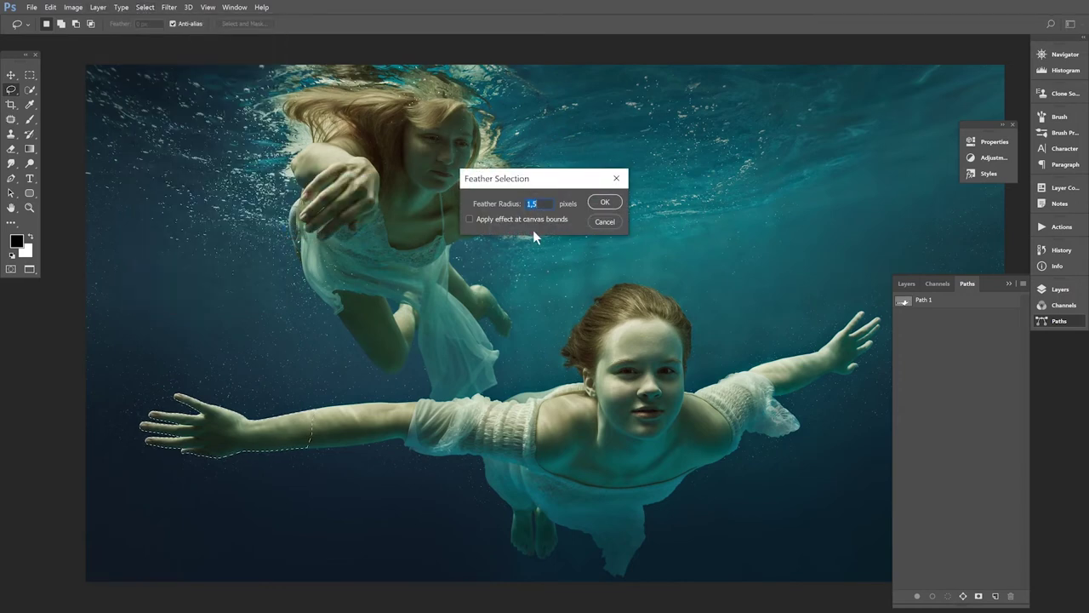
{"action": "left_click", "coordinate": [596, 202]}
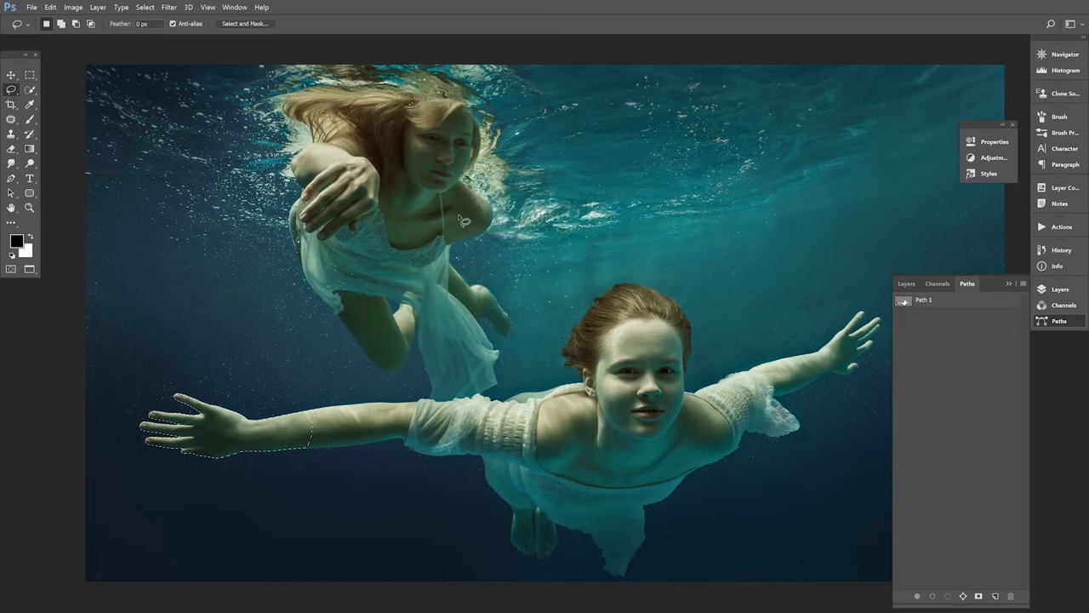
Copy the feathered hand selection and close the underwater photo
{"action": "left_click", "coordinate": [49, 8]}
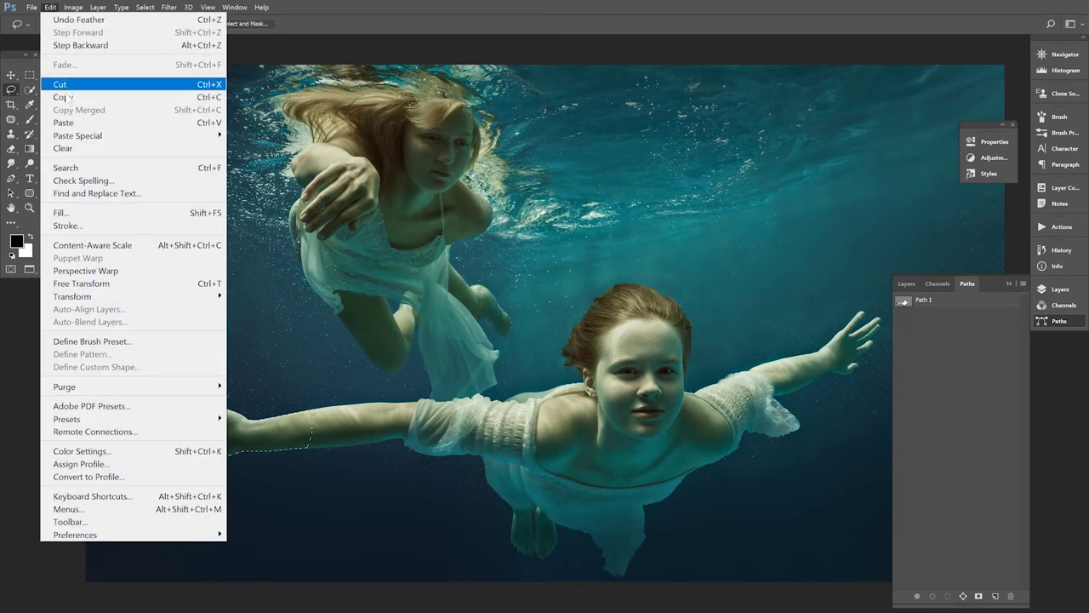
{"action": "left_click", "coordinate": [61, 97]}
{"action": "left_click", "coordinate": [31, 8]}
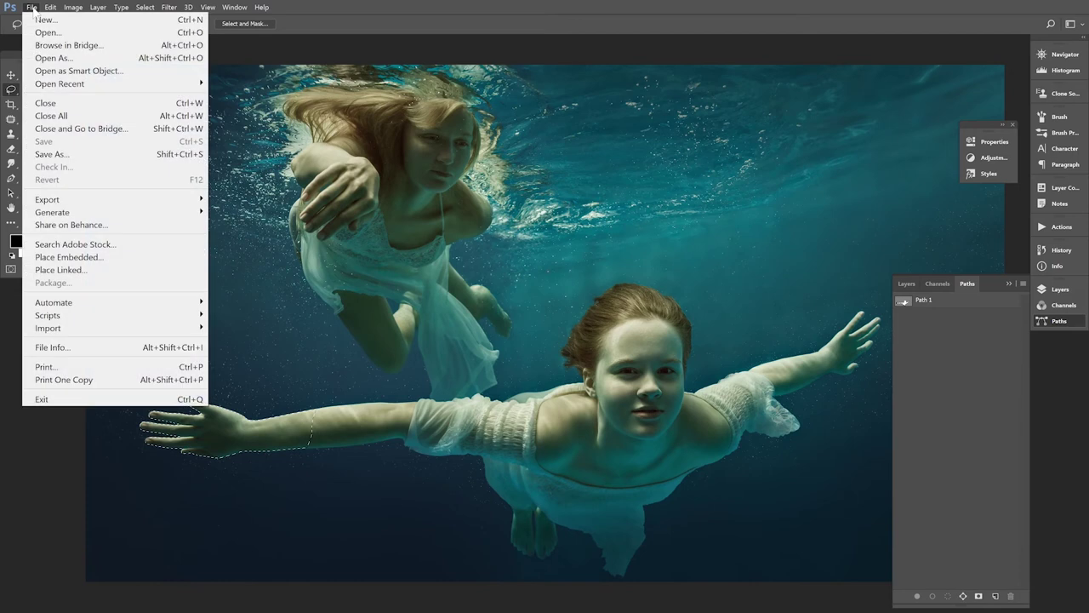
{"action": "left_click", "coordinate": [47, 103]}
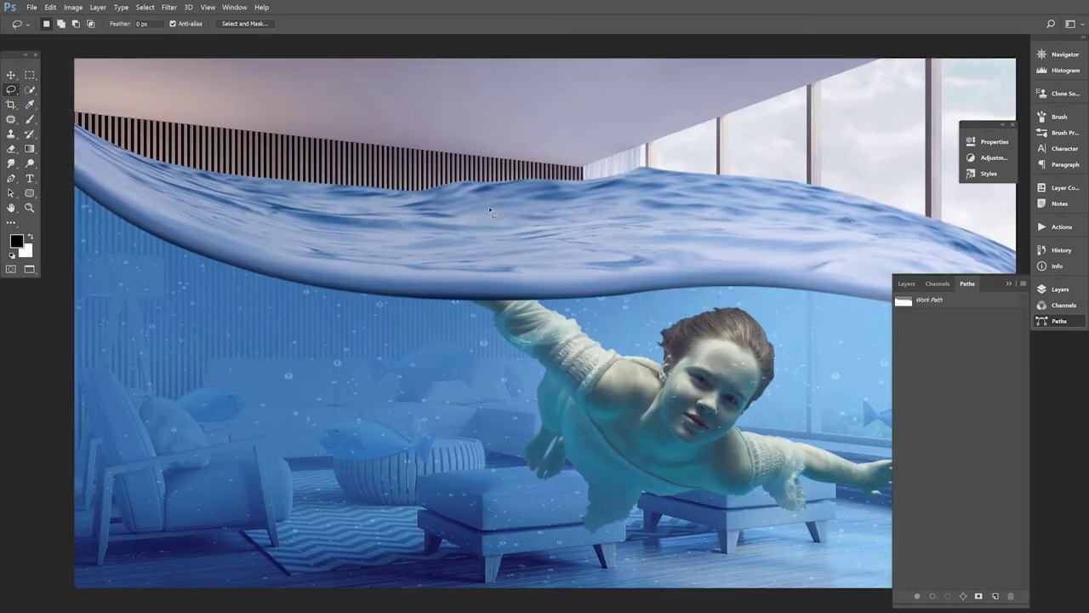
Paste the copied hand into the room composite as a new layer
{"action": "left_click", "coordinate": [51, 8]}
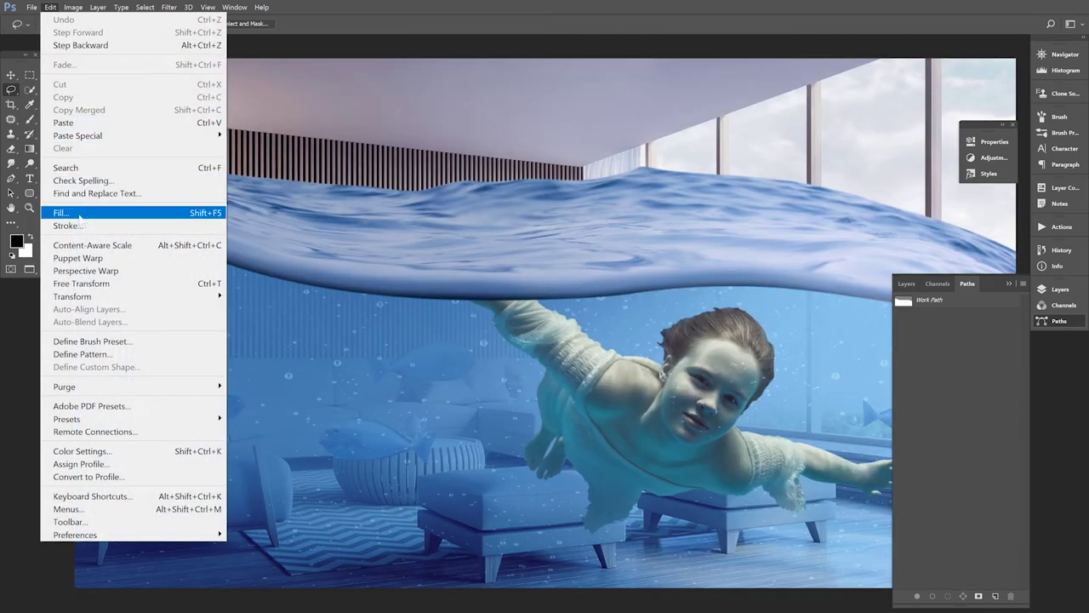
{"action": "left_click", "coordinate": [77, 123]}
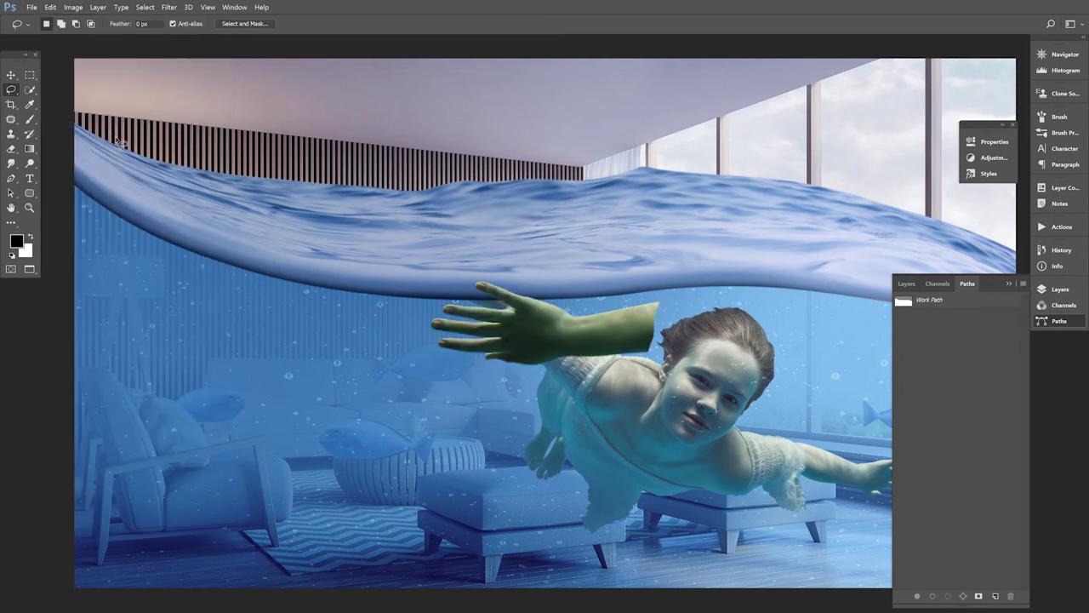
{"action": "left_click", "coordinate": [11, 75]}
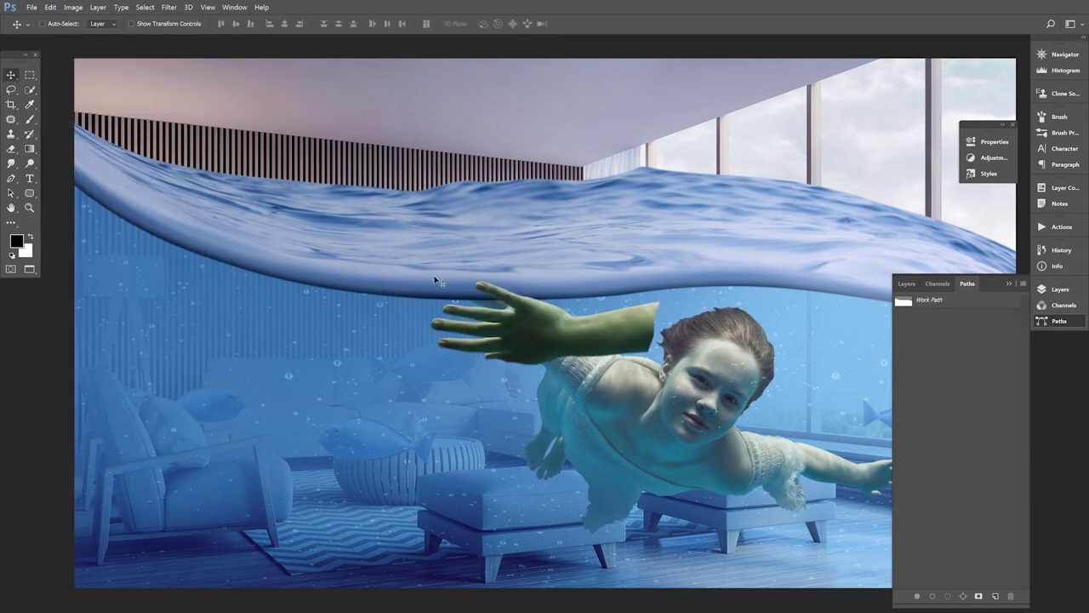
Free-transform the hand to 55.81% scale and 41.9° rotation, reaching above the water
{"action": "left_click", "coordinate": [50, 6]}
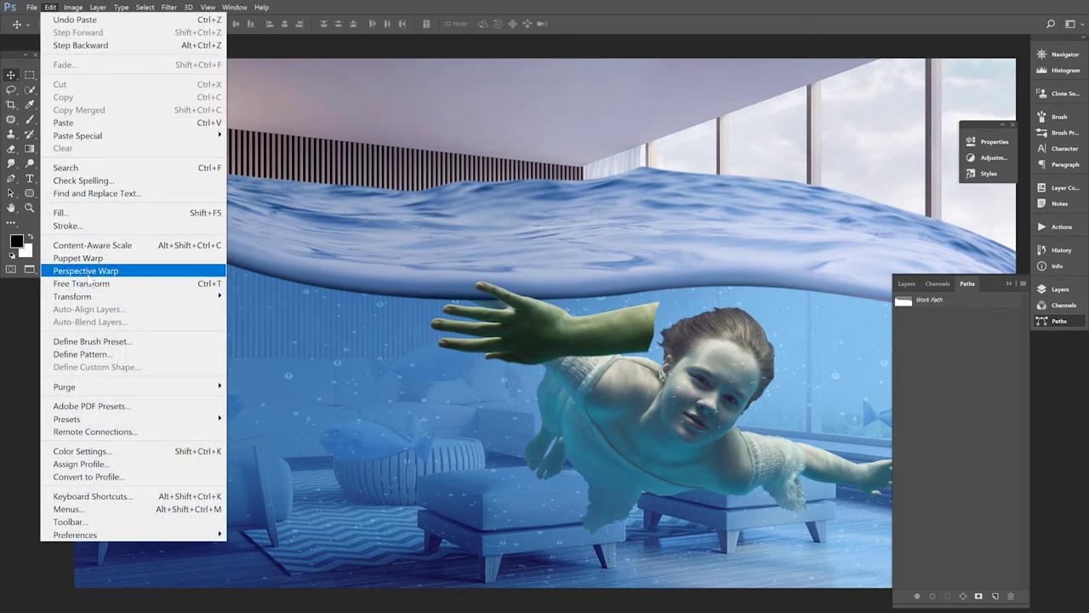
{"action": "left_click", "coordinate": [196, 284]}
{"action": "mouse_move", "coordinate": [677, 288]}
{"action": "left_mouse_down"}
{"action": "mouse_move", "coordinate": [635, 384]}
{"action": "mouse_move", "coordinate": [617, 397]}
{"action": "mouse_move", "coordinate": [446, 235]}
{"action": "mouse_move", "coordinate": [416, 241]}
{"action": "left_mouse_up"}
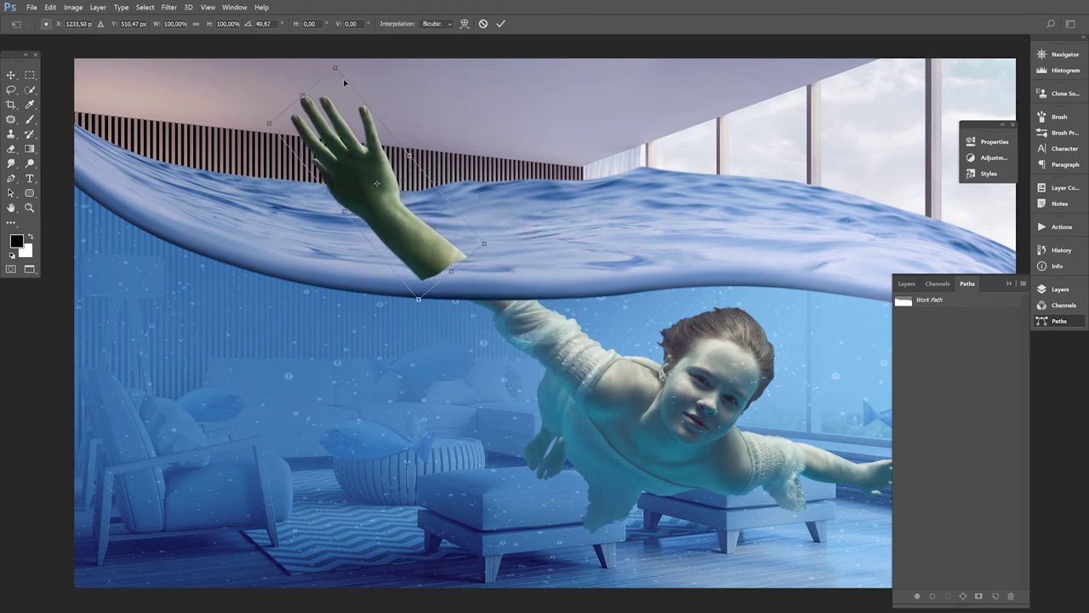
{"action": "left_click_drag", "start_coordinate": [338, 68], "coordinate": [346, 118]}
{"action": "left_click_drag", "start_coordinate": [382, 207], "coordinate": [413, 245]}
{"action": "left_click_drag", "start_coordinate": [385, 153], "coordinate": [383, 162]}
{"action": "left_click_drag", "start_coordinate": [507, 251], "coordinate": [509, 237]}
{"action": "mouse_move", "coordinate": [453, 257]}
{"action": "left_mouse_down"}
{"action": "mouse_move", "coordinate": [439, 262]}
{"action": "mouse_move", "coordinate": [460, 270]}
{"action": "left_mouse_up"}
{"action": "key", "text": "Return"}
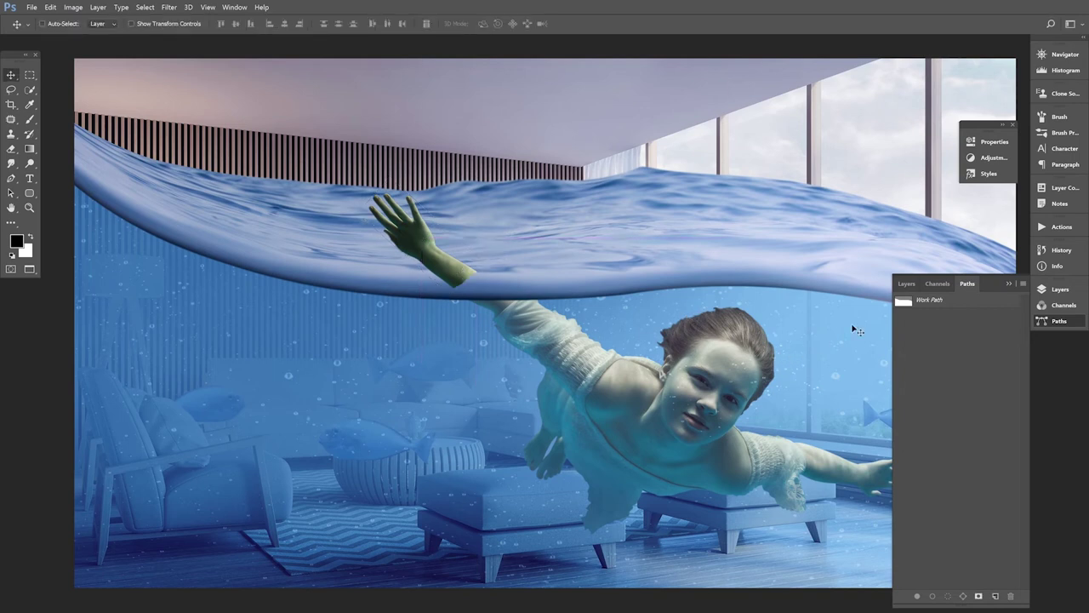
{"action": "left_click", "coordinate": [911, 286]}
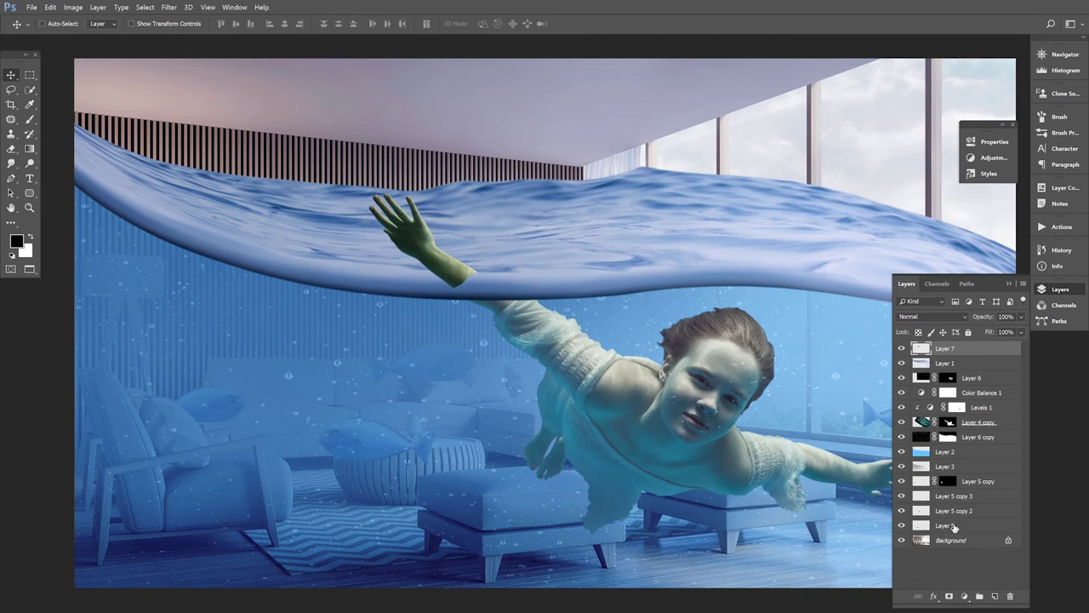
Mask Layer 7 and paint out the arm at the wave edge with a black 73%-hardness brush
{"action": "left_click", "coordinate": [951, 596]}
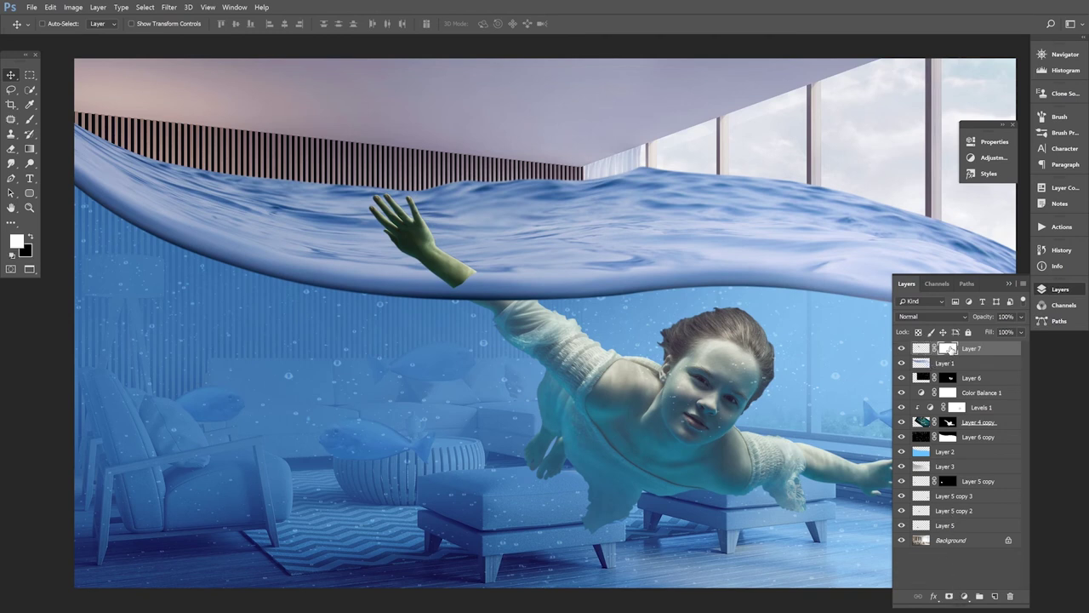
{"action": "left_click", "coordinate": [31, 121]}
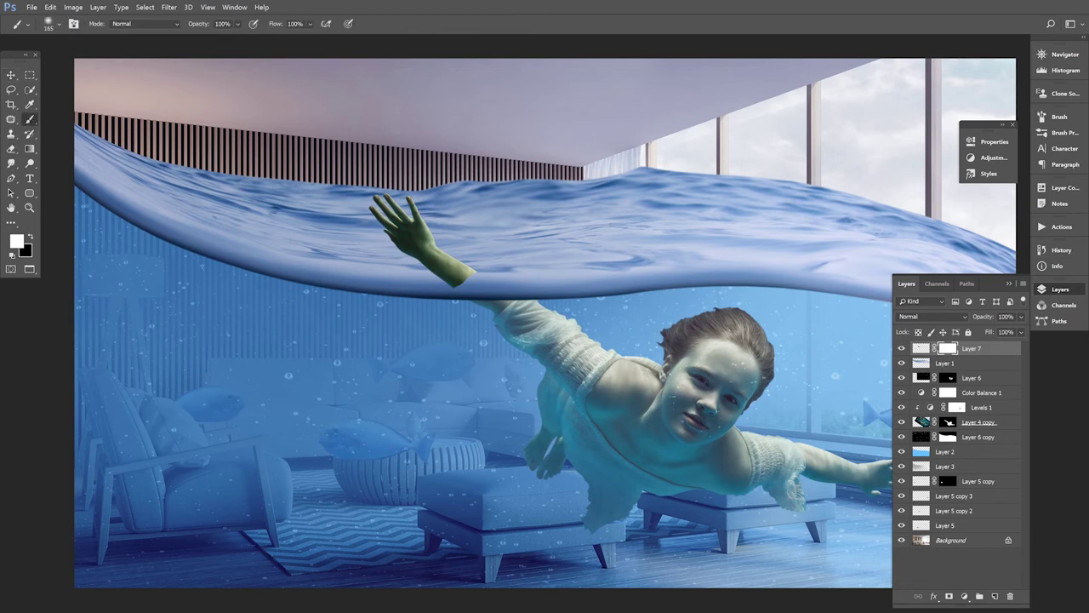
{"action": "right_click", "coordinate": [378, 259]}
{"action": "left_click_drag", "start_coordinate": [466, 309], "coordinate": [486, 308]}
{"action": "key", "text": "Return"}
{"action": "left_click", "coordinate": [30, 239]}
{"action": "left_click_drag", "start_coordinate": [409, 285], "coordinate": [486, 290]}
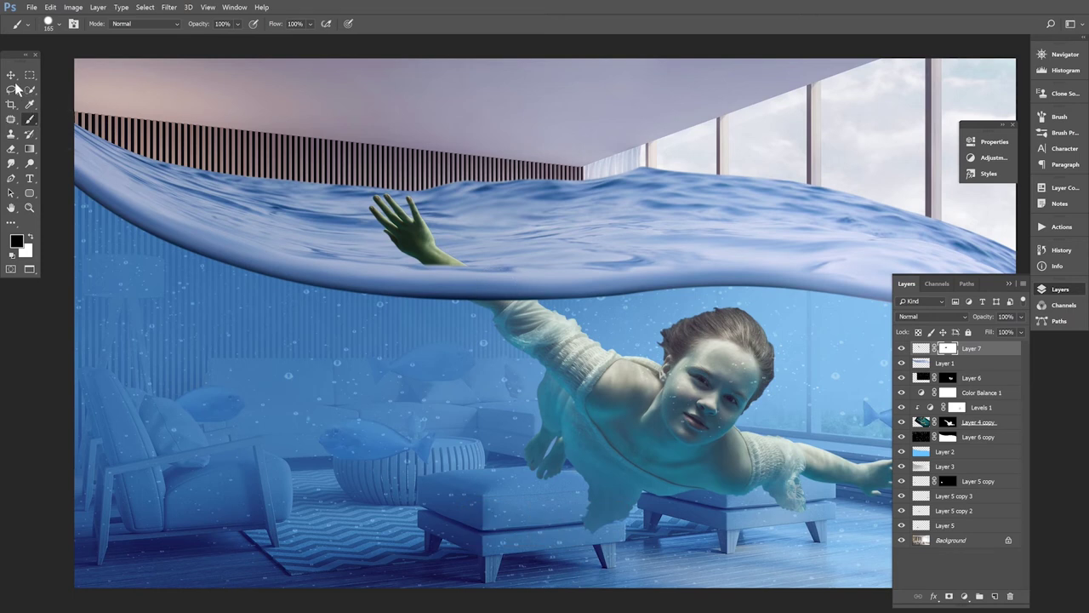
Duplicate Layer 7 to create Layer 7 copy
{"action": "left_click", "coordinate": [11, 75]}
{"action": "left_click", "coordinate": [922, 350]}
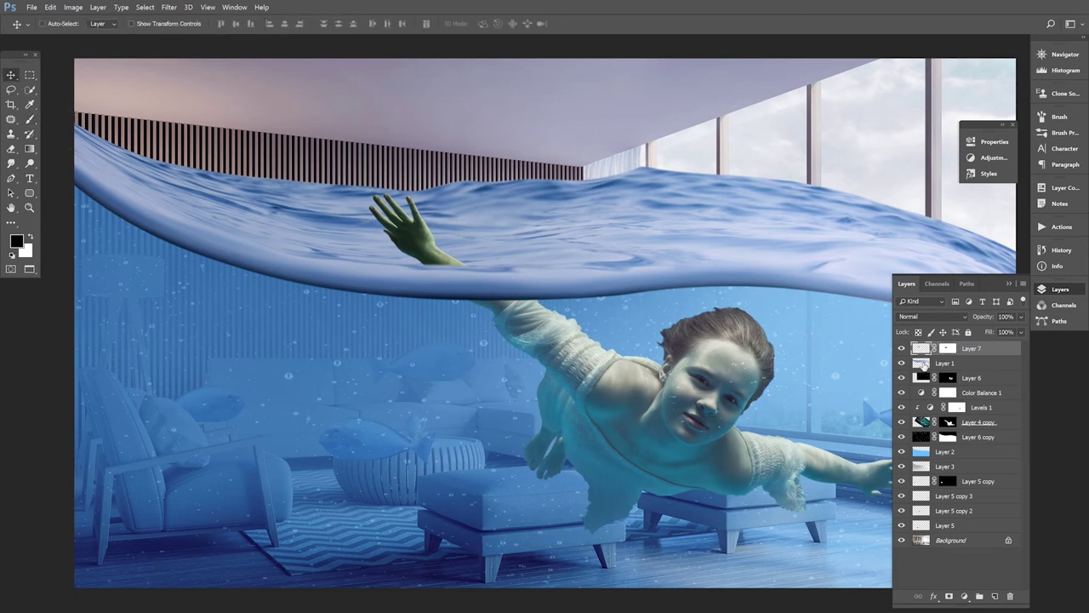
{"action": "left_click_drag", "start_coordinate": [979, 352], "coordinate": [996, 594]}
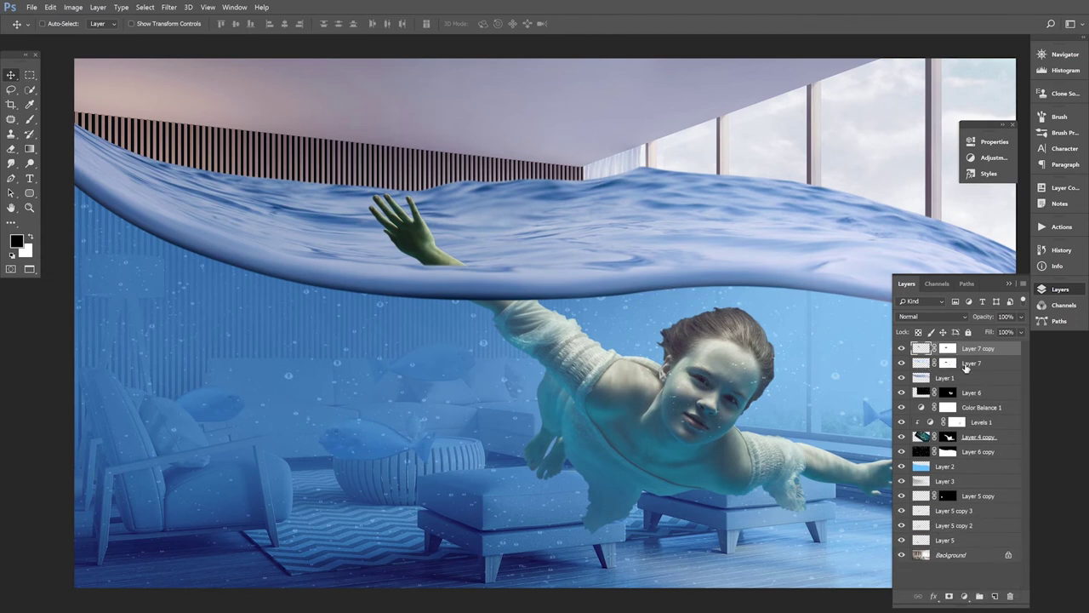
Flip the original Layer 7 vertically and rotate it to about -177° under the wrist
{"action": "left_click", "coordinate": [965, 366]}
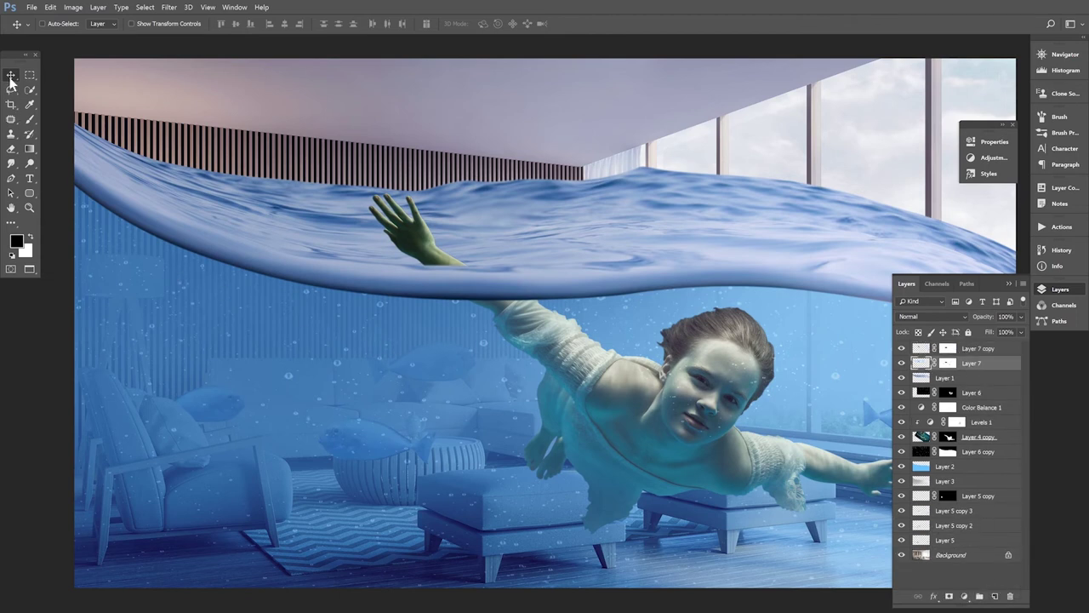
{"action": "left_click", "coordinate": [50, 8]}
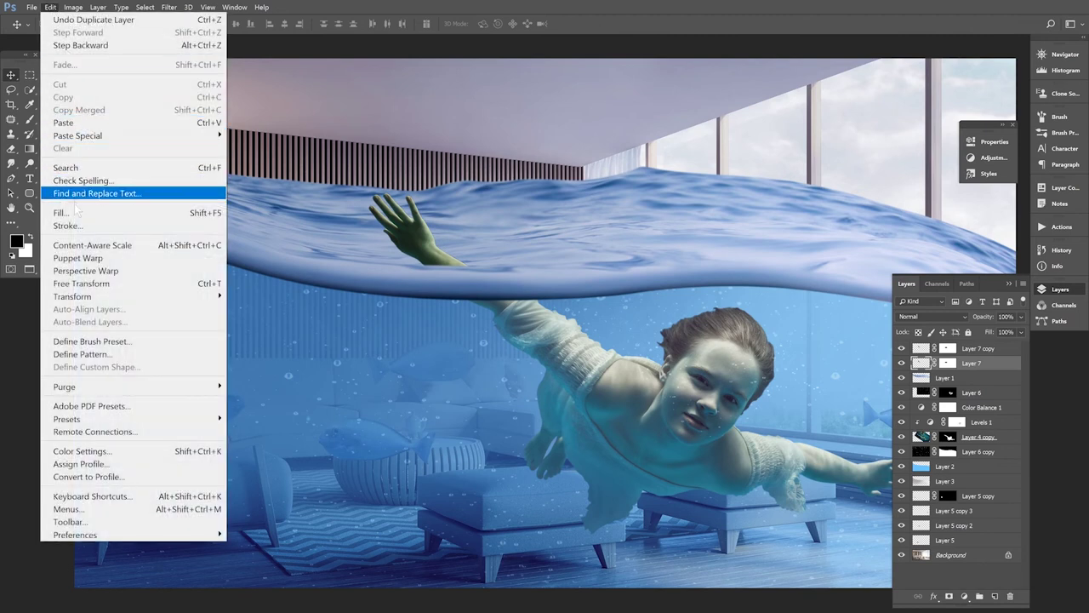
{"action": "left_click", "coordinate": [80, 284]}
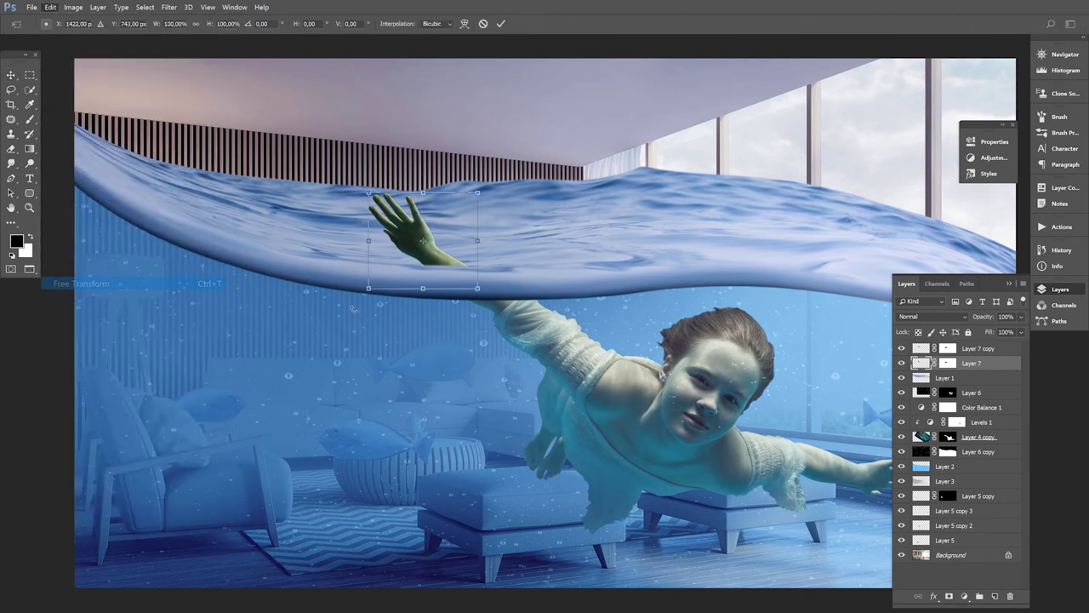
{"action": "right_click", "coordinate": [435, 272]}
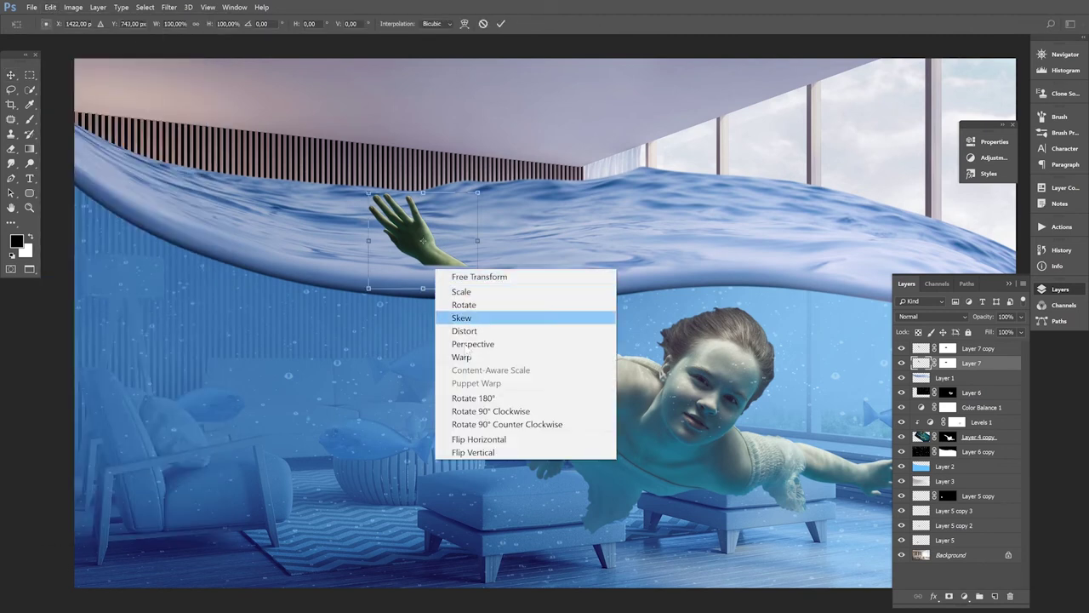
{"action": "left_click", "coordinate": [477, 451]}
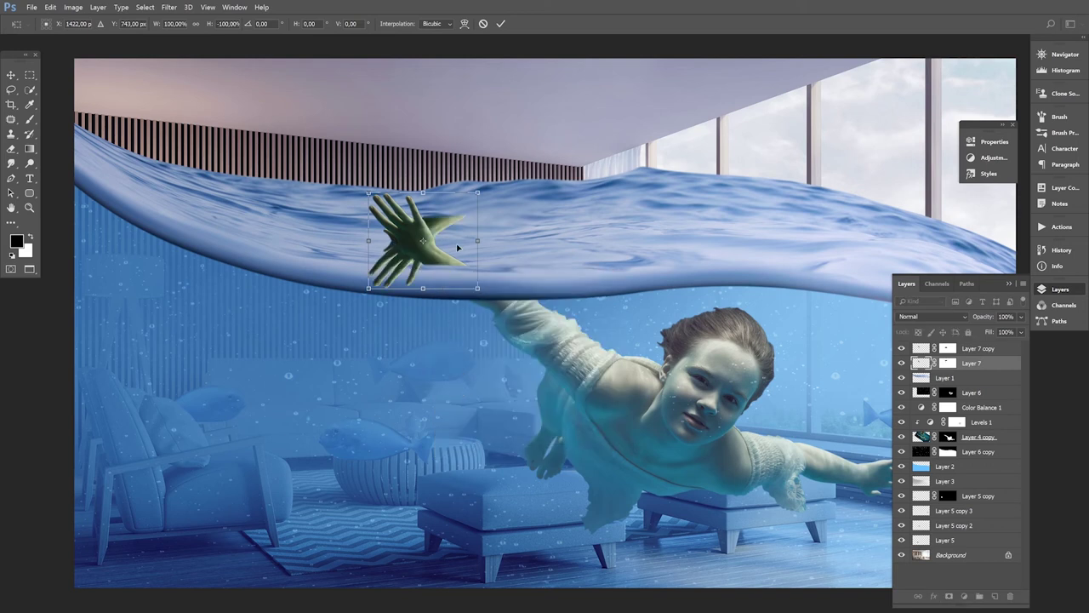
{"action": "left_click_drag", "start_coordinate": [458, 246], "coordinate": [459, 299]}
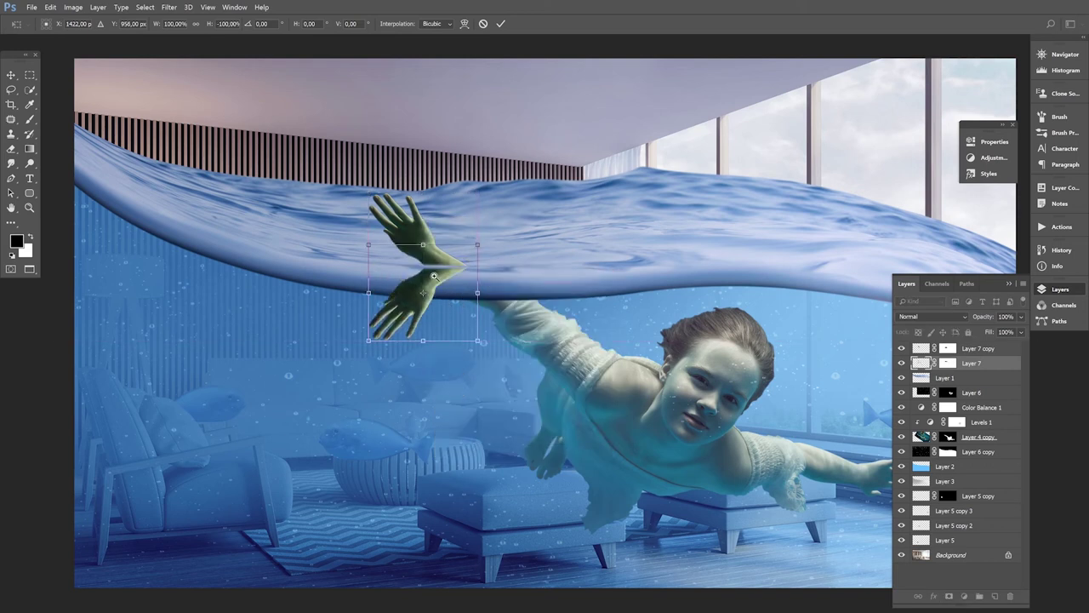
{"action": "scroll", "coordinate": [458, 298], "scroll_direction": "up", "scroll_amount": 5}
{"action": "left_click_drag", "start_coordinate": [477, 285], "coordinate": [471, 272]}
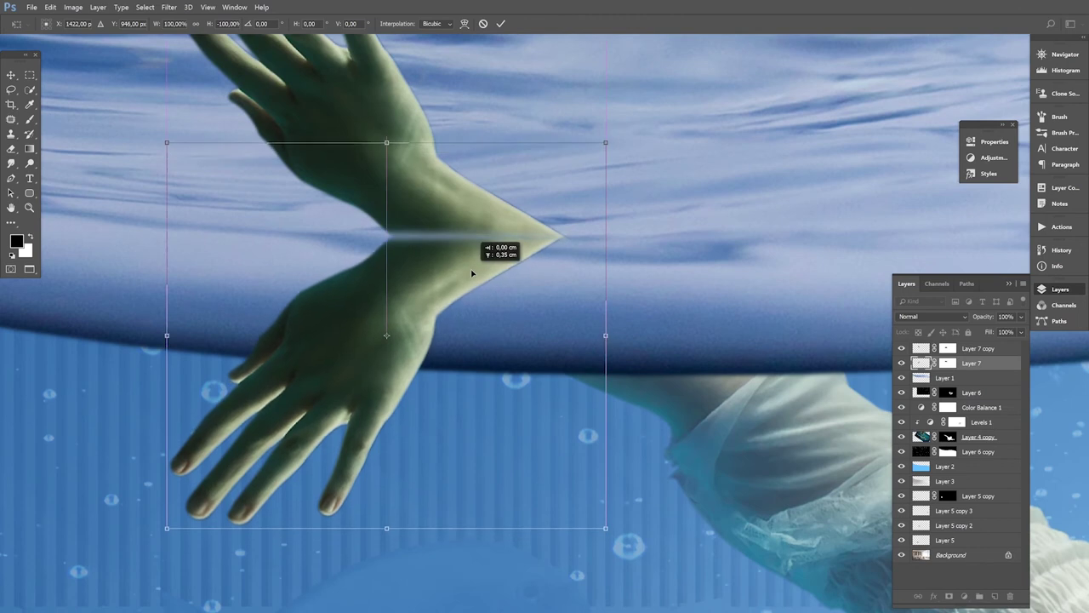
{"action": "left_click_drag", "start_coordinate": [644, 247], "coordinate": [654, 286]}
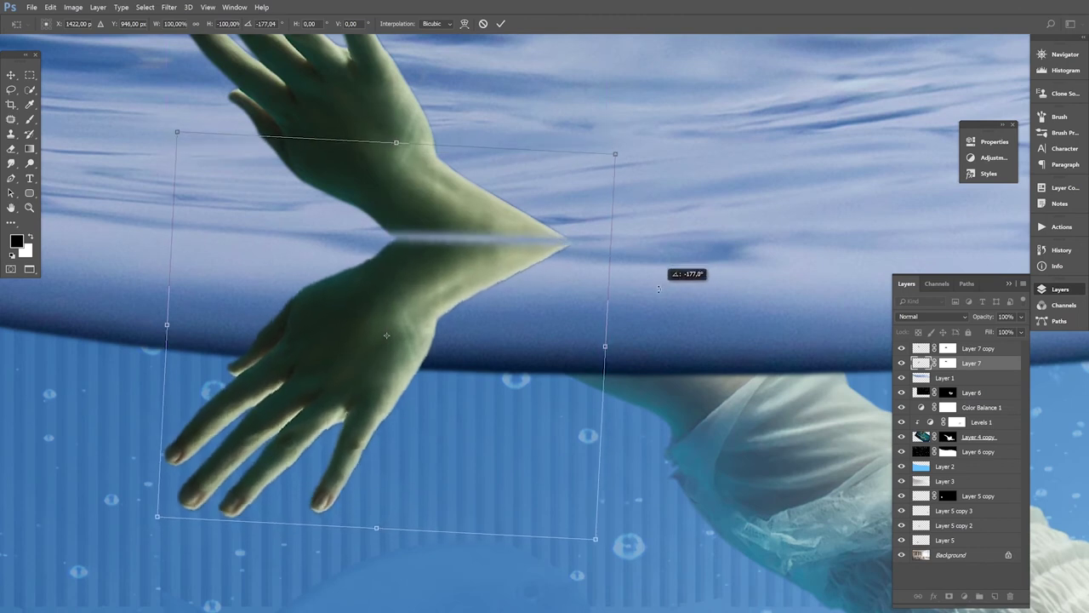
{"action": "left_click_drag", "start_coordinate": [464, 283], "coordinate": [455, 284]}
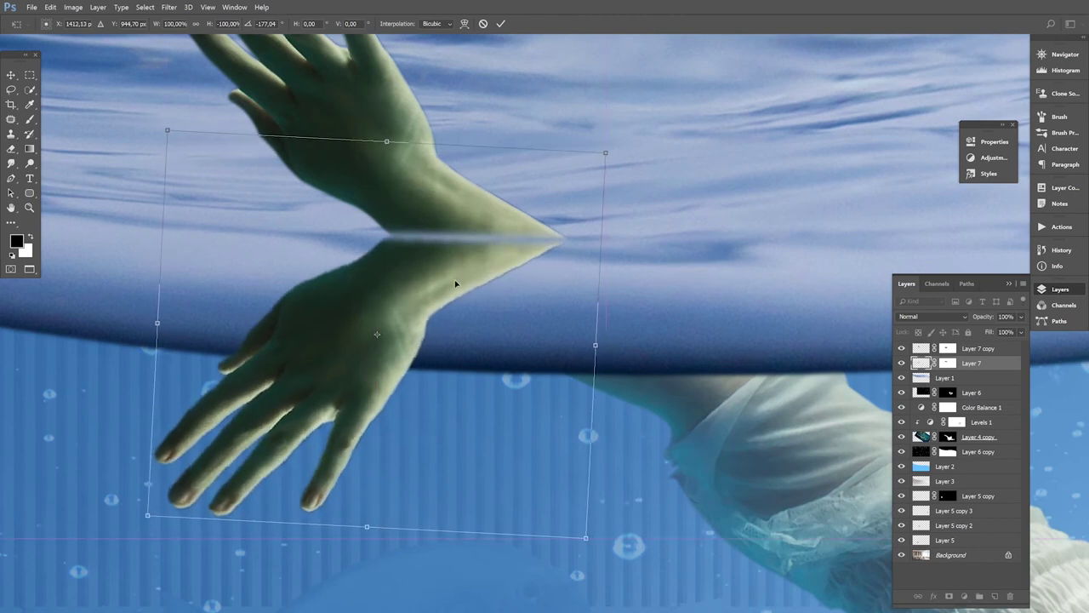
{"action": "key", "text": "Return"}
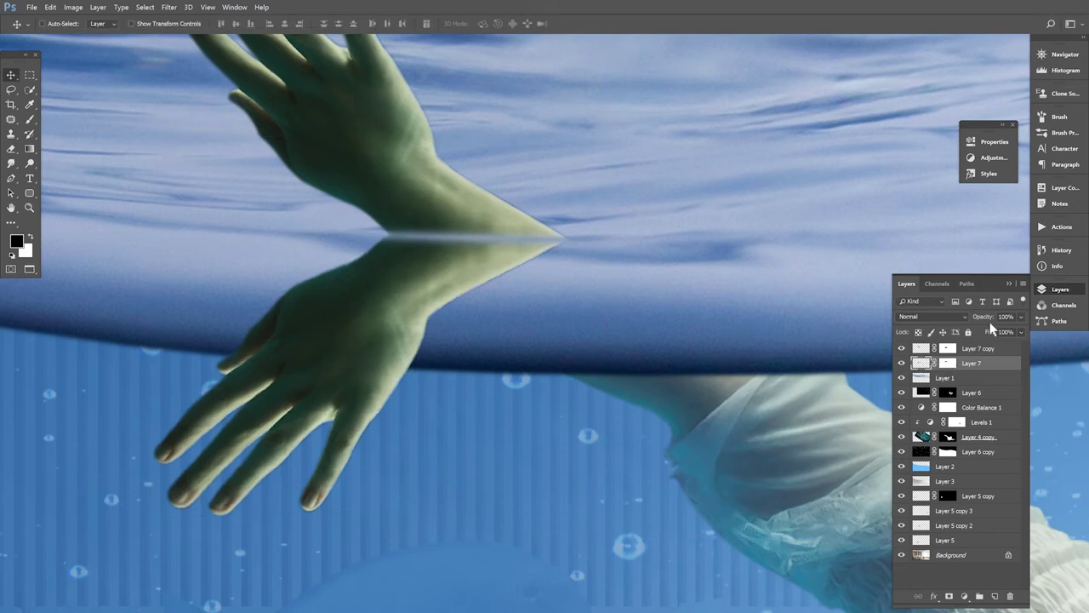
Blend the reflected hand in Multiply mode at 60% opacity
{"action": "left_click_drag", "start_coordinate": [1020, 317], "coordinate": [1000, 331]}
{"action": "left_click", "coordinate": [958, 315]}
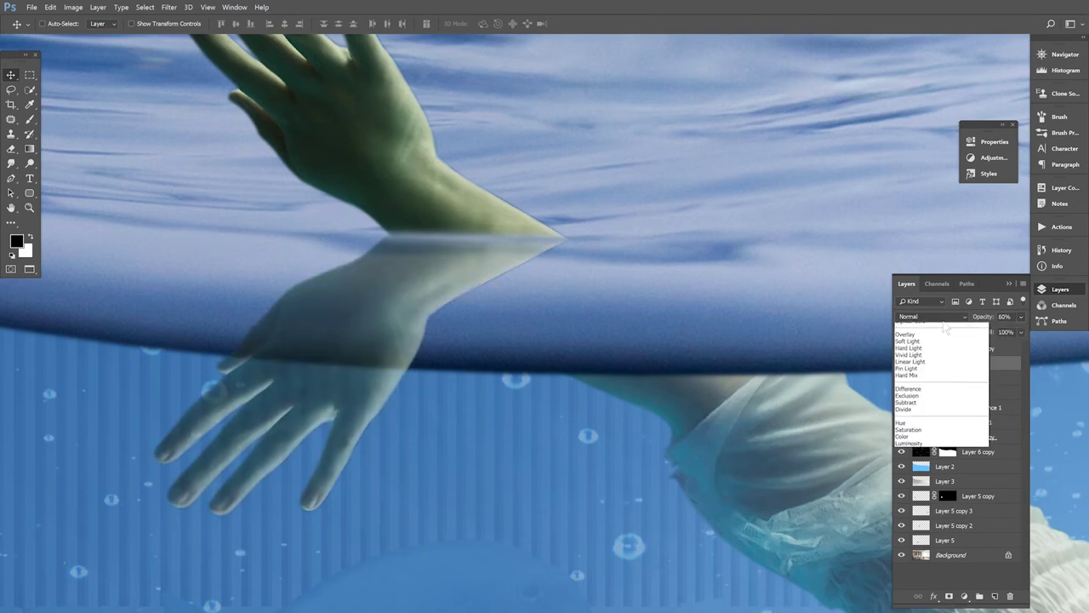
{"action": "left_click", "coordinate": [905, 353]}
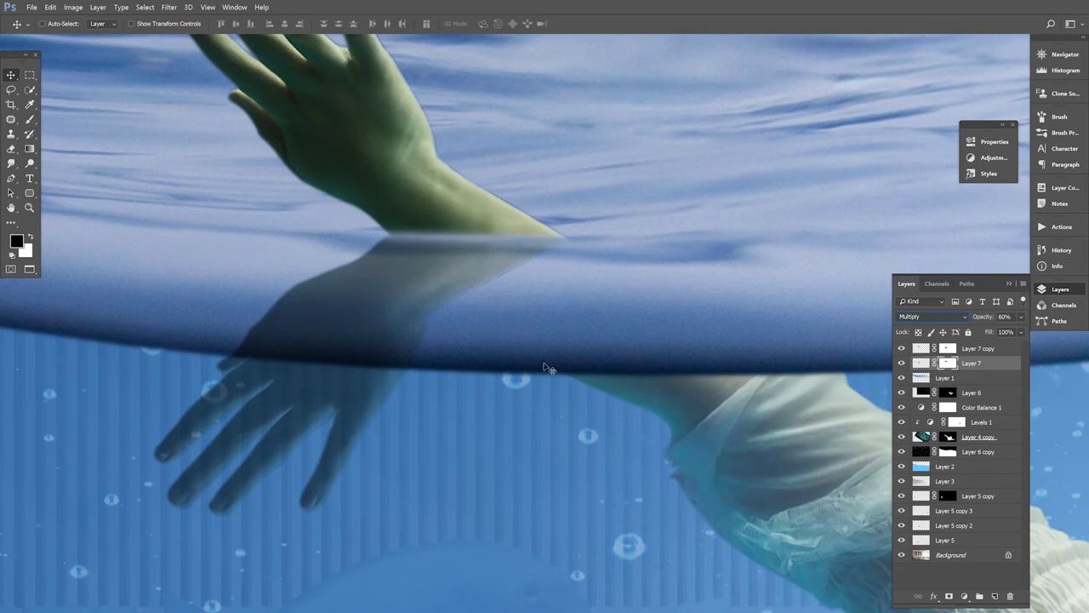
{"action": "left_click", "coordinate": [31, 120]}
With an 81 px brush, paint out the reflected palm and fingers below the waterline
{"action": "right_click", "coordinate": [336, 272]}
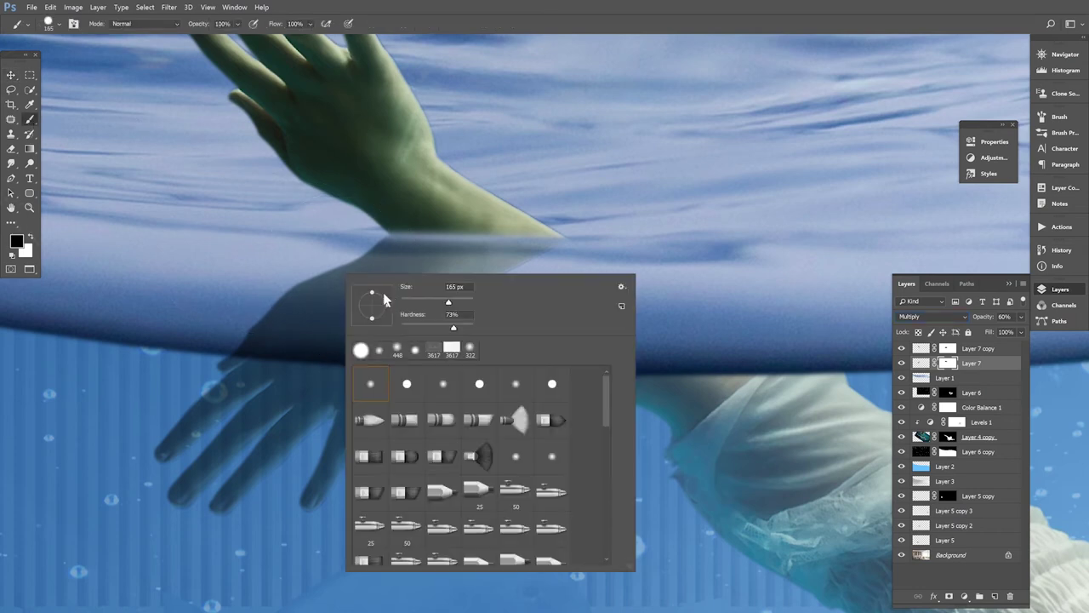
{"action": "left_click_drag", "start_coordinate": [438, 303], "coordinate": [429, 303]}
{"action": "key", "text": "Return"}
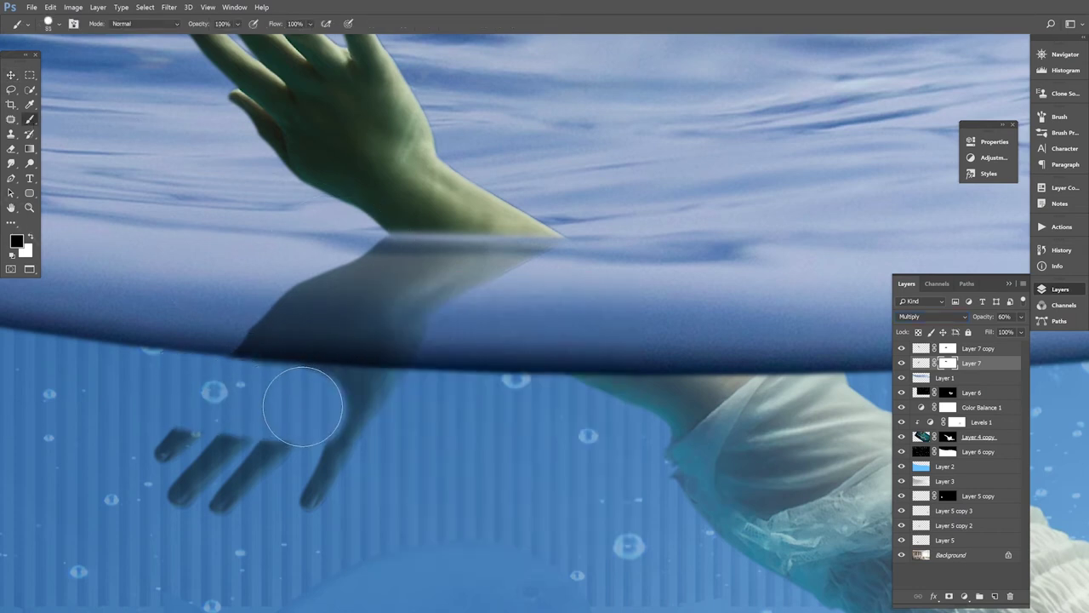
{"action": "left_click_drag", "start_coordinate": [227, 389], "coordinate": [431, 414]}
{"action": "mouse_move", "coordinate": [211, 412]}
{"action": "left_mouse_down"}
{"action": "mouse_move", "coordinate": [360, 457]}
{"action": "mouse_move", "coordinate": [212, 479]}
{"action": "left_mouse_up"}
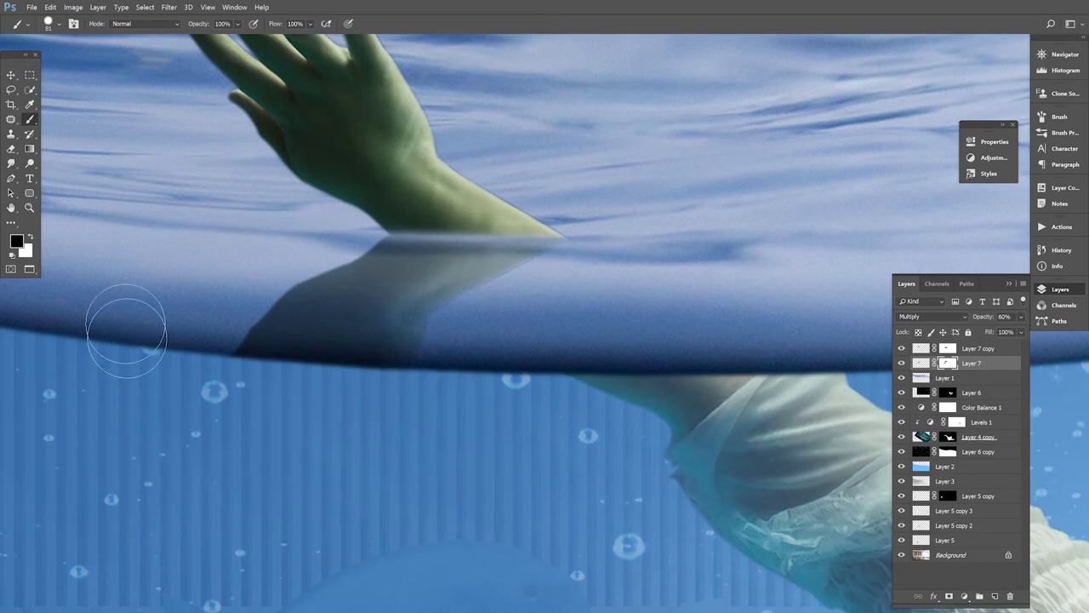
Soften the brush to 0% hardness and 30% opacity
{"action": "right_click", "coordinate": [274, 194]}
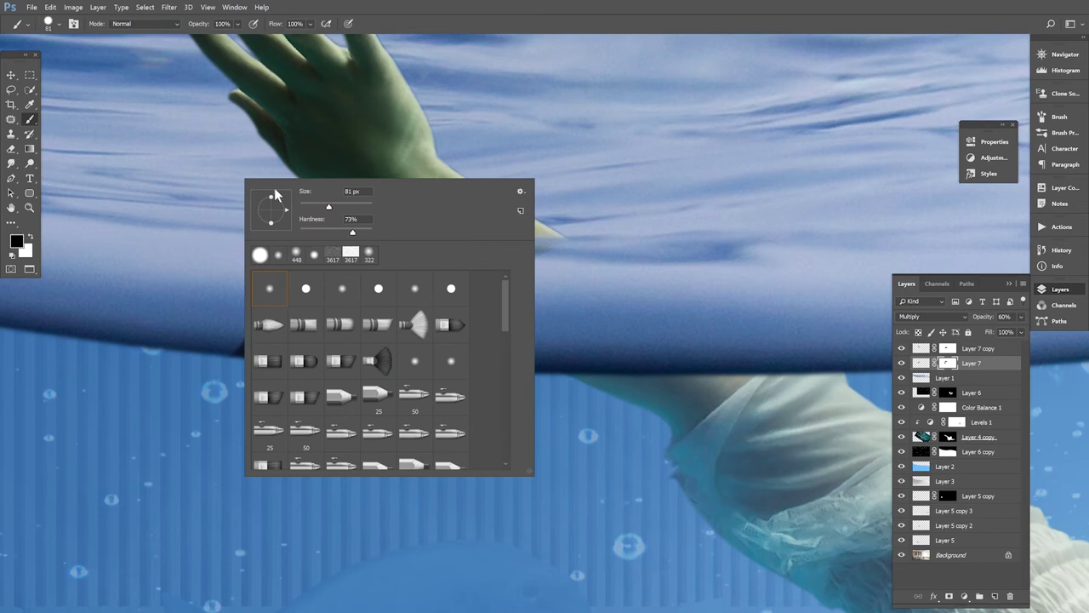
{"action": "left_click_drag", "start_coordinate": [352, 226], "coordinate": [268, 237]}
{"action": "key", "text": "Return"}
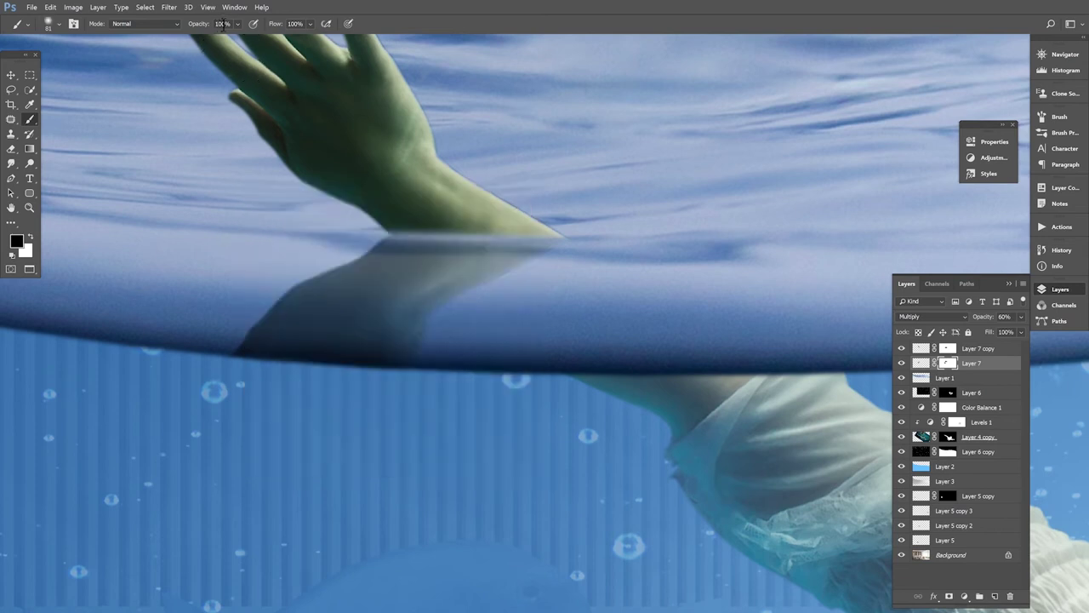
{"action": "left_click", "coordinate": [227, 23]}
{"action": "type", "text": "30"}
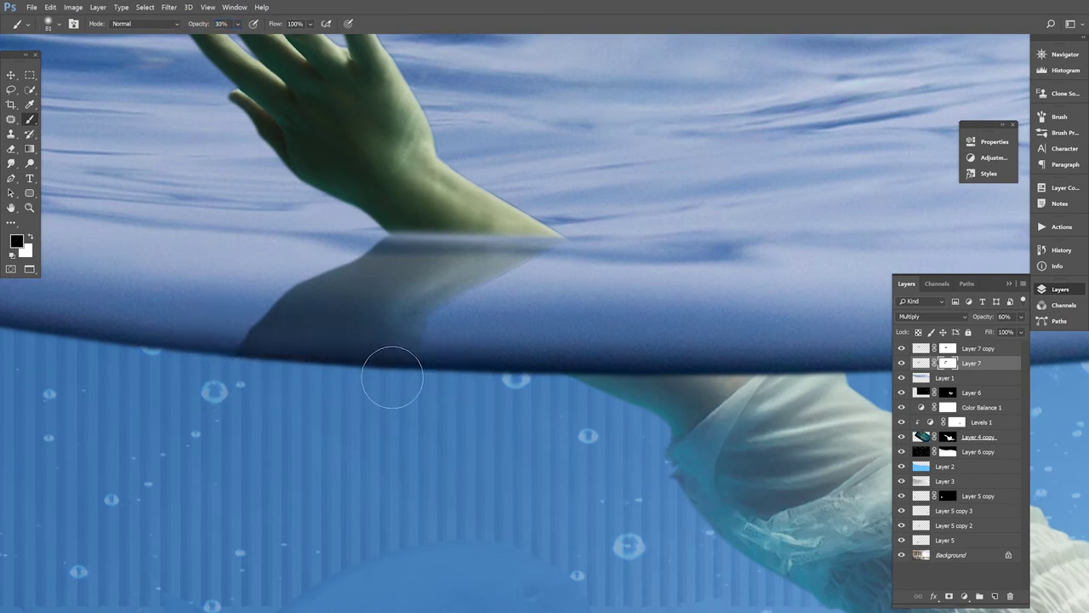
{"action": "key", "text": "ctrl+0"}
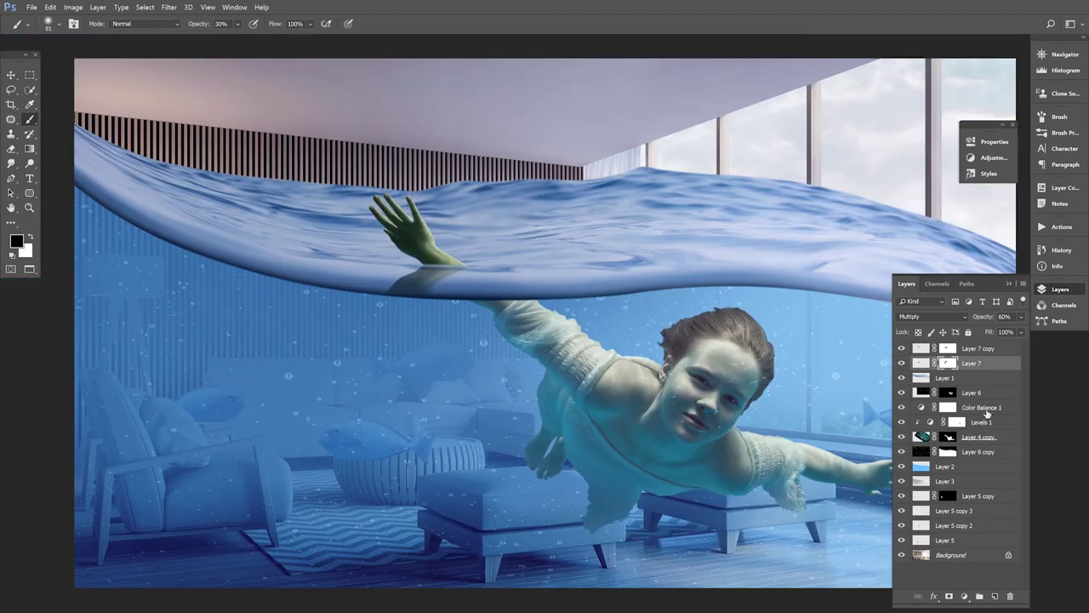
Add a Hue/Saturation layer clipped to Layer 7 copy with Saturation at -89
{"action": "left_click", "coordinate": [922, 351]}
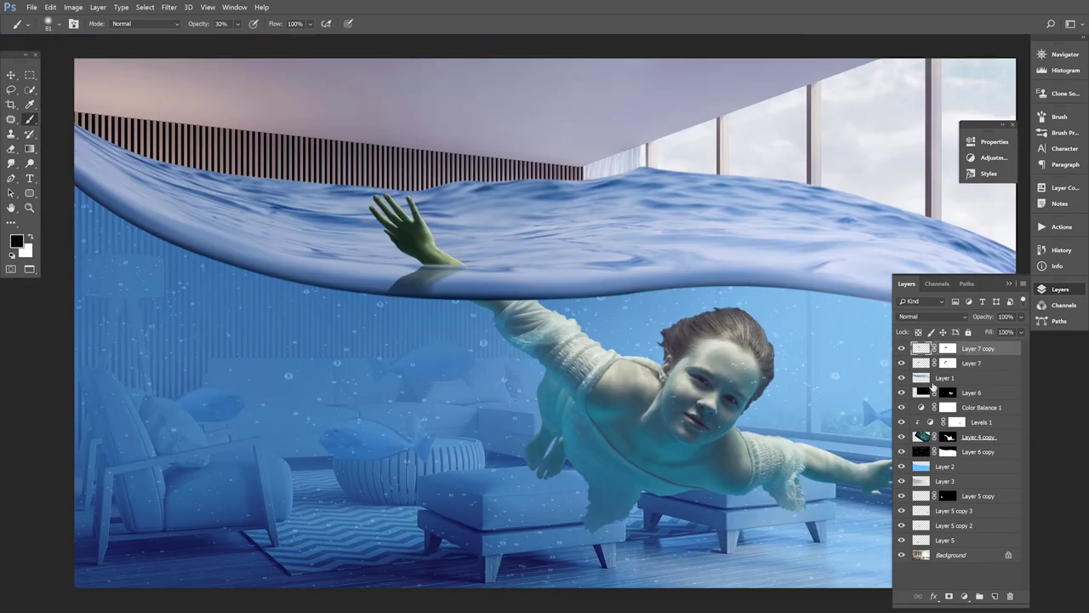
{"action": "left_click", "coordinate": [965, 596]}
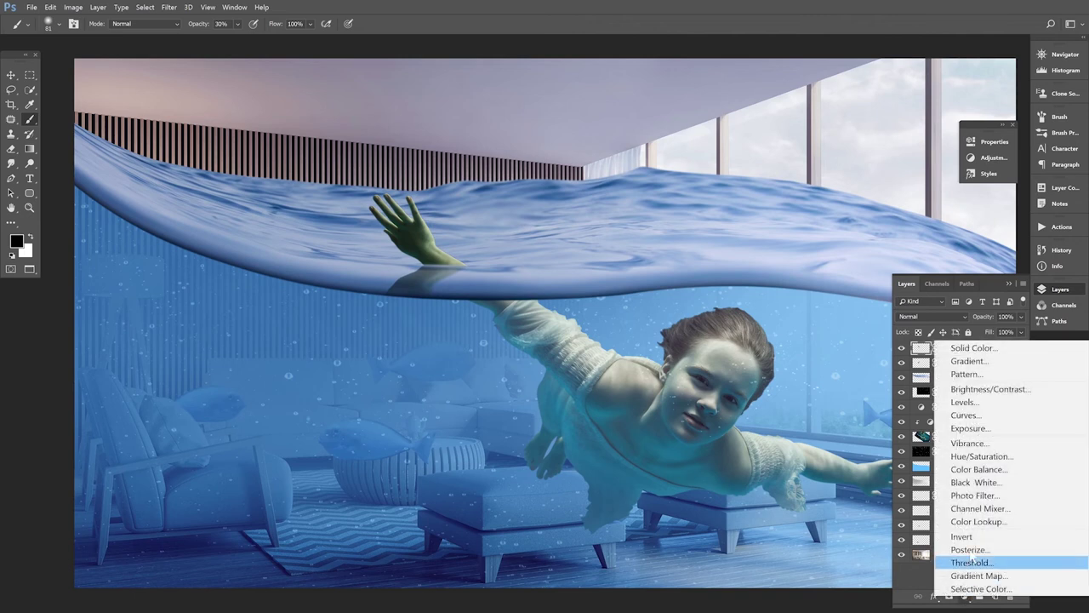
{"action": "left_click", "coordinate": [975, 457]}
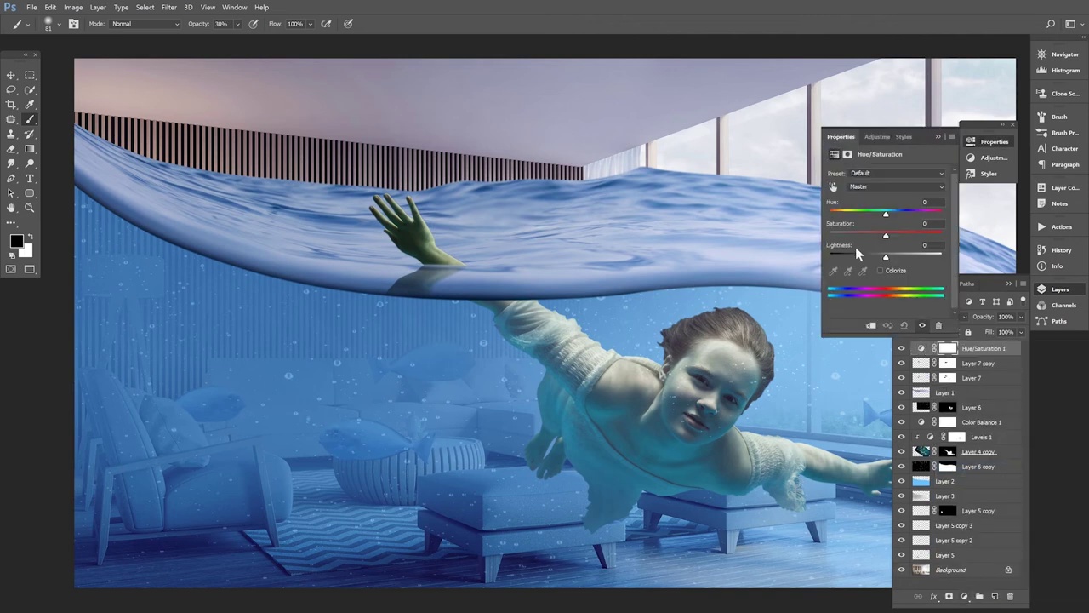
{"action": "left_click_drag", "start_coordinate": [886, 231], "coordinate": [835, 234]}
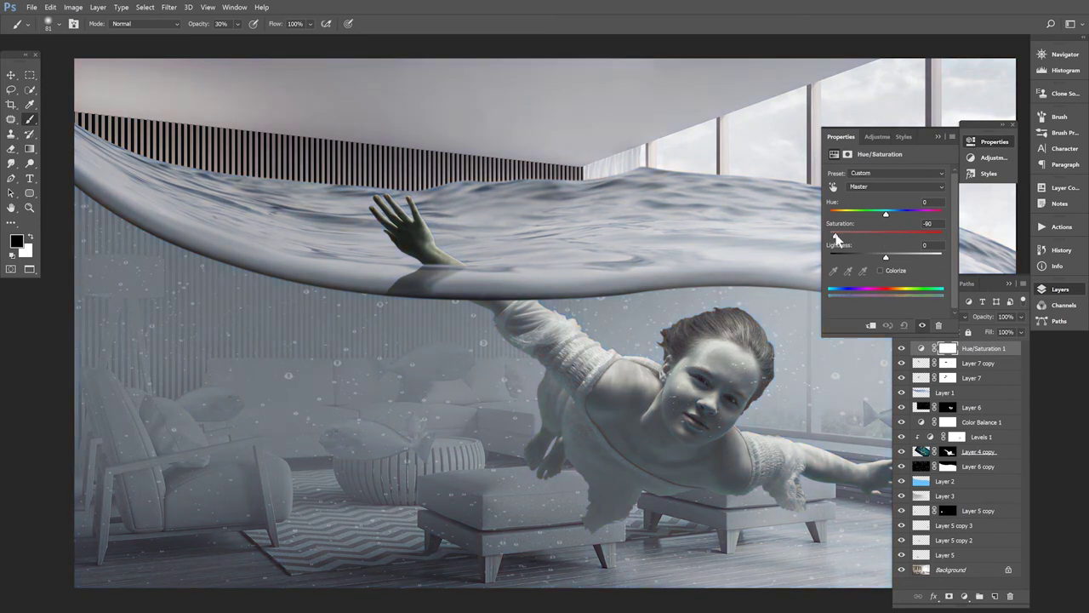
{"action": "left_click", "coordinate": [871, 325]}
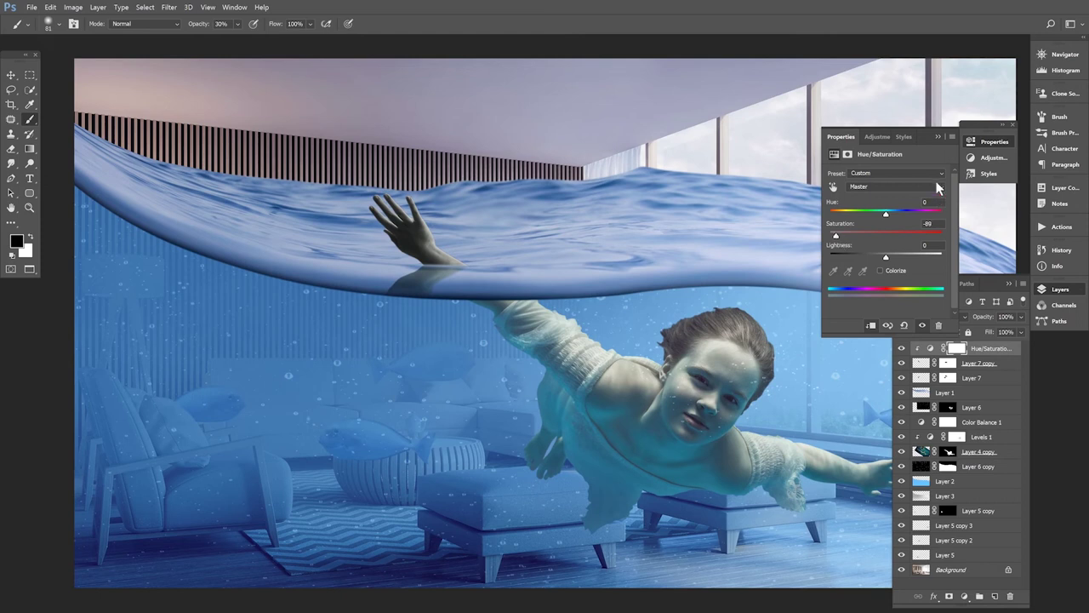
{"action": "left_click", "coordinate": [937, 138]}
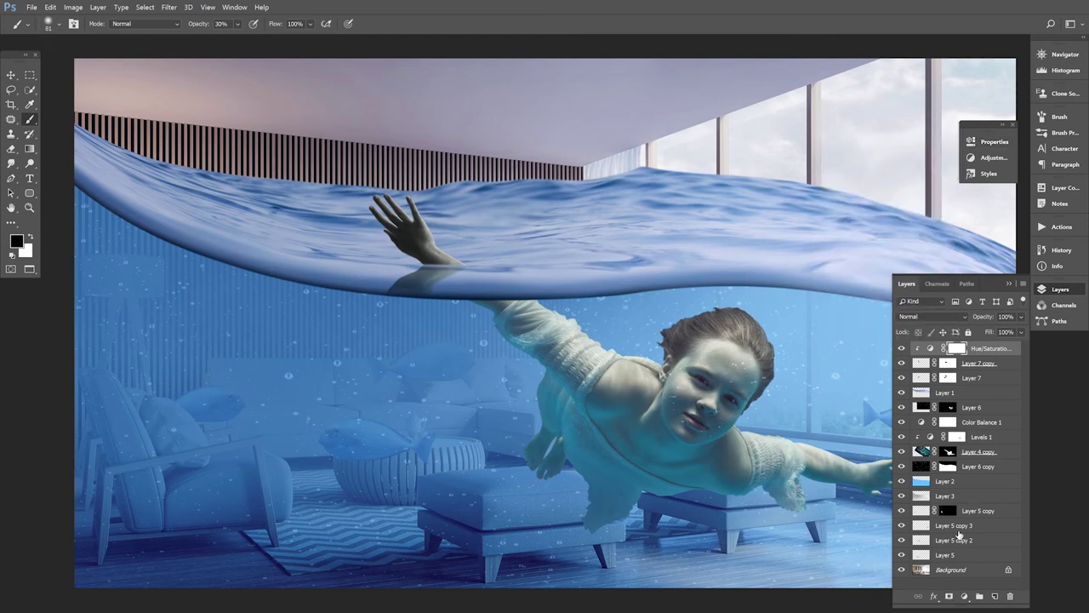
{"action": "left_click", "coordinate": [965, 597]}
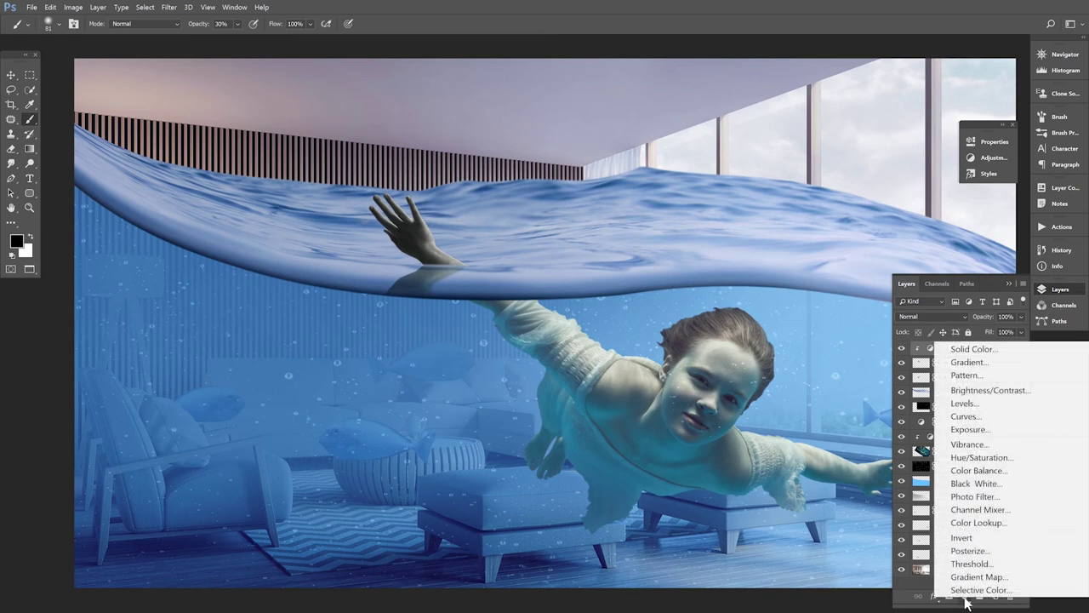
Add a Levels layer clipped to the hand with midtones 1.59 and black point 12
{"action": "left_click", "coordinate": [964, 403]}
{"action": "left_click", "coordinate": [871, 326]}
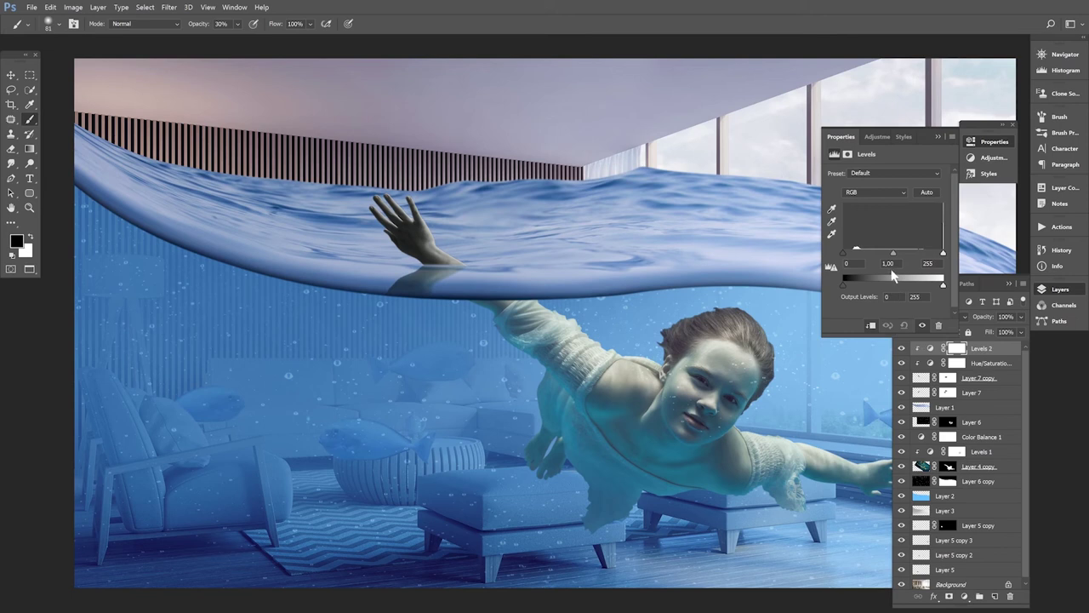
{"action": "left_click_drag", "start_coordinate": [893, 258], "coordinate": [879, 258]}
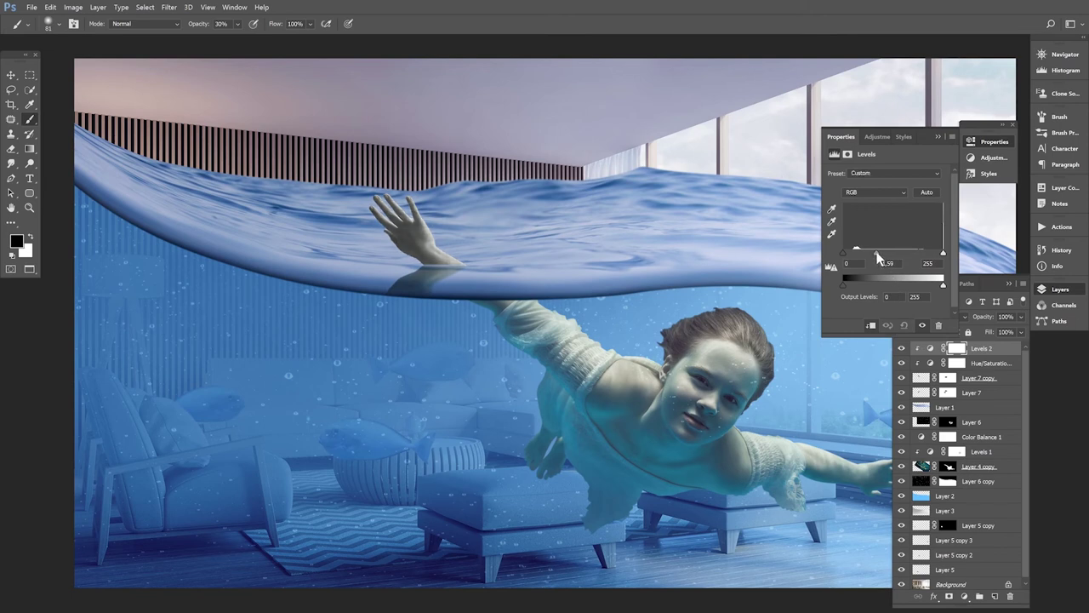
{"action": "left_click_drag", "start_coordinate": [845, 255], "coordinate": [848, 256]}
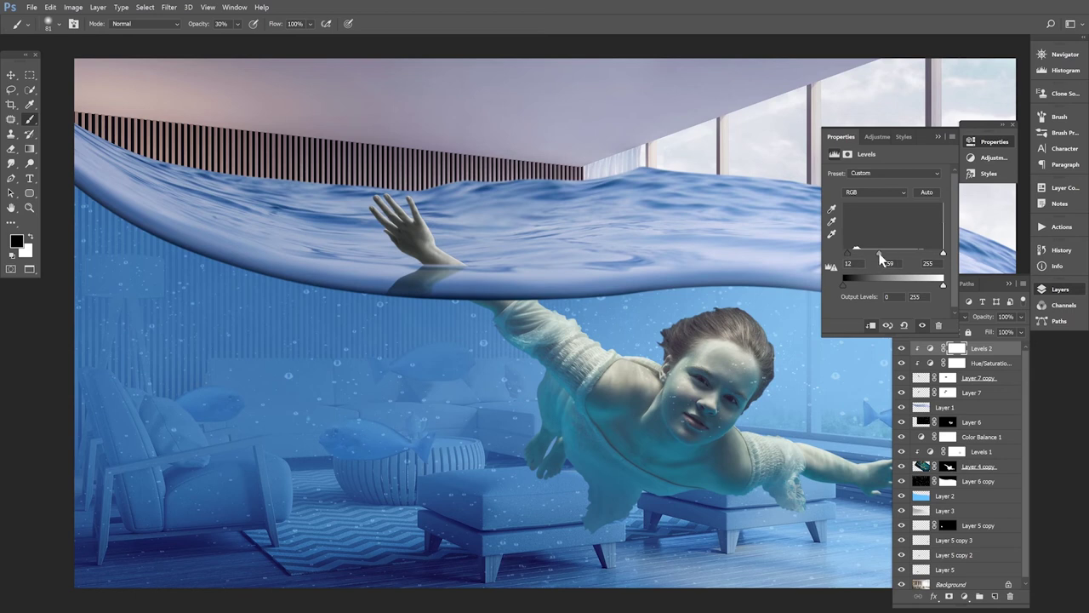
{"action": "left_click", "coordinate": [938, 137]}
Add a clipped Color Balance layer setting midtones to +50 red, -27 yellow
{"action": "left_click", "coordinate": [965, 598]}
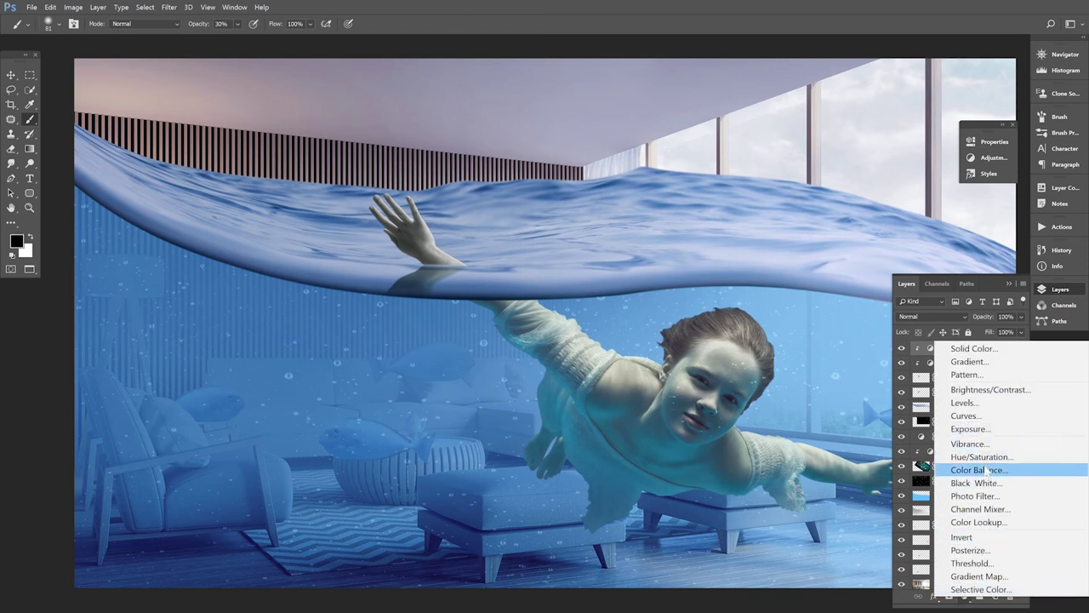
{"action": "left_click", "coordinate": [987, 470]}
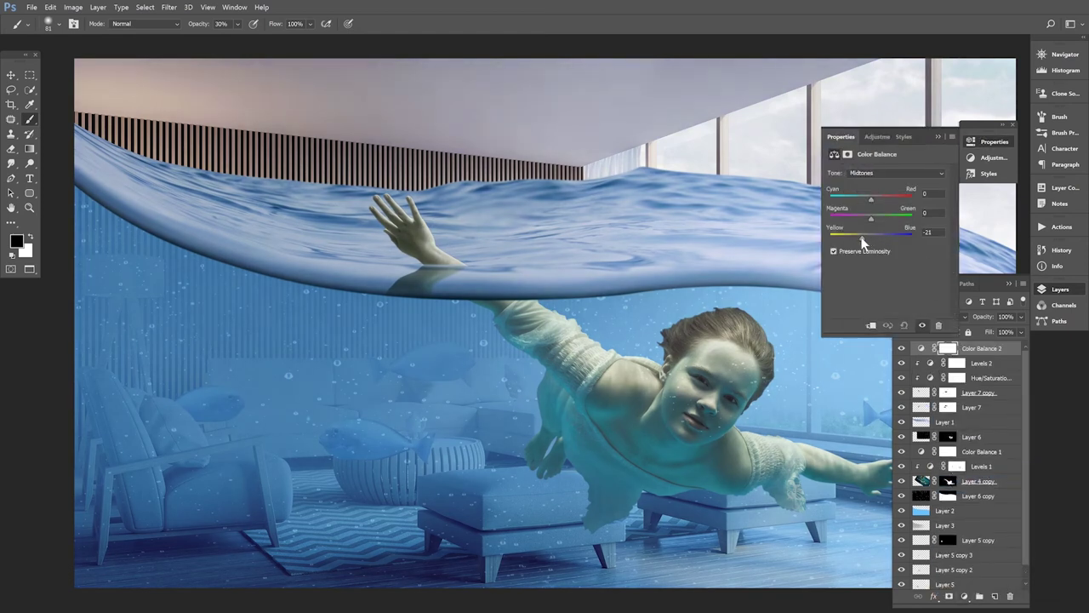
{"action": "left_click", "coordinate": [870, 325]}
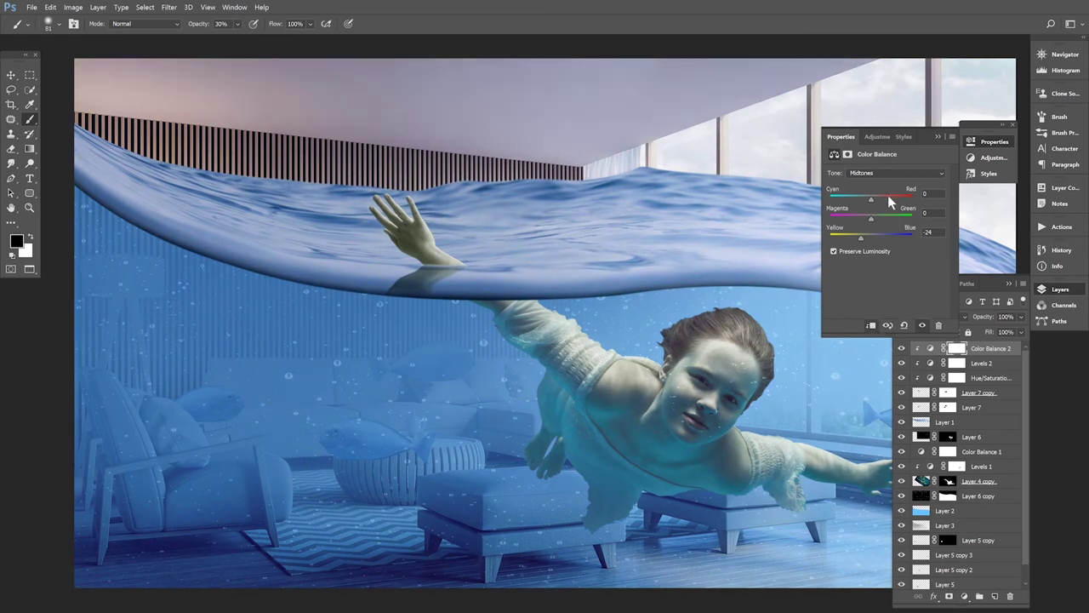
{"action": "left_click_drag", "start_coordinate": [874, 199], "coordinate": [880, 199]}
{"action": "left_click", "coordinate": [938, 137]}
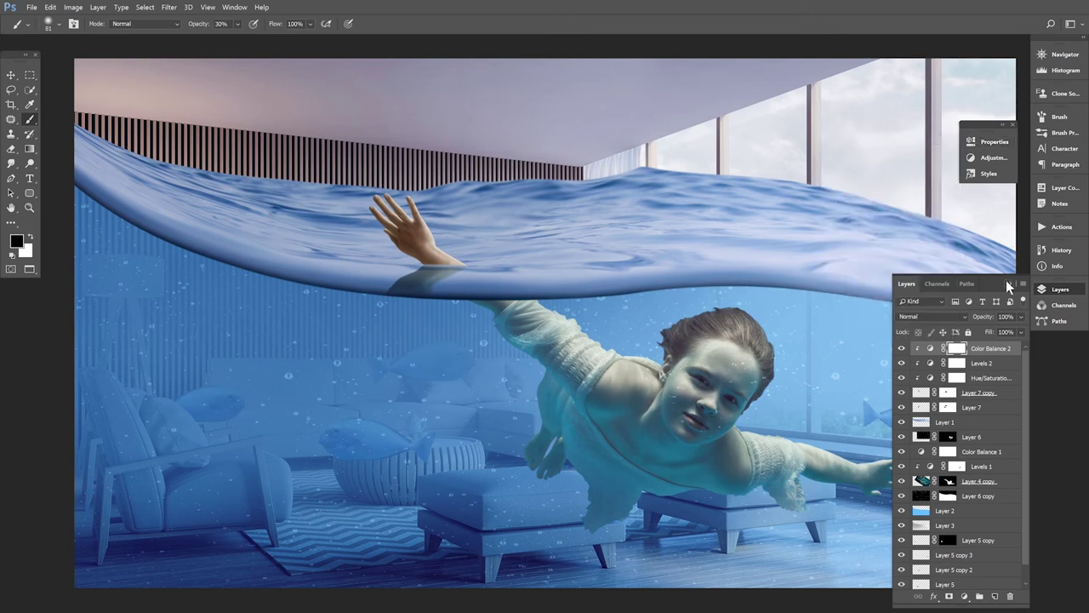
{"action": "left_click", "coordinate": [1008, 284]}
{"action": "left_click", "coordinate": [11, 75]}
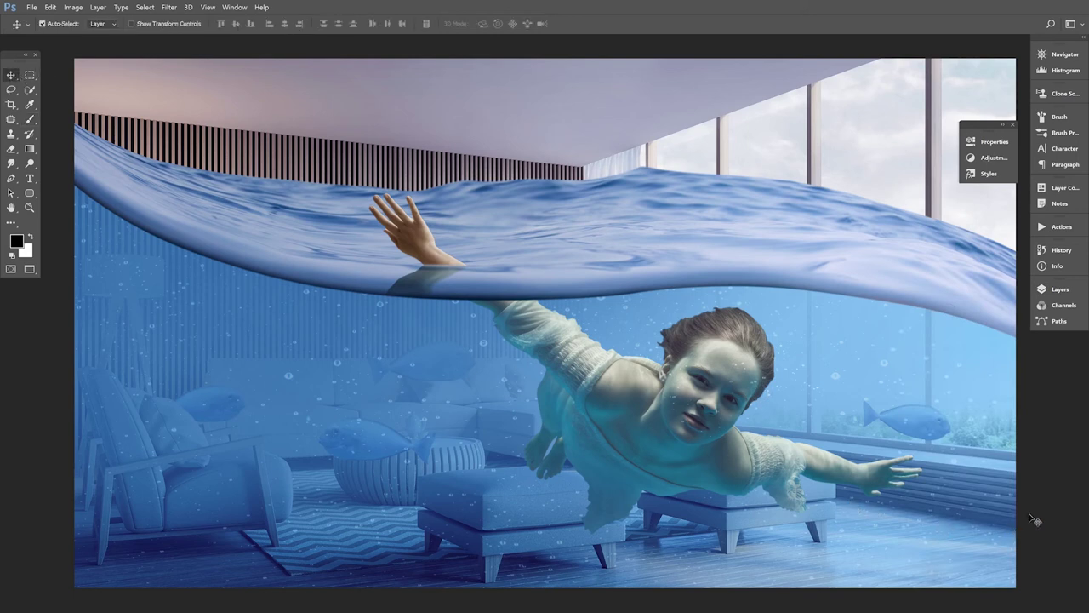
Open shutterstock_1025137618.jpg from the Downloads folder in Adobe Photoshop
{"action": "key", "text": "ctrl+minus"}
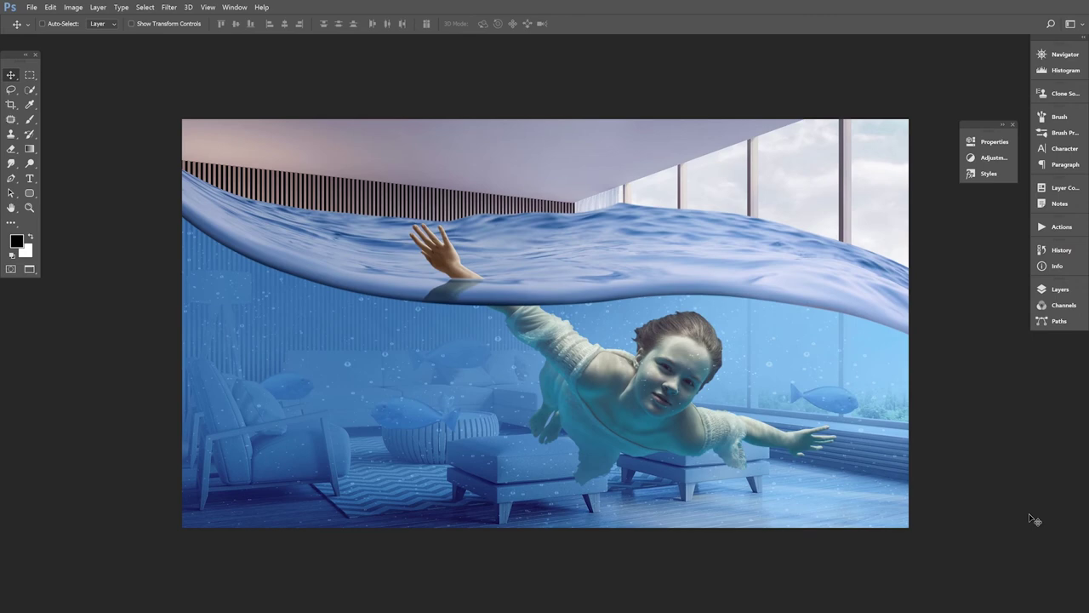
{"action": "key", "text": "ctrl+minus"}
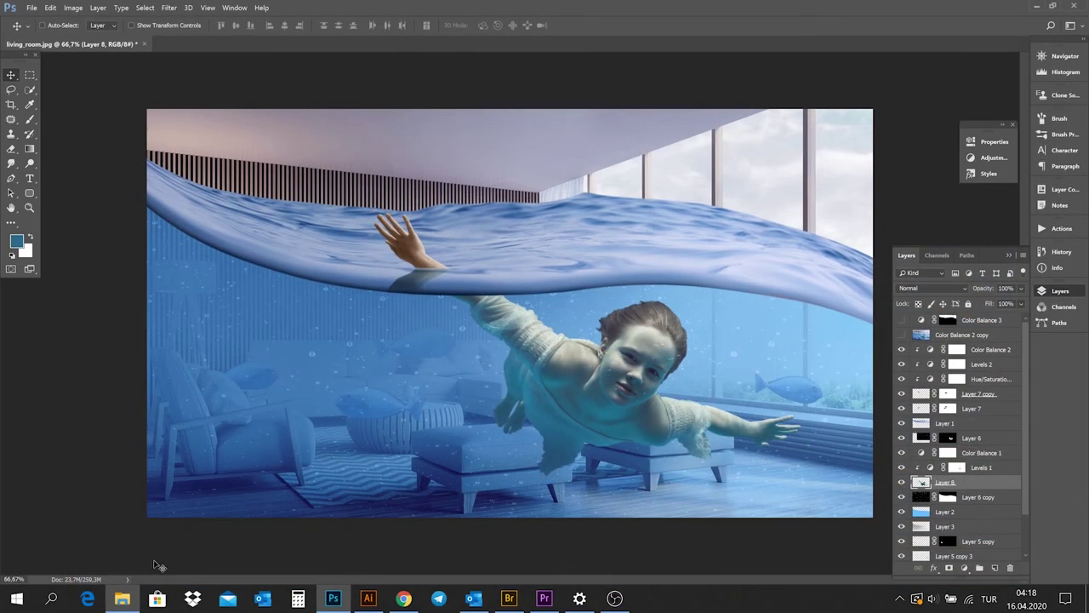
{"action": "left_click", "coordinate": [122, 598]}
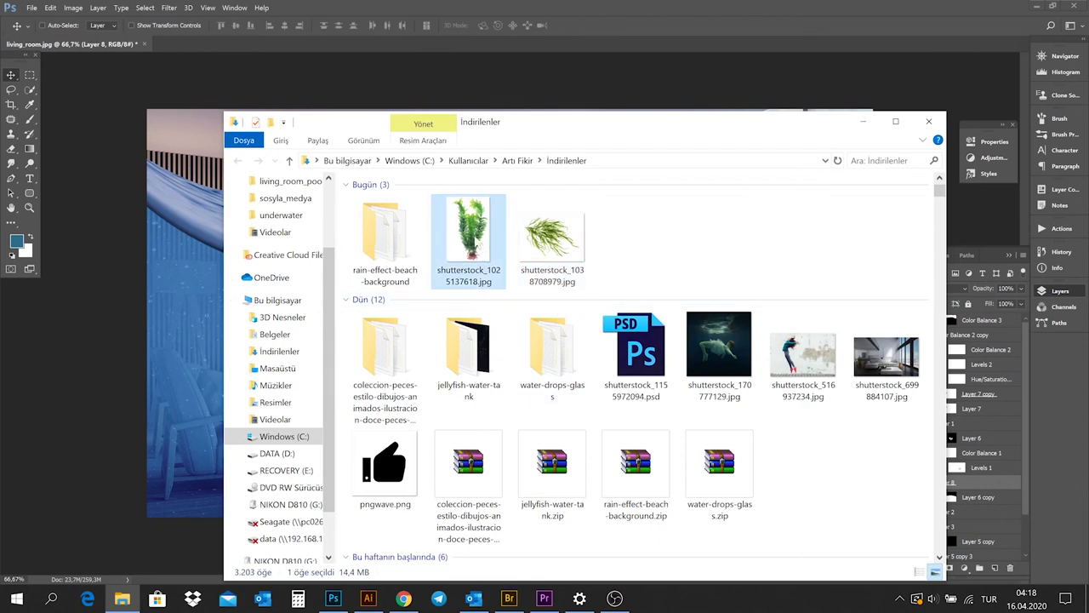
{"action": "right_click", "coordinate": [478, 228]}
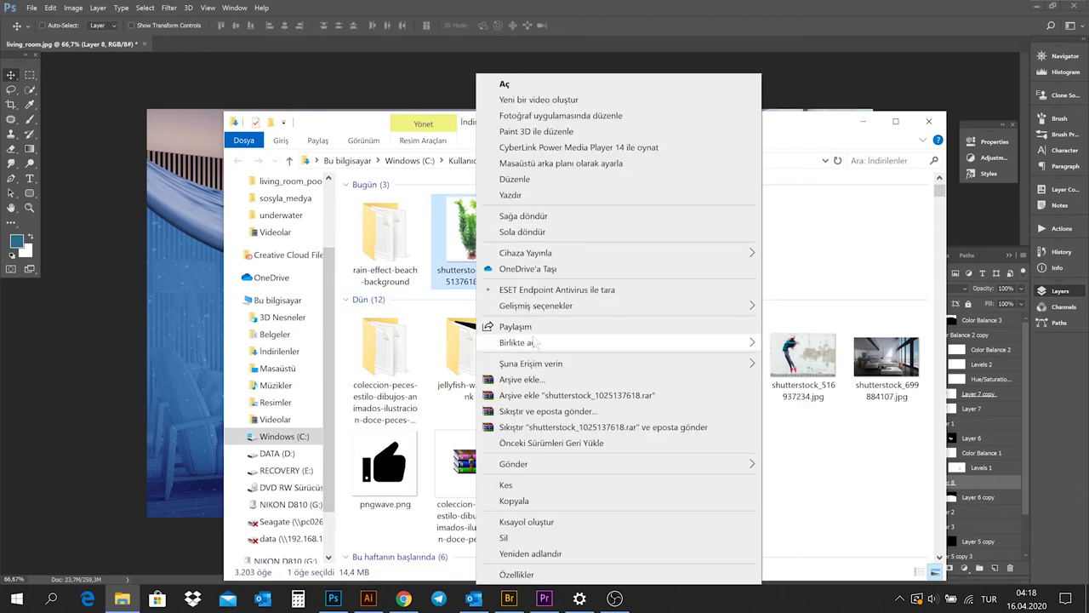
{"action": "mouse_move", "coordinate": [519, 342]}
{"action": "left_click", "coordinate": [783, 359]}
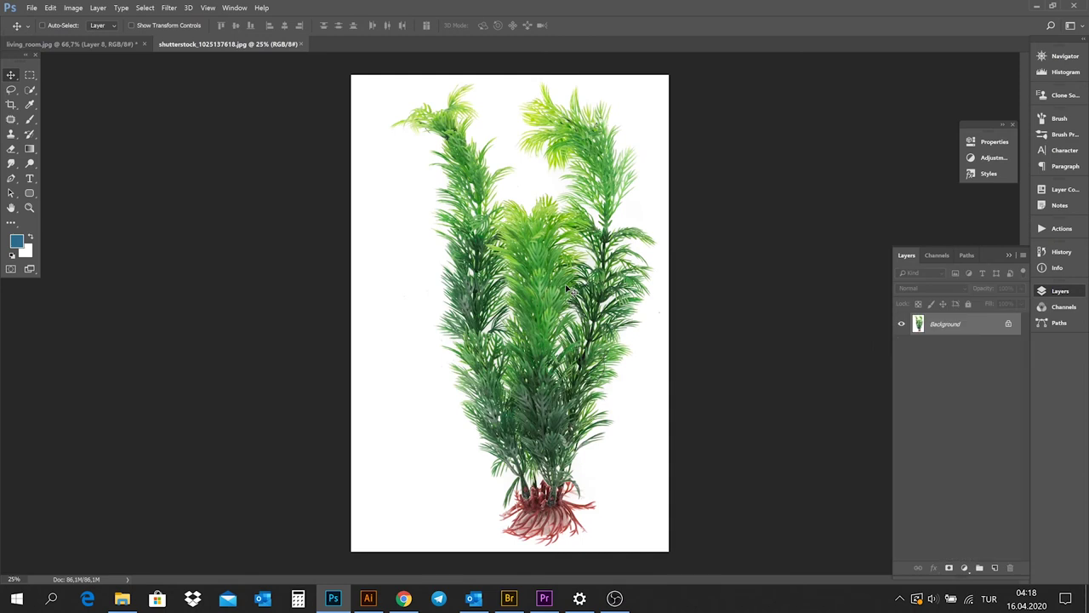
Select the seaweed using a marquee and Color Range, sampling white with Invert and raised Fuzziness
{"action": "key", "text": "m"}
{"action": "left_click_drag", "start_coordinate": [370, 79], "coordinate": [703, 450]}
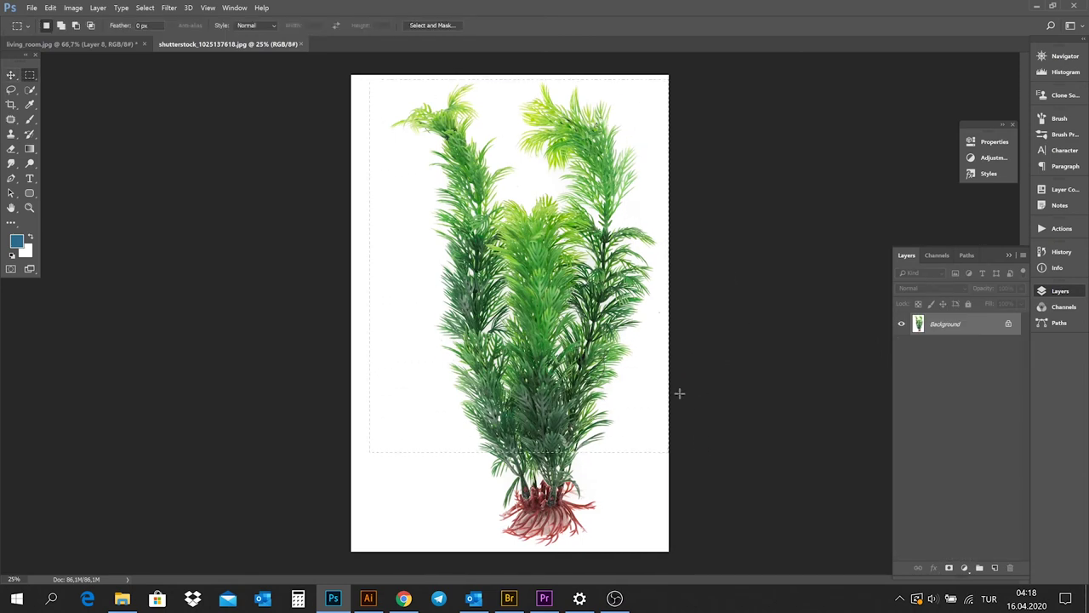
{"action": "left_click", "coordinate": [145, 8]}
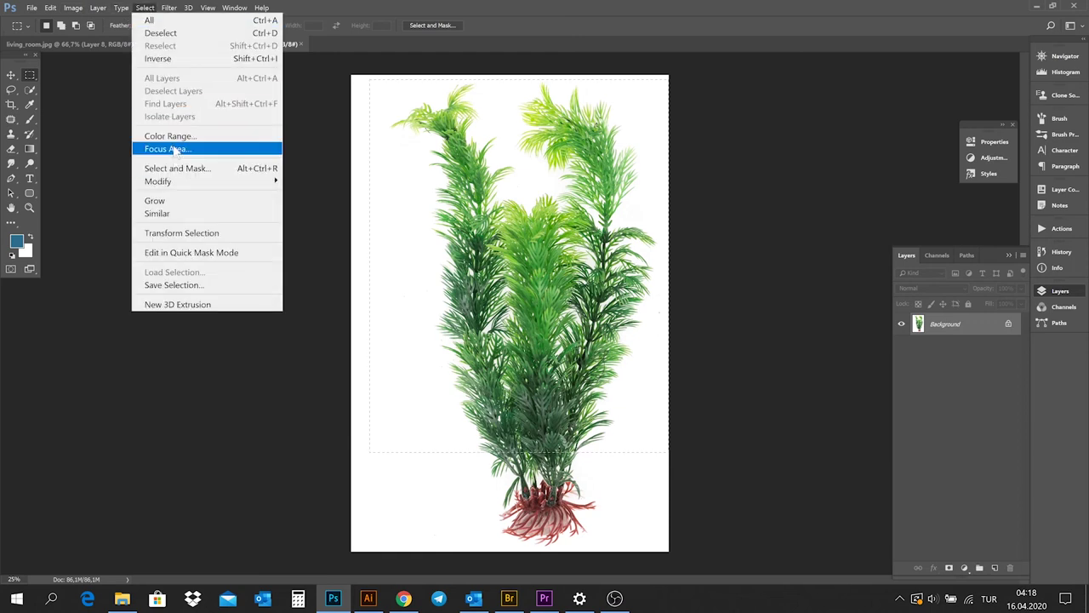
{"action": "left_click", "coordinate": [170, 137]}
{"action": "left_click", "coordinate": [488, 271]}
{"action": "left_click_drag", "start_coordinate": [450, 136], "coordinate": [262, 161]}
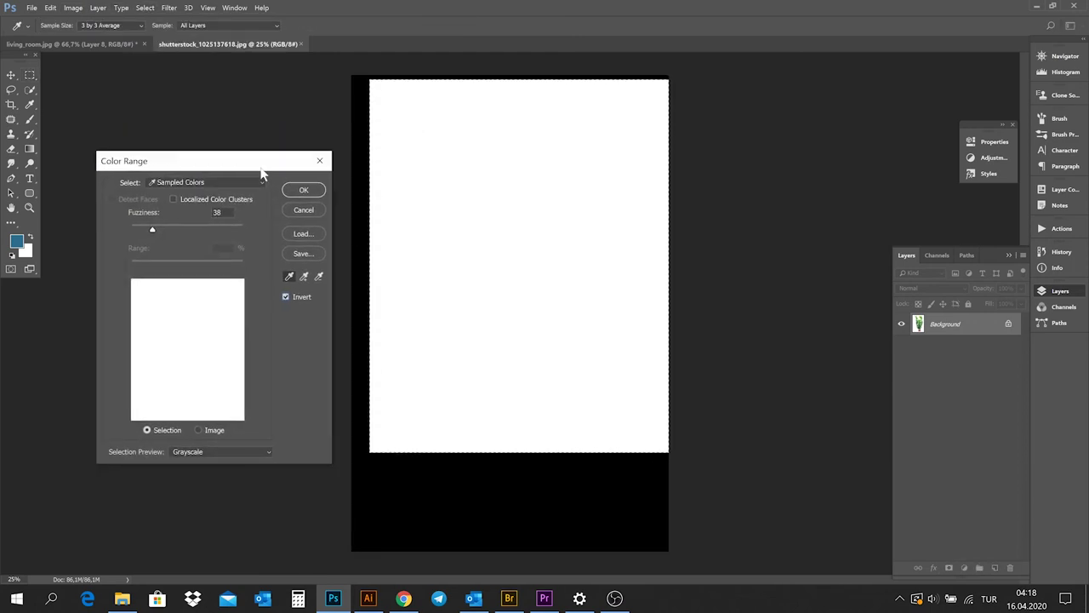
{"action": "left_click", "coordinate": [420, 266]}
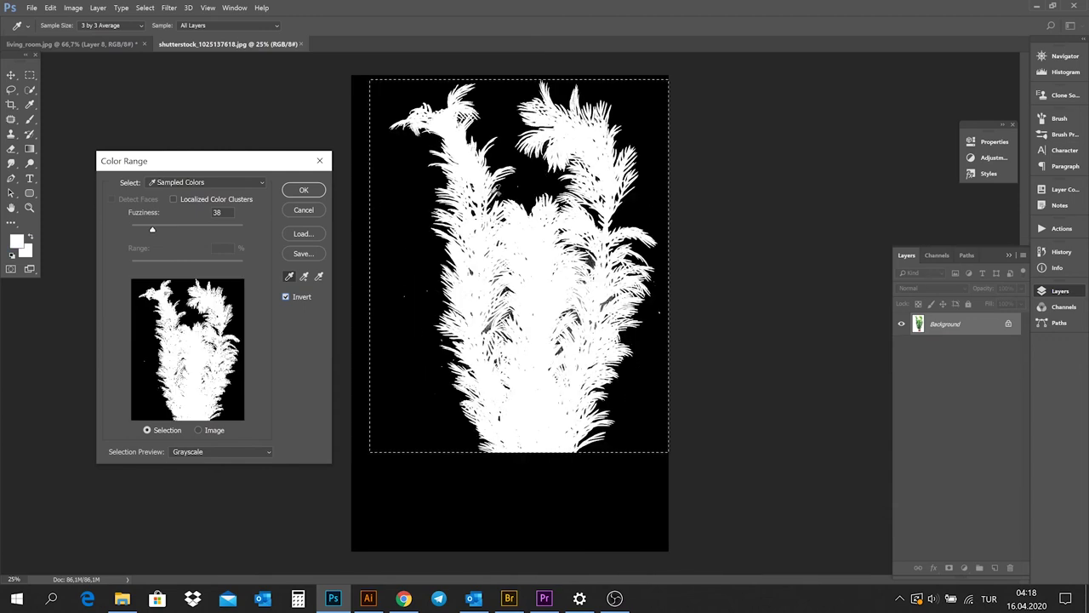
{"action": "left_click", "coordinate": [158, 229]}
{"action": "left_click_drag", "start_coordinate": [160, 233], "coordinate": [202, 235]}
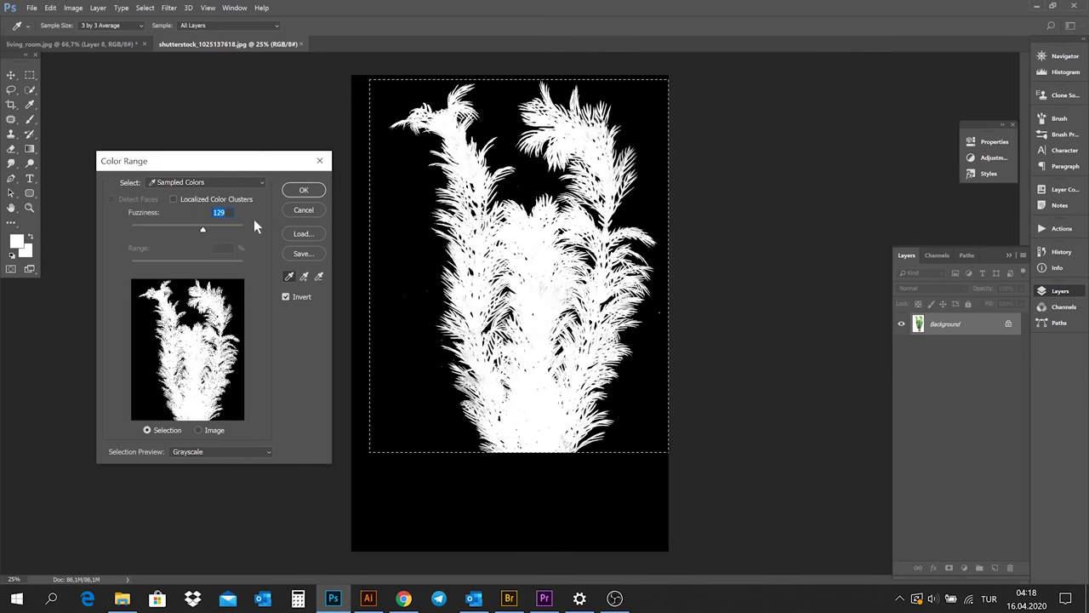
{"action": "left_click", "coordinate": [303, 190]}
Cut the selected seaweed and close its image without saving
{"action": "left_click", "coordinate": [51, 7]}
{"action": "left_click", "coordinate": [84, 86]}
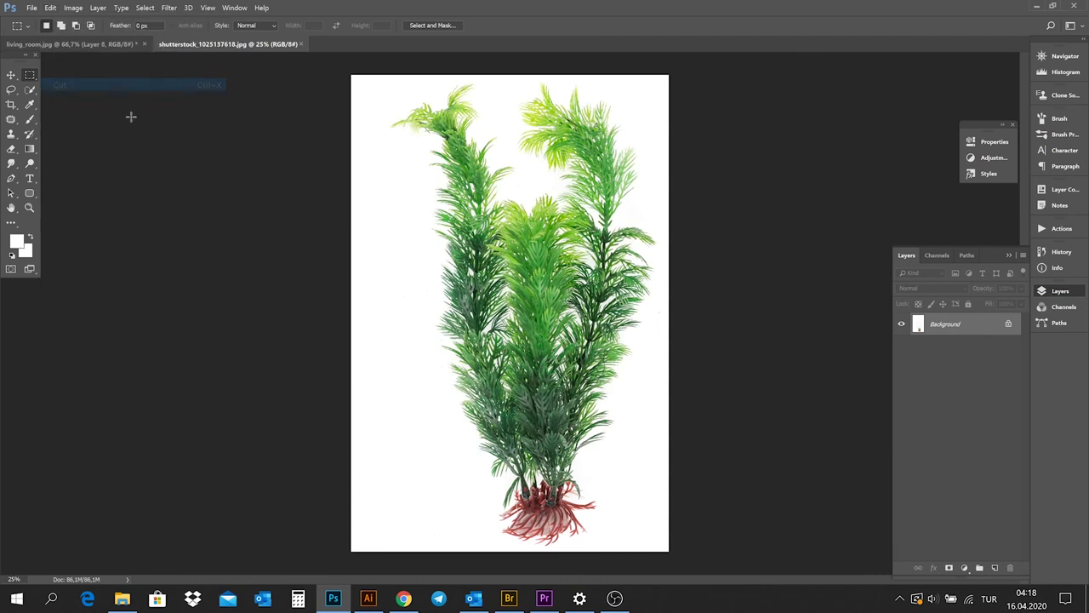
{"action": "left_click", "coordinate": [304, 44]}
{"action": "left_click", "coordinate": [550, 432]}
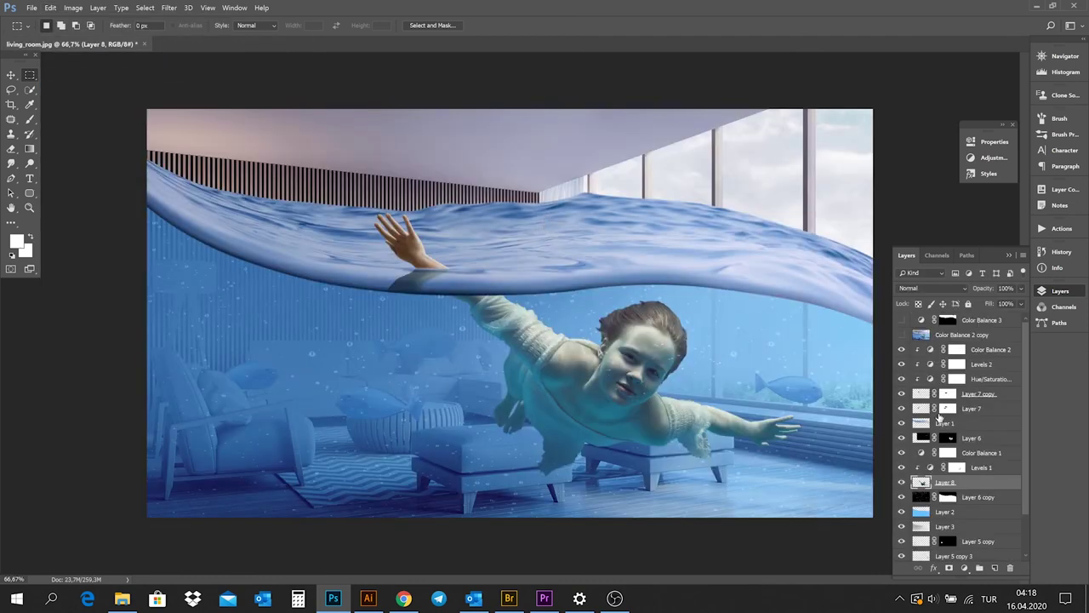
Paste the seaweed above Layer 3 in the living-room composite
{"action": "scroll", "coordinate": [939, 485], "scroll_direction": "down", "scroll_amount": 1}
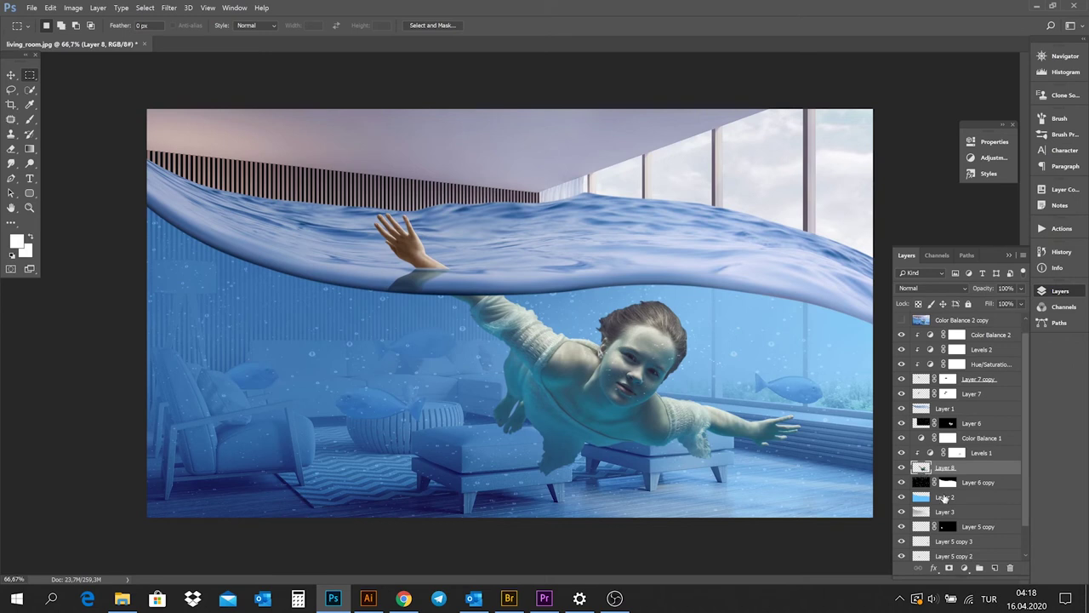
{"action": "left_click", "coordinate": [943, 513]}
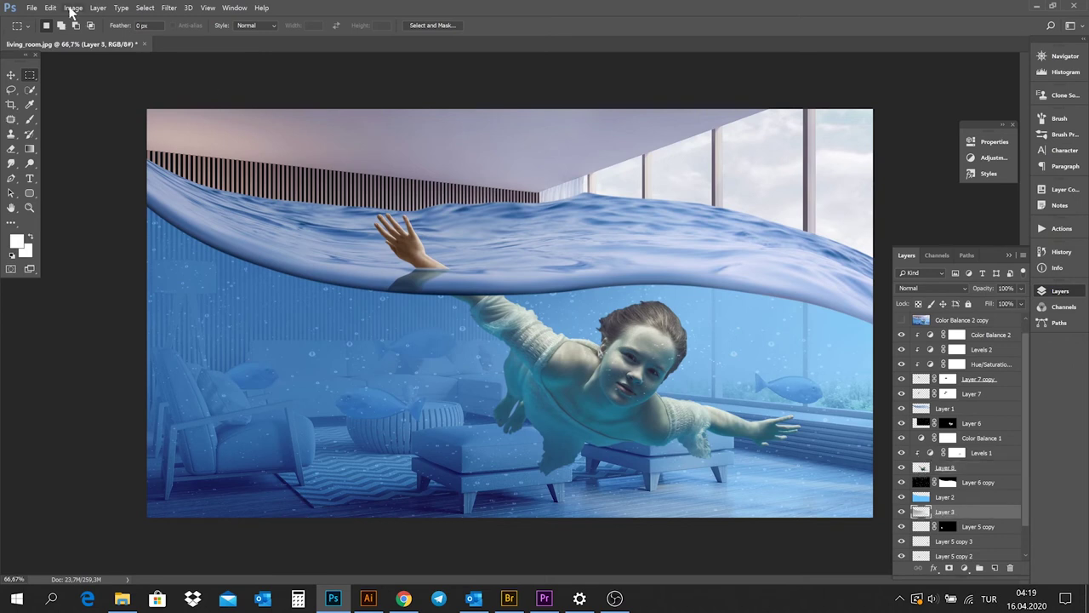
{"action": "left_click", "coordinate": [51, 8]}
{"action": "left_click", "coordinate": [60, 128]}
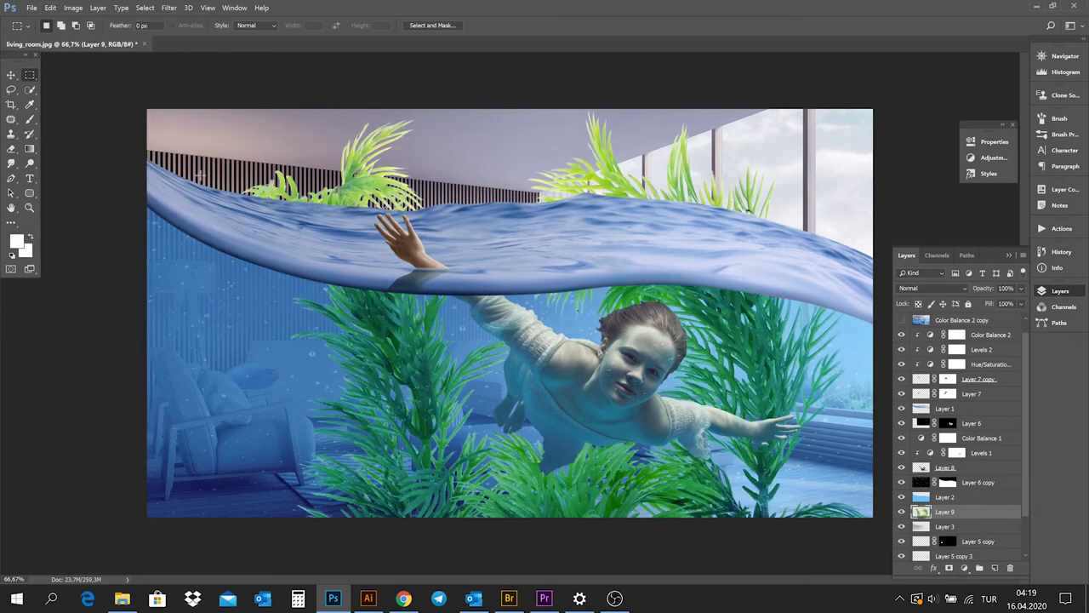
Free-transform the Layer 9 seaweed to about 60% and raise it around the swimming girl
{"action": "left_click", "coordinate": [50, 7]}
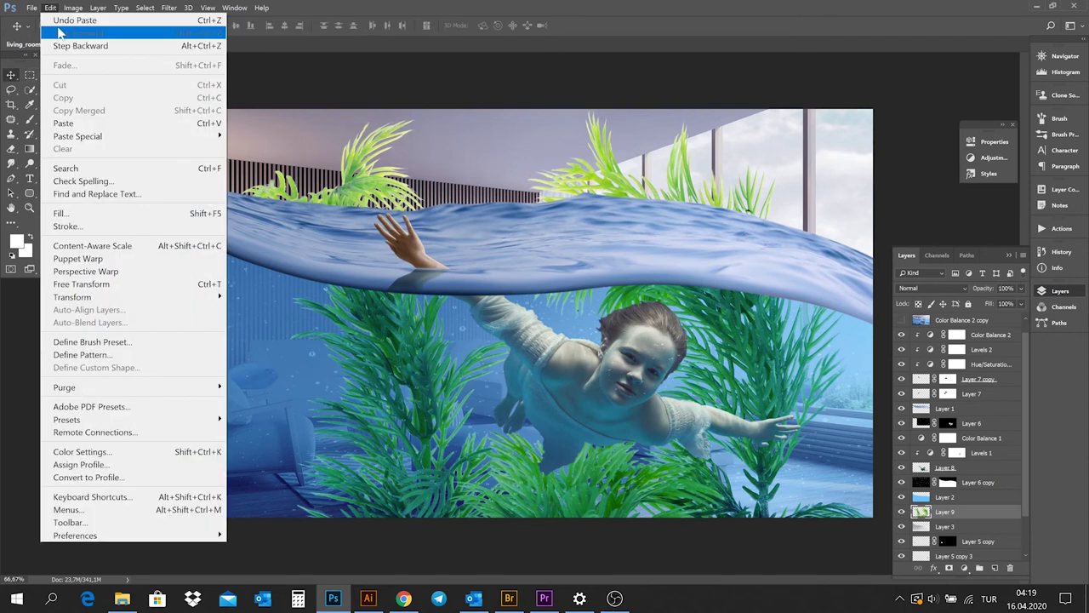
{"action": "left_click", "coordinate": [68, 288]}
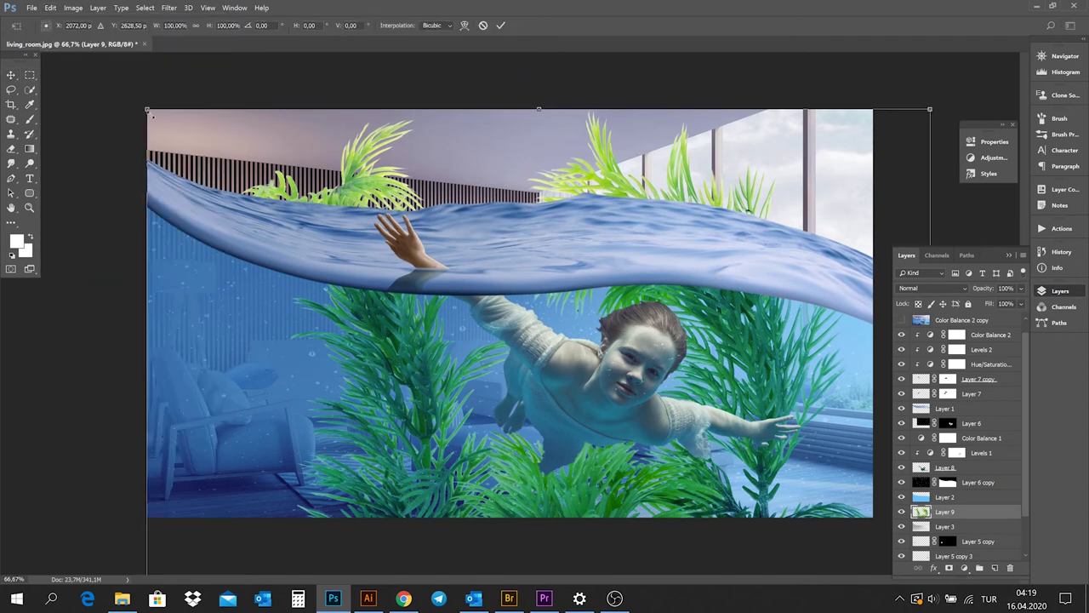
{"action": "left_click_drag", "start_coordinate": [148, 111], "coordinate": [384, 409]}
{"action": "left_click_drag", "start_coordinate": [464, 416], "coordinate": [484, 335]}
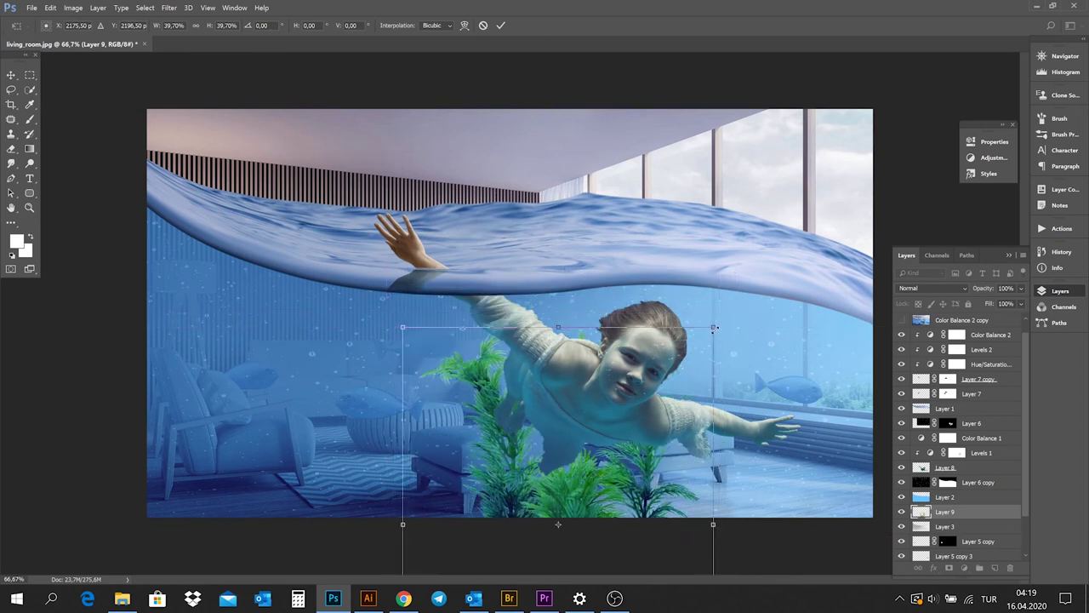
{"action": "left_click_drag", "start_coordinate": [713, 327], "coordinate": [770, 285]}
{"action": "mouse_move", "coordinate": [664, 388]}
{"action": "left_mouse_down"}
{"action": "mouse_move", "coordinate": [670, 418]}
{"action": "mouse_move", "coordinate": [679, 415]}
{"action": "left_mouse_up"}
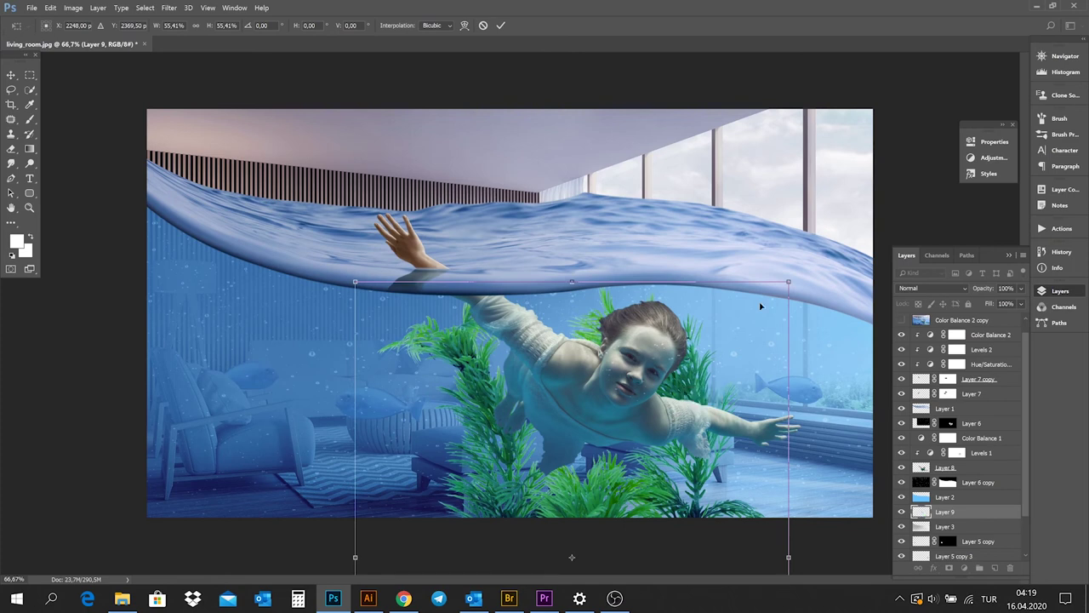
{"action": "left_click_drag", "start_coordinate": [789, 281], "coordinate": [807, 263]}
{"action": "left_click_drag", "start_coordinate": [713, 357], "coordinate": [729, 350]}
{"action": "key", "text": "Return"}
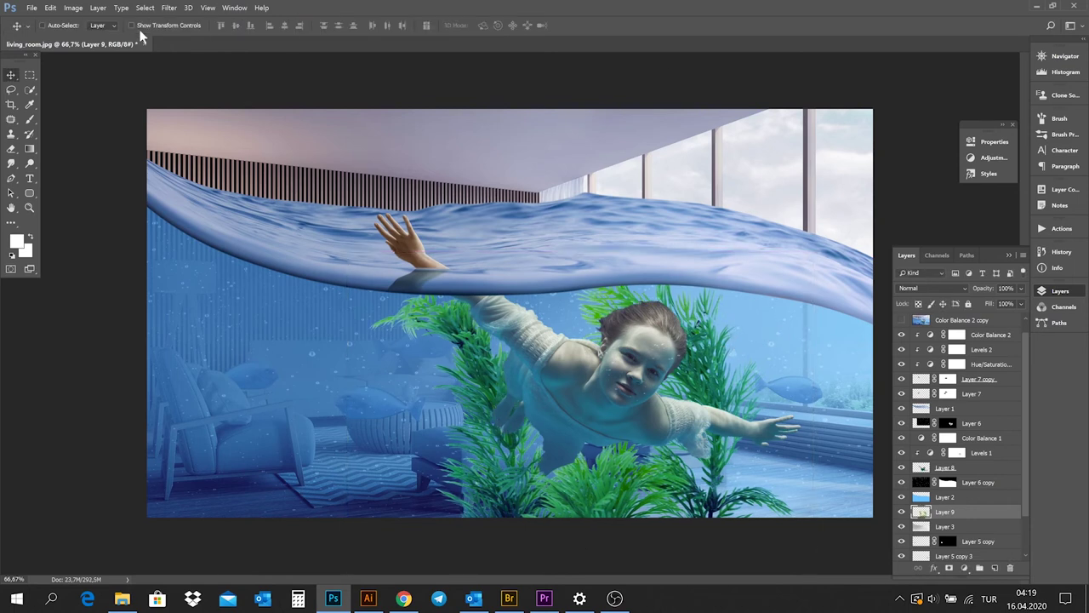
{"action": "left_click", "coordinate": [12, 89]}
{"action": "mouse_move", "coordinate": [356, 300]}
{"action": "left_mouse_down"}
{"action": "mouse_move", "coordinate": [568, 326]}
{"action": "mouse_move", "coordinate": [586, 385]}
{"action": "mouse_move", "coordinate": [621, 416]}
{"action": "mouse_move", "coordinate": [646, 468]}
{"action": "mouse_move", "coordinate": [534, 500]}
{"action": "mouse_move", "coordinate": [357, 409]}
{"action": "mouse_move", "coordinate": [381, 282]}
{"action": "left_mouse_up"}
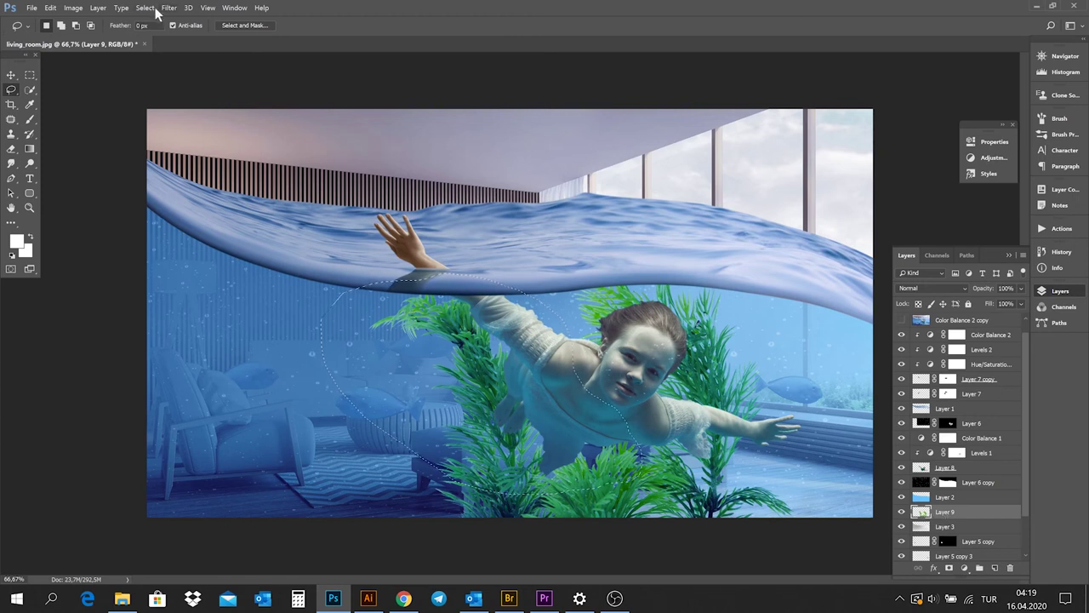
{"action": "left_click", "coordinate": [98, 8]}
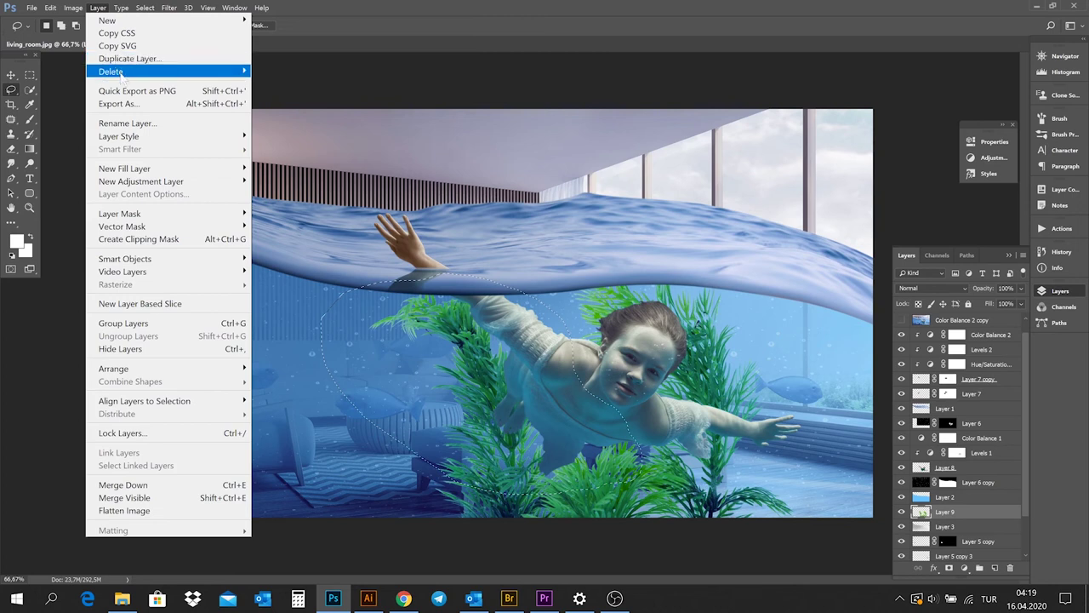
{"action": "mouse_move", "coordinate": [107, 19]}
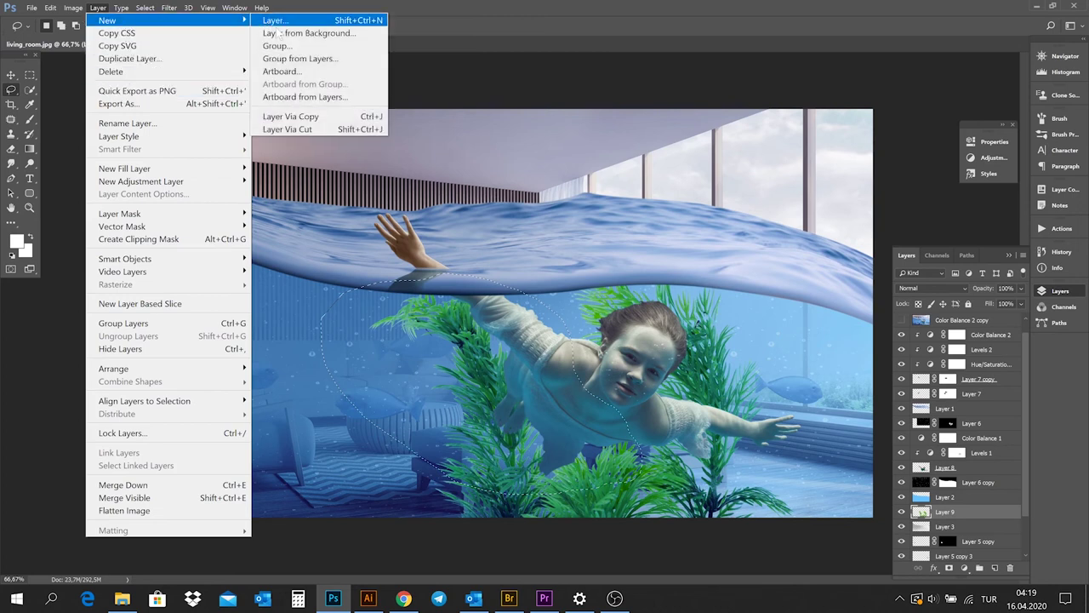
{"action": "left_click", "coordinate": [289, 115]}
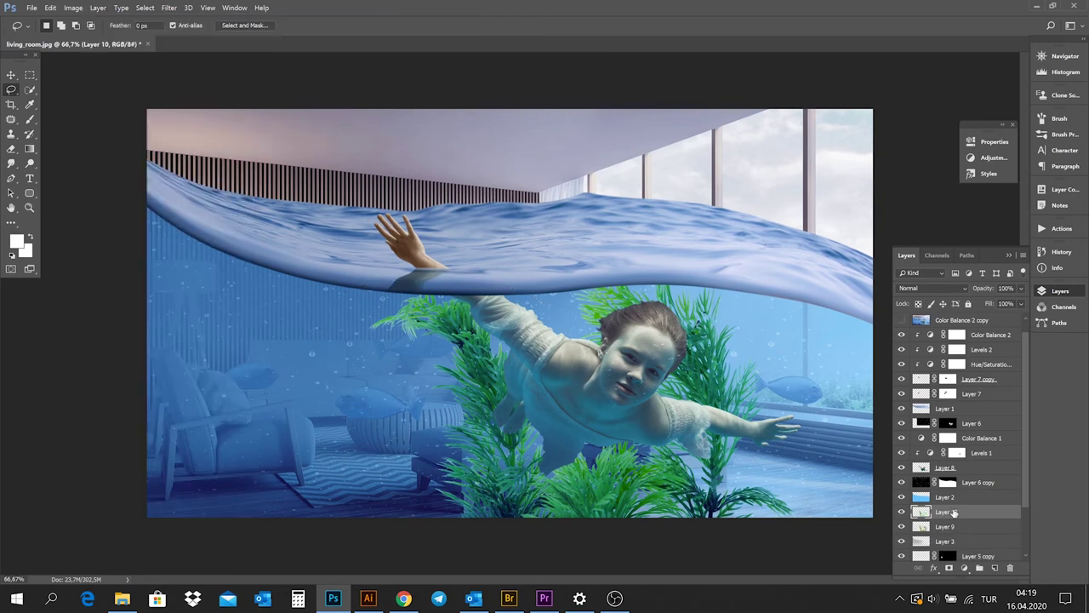
{"action": "left_click_drag", "start_coordinate": [950, 512], "coordinate": [951, 465]}
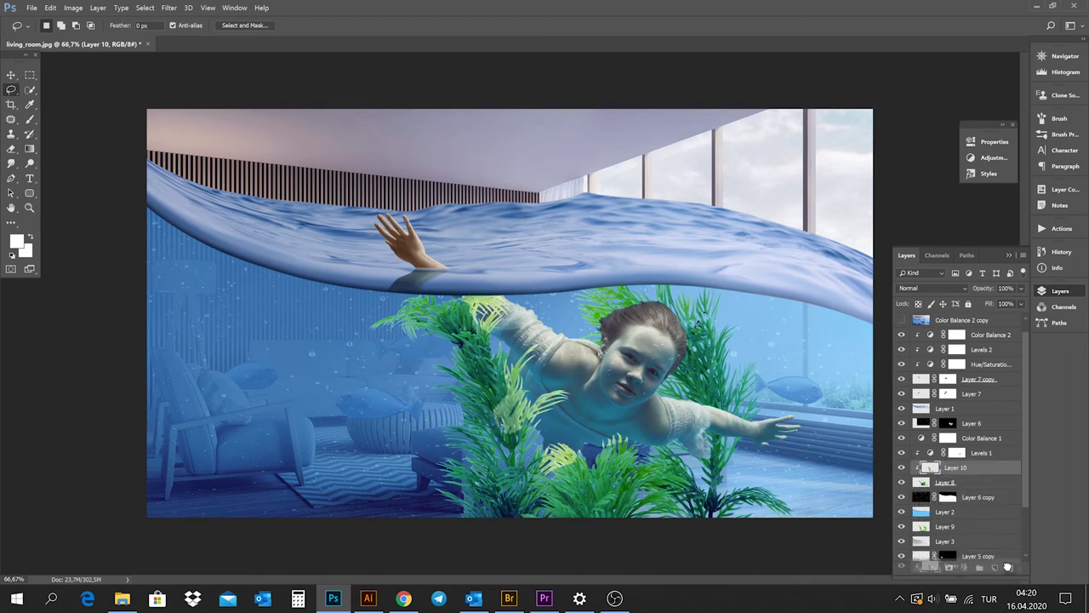
{"action": "key", "text": "Delete"}
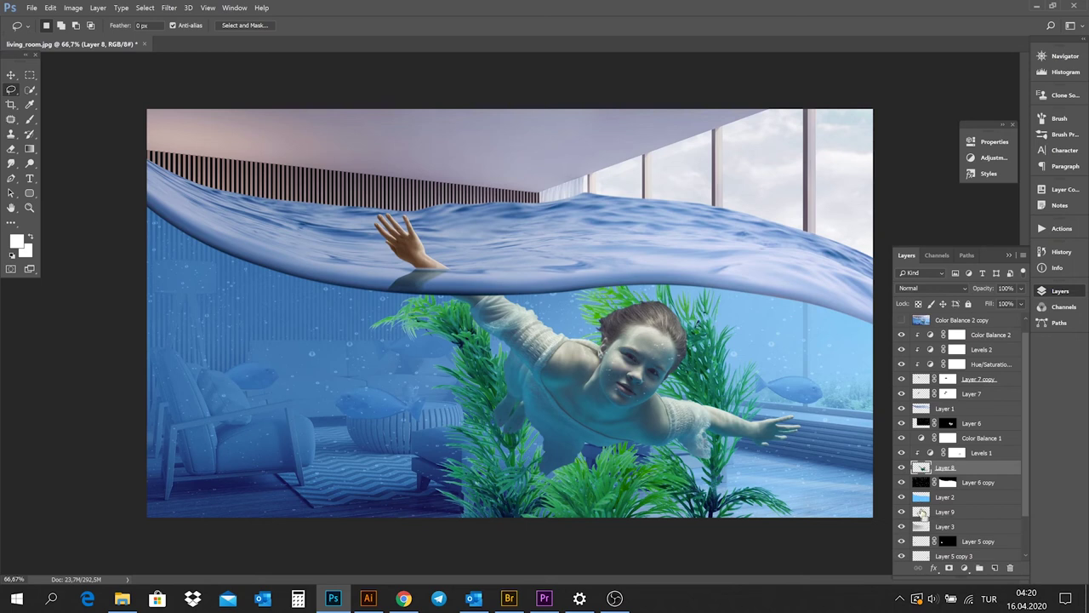
Mask Layer 8 and paint the mask at the bottom centre with a 196 px brush
{"action": "left_click", "coordinate": [922, 512], "text": "ctrl"}
{"action": "left_click", "coordinate": [949, 568]}
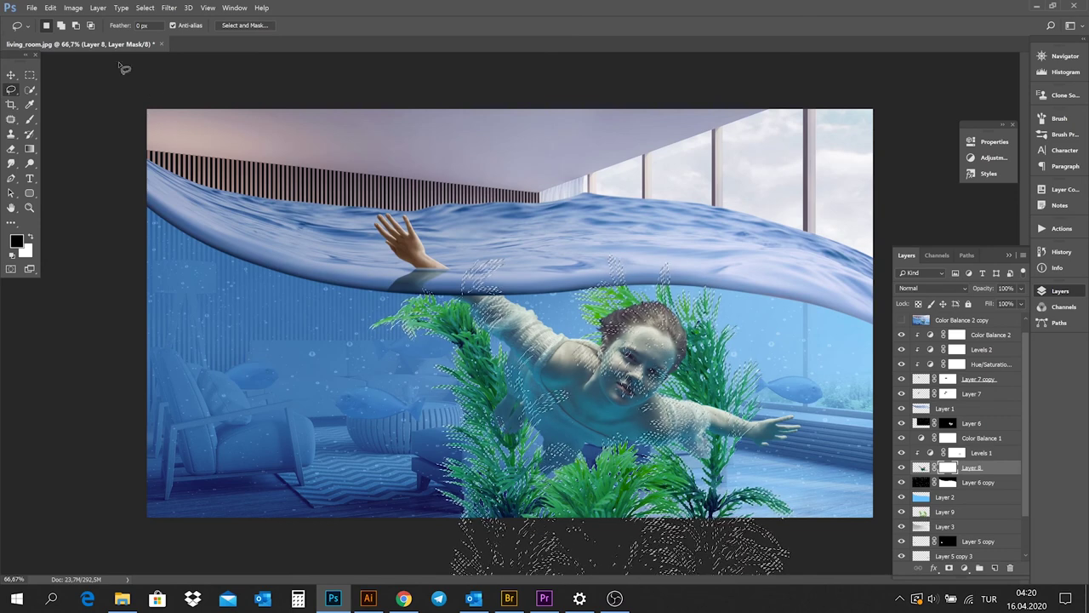
{"action": "left_click", "coordinate": [30, 120]}
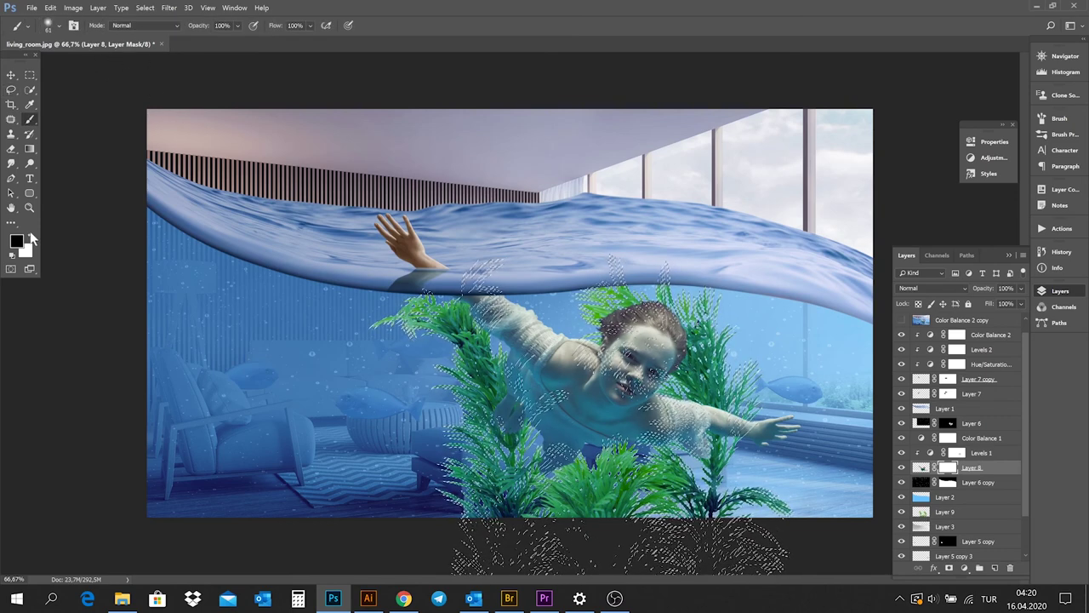
{"action": "right_click", "coordinate": [506, 340]}
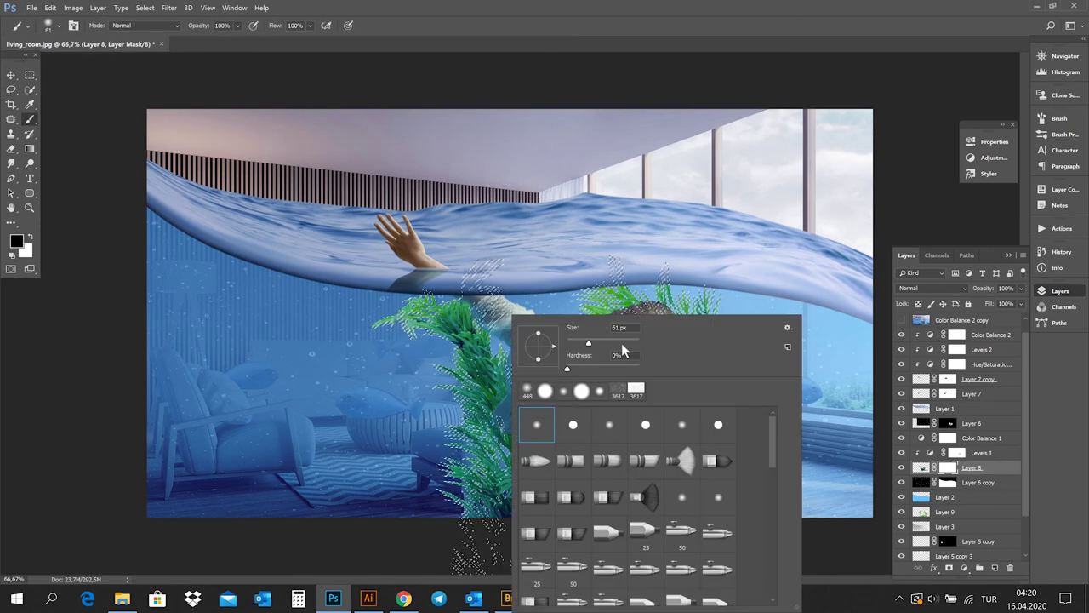
{"action": "key", "text": "Return"}
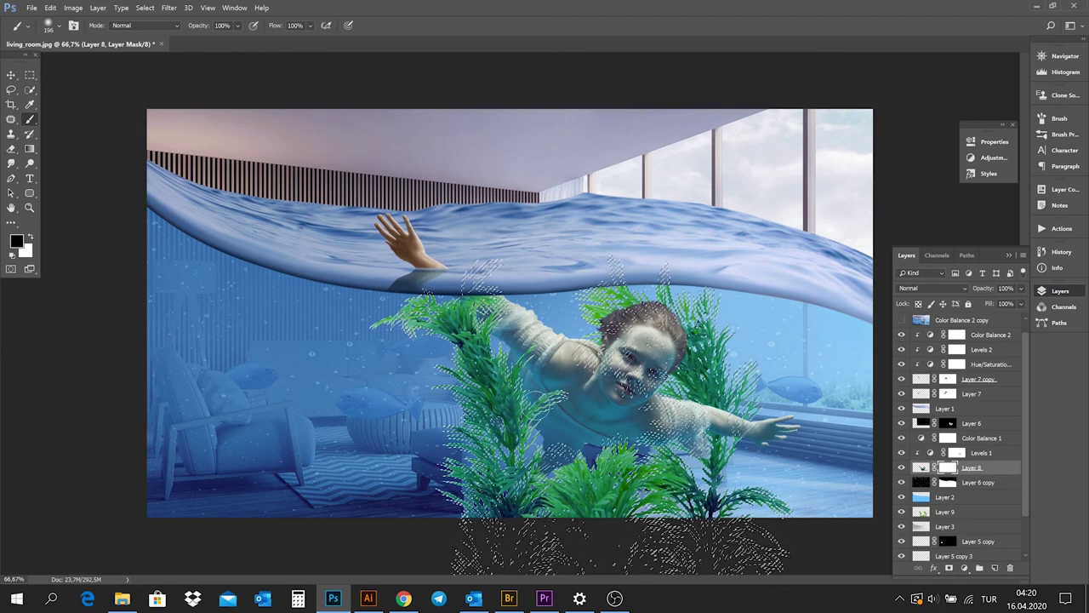
{"action": "left_click_drag", "start_coordinate": [580, 462], "coordinate": [706, 470]}
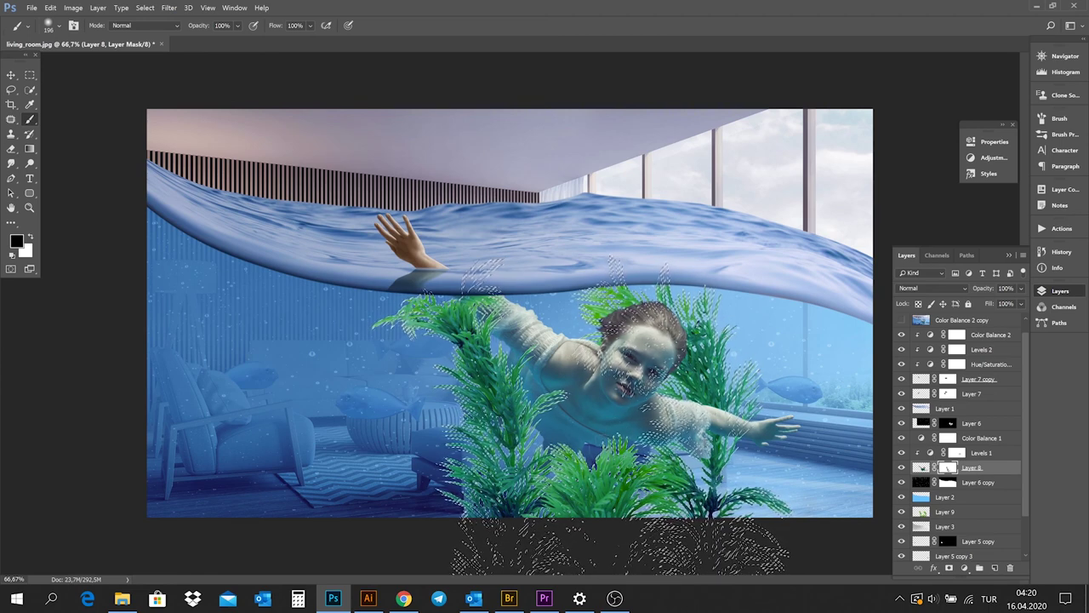
Deselect and make Layer 9 the active layer
{"action": "left_click", "coordinate": [144, 7]}
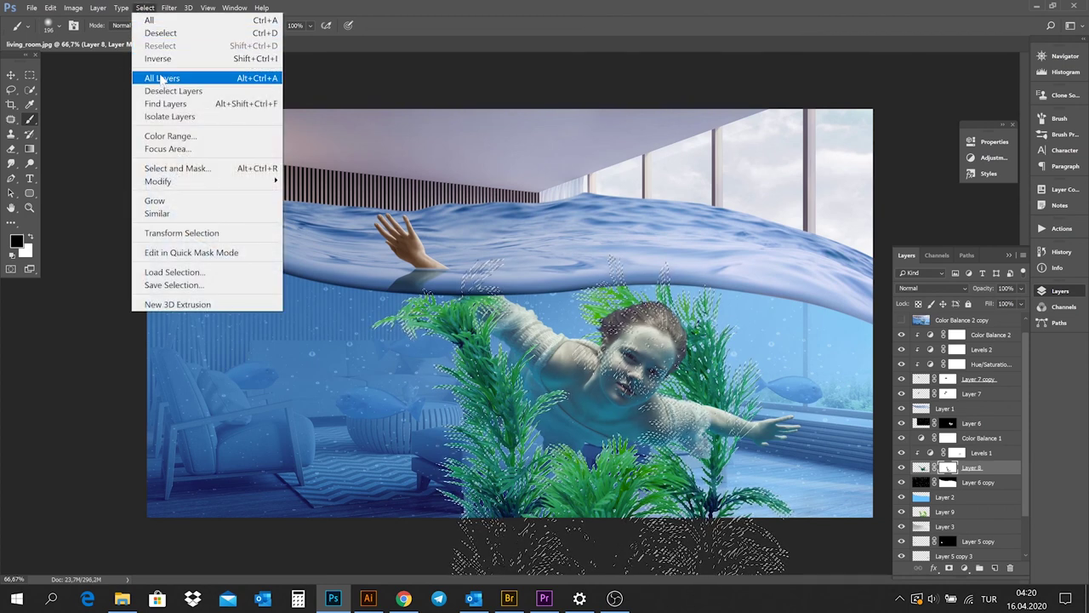
{"action": "left_click", "coordinate": [162, 34]}
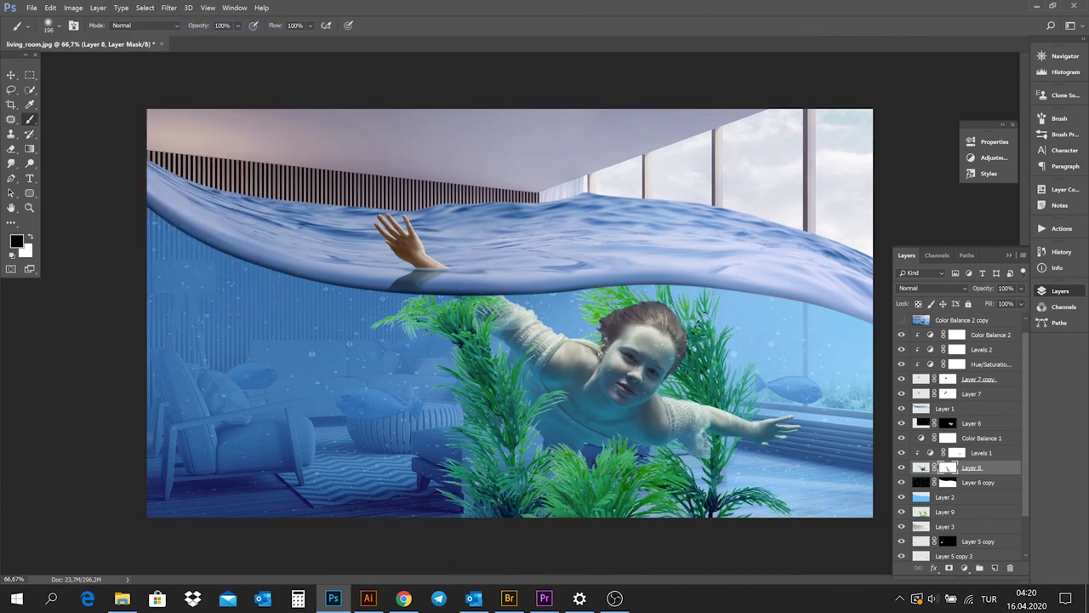
{"action": "left_click", "coordinate": [922, 513]}
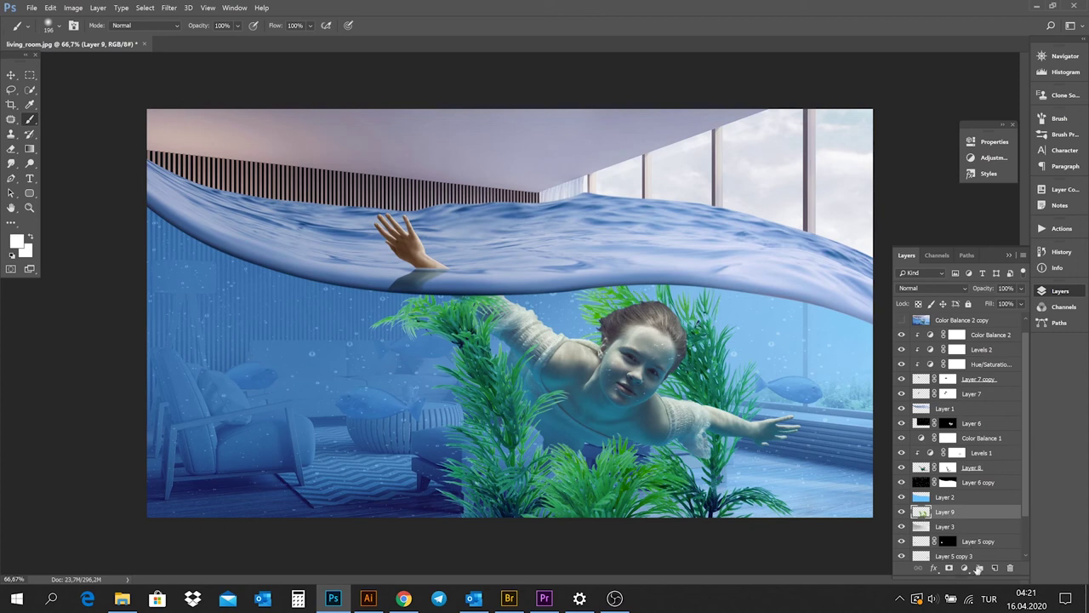
Add a Levels adjustment clipped to Layer 9 with output levels 23 and 222
{"action": "left_click", "coordinate": [965, 568]}
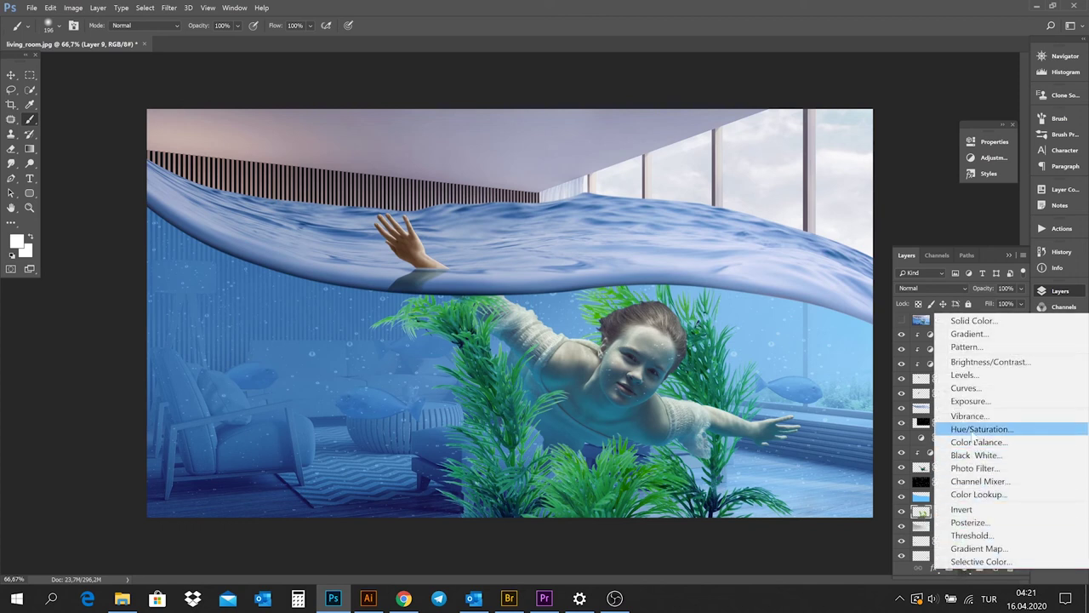
{"action": "left_click", "coordinate": [965, 380]}
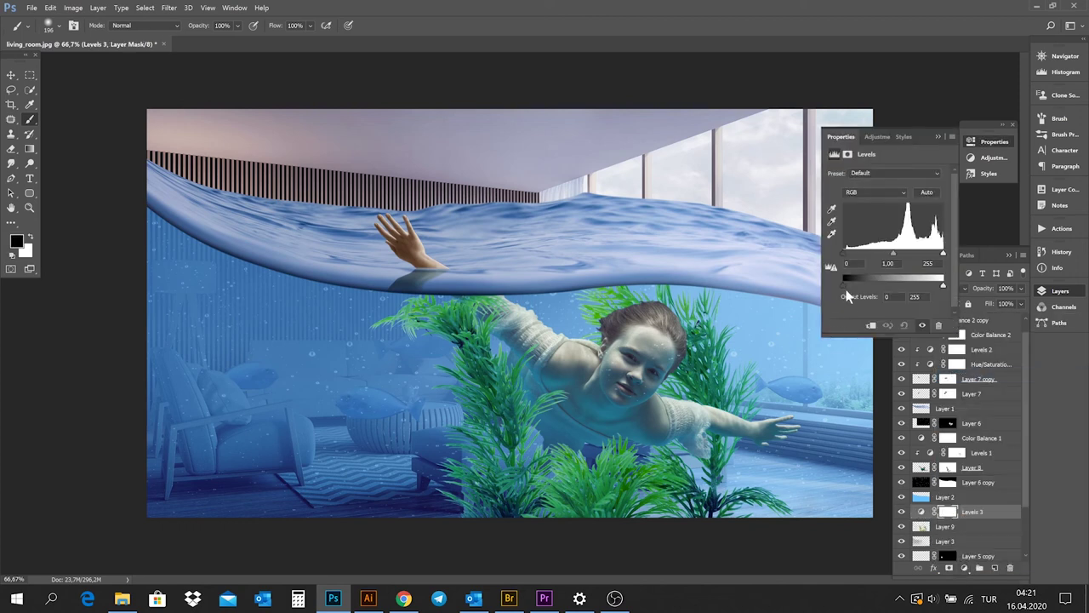
{"action": "left_click_drag", "start_coordinate": [849, 287], "coordinate": [852, 290]}
{"action": "key", "text": "ctrl+alt+g"}
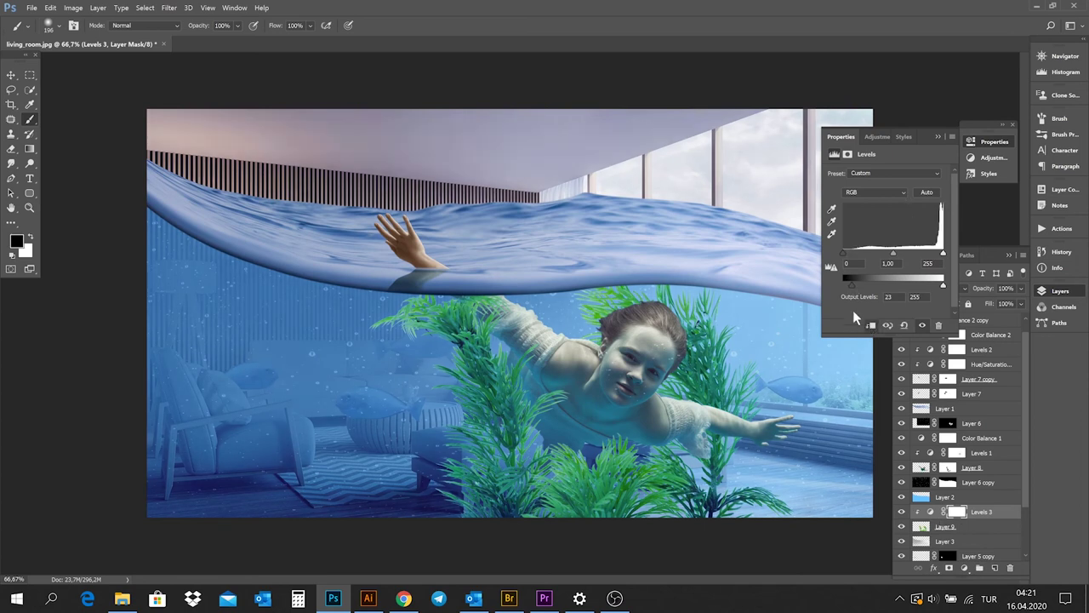
{"action": "left_click_drag", "start_coordinate": [941, 289], "coordinate": [932, 289]}
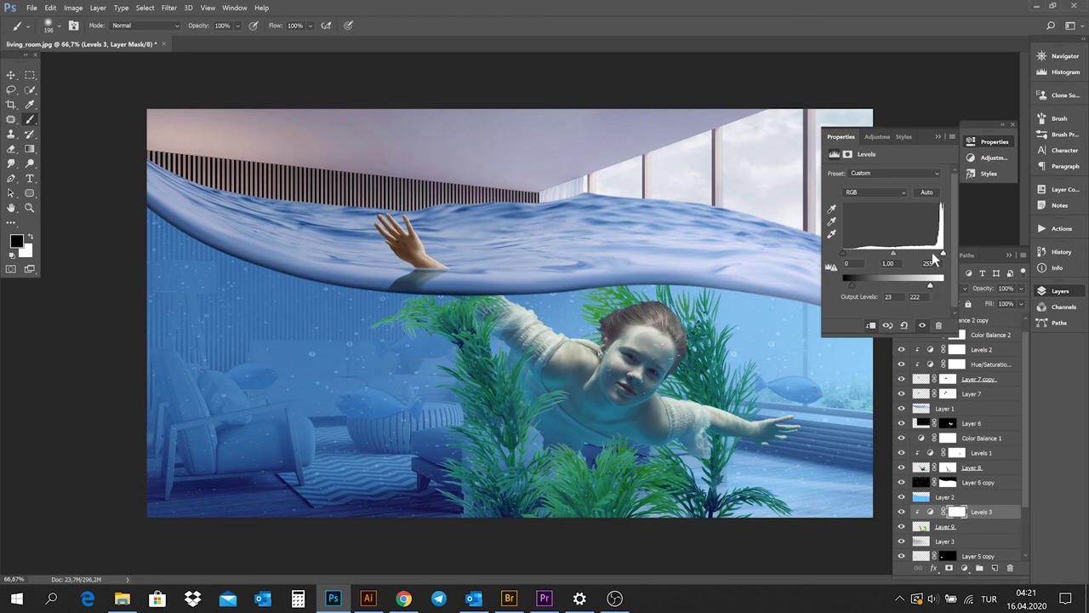
{"action": "left_click", "coordinate": [938, 136]}
Add a Color Balance adjustment with midtones red +8 and yellow–blue -21
{"action": "left_click", "coordinate": [965, 567]}
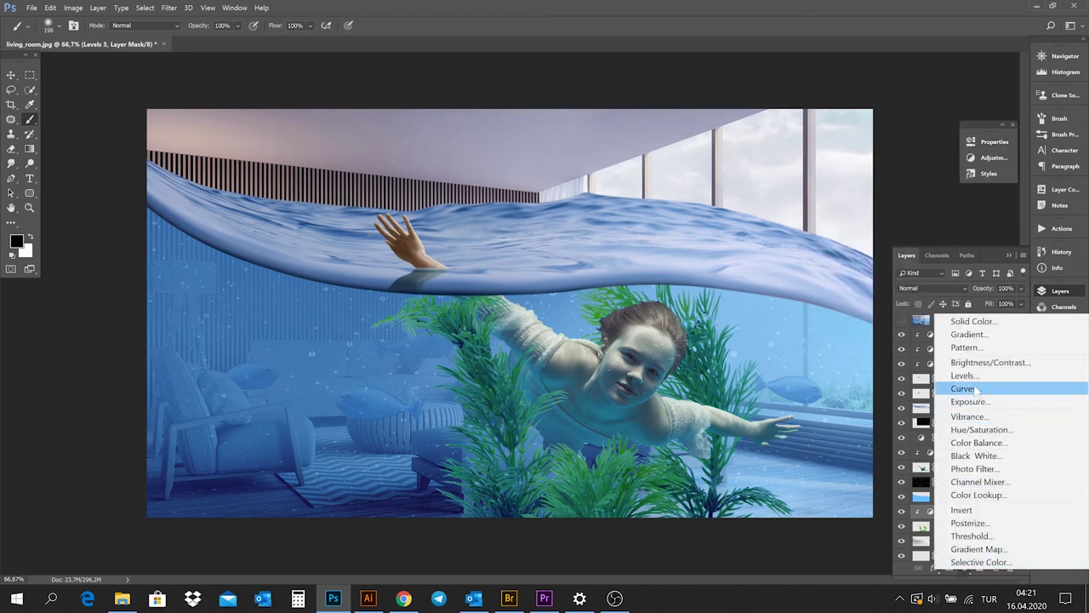
{"action": "left_click", "coordinate": [979, 442]}
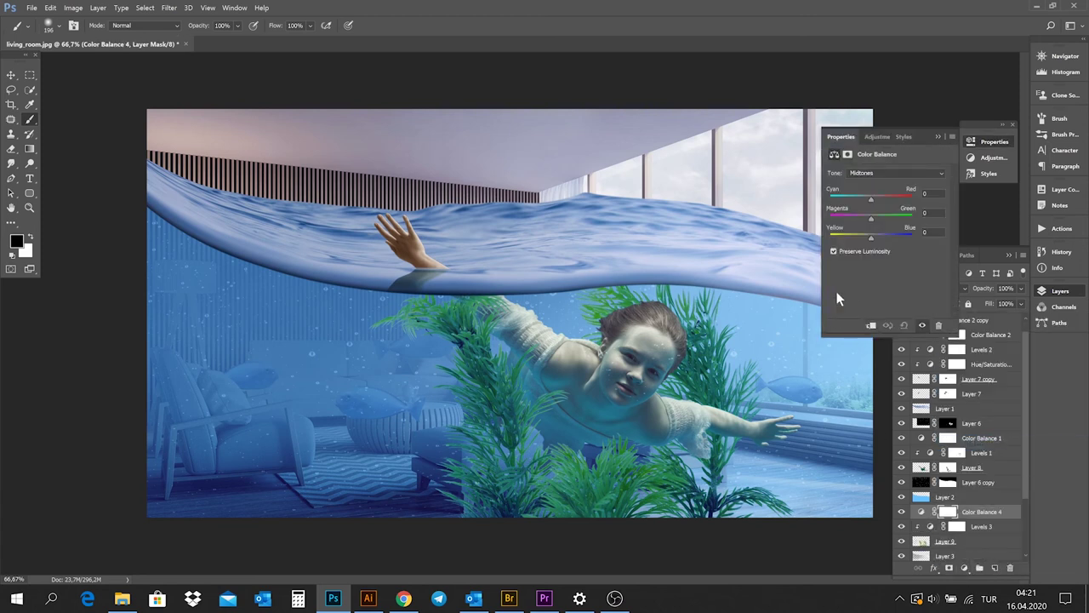
{"action": "left_click_drag", "start_coordinate": [863, 237], "coordinate": [861, 238]}
{"action": "left_click_drag", "start_coordinate": [871, 198], "coordinate": [874, 199]}
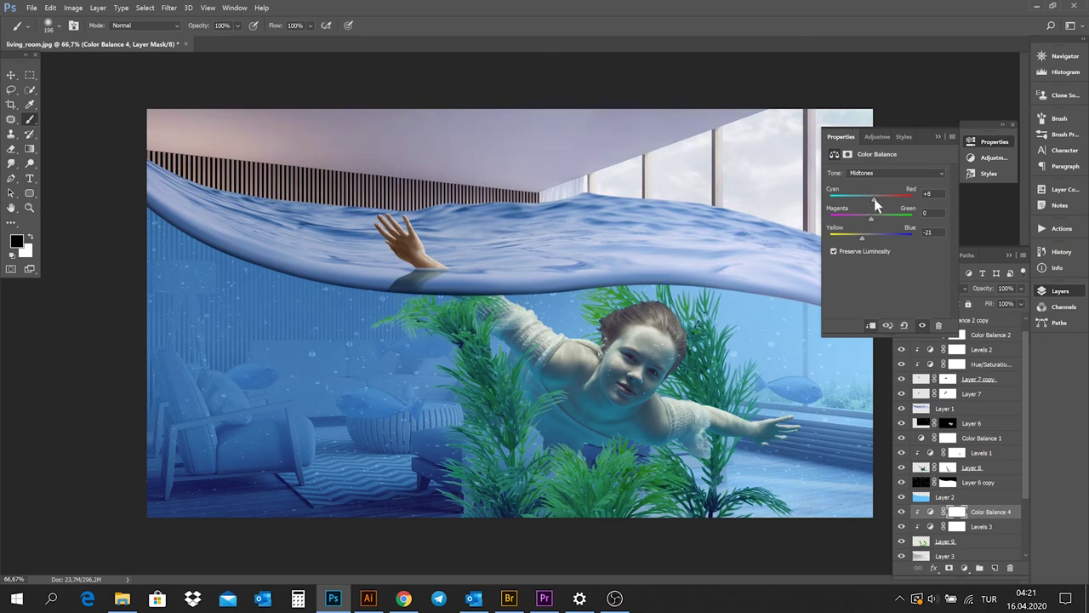
{"action": "left_click", "coordinate": [939, 351]}
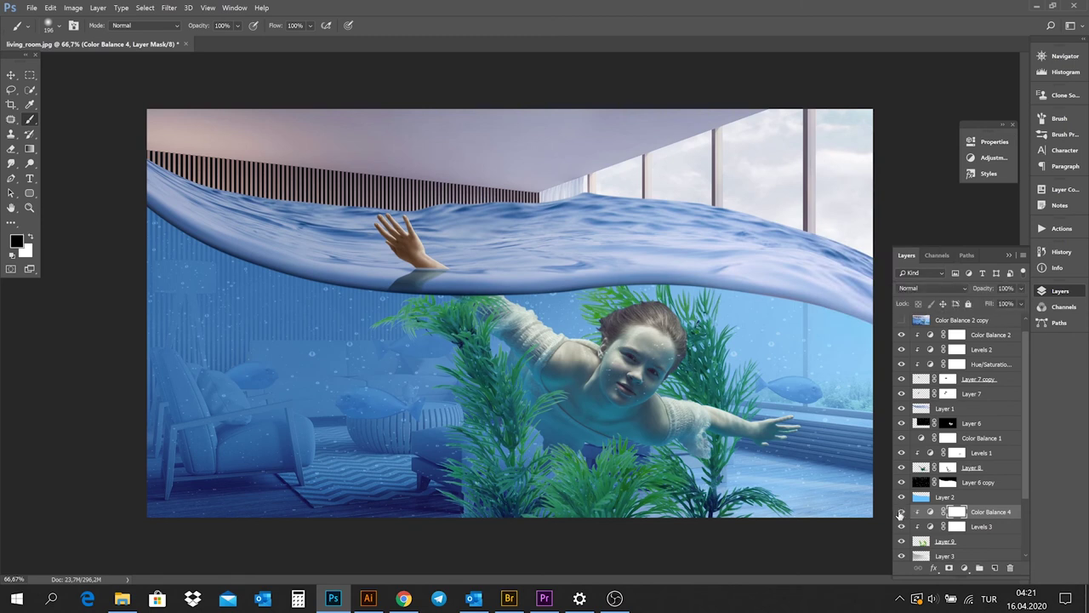
Open shutterstock_1038708979.jpg from the Downloads folder in Photoshop
{"action": "left_click", "coordinate": [122, 598]}
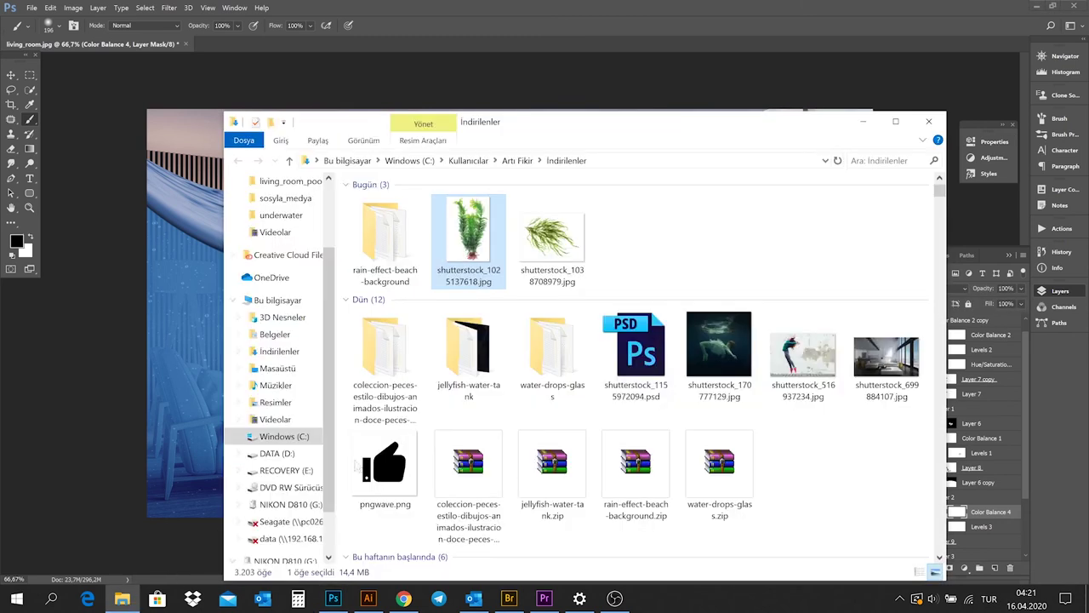
{"action": "right_click", "coordinate": [543, 235]}
{"action": "mouse_move", "coordinate": [582, 342]}
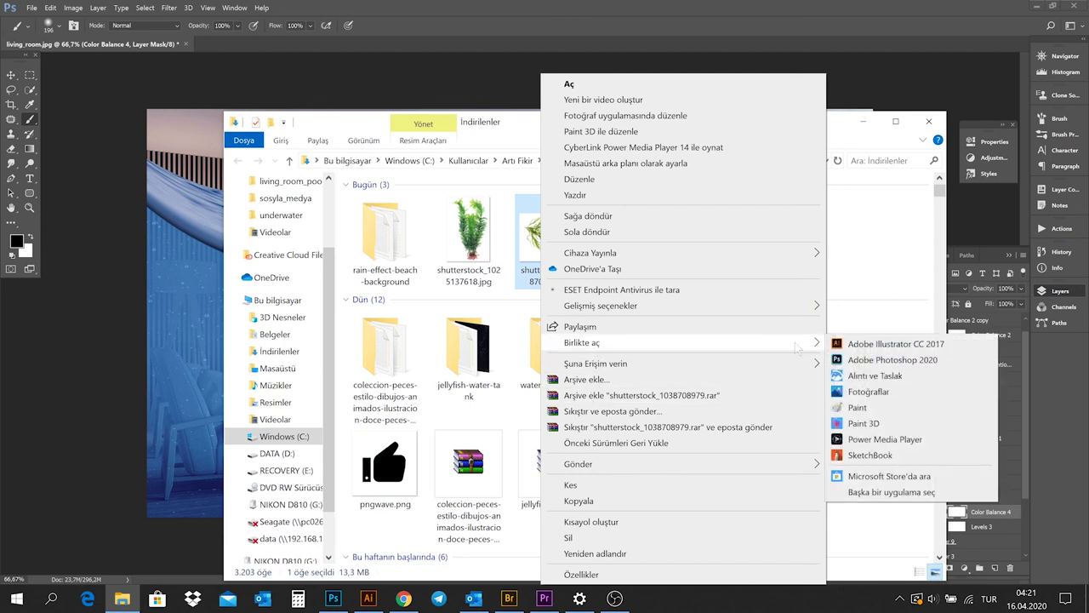
{"action": "left_click", "coordinate": [857, 360]}
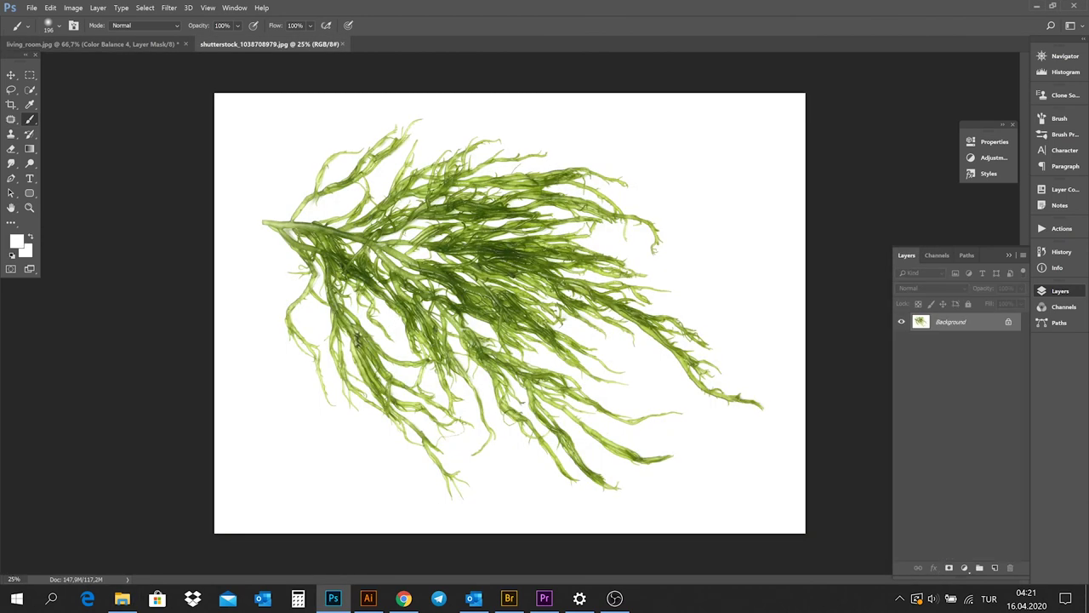
Rotate the seaweed photo 90° counter-clockwise and select the seaweed with Color Range
{"action": "left_click", "coordinate": [73, 8]}
{"action": "mouse_move", "coordinate": [102, 130]}
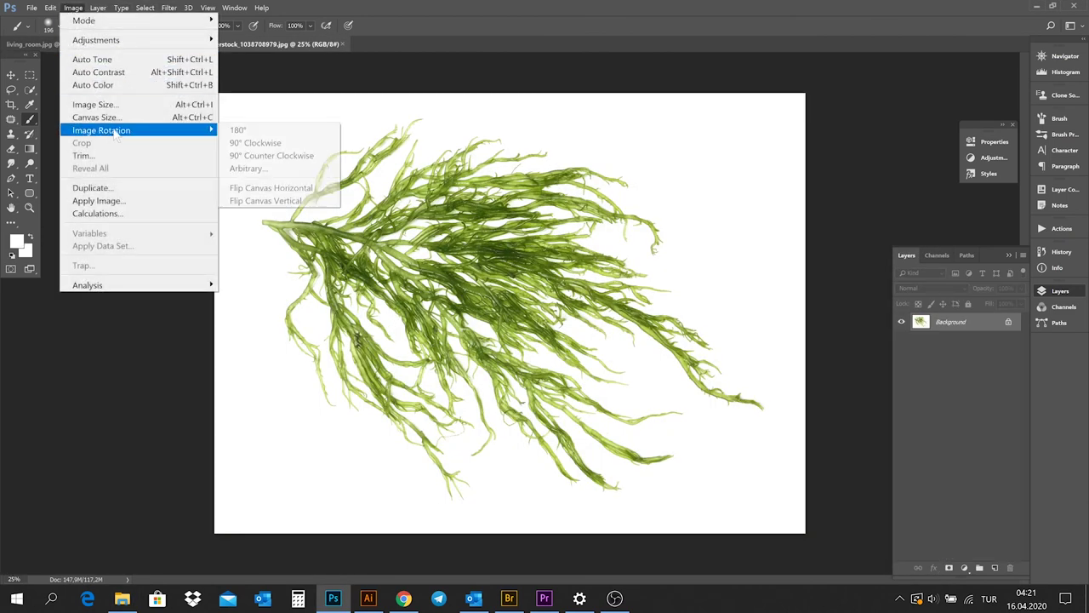
{"action": "left_click", "coordinate": [285, 158]}
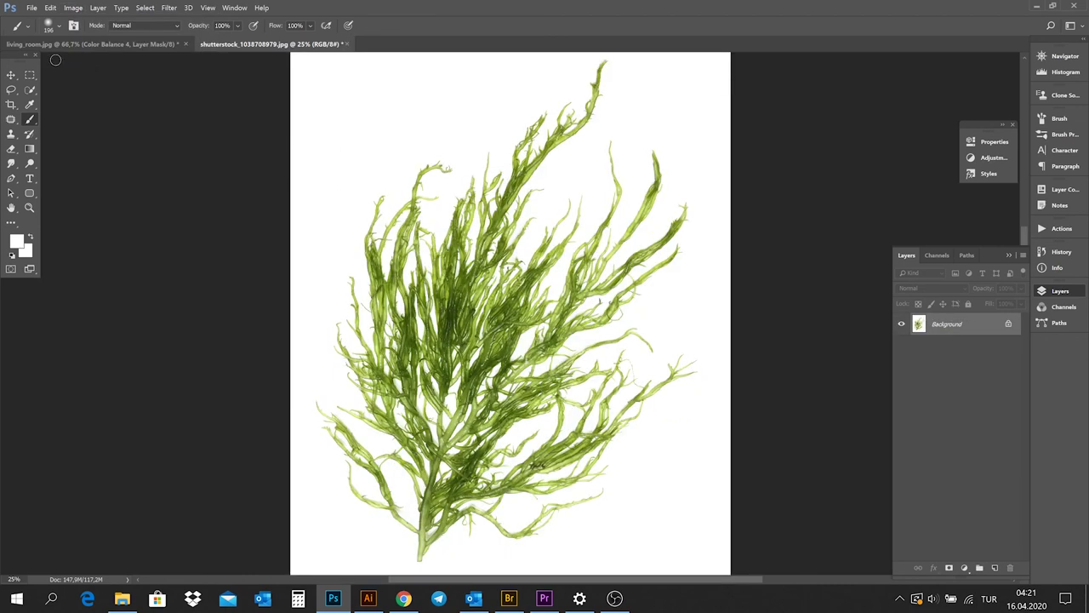
{"action": "left_click", "coordinate": [145, 8]}
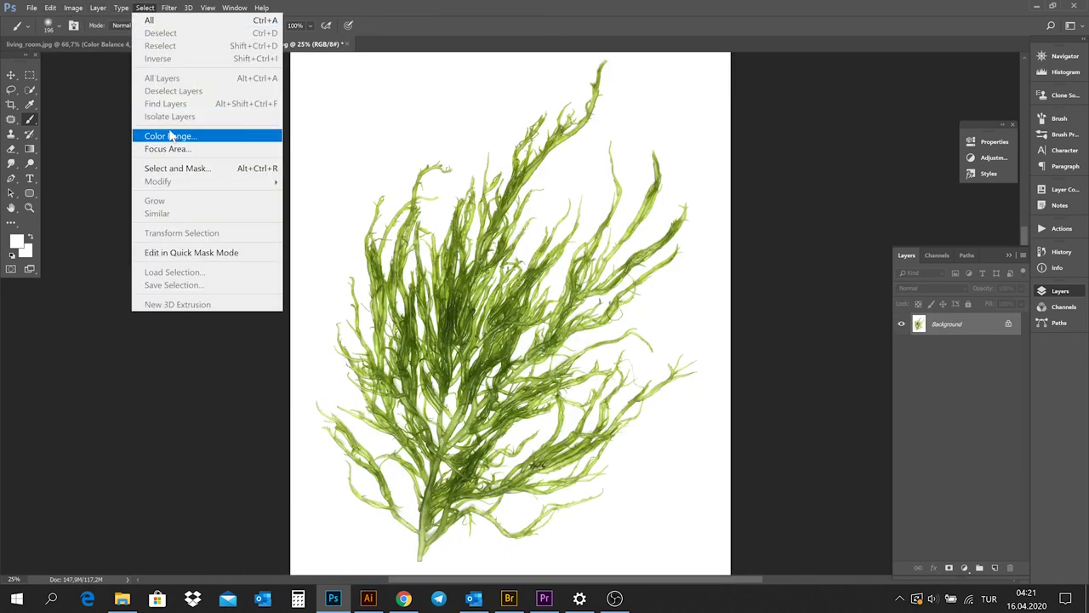
{"action": "left_click", "coordinate": [169, 135]}
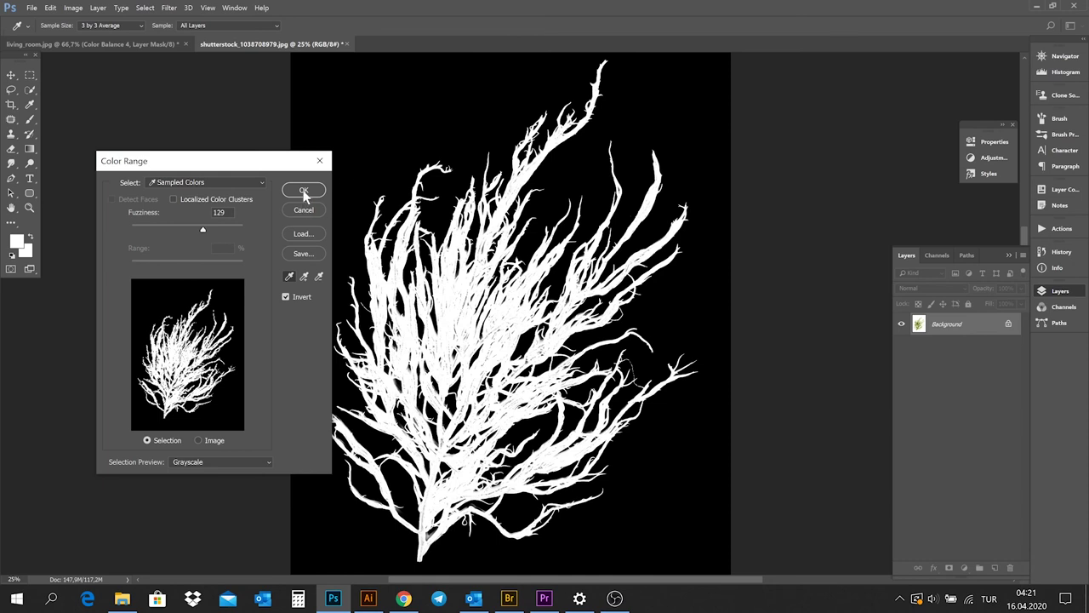
{"action": "left_click", "coordinate": [305, 191]}
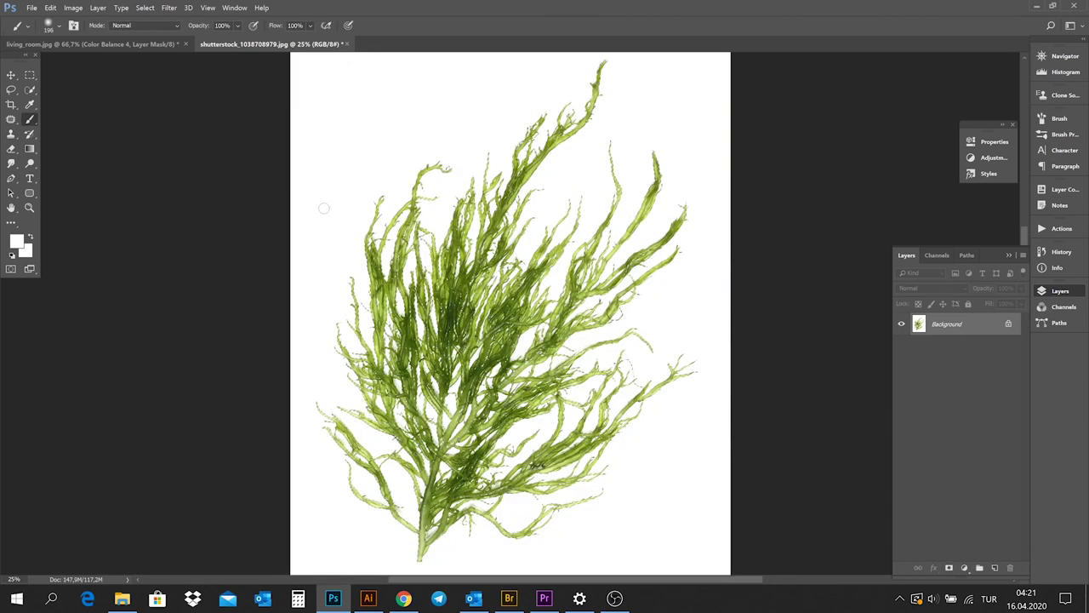
Cut the seaweed, close the photo without saving, and paste it into the living room
{"action": "left_click", "coordinate": [50, 8]}
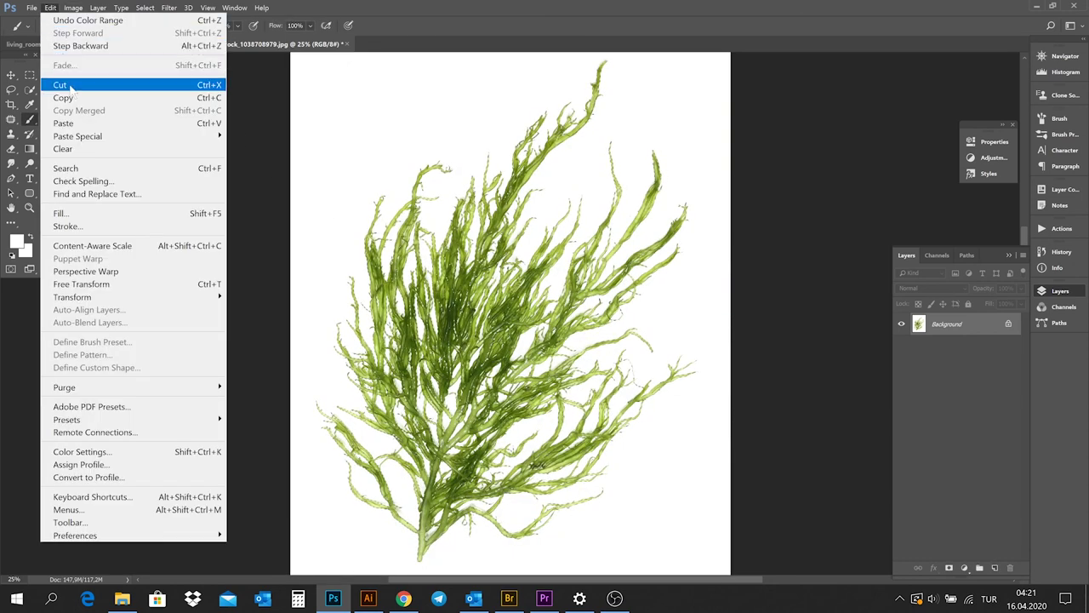
{"action": "left_click", "coordinate": [71, 86]}
{"action": "left_click", "coordinate": [347, 44]}
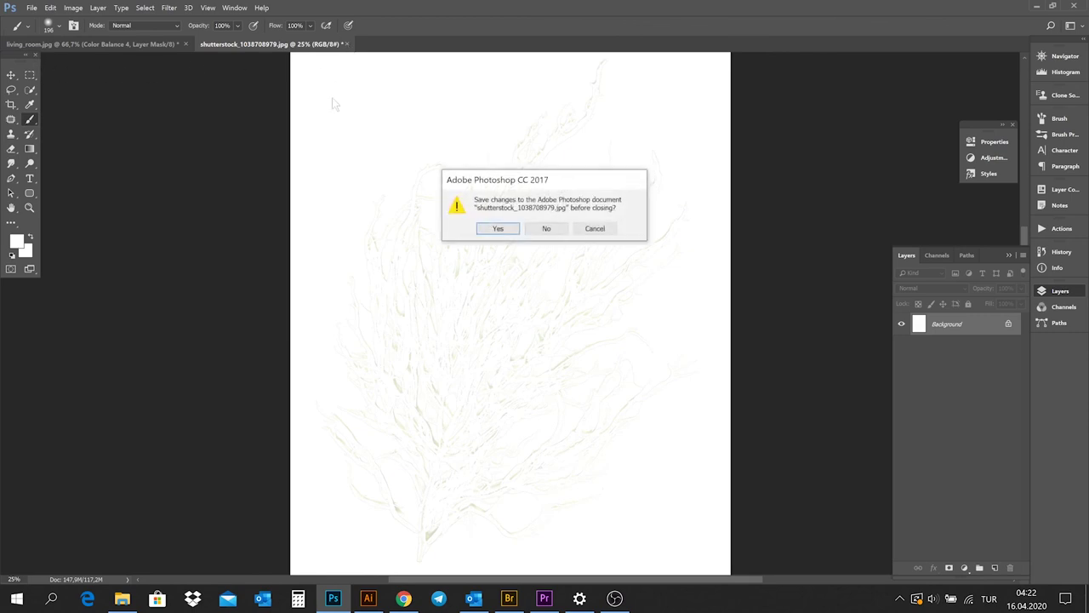
{"action": "left_click", "coordinate": [545, 230]}
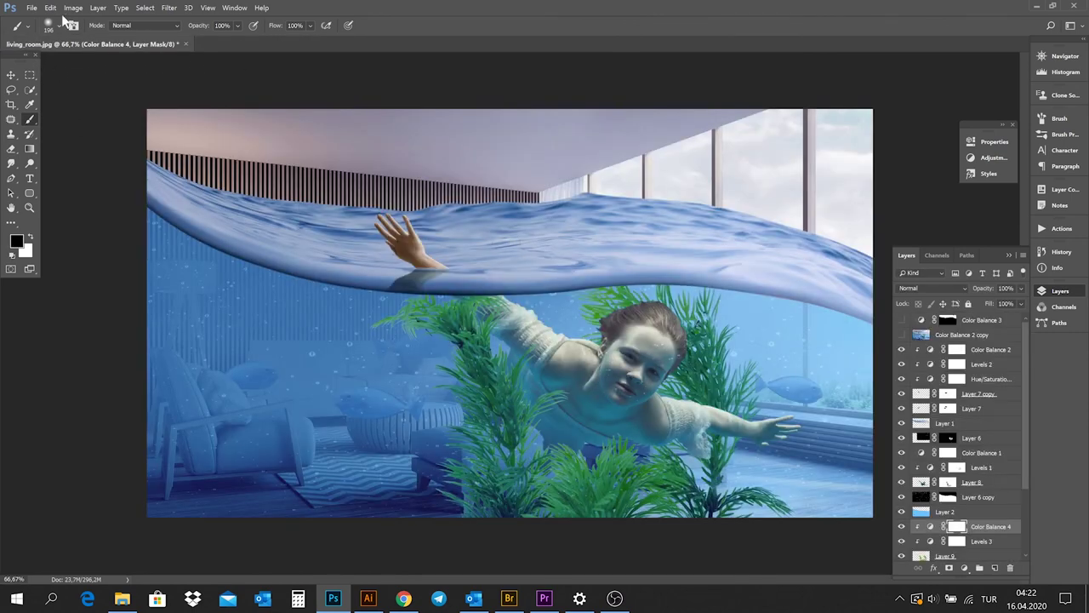
{"action": "left_click", "coordinate": [50, 8]}
{"action": "left_click", "coordinate": [87, 124]}
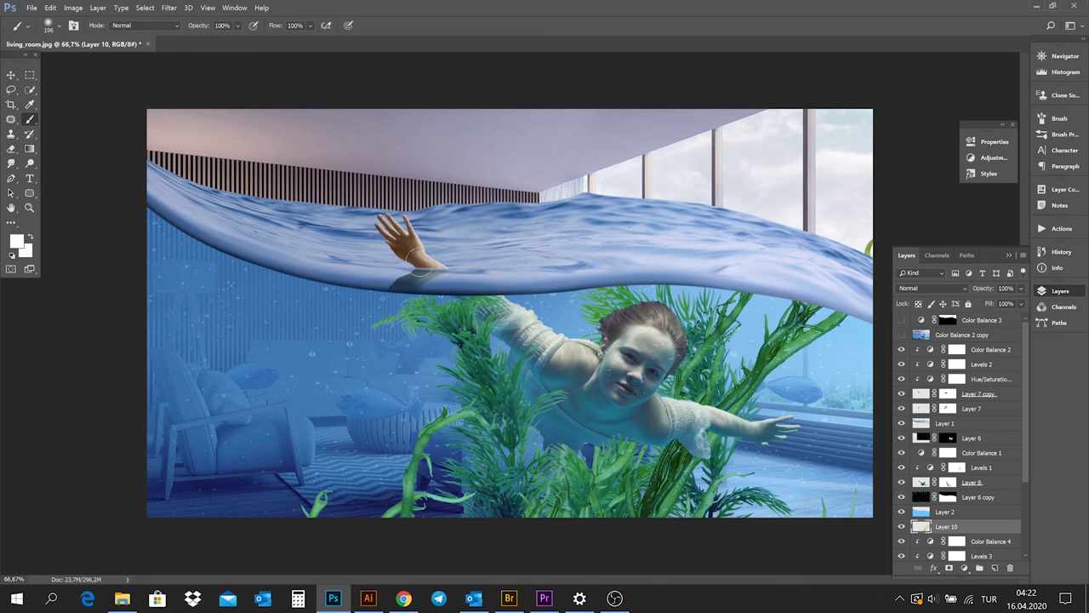
Scale the Layer 10 seaweed down to about 12% and move it over the left armchair
{"action": "left_click", "coordinate": [51, 7]}
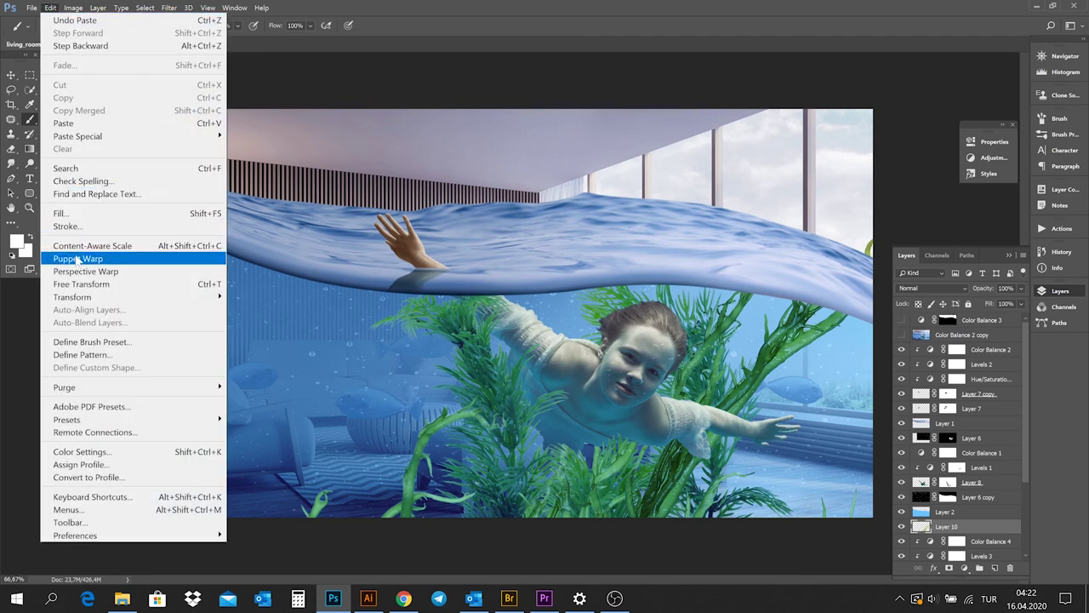
{"action": "left_click", "coordinate": [81, 283]}
{"action": "mouse_move", "coordinate": [229, 222]}
{"action": "left_mouse_down"}
{"action": "mouse_move", "coordinate": [414, 365]}
{"action": "mouse_move", "coordinate": [353, 171]}
{"action": "left_mouse_up"}
{"action": "left_click_drag", "start_coordinate": [499, 125], "coordinate": [291, 364]}
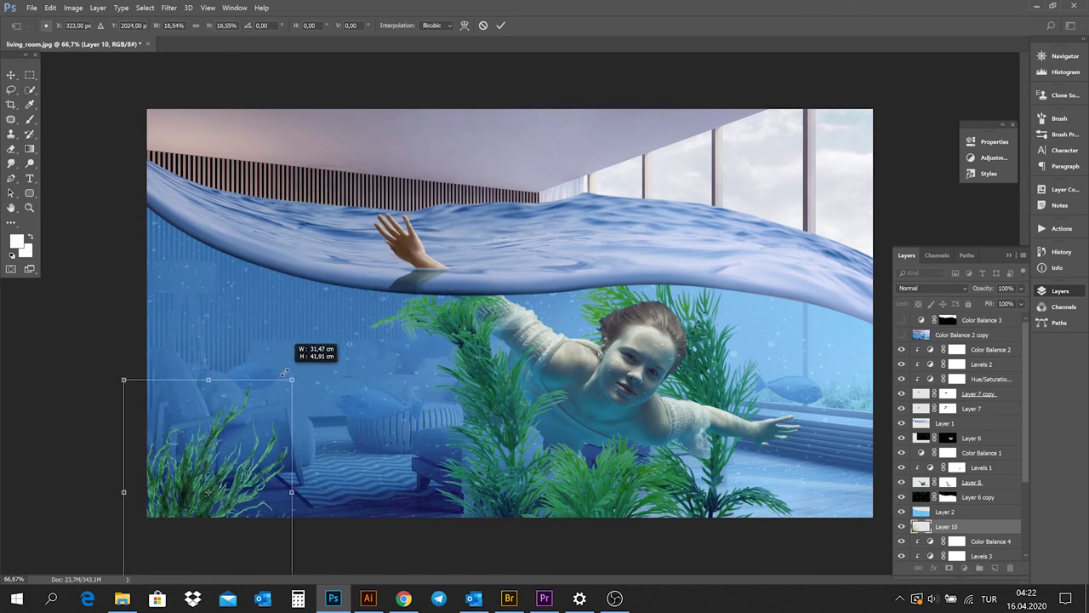
{"action": "mouse_move", "coordinate": [291, 364]}
{"action": "left_mouse_down"}
{"action": "mouse_move", "coordinate": [285, 382]}
{"action": "mouse_move", "coordinate": [252, 321]}
{"action": "mouse_move", "coordinate": [269, 294]}
{"action": "mouse_move", "coordinate": [323, 282]}
{"action": "left_mouse_up"}
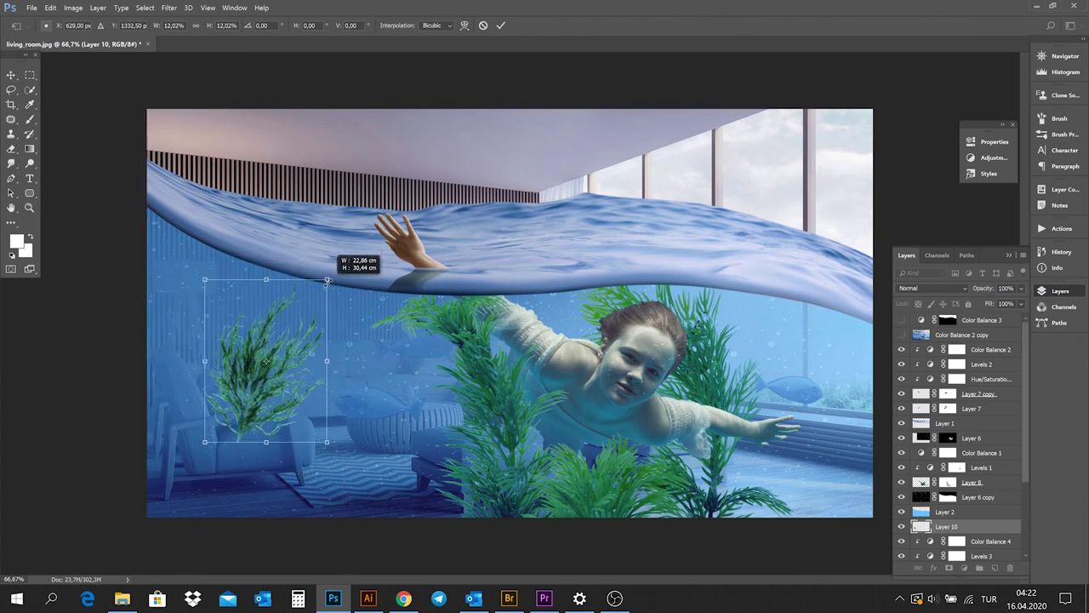
Reorder Layer 10 in the layer stack so it sits above Layer 3
{"action": "key", "text": "b"}
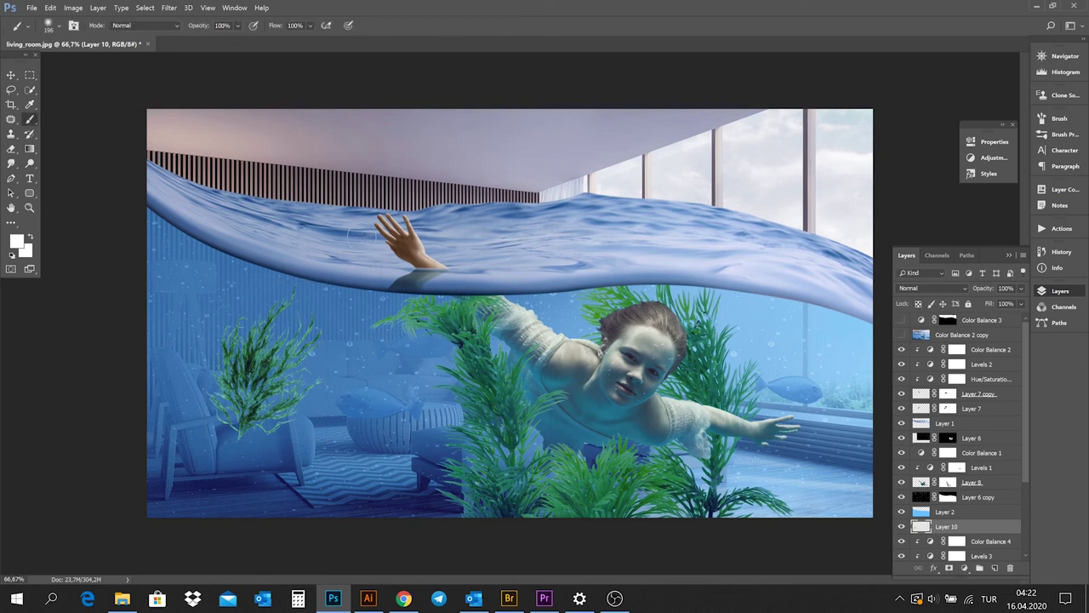
{"action": "scroll", "coordinate": [965, 518], "scroll_direction": "down", "scroll_amount": 3}
{"action": "left_click_drag", "start_coordinate": [959, 460], "coordinate": [954, 501]}
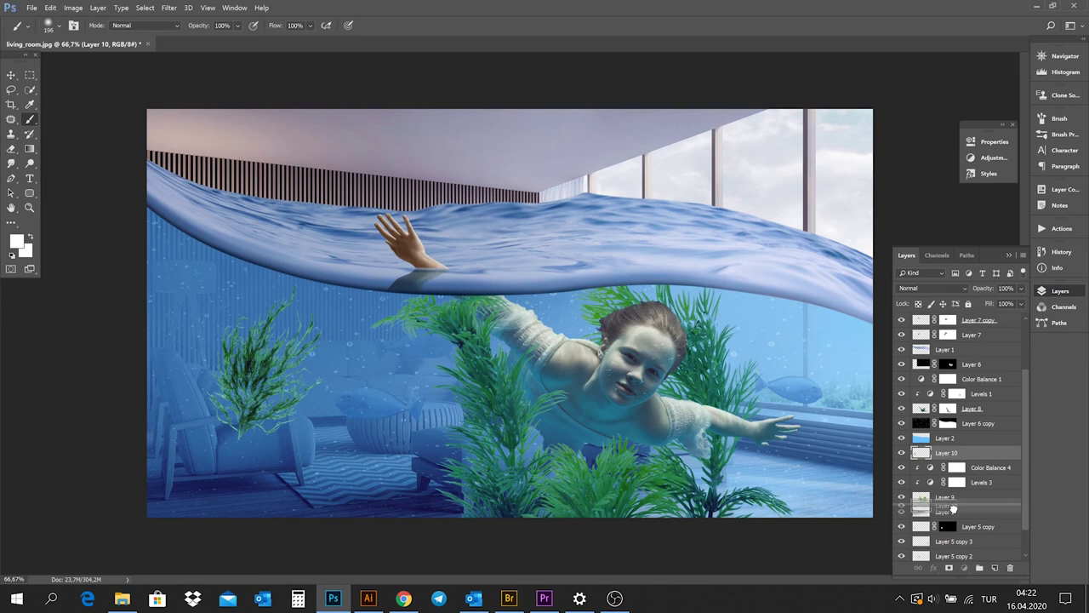
{"action": "mouse_move", "coordinate": [953, 501]}
{"action": "left_mouse_down"}
{"action": "mouse_move", "coordinate": [952, 529]}
{"action": "mouse_move", "coordinate": [953, 499]}
{"action": "left_mouse_up"}
{"action": "scroll", "coordinate": [955, 507], "scroll_direction": "down", "scroll_amount": 2}
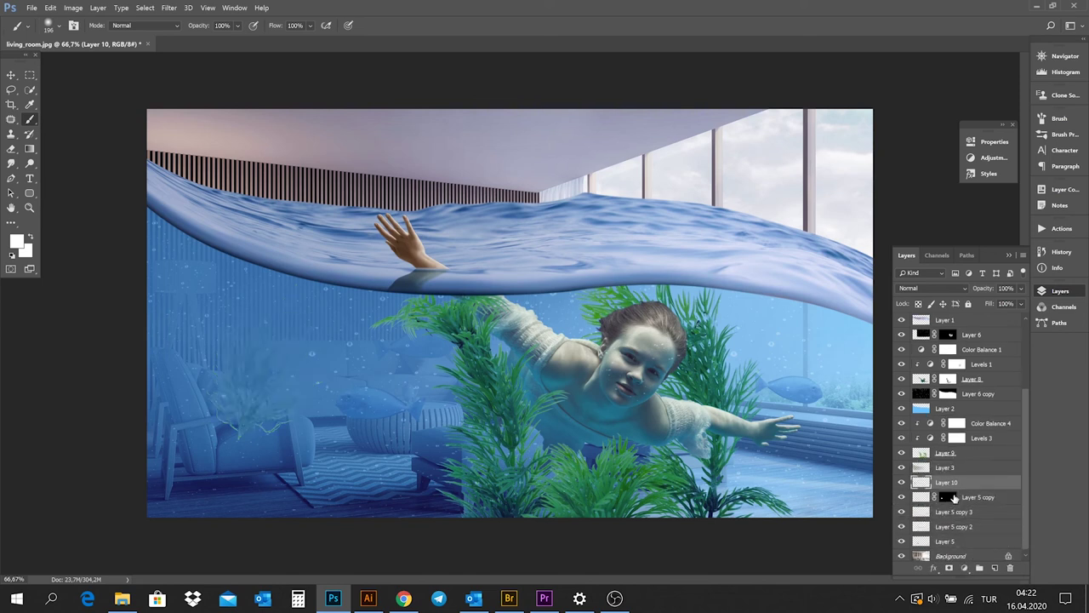
{"action": "key", "text": "ctrl+bracketright"}
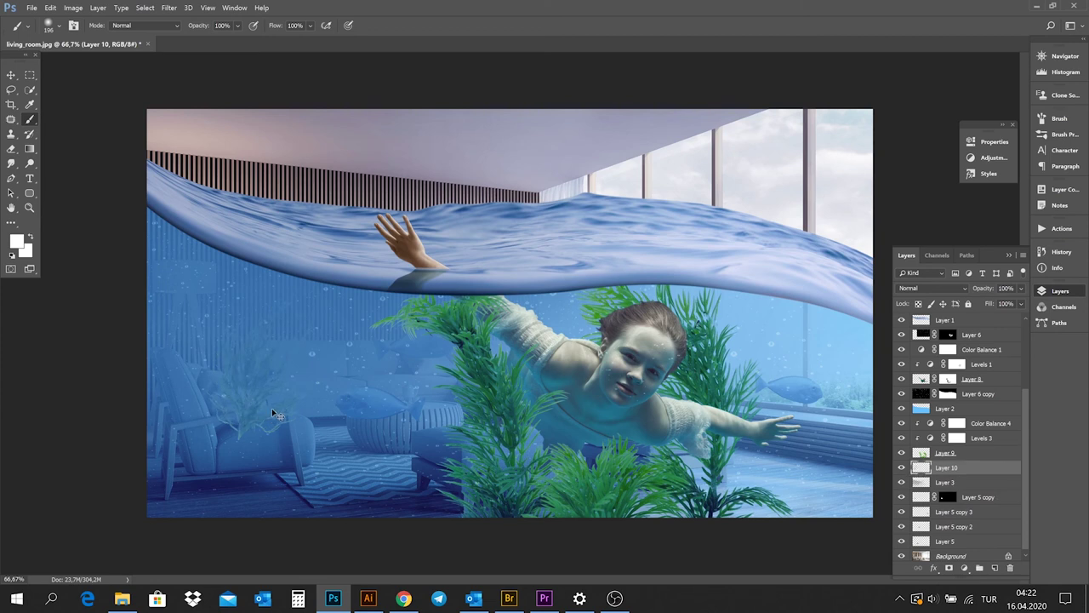
Add a Levels adjustment clipped to Layer 10 with output levels narrowed to 115–197
{"action": "left_click", "coordinate": [936, 570]}
{"action": "left_click", "coordinate": [966, 571]}
{"action": "left_click", "coordinate": [966, 568]}
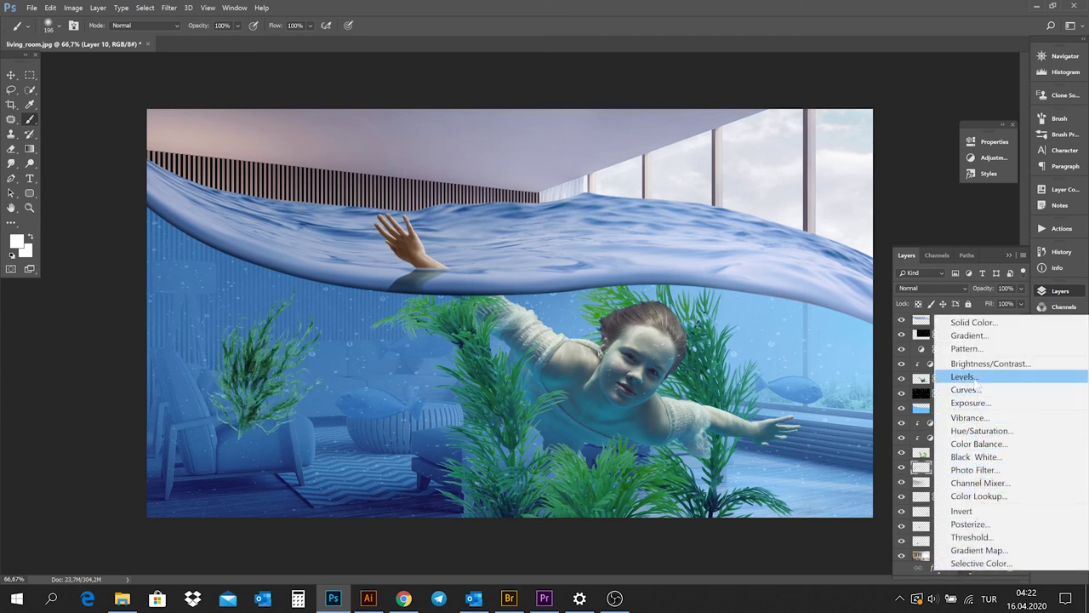
{"action": "left_click", "coordinate": [960, 381]}
{"action": "left_click_drag", "start_coordinate": [843, 283], "coordinate": [878, 285]}
{"action": "key", "text": "ctrl+alt+g"}
{"action": "left_click_drag", "start_coordinate": [943, 285], "coordinate": [918, 289]}
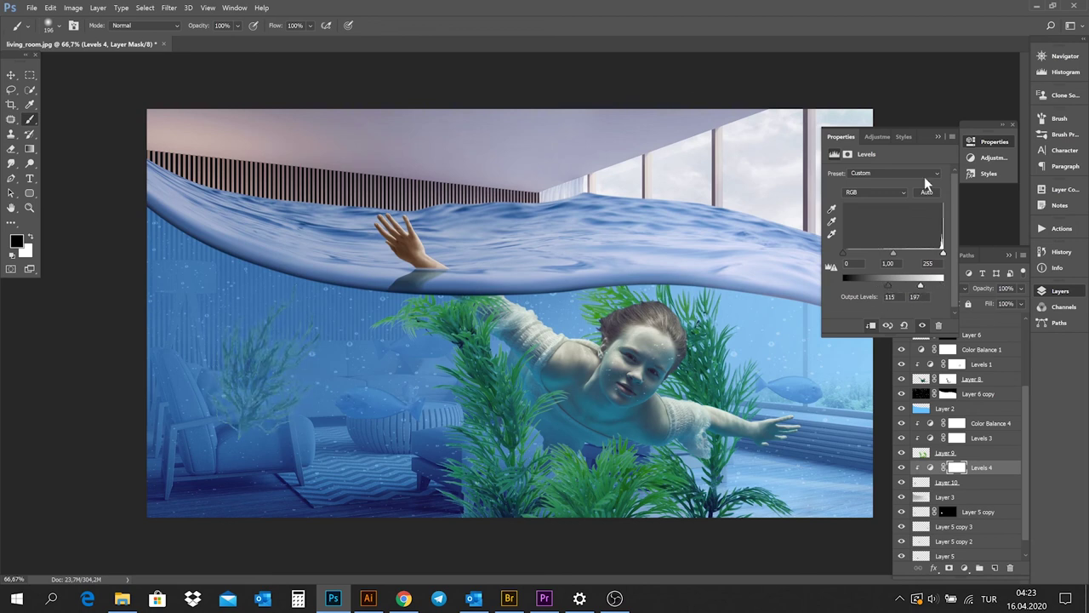
{"action": "left_click", "coordinate": [938, 136]}
Toggle Levels 4 off and back on, then hide Layer 10
{"action": "left_click", "coordinate": [902, 467]}
{"action": "left_click", "coordinate": [902, 467]}
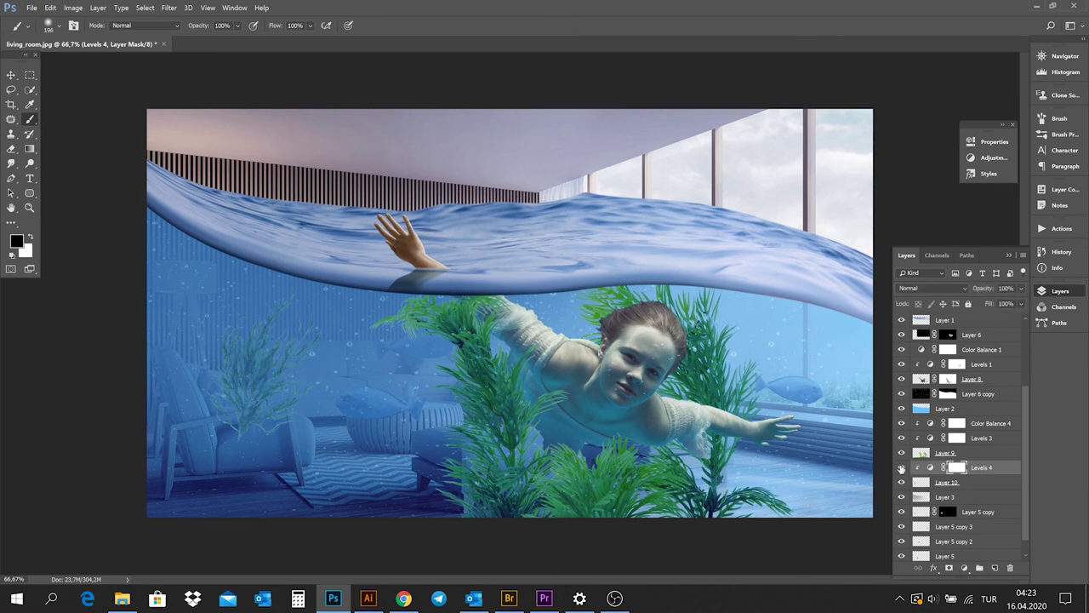
{"action": "left_click", "coordinate": [902, 482]}
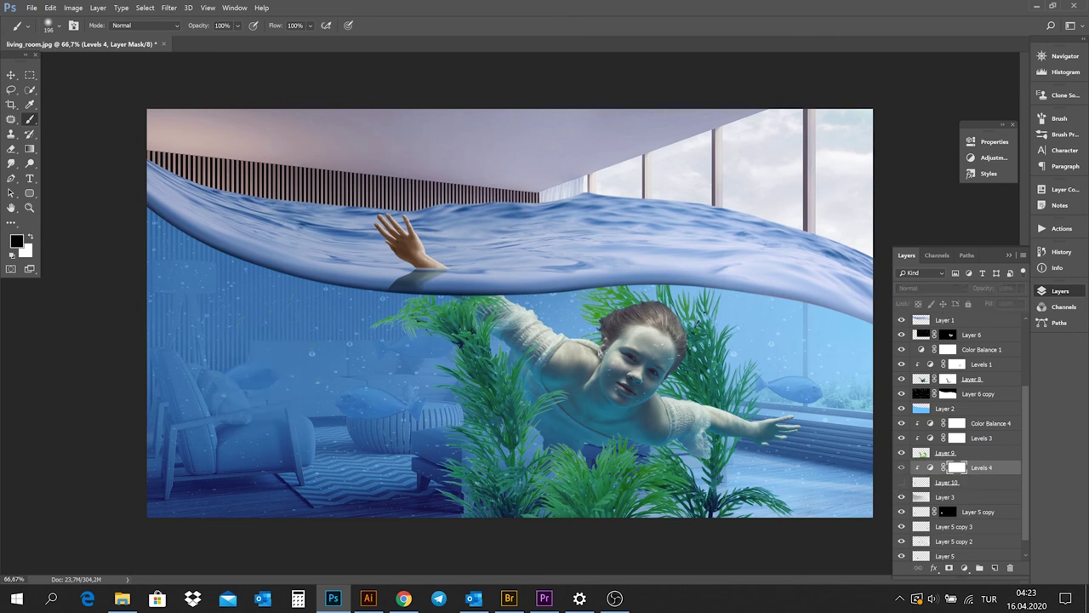
Trace a Pen path along the pillow edge and the top of the fish
{"action": "key", "text": "p"}
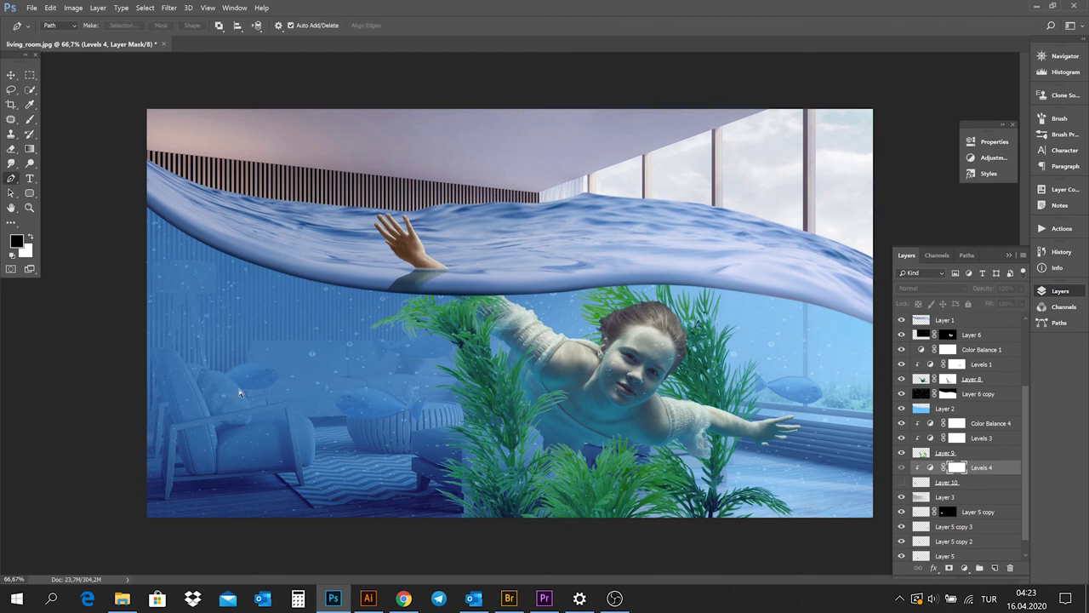
{"action": "scroll", "coordinate": [240, 391], "scroll_direction": "up", "scroll_amount": 5}
{"action": "left_click", "coordinate": [165, 270]}
{"action": "left_click", "coordinate": [198, 275]}
{"action": "left_click", "coordinate": [229, 282]}
{"action": "key", "text": "ctrl+z"}
{"action": "key", "text": "ctrl+z"}
{"action": "left_click", "coordinate": [237, 288]}
{"action": "left_click", "coordinate": [281, 260]}
{"action": "left_click", "coordinate": [338, 244]}
{"action": "left_click", "coordinate": [383, 251]}
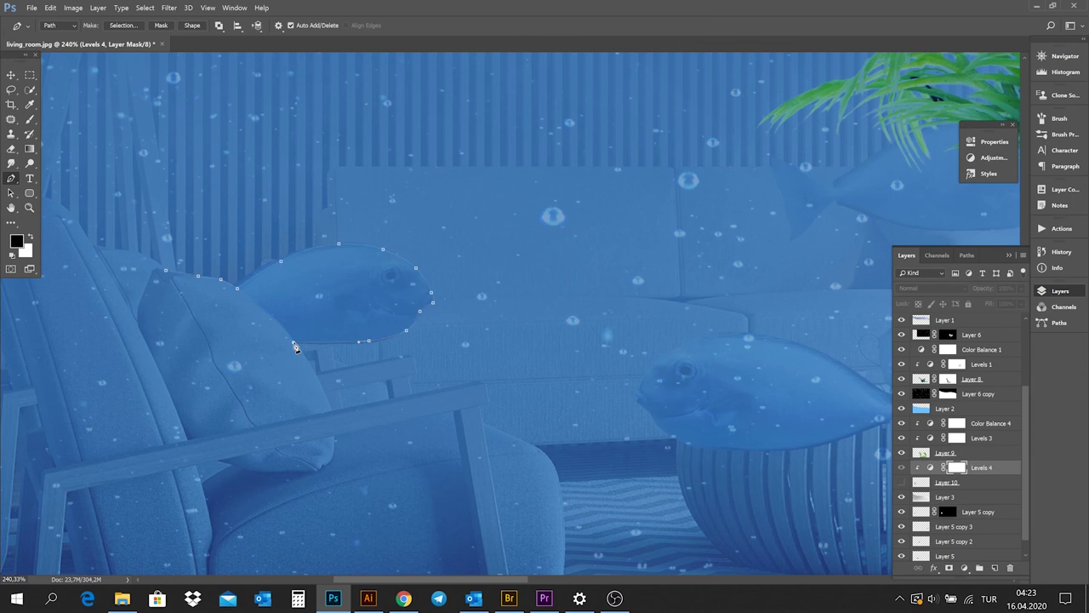
Continue the path around the chair arm and seat, closing it at the start
{"action": "left_click", "coordinate": [312, 366]}
{"action": "left_click", "coordinate": [535, 446]}
{"action": "left_click", "coordinate": [902, 481]}
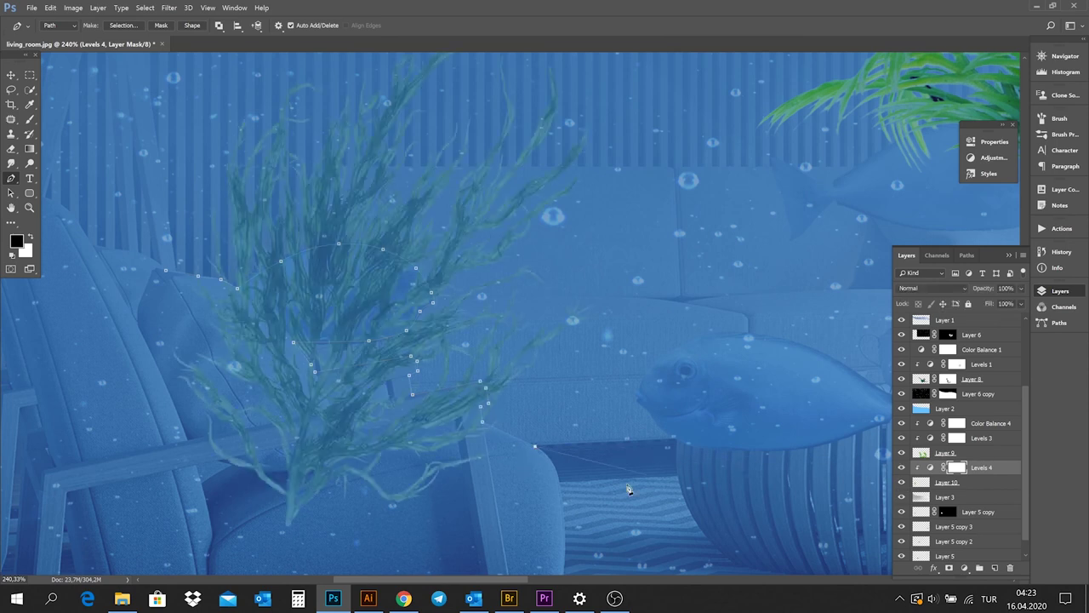
{"action": "left_click_drag", "start_coordinate": [201, 524], "coordinate": [158, 484]}
{"action": "left_click_drag", "start_coordinate": [139, 416], "coordinate": [139, 382]}
{"action": "left_click", "coordinate": [167, 273]}
Hide the seaweed and trace a small extra path in the armrest gap
{"action": "left_click", "coordinate": [901, 483]}
{"action": "left_click", "coordinate": [339, 391]}
{"action": "left_click", "coordinate": [386, 382]}
{"action": "left_click", "coordinate": [388, 398]}
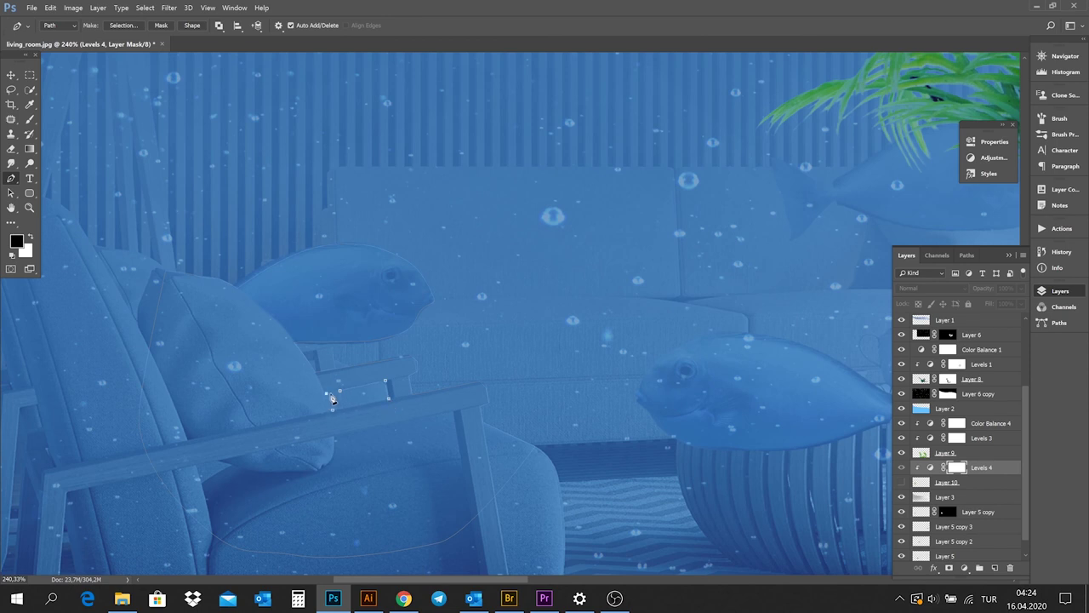
Combine the Work Path shapes and turn them into a 1.5 px feathered selection
{"action": "right_click", "coordinate": [452, 382]}
{"action": "left_click", "coordinate": [515, 148]}
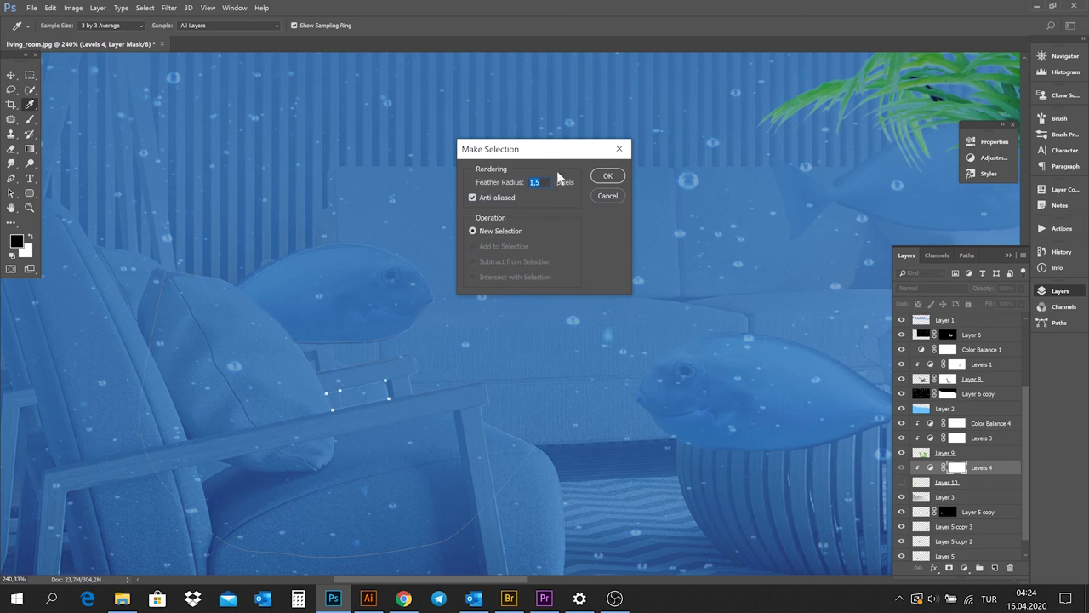
{"action": "left_click", "coordinate": [606, 177]}
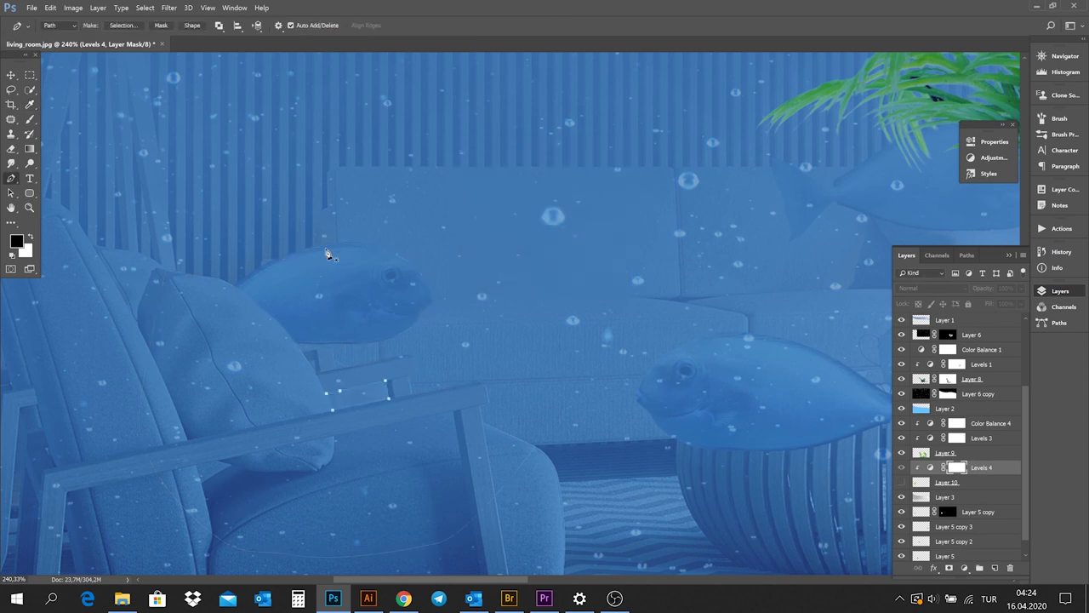
{"action": "left_click", "coordinate": [967, 255]}
{"action": "left_click", "coordinate": [907, 275]}
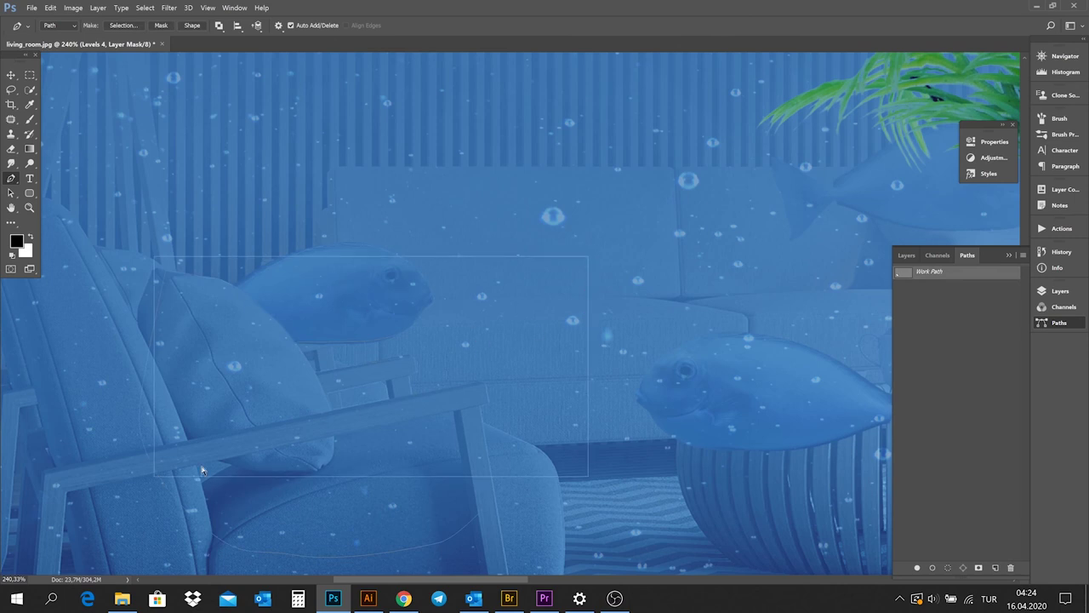
{"action": "left_click", "coordinate": [219, 24]}
{"action": "left_click", "coordinate": [242, 93]}
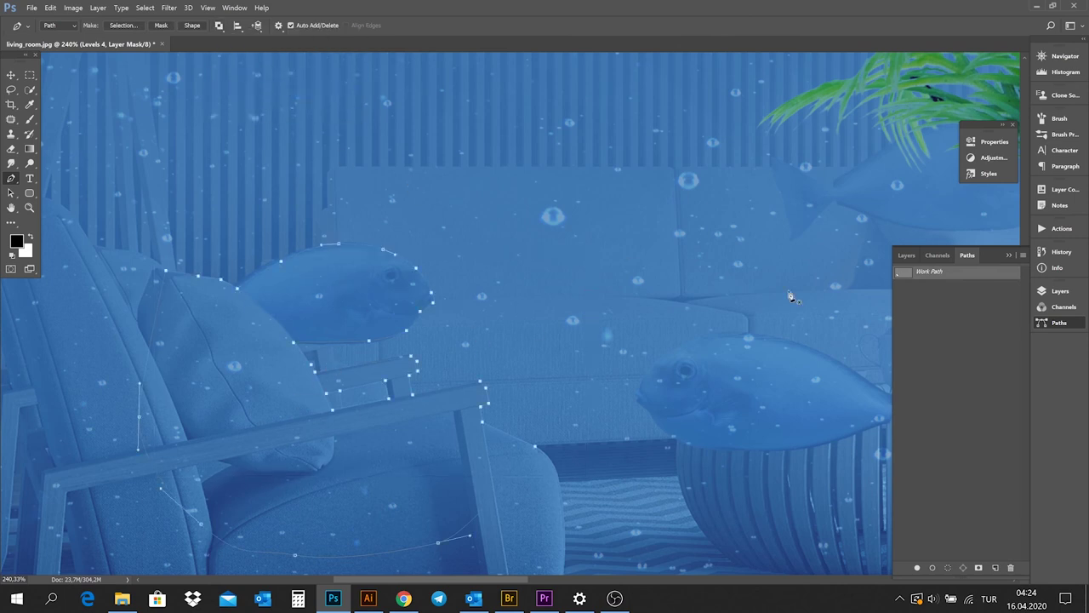
{"action": "right_click", "coordinate": [428, 413]}
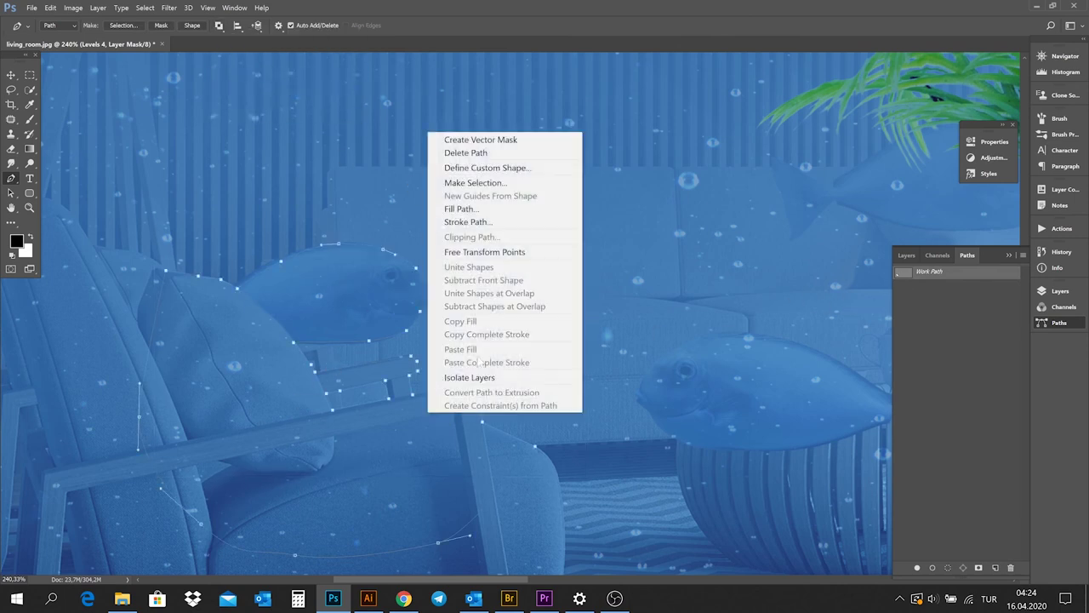
{"action": "left_click", "coordinate": [474, 182]}
{"action": "left_click", "coordinate": [603, 178]}
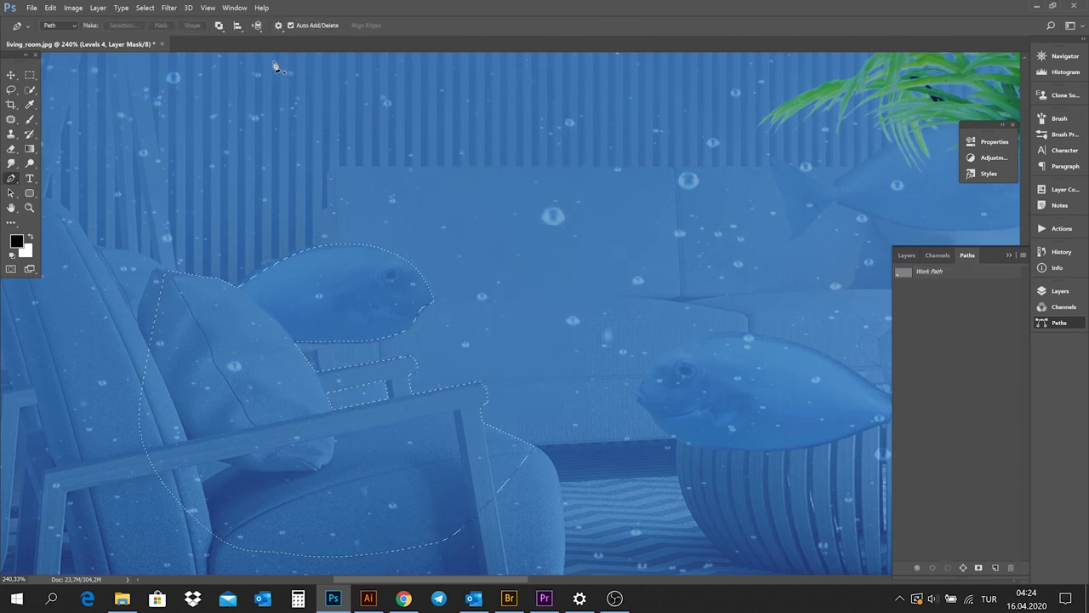
Invert the selection, show Layer 10 and add a mask hiding the seaweed behind the chair
{"action": "left_click", "coordinate": [145, 8]}
{"action": "left_click", "coordinate": [160, 59]}
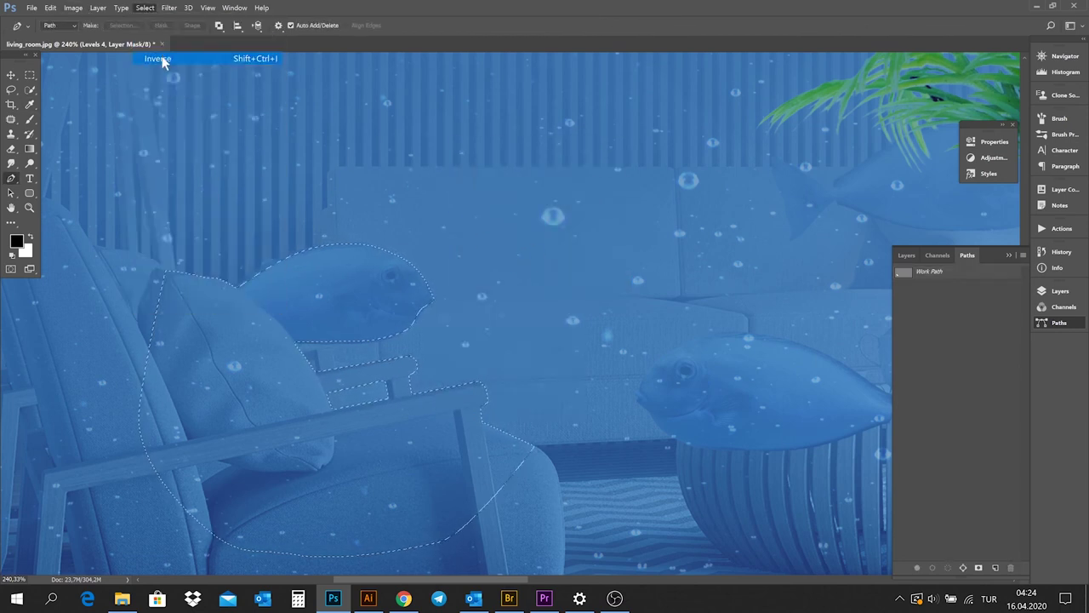
{"action": "left_click", "coordinate": [906, 254]}
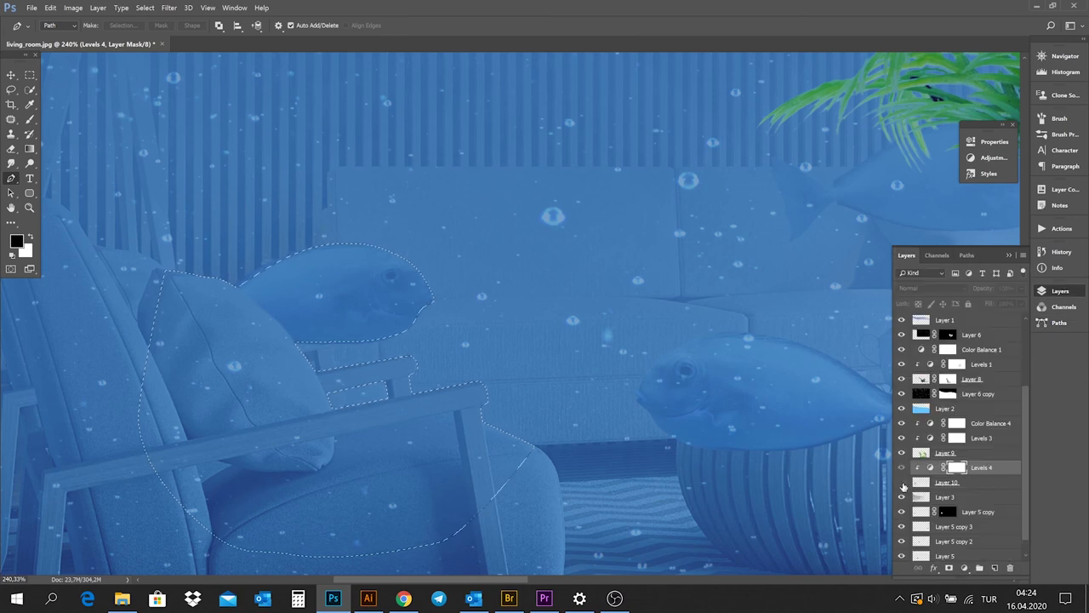
{"action": "left_click", "coordinate": [901, 481]}
{"action": "left_click", "coordinate": [947, 482]}
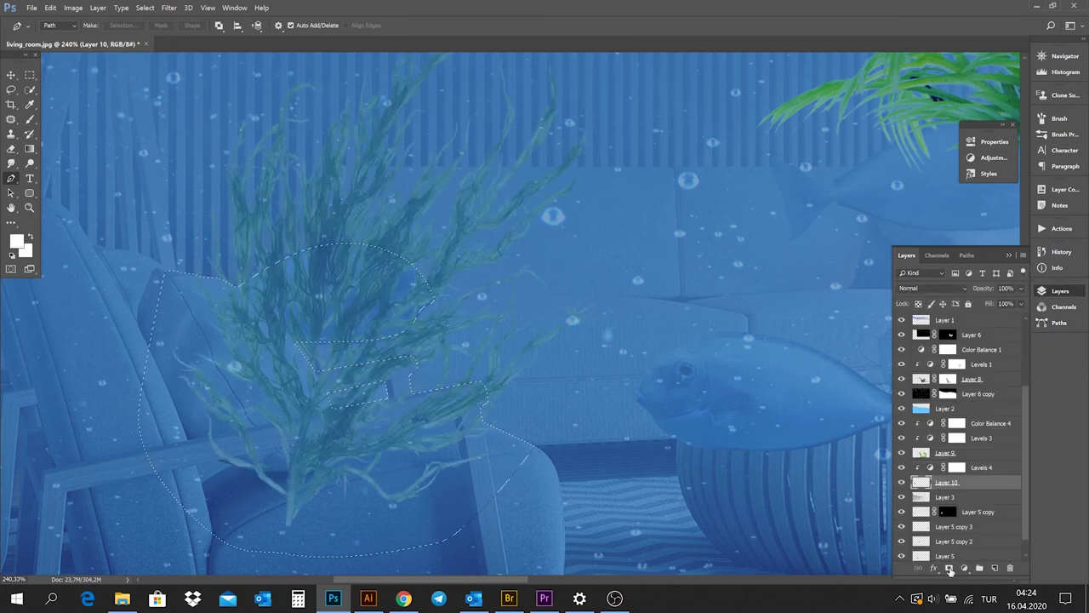
{"action": "left_click", "coordinate": [948, 568]}
{"action": "key", "text": "ctrl+0"}
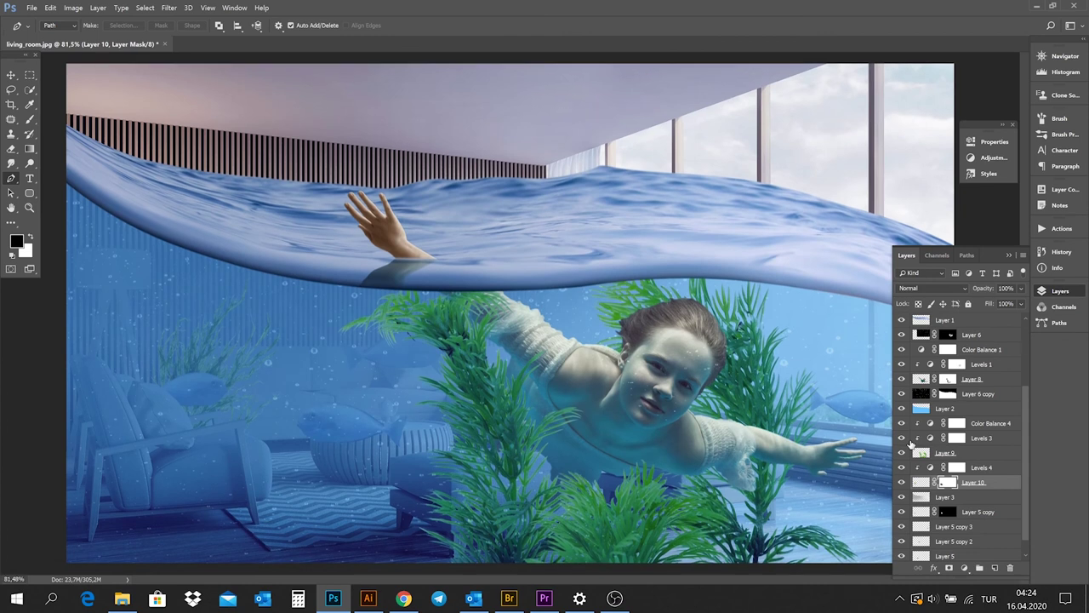
{"action": "key", "text": "v"}
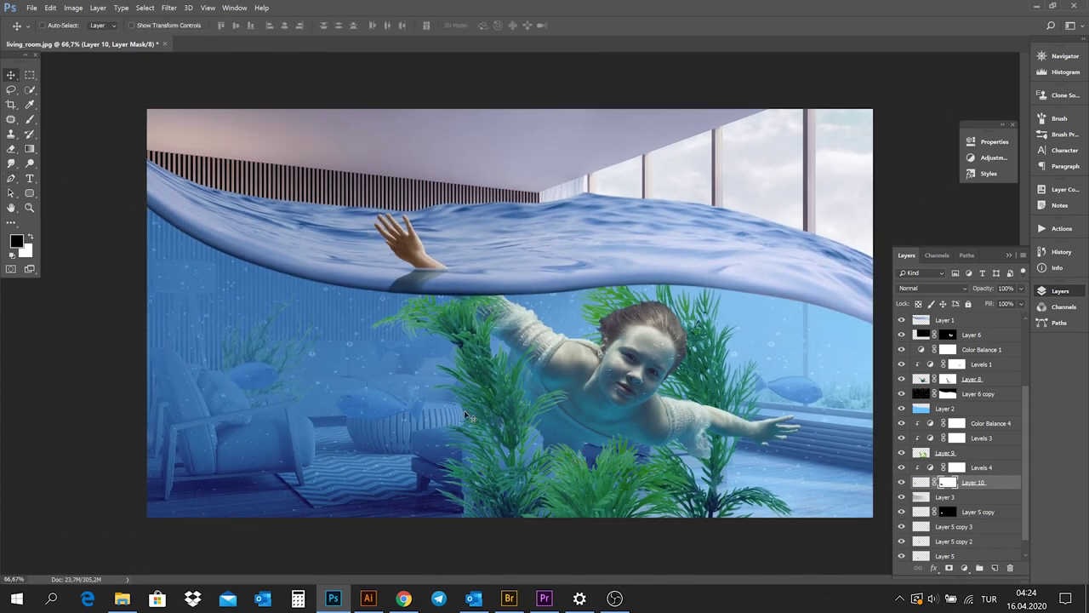
{"action": "scroll", "coordinate": [940, 347], "scroll_direction": "up", "scroll_amount": 5}
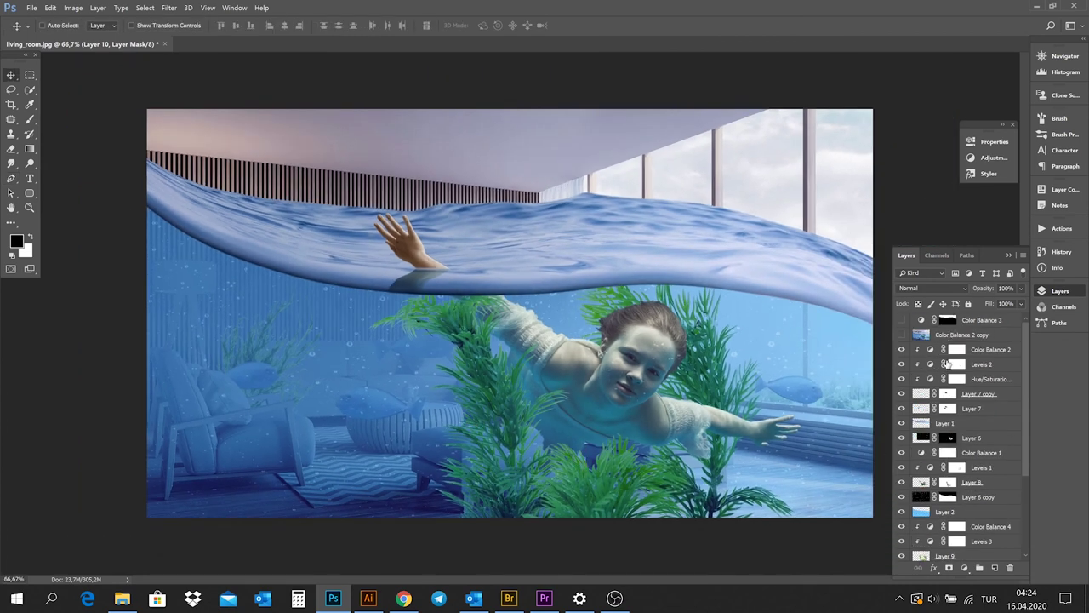
Merge all visible layers above Color Balance 2 into a new Layer 11
{"action": "left_click", "coordinate": [975, 349]}
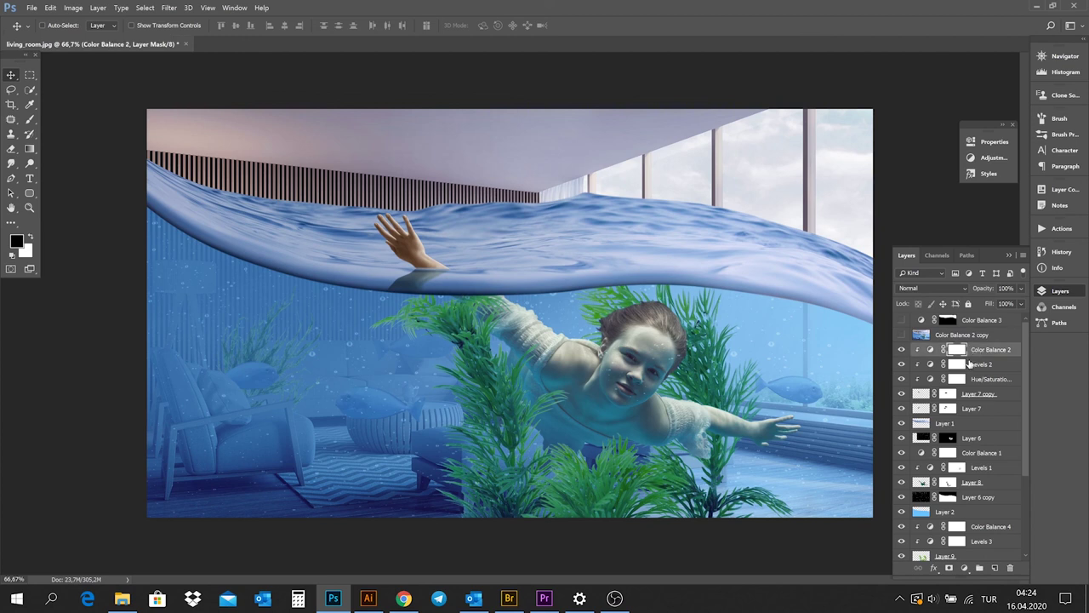
{"action": "key", "text": "ctrl+alt+shift+e"}
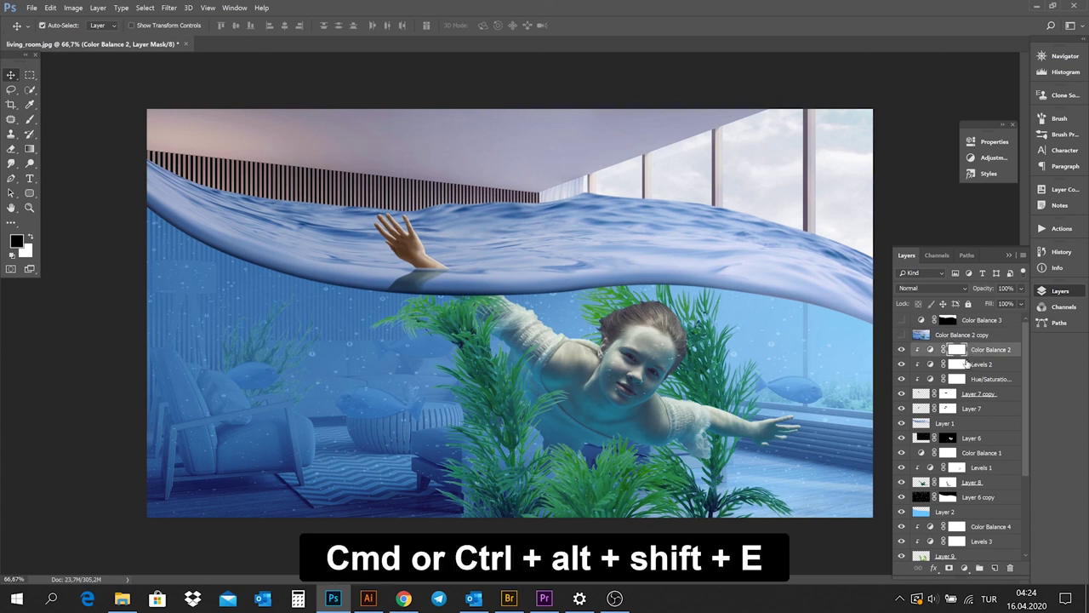
{"action": "key", "text": "ctrl+alt+shift+e"}
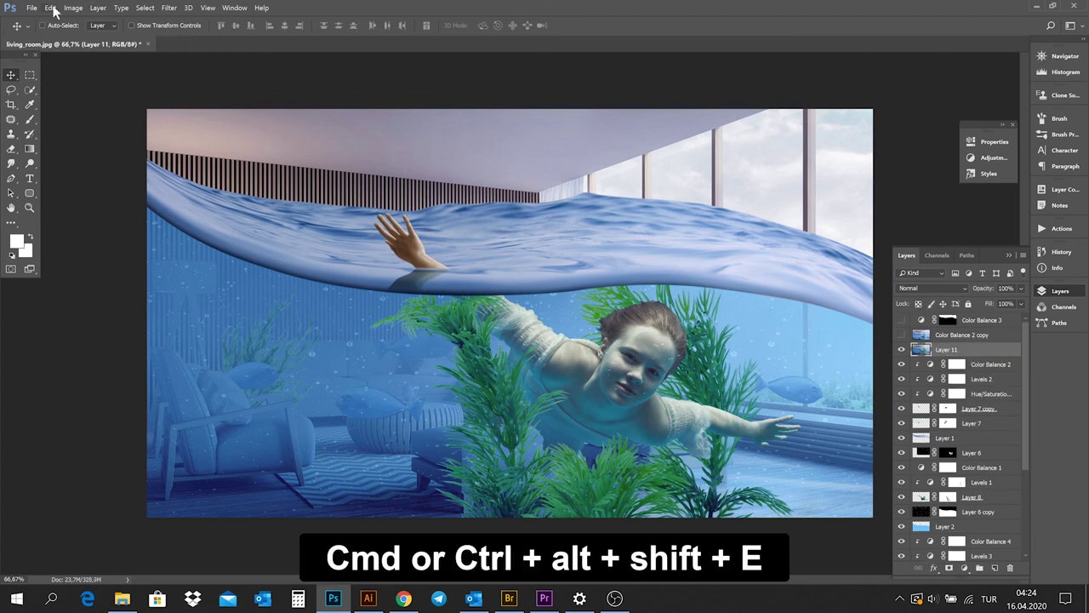
Apply a Camera Raw filter with Clarity +18, Contrast +10 and Shadows +5
{"action": "left_click", "coordinate": [32, 9]}
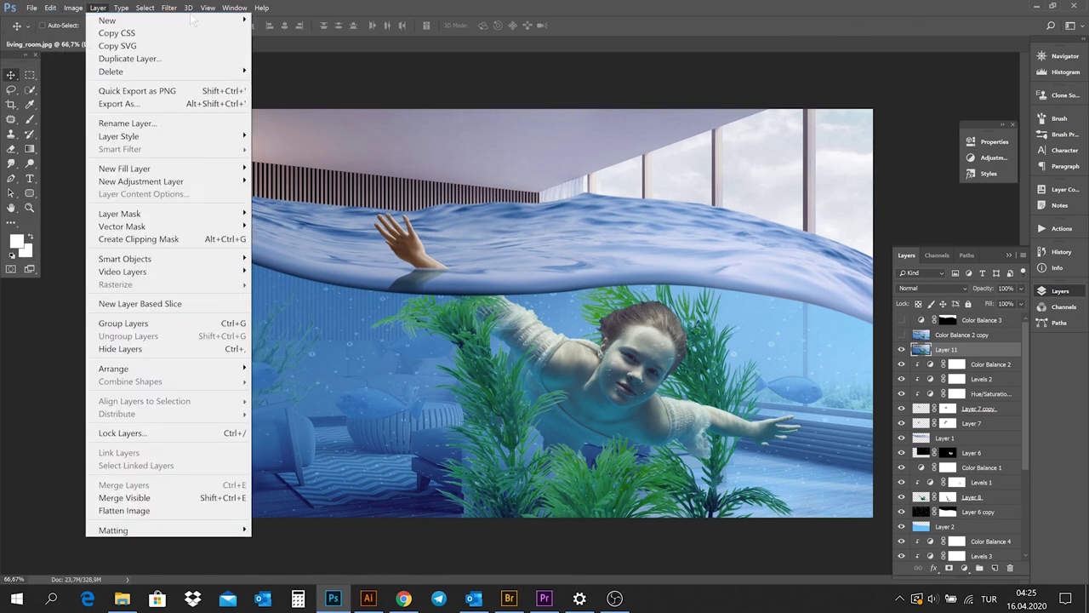
{"action": "left_click", "coordinate": [204, 85]}
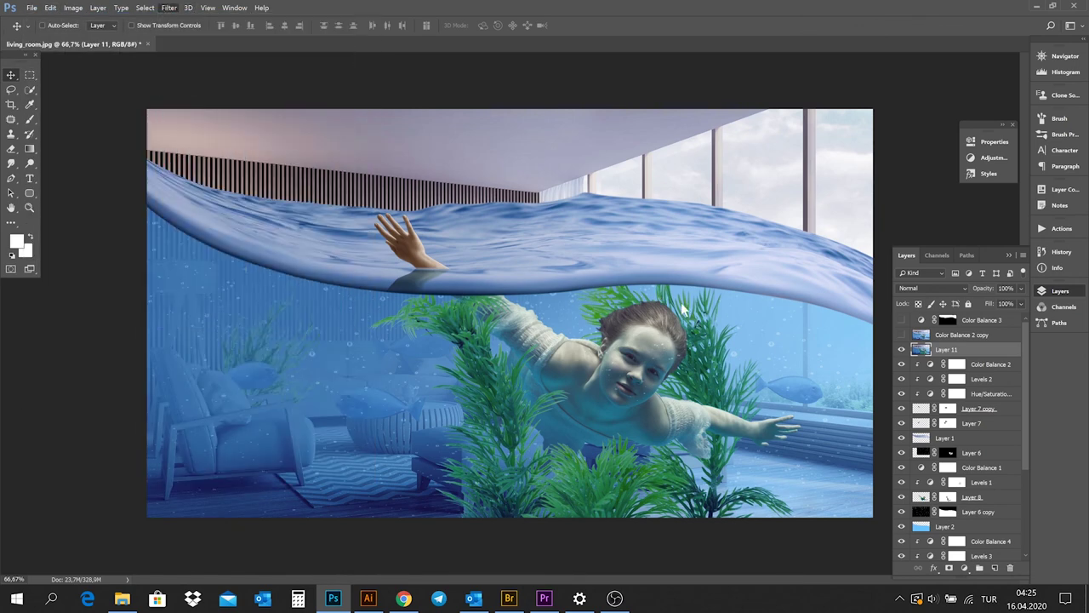
{"action": "left_click_drag", "start_coordinate": [685, 419], "coordinate": [695, 421]}
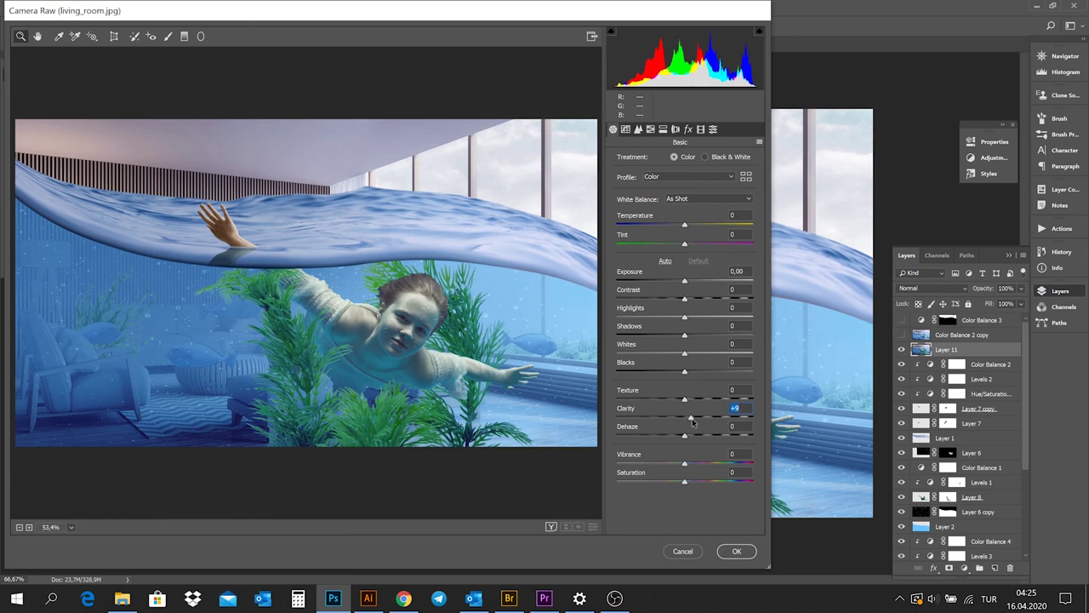
{"action": "left_click_drag", "start_coordinate": [688, 306], "coordinate": [693, 303]}
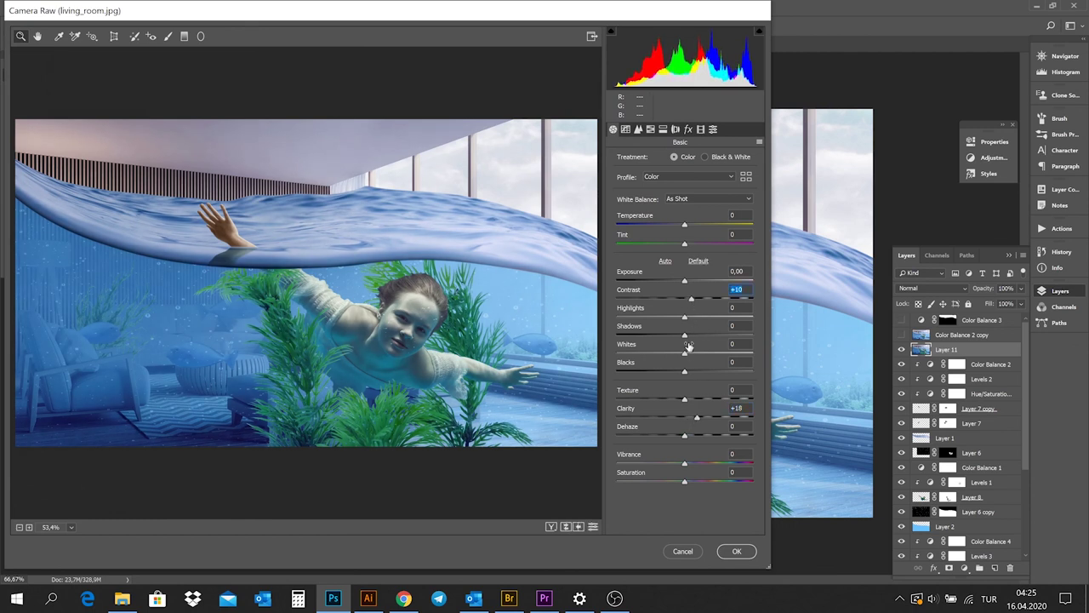
{"action": "left_click_drag", "start_coordinate": [686, 337], "coordinate": [690, 339]}
{"action": "left_click", "coordinate": [738, 550]}
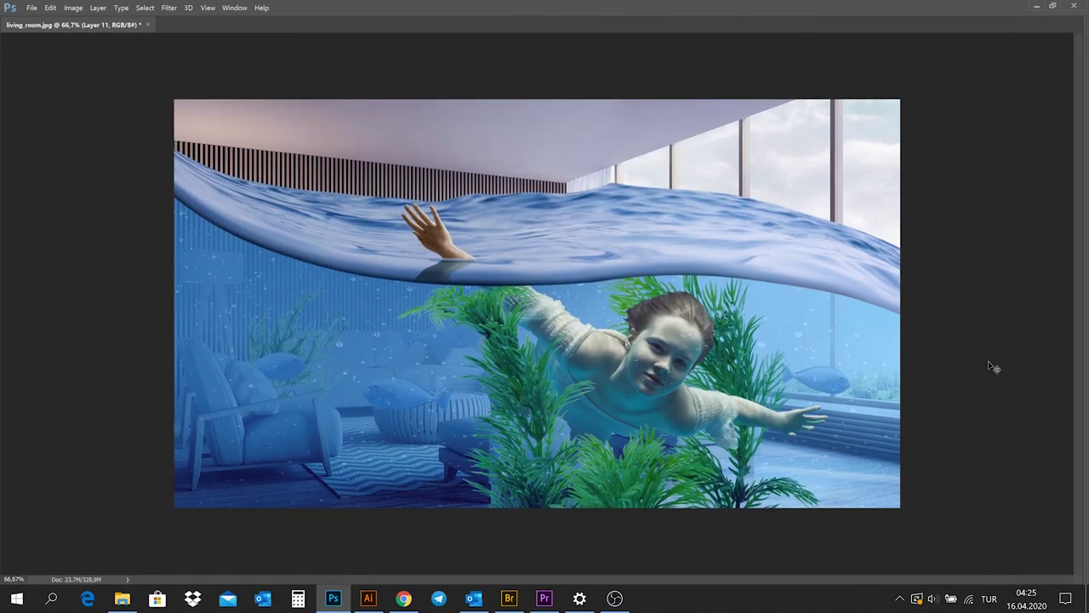